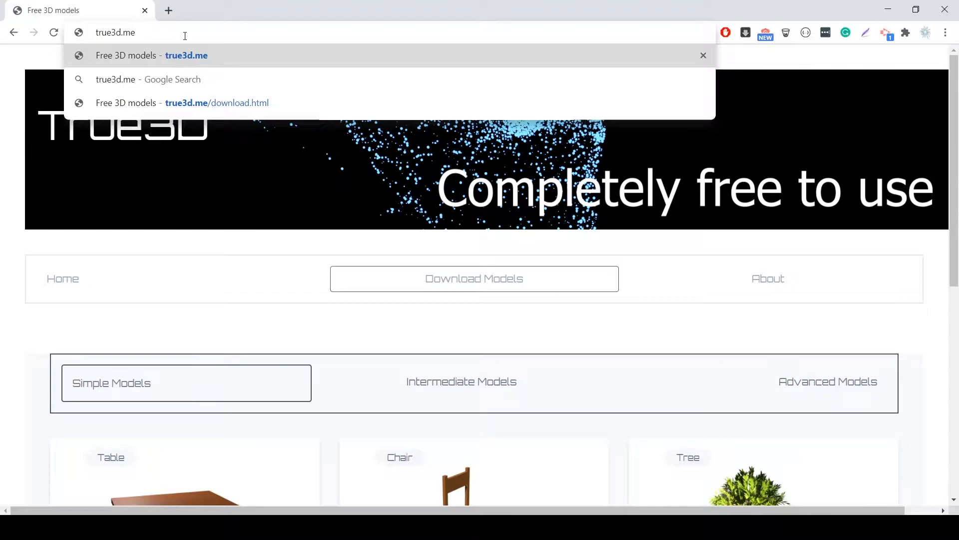
- Look through the true3d.me home page and open its page of downloadable models
{"action": "scroll", "coordinate": [301, 204], "scroll_direction": "down", "scroll_amount": 3}
{"action": "scroll", "coordinate": [301, 204], "scroll_direction": "down", "scroll_amount": 10}
{"action": "scroll", "coordinate": [435, 207], "scroll_direction": "up", "scroll_amount": 12}
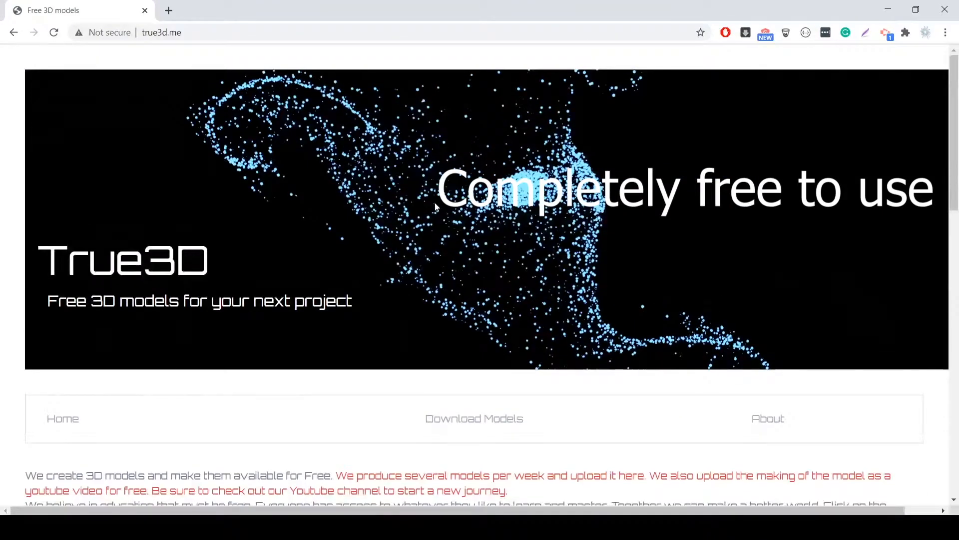
{"action": "scroll", "coordinate": [436, 208], "scroll_direction": "down", "scroll_amount": 4}
{"action": "left_click", "coordinate": [490, 236]}
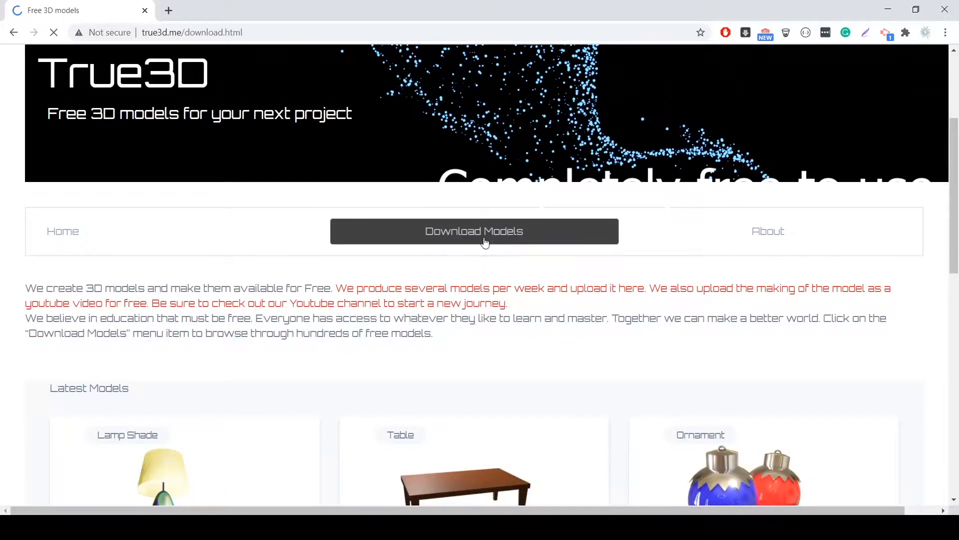
- Browse the Intermediate, Advanced and Simple model categories on the download page
{"action": "scroll", "coordinate": [422, 246], "scroll_direction": "down", "scroll_amount": 5}
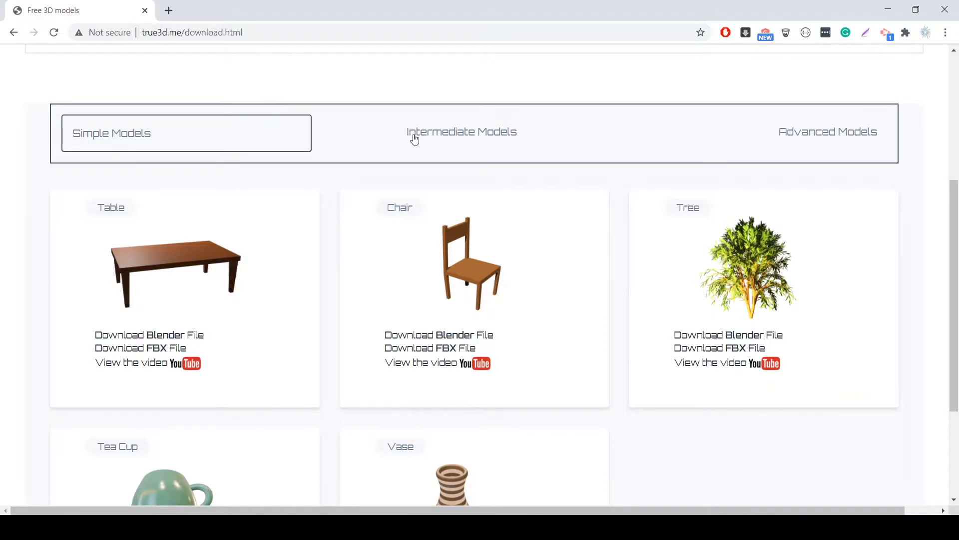
{"action": "left_click", "coordinate": [500, 140]}
{"action": "left_click", "coordinate": [781, 145]}
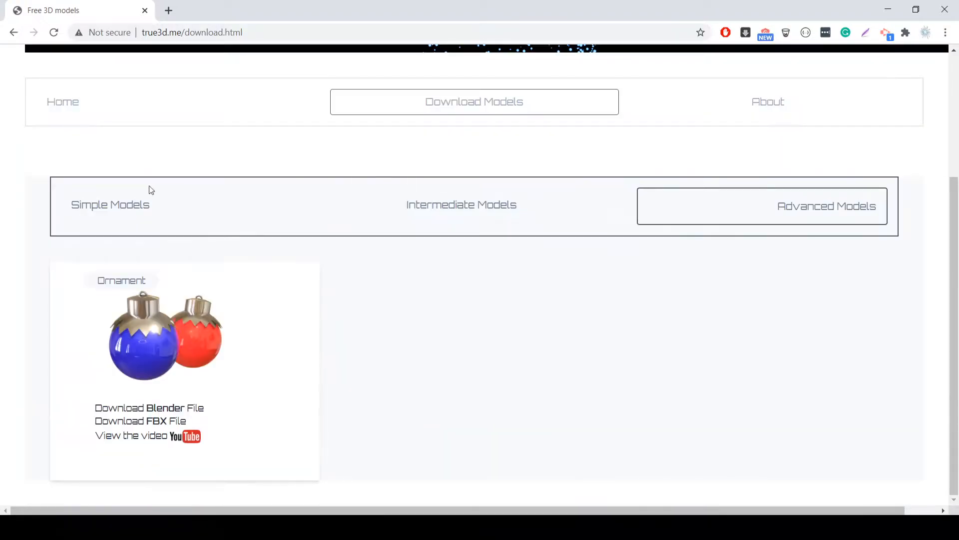
{"action": "left_click", "coordinate": [153, 200]}
{"action": "scroll", "coordinate": [544, 309], "scroll_direction": "down", "scroll_amount": 3}
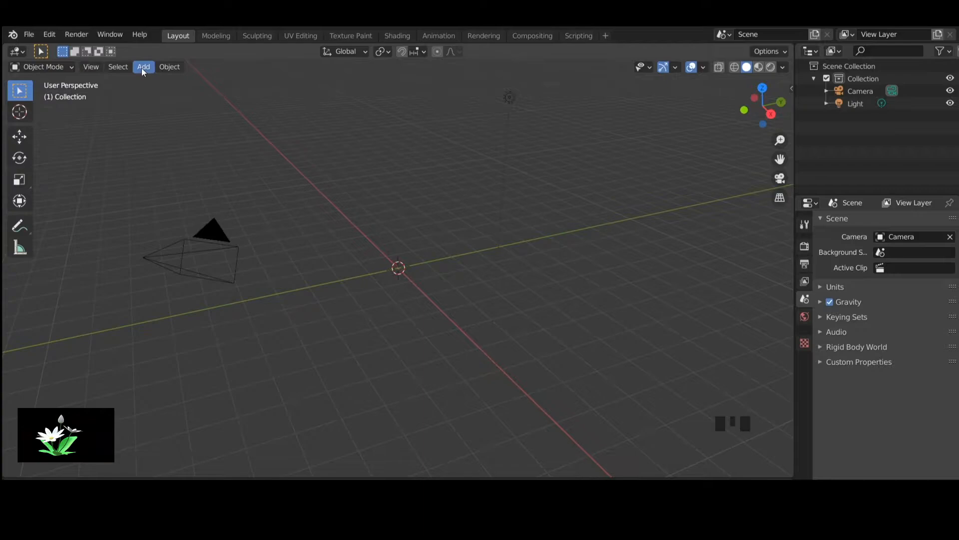
- Switch to Blender and add a plane mesh at the scene origin
{"action": "left_click", "coordinate": [142, 68]}
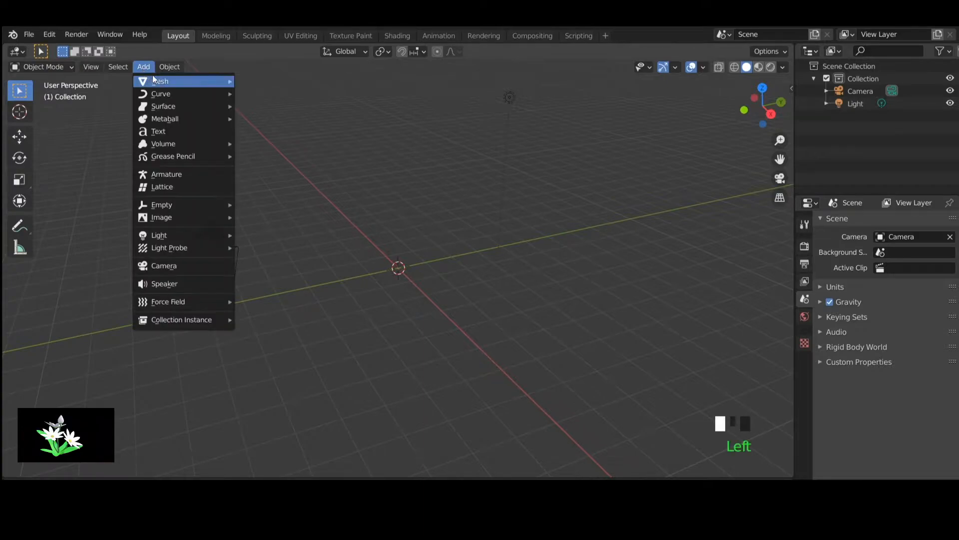
{"action": "mouse_move", "coordinate": [161, 79]}
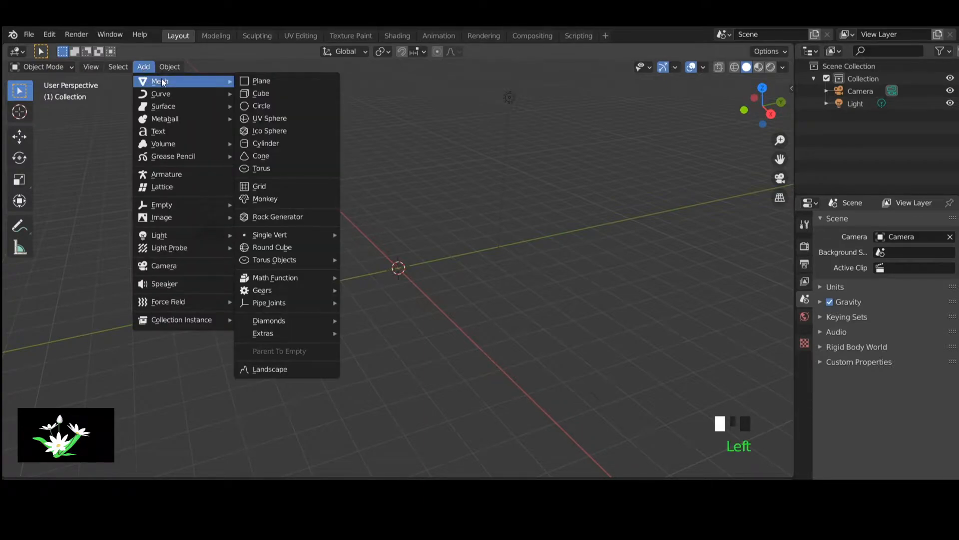
{"action": "left_click", "coordinate": [292, 82]}
{"action": "middle_click_drag", "start_coordinate": [483, 242], "coordinate": [556, 317]}
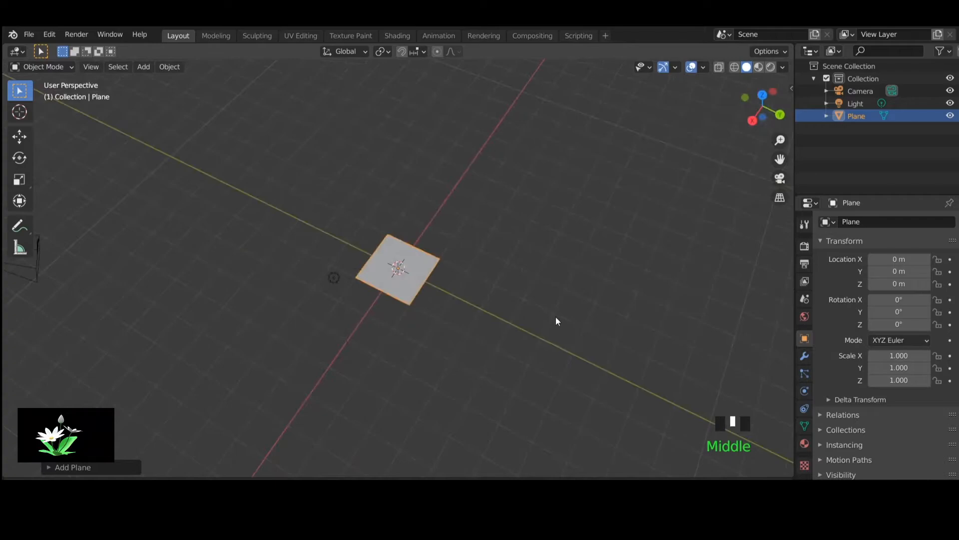
- Scale the plane down uniformly to about 0.38, then stretch it along Y to a scale of about 0.95
{"action": "key", "text": "s"}
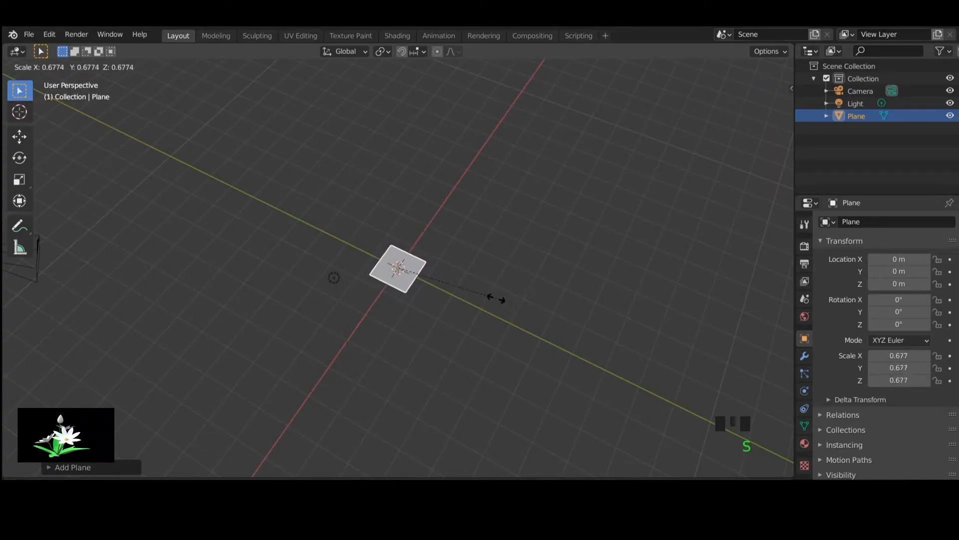
{"action": "left_click", "coordinate": [455, 281]}
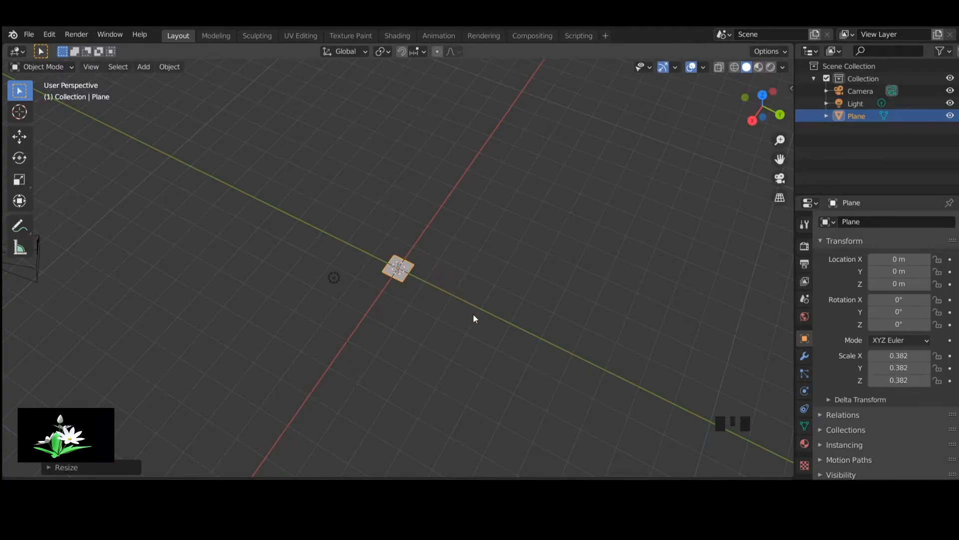
{"action": "key", "text": "s"}
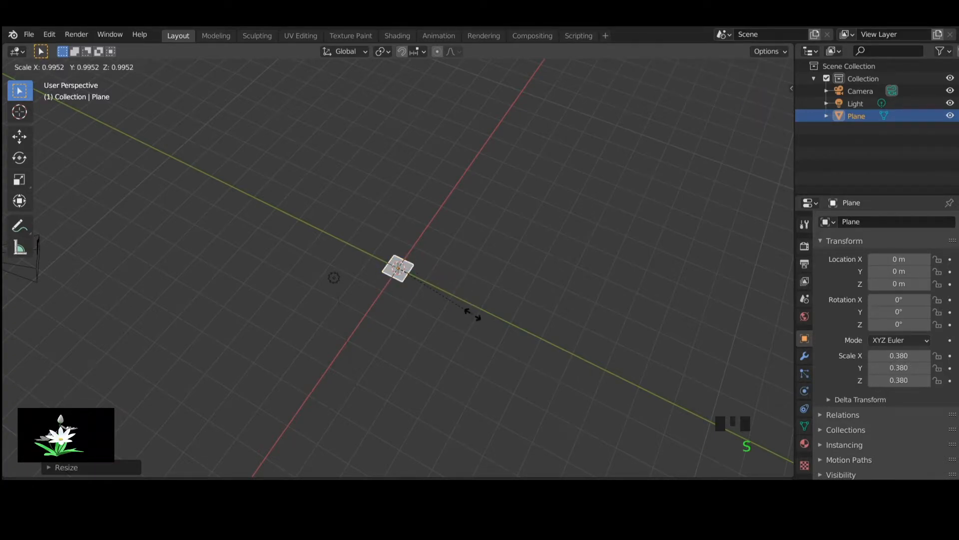
{"action": "key", "text": "y"}
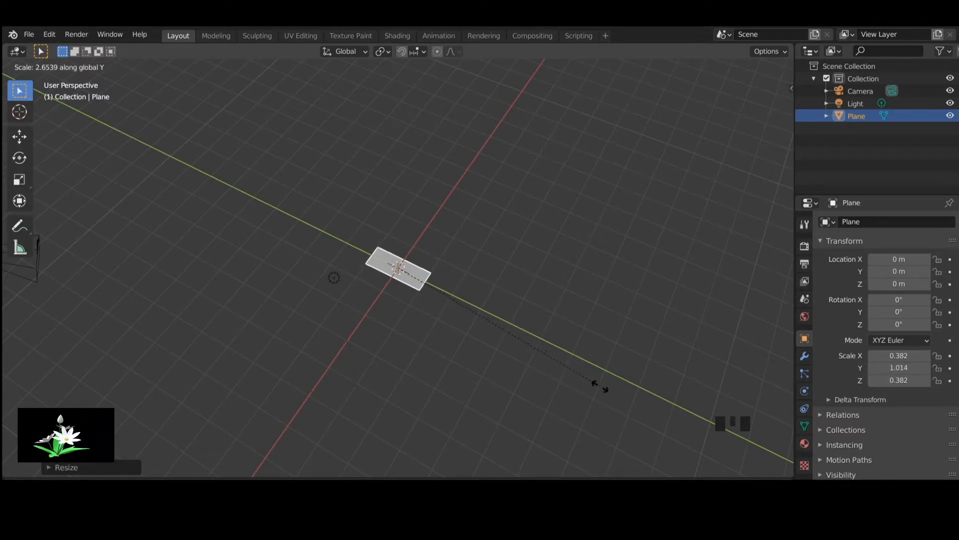
{"action": "left_click", "coordinate": [579, 379]}
{"action": "scroll", "coordinate": [420, 283], "scroll_direction": "up", "scroll_amount": 9}
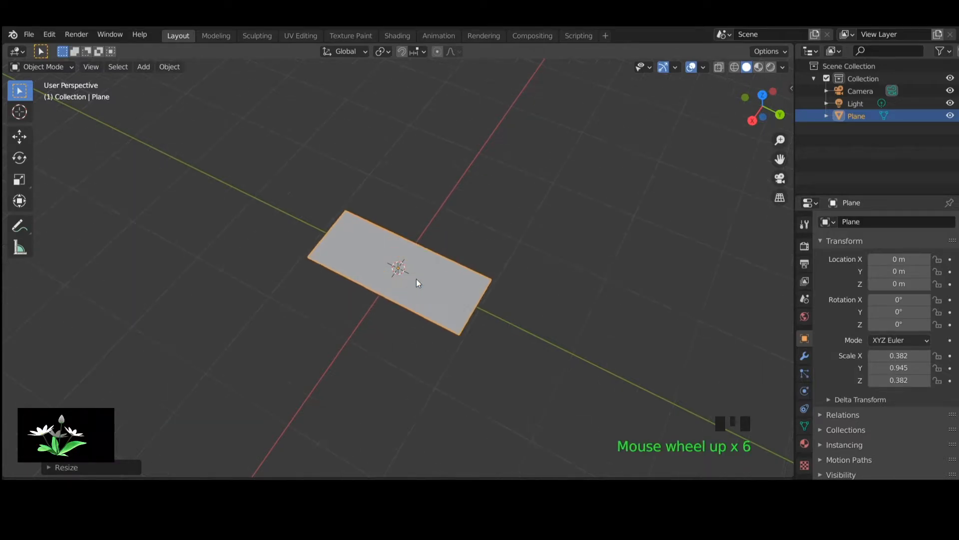
{"action": "middle_click_drag", "start_coordinate": [415, 288], "coordinate": [437, 311]}
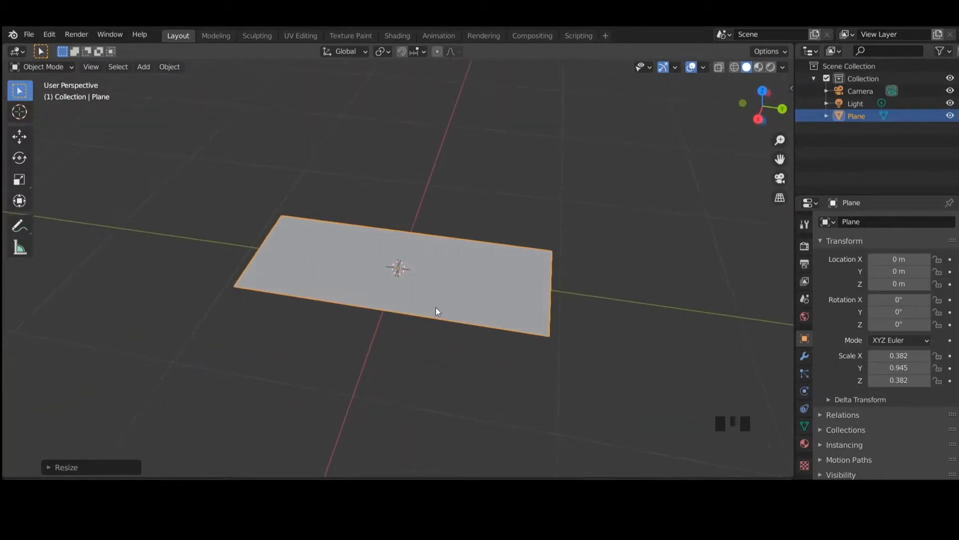
- Enter Edit Mode and add four evenly spaced loop cuts across the plane's long direction
{"action": "key", "text": "Tab"}
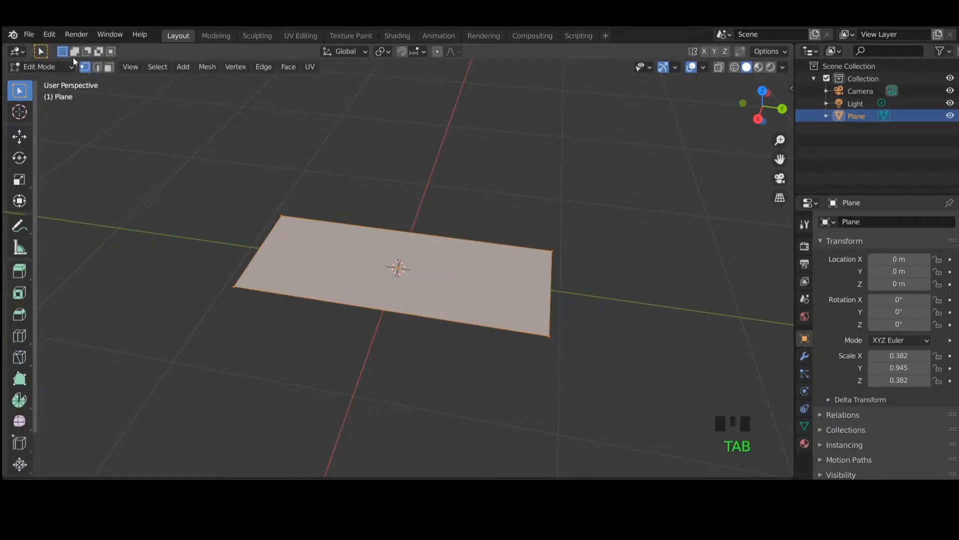
{"action": "left_click", "coordinate": [50, 68]}
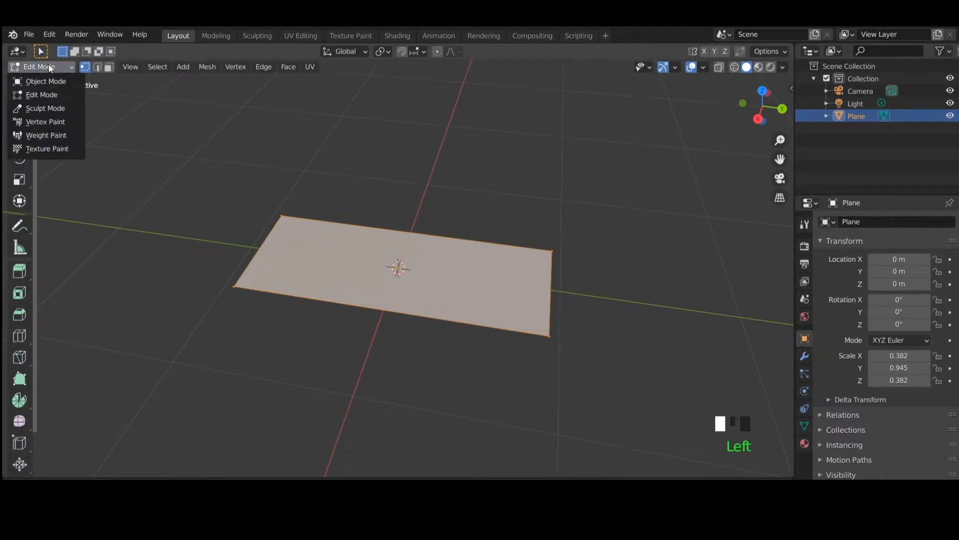
{"action": "left_click", "coordinate": [43, 95]}
{"action": "scroll", "coordinate": [480, 340], "scroll_direction": "up", "scroll_amount": 1}
{"action": "scroll", "coordinate": [475, 335], "scroll_direction": "down", "scroll_amount": 2}
{"action": "mouse_move", "coordinate": [470, 332]}
{"action": "middle_mouse_down"}
{"action": "mouse_move", "coordinate": [489, 341]}
{"action": "mouse_move", "coordinate": [477, 344]}
{"action": "middle_mouse_up"}
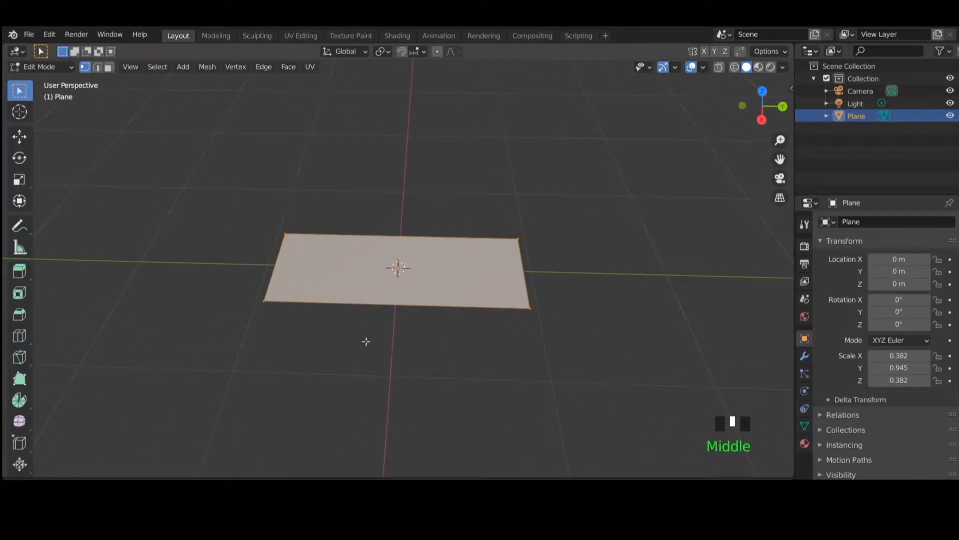
{"action": "left_click", "coordinate": [18, 339]}
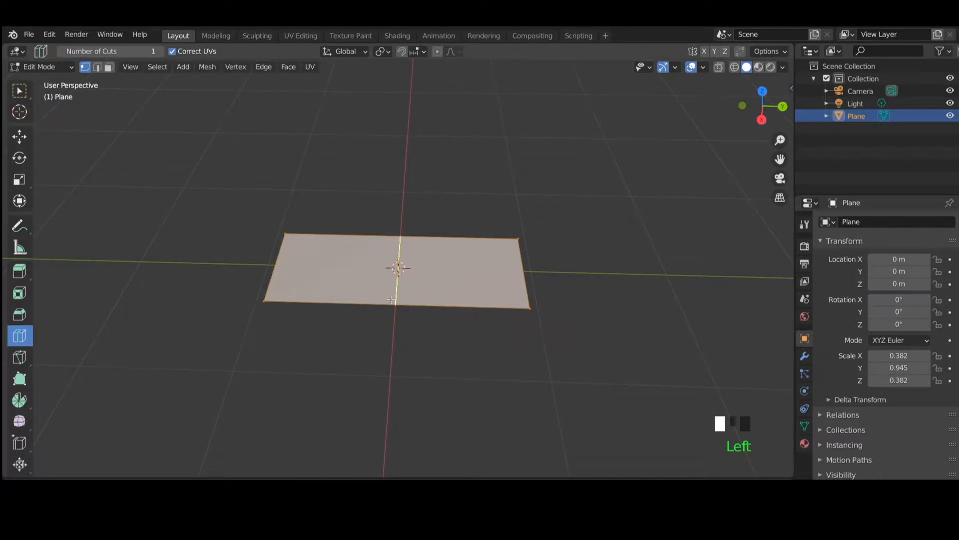
{"action": "double_click", "coordinate": [391, 299]}
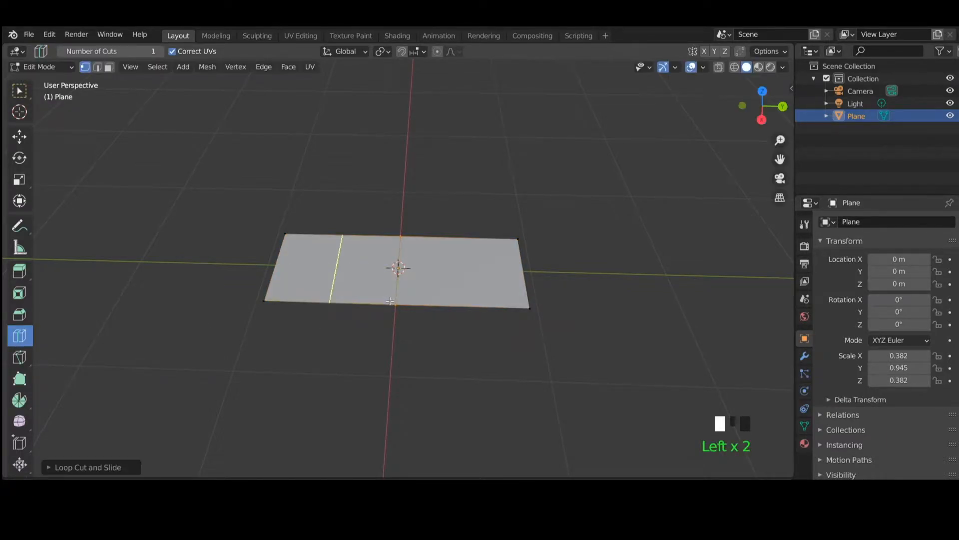
{"action": "left_click", "coordinate": [106, 467]}
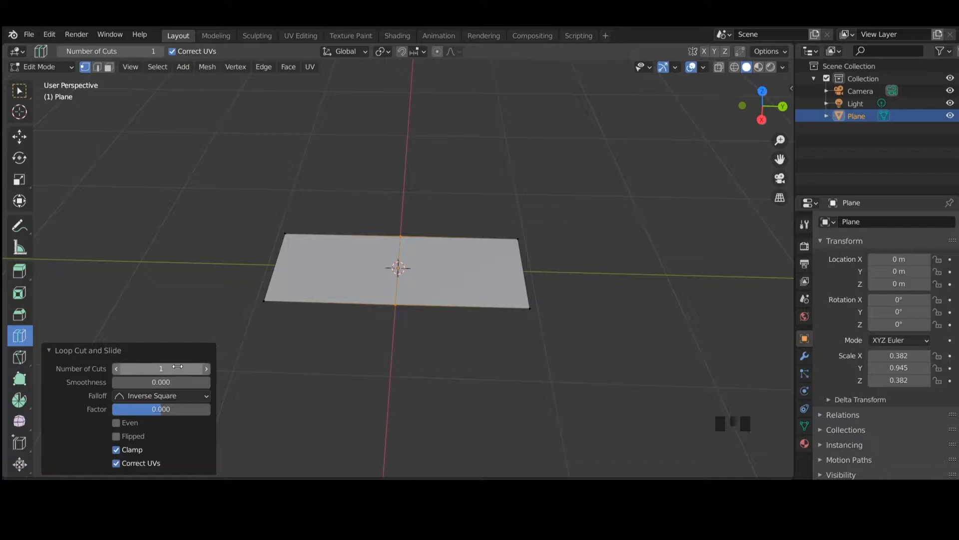
{"action": "left_click", "coordinate": [206, 370]}
{"action": "left_click", "coordinate": [206, 370]}
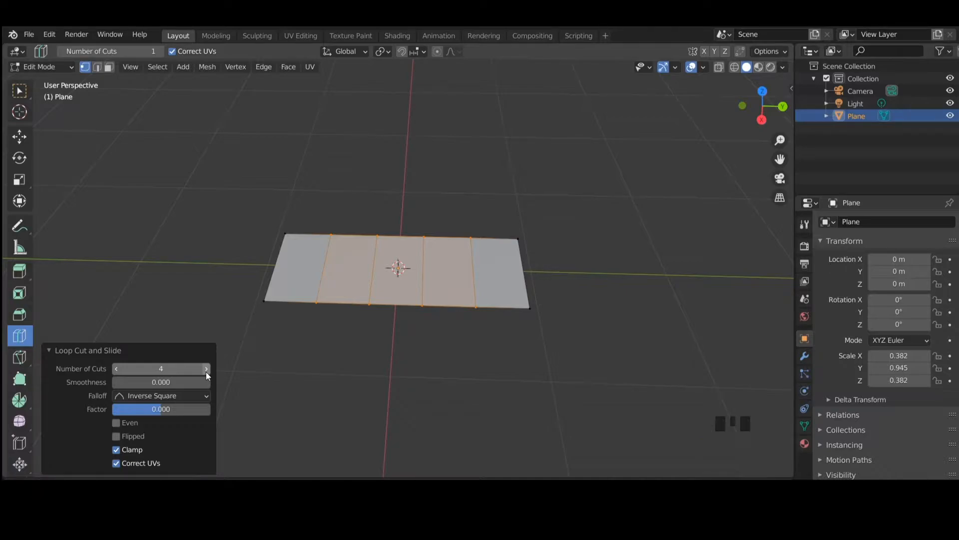
{"action": "left_click", "coordinate": [334, 375]}
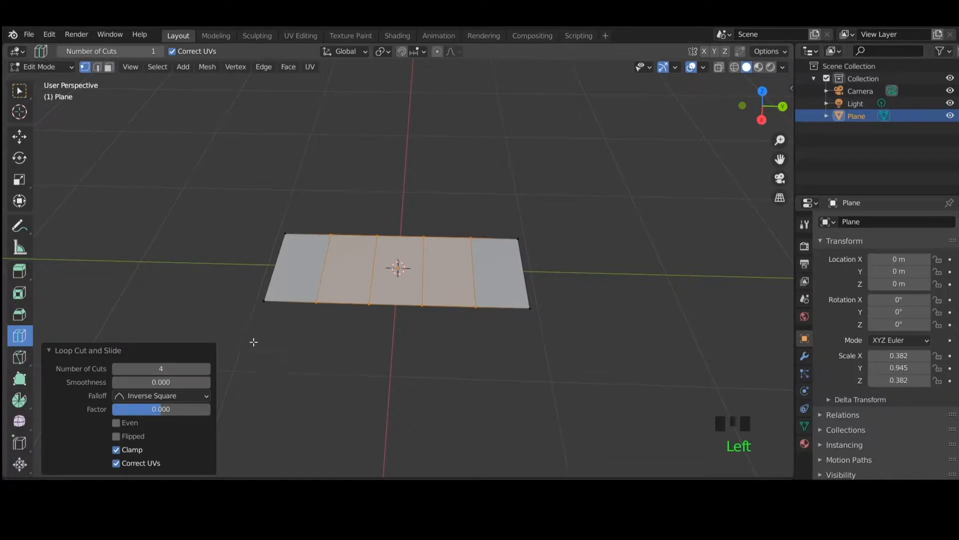
- Add three evenly spaced lengthwise loop cuts to the plane, return to the selection tool and clear the selection
{"action": "left_click", "coordinate": [268, 262]}
{"action": "left_click", "coordinate": [206, 368]}
{"action": "left_click", "coordinate": [207, 368]}
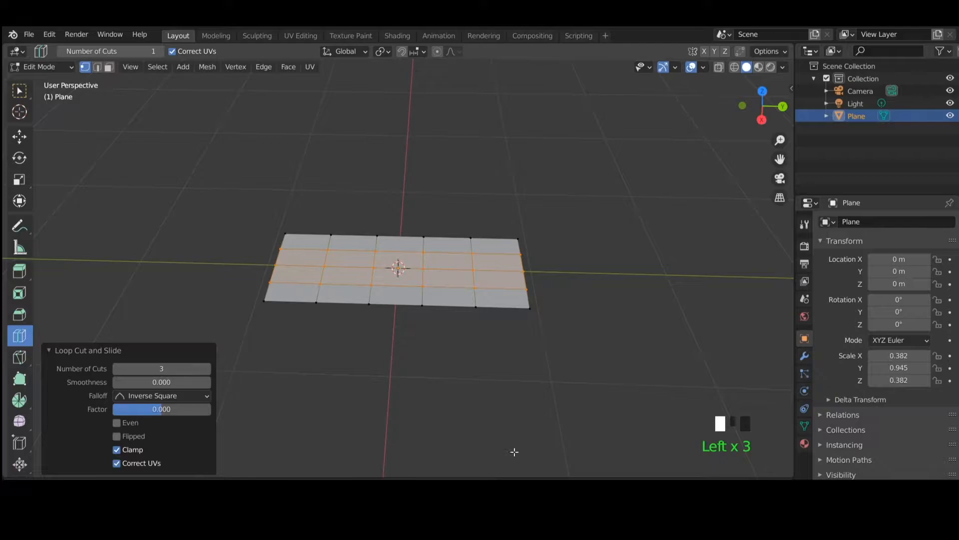
{"action": "left_click", "coordinate": [20, 93]}
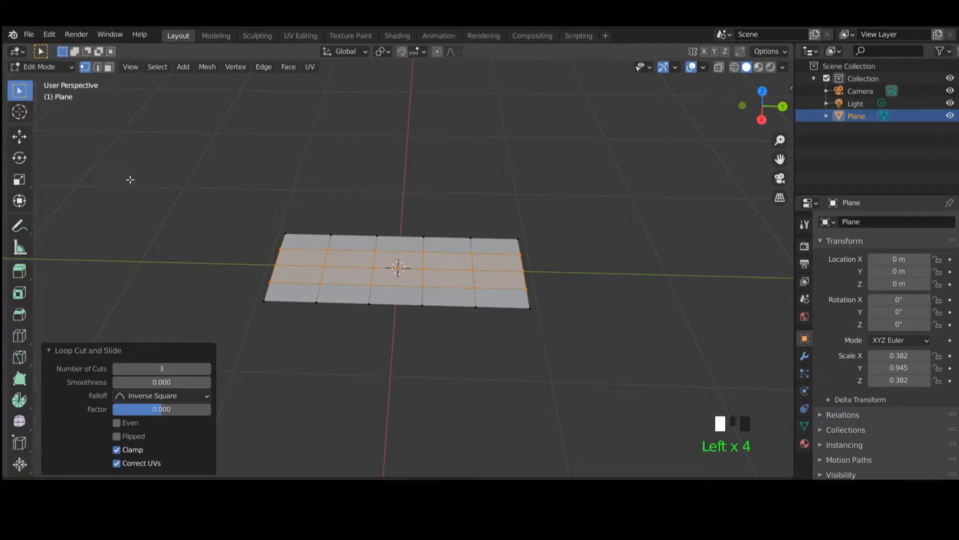
{"action": "left_click", "coordinate": [193, 185]}
- Show the subdivided plane in the top orthographic view
{"action": "middle_click_drag", "start_coordinate": [554, 284], "coordinate": [406, 312]}
{"action": "key", "text": "KP_1"}
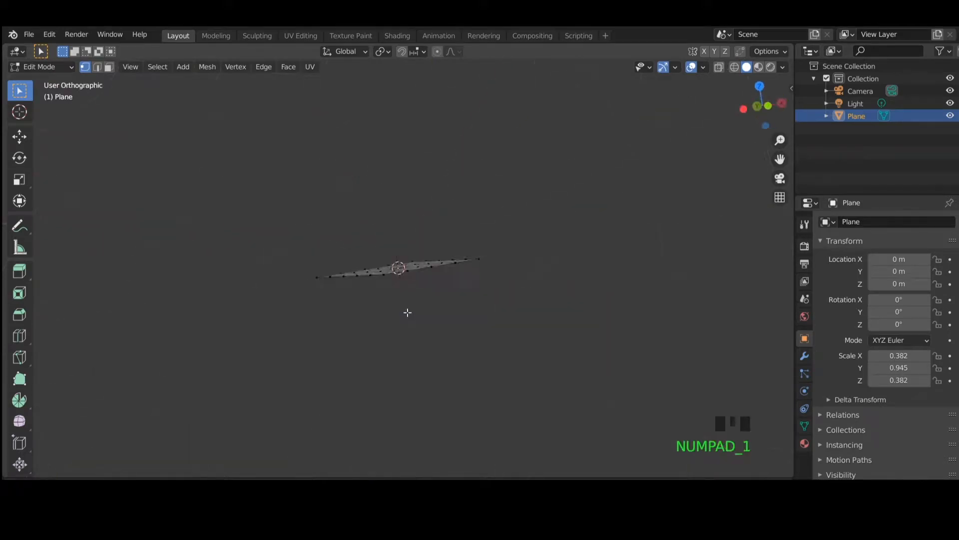
{"action": "key", "text": "KP_3"}
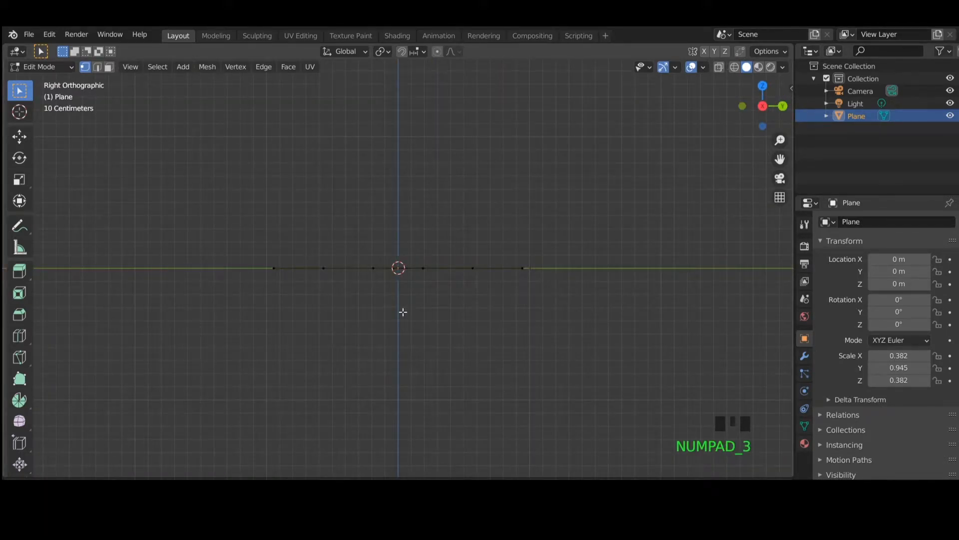
{"action": "key", "text": "KP_7"}
{"action": "scroll", "coordinate": [505, 299], "scroll_direction": "down", "scroll_amount": 2}
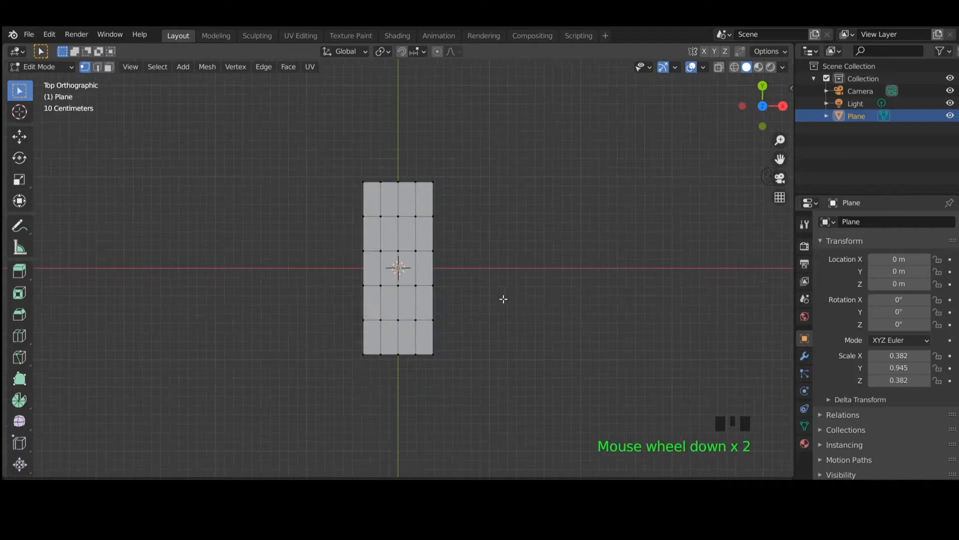
{"action": "left_click_drag", "start_coordinate": [349, 343], "coordinate": [480, 382]}
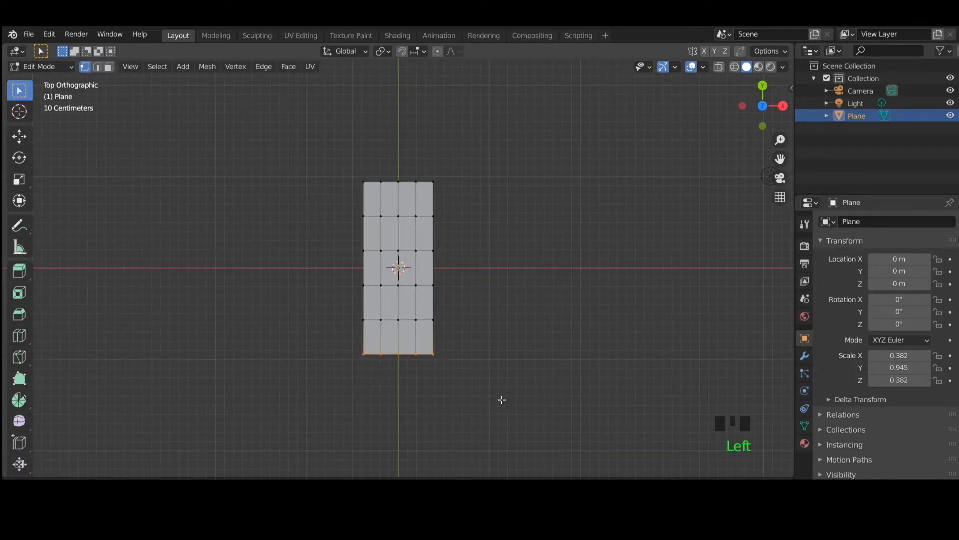
{"action": "left_click", "coordinate": [80, 68]}
{"action": "left_click", "coordinate": [98, 67]}
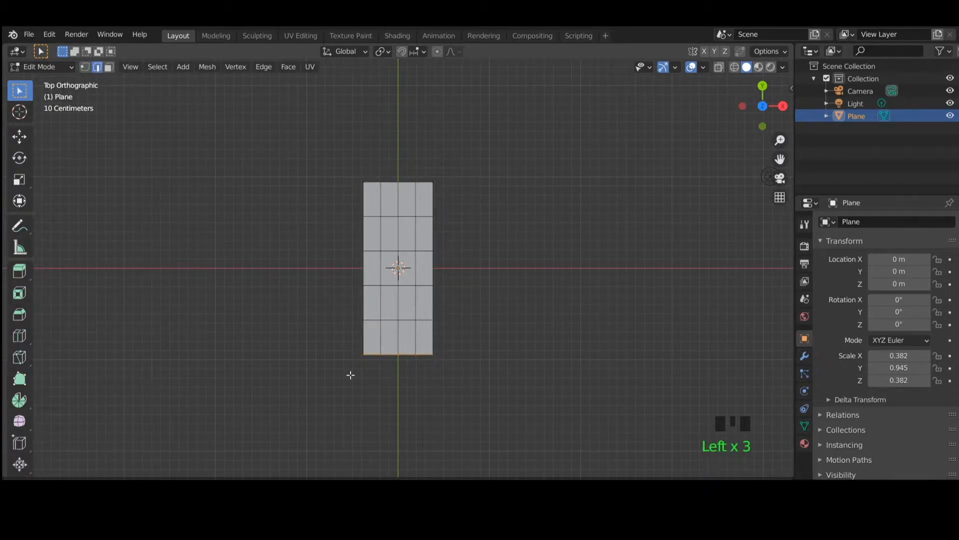
{"action": "left_click_drag", "start_coordinate": [315, 311], "coordinate": [522, 406]}
{"action": "left_click", "coordinate": [84, 67]}
{"action": "left_click", "coordinate": [314, 349]}
- Scale the vertex row at the plane's negative Y end to about a quarter of its width to taper that end
{"action": "left_click_drag", "start_coordinate": [312, 325], "coordinate": [496, 393]}
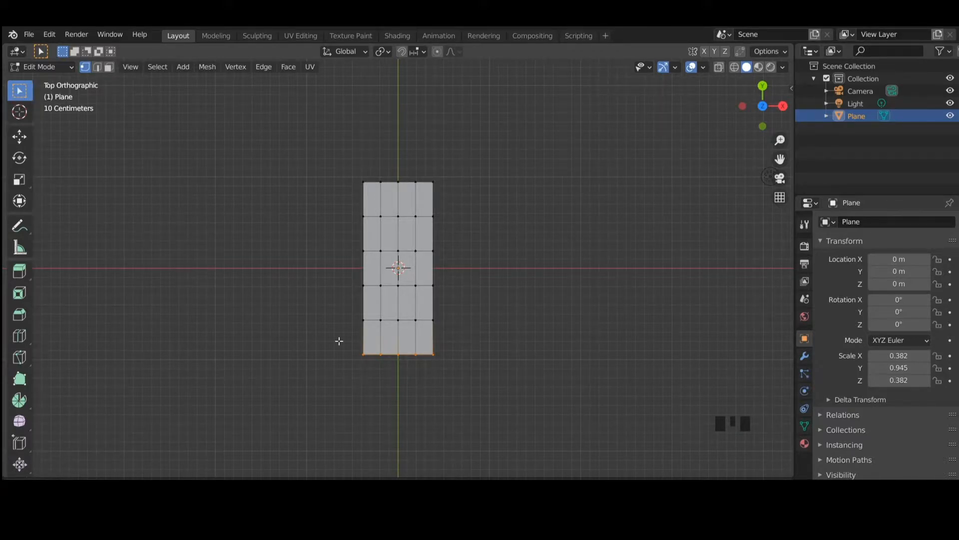
{"action": "key", "text": "s"}
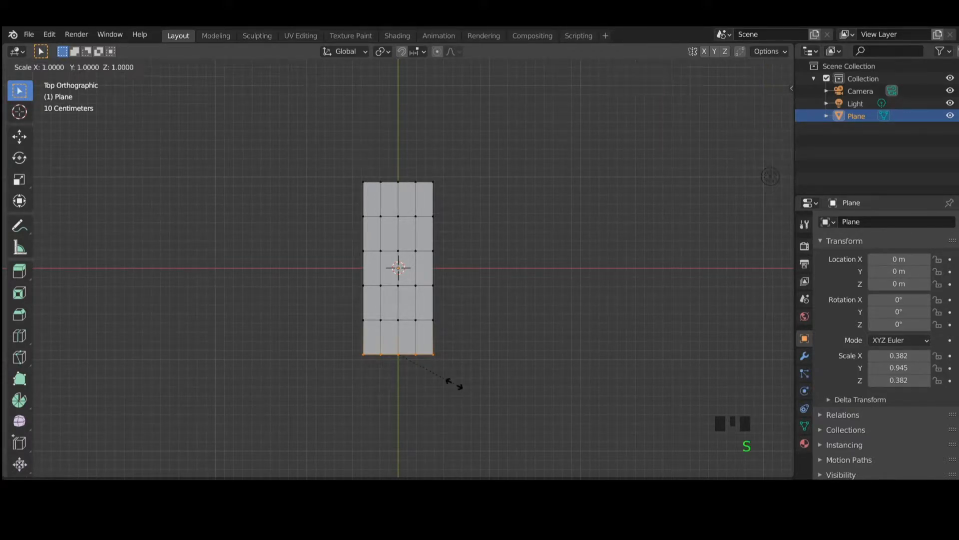
{"action": "left_click", "coordinate": [420, 363]}
- Scale the vertex row at the plane's positive Y end to about 0.28 and move it about 0.4 m outward along Y
{"action": "left_click_drag", "start_coordinate": [340, 164], "coordinate": [481, 200]}
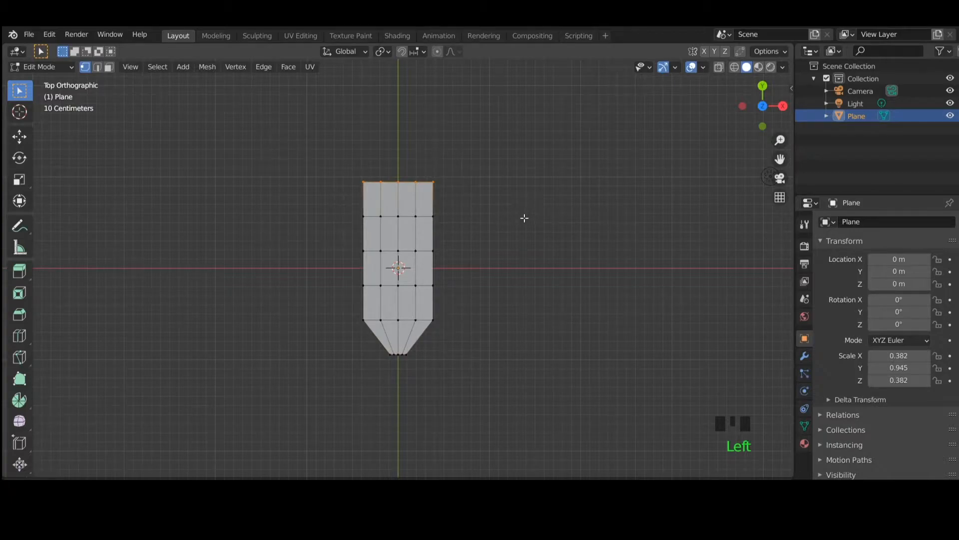
{"action": "key", "text": "s"}
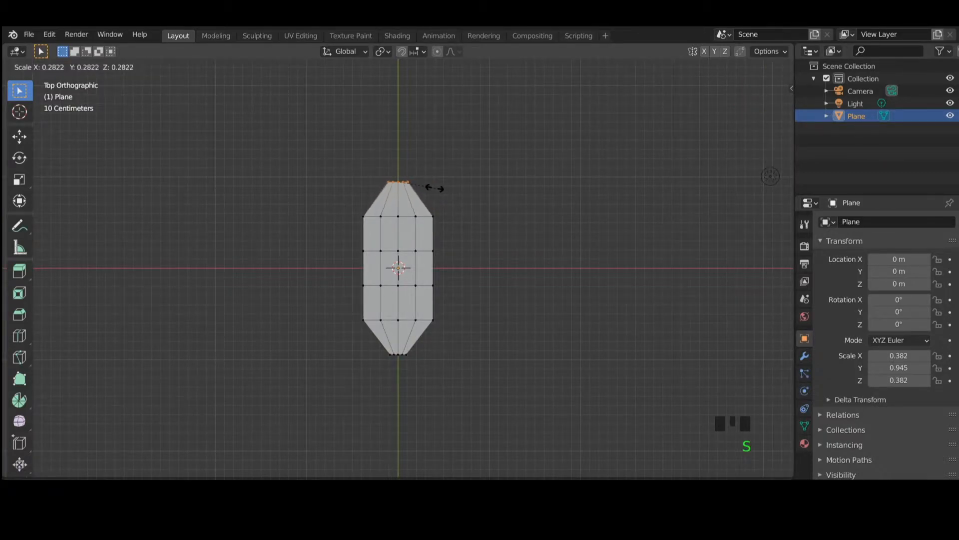
{"action": "left_click", "coordinate": [435, 188]}
{"action": "key", "text": "g"}
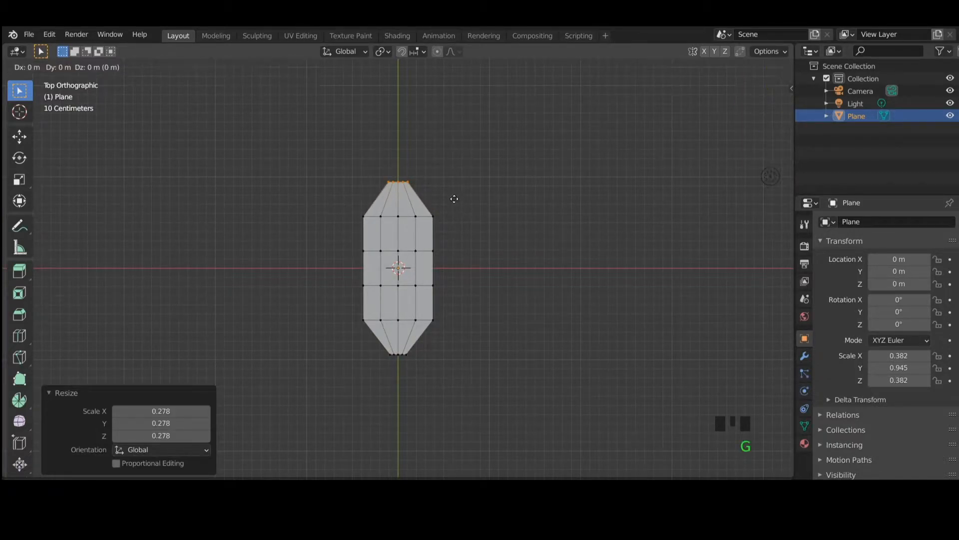
{"action": "key", "text": "y"}
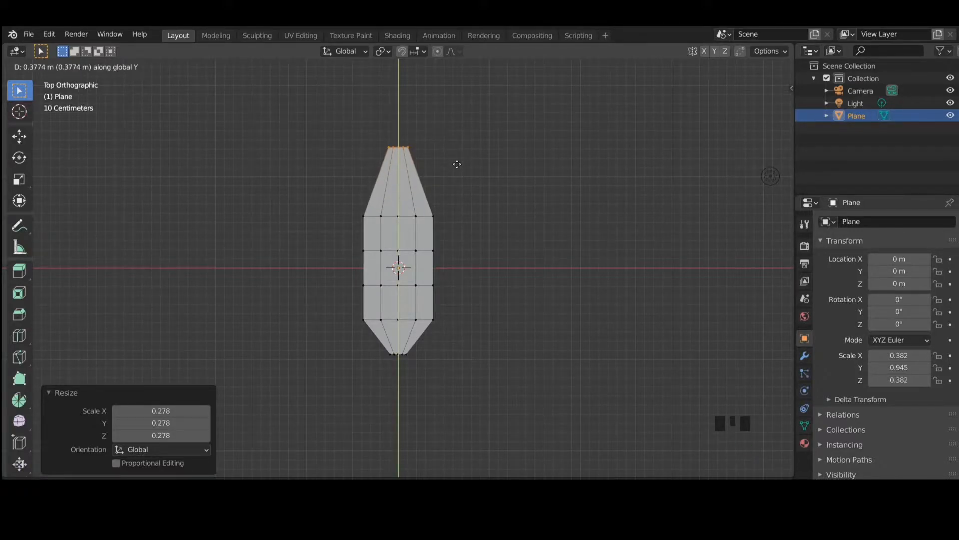
{"action": "left_click", "coordinate": [456, 161]}
{"action": "left_click", "coordinate": [500, 265]}
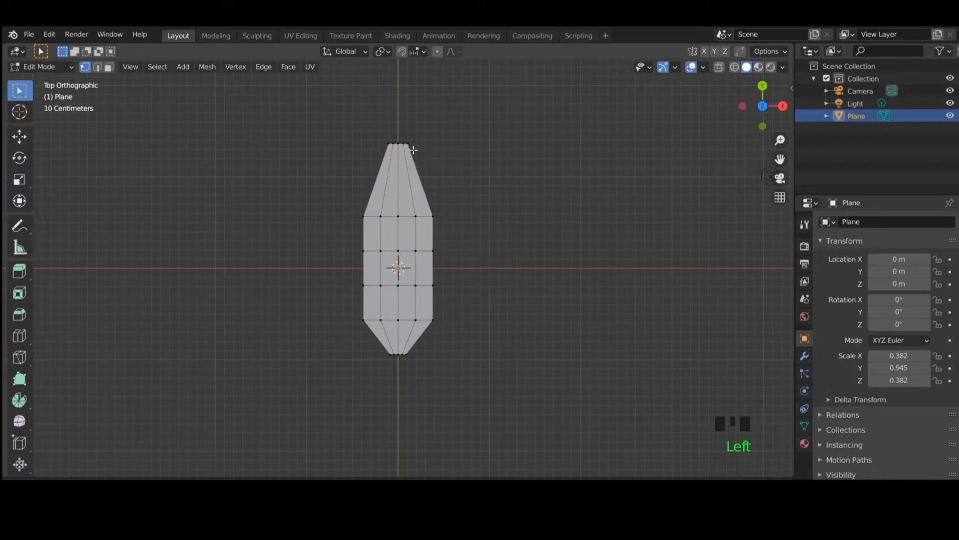
- Turn on proportional editing for the mesh
{"action": "left_click", "coordinate": [436, 51]}
{"action": "key", "text": "o"}
{"action": "key", "text": "o"}
{"action": "key", "text": "o"}
{"action": "key", "text": "o"}
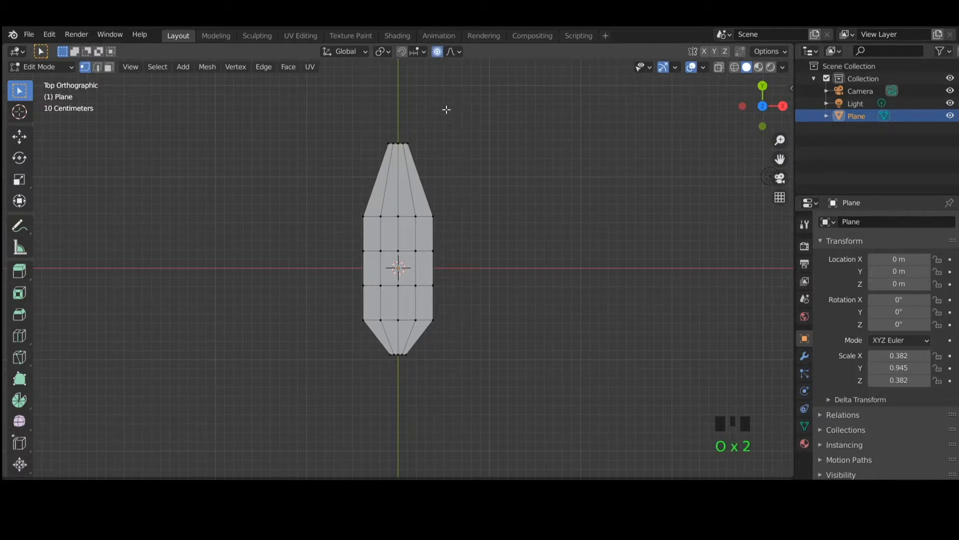
- Move the middle vertex of the positive Y tip about 0.17 m outward along Y with a smooth proportional size of 0.20
{"action": "left_click", "coordinate": [450, 186]}
{"action": "key", "text": "g"}
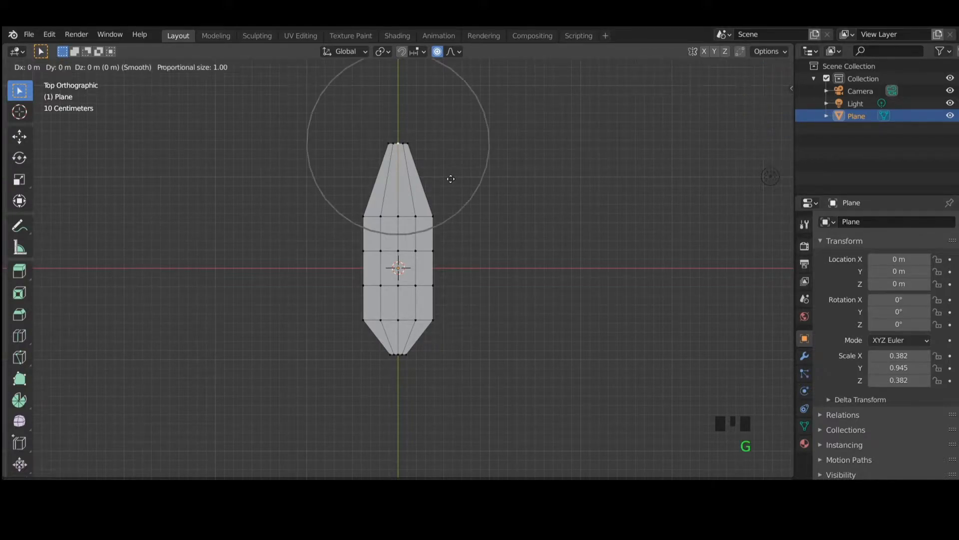
{"action": "key", "text": "y"}
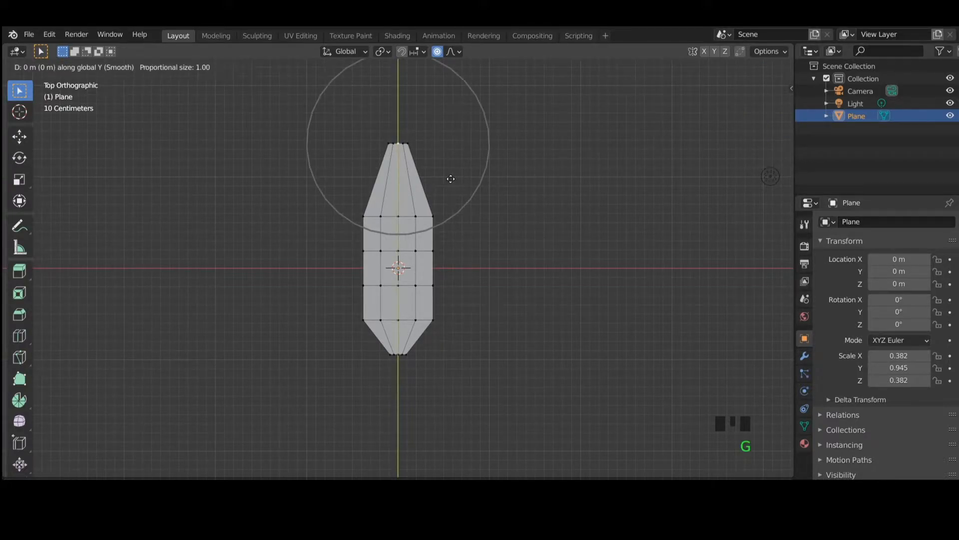
{"action": "scroll", "coordinate": [449, 179], "scroll_direction": "down", "scroll_amount": 4}
{"action": "scroll", "coordinate": [450, 179], "scroll_direction": "up", "scroll_amount": 8}
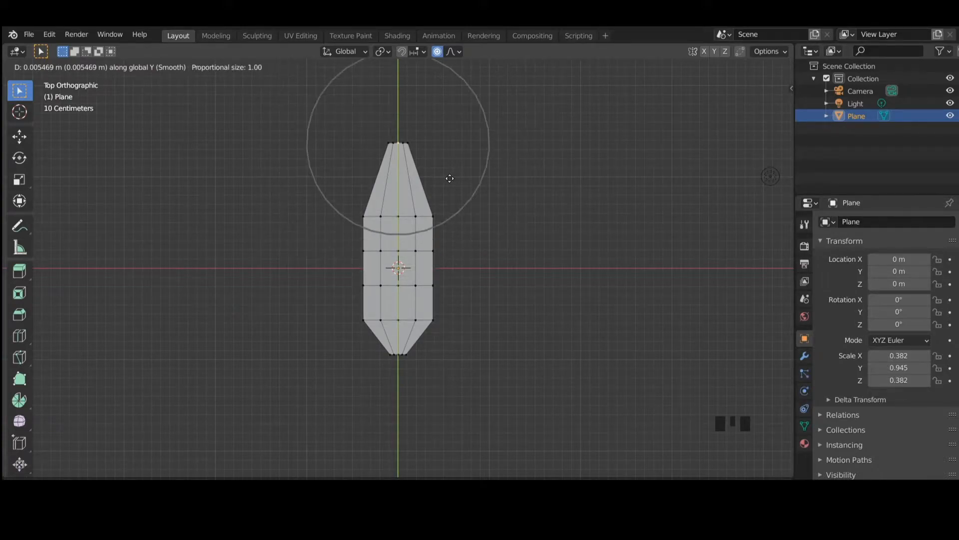
{"action": "scroll", "coordinate": [449, 178], "scroll_direction": "up", "scroll_amount": 9}
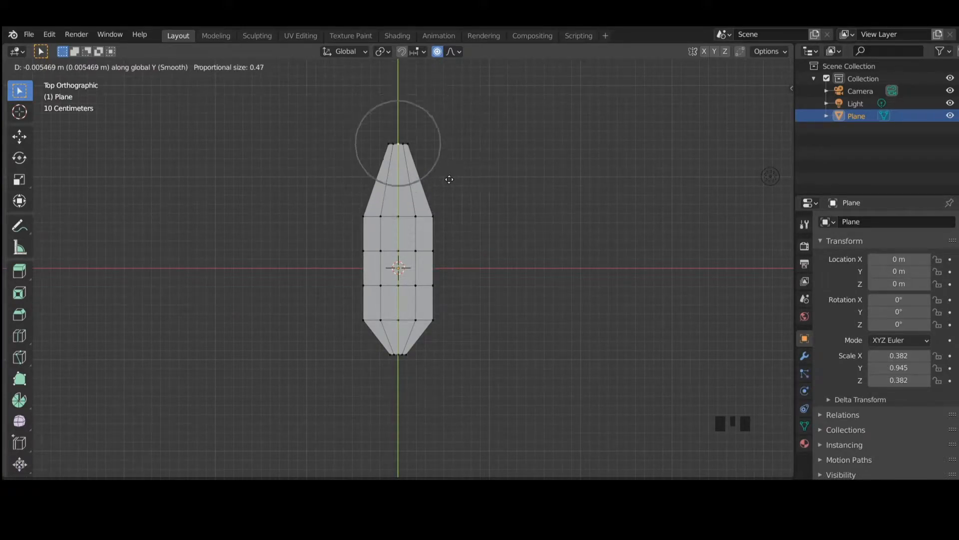
{"action": "scroll", "coordinate": [449, 179], "scroll_direction": "down", "scroll_amount": 2}
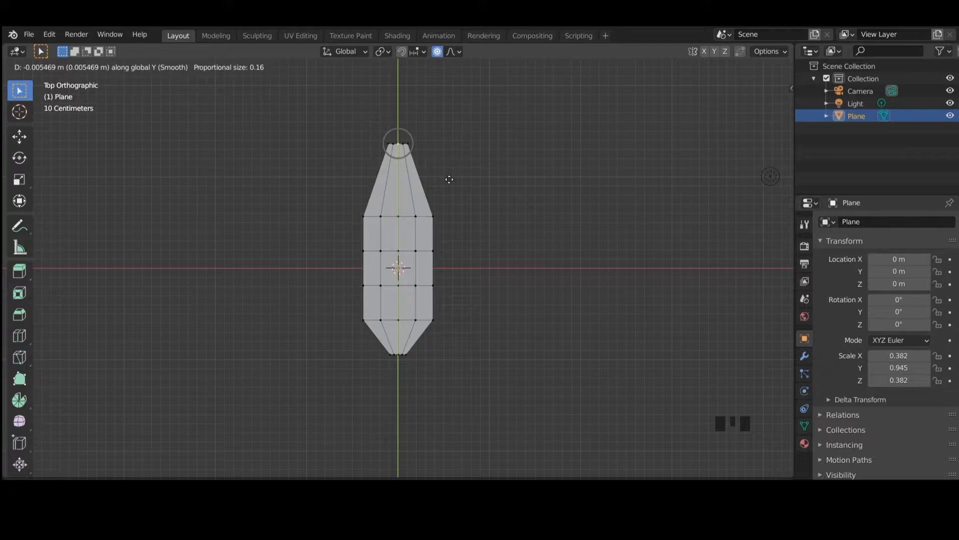
{"action": "scroll", "coordinate": [449, 179], "scroll_direction": "up", "scroll_amount": 6}
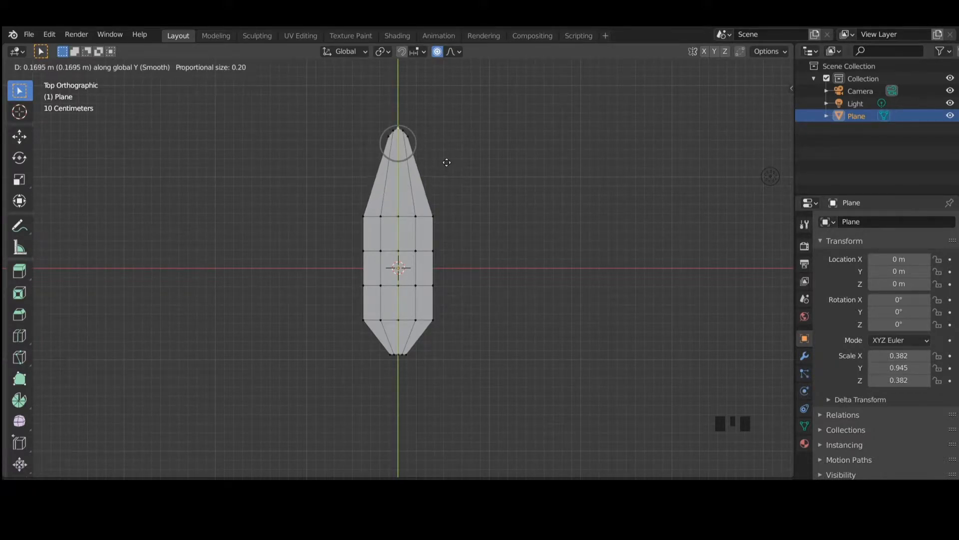
{"action": "left_click", "coordinate": [449, 164]}
- Scale the vertex row just on the positive Y side of the origin to about 1.22 with a proportional size of 0.83
{"action": "left_click", "coordinate": [415, 240]}
{"action": "left_click", "coordinate": [433, 251]}
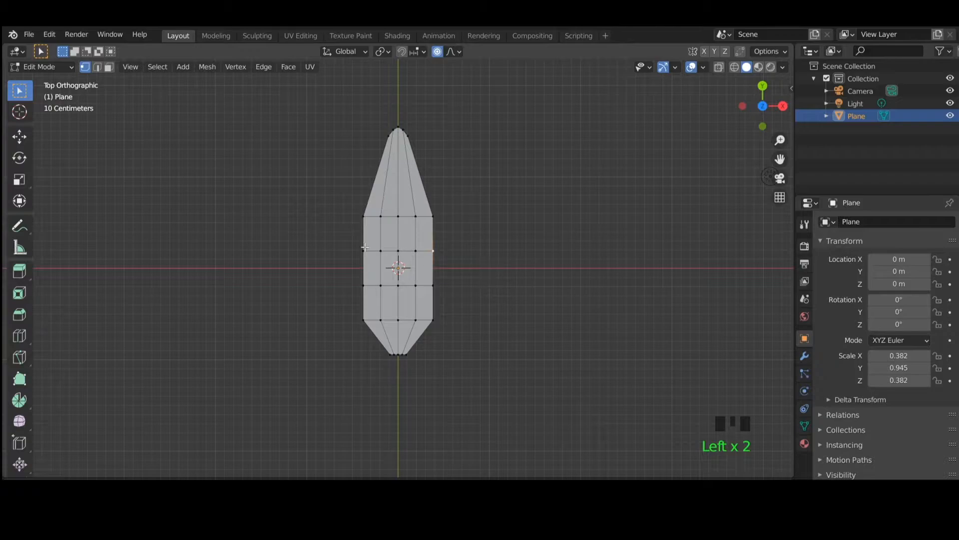
{"action": "left_click_drag", "start_coordinate": [345, 242], "coordinate": [500, 275]}
{"action": "key", "text": "s"}
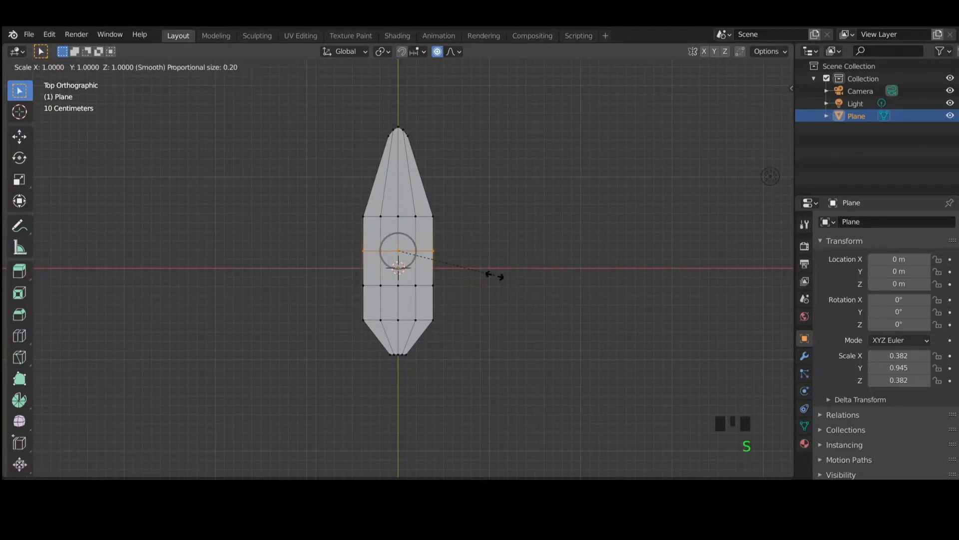
{"action": "scroll", "coordinate": [495, 276], "scroll_direction": "down", "scroll_amount": 11}
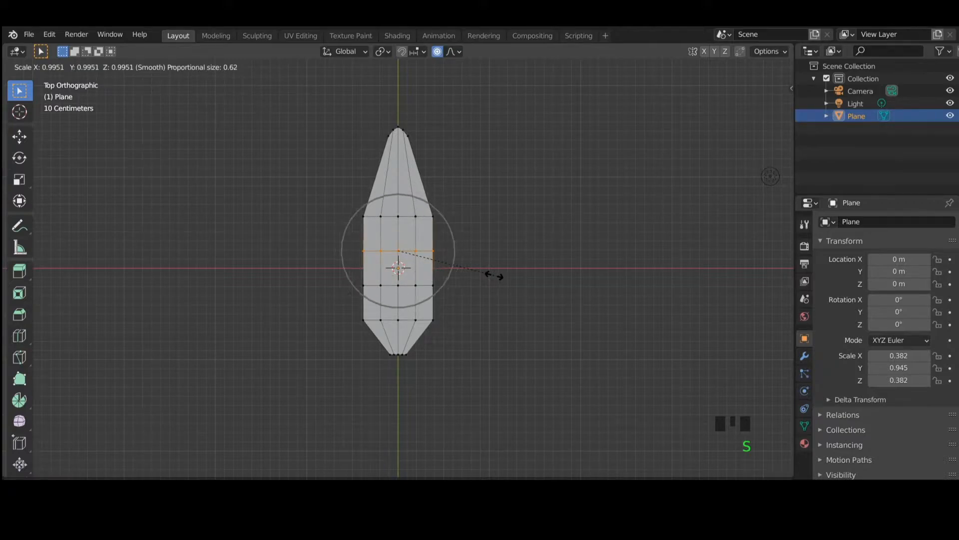
{"action": "scroll", "coordinate": [499, 276], "scroll_direction": "down", "scroll_amount": 4}
{"action": "scroll", "coordinate": [511, 281], "scroll_direction": "down", "scroll_amount": 2}
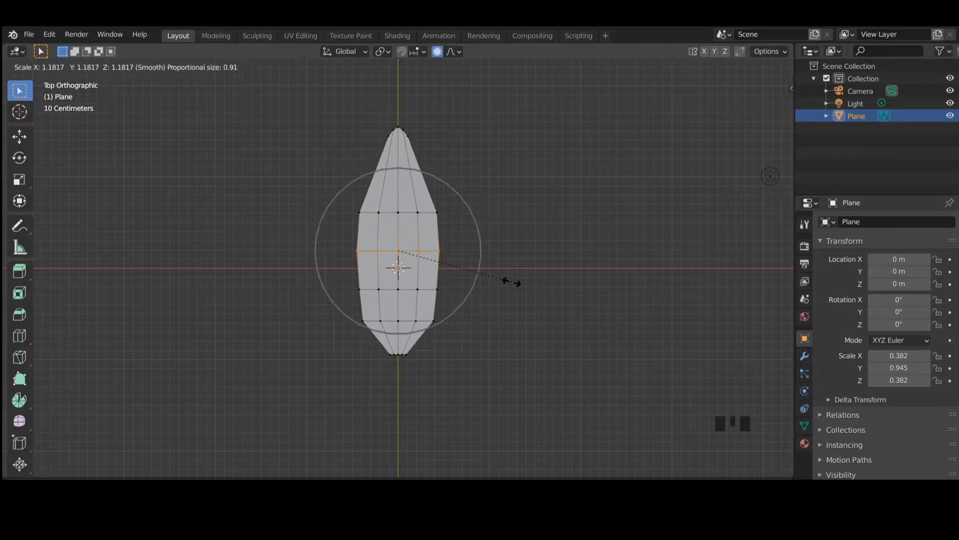
{"action": "scroll", "coordinate": [510, 280], "scroll_direction": "down", "scroll_amount": 1}
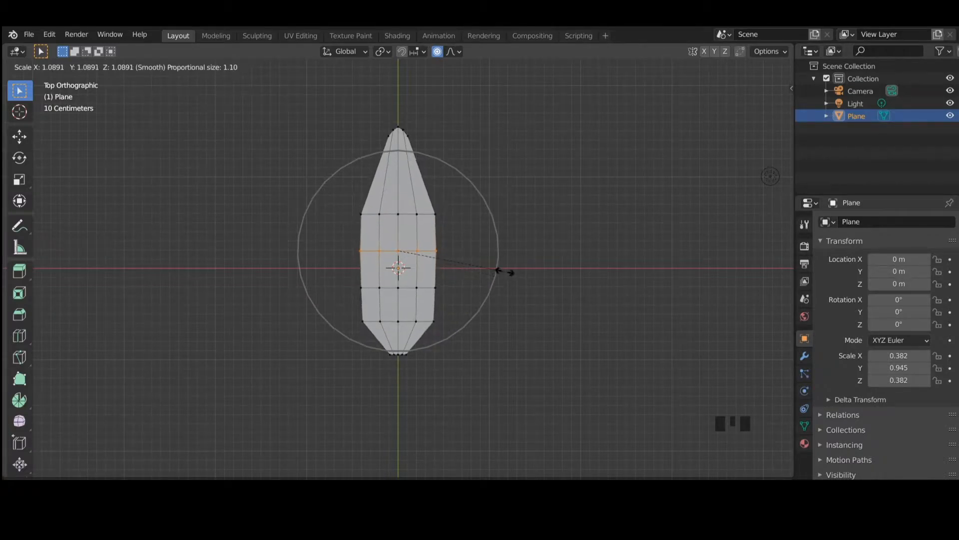
{"action": "scroll", "coordinate": [514, 278], "scroll_direction": "up", "scroll_amount": 4}
{"action": "scroll", "coordinate": [518, 278], "scroll_direction": "down", "scroll_amount": 2}
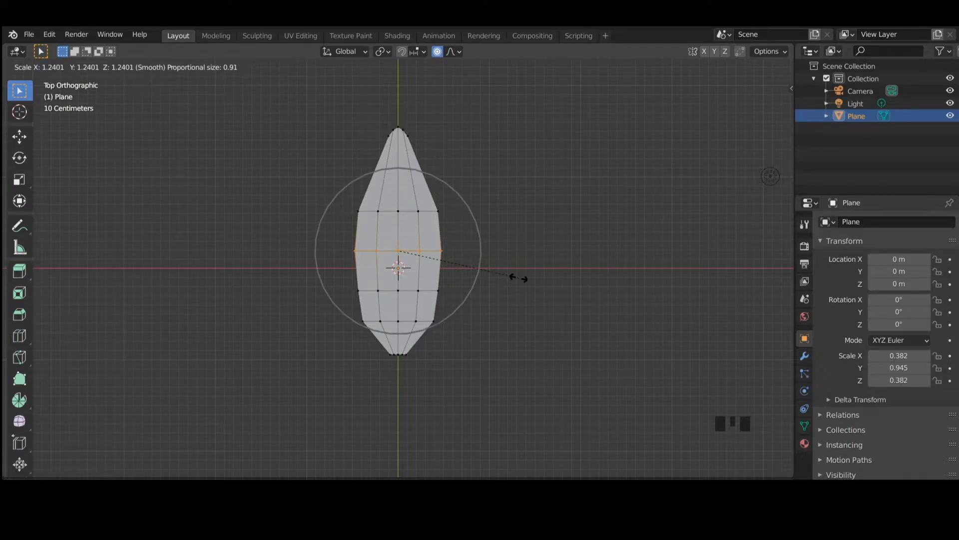
{"action": "scroll", "coordinate": [517, 279], "scroll_direction": "up", "scroll_amount": 1}
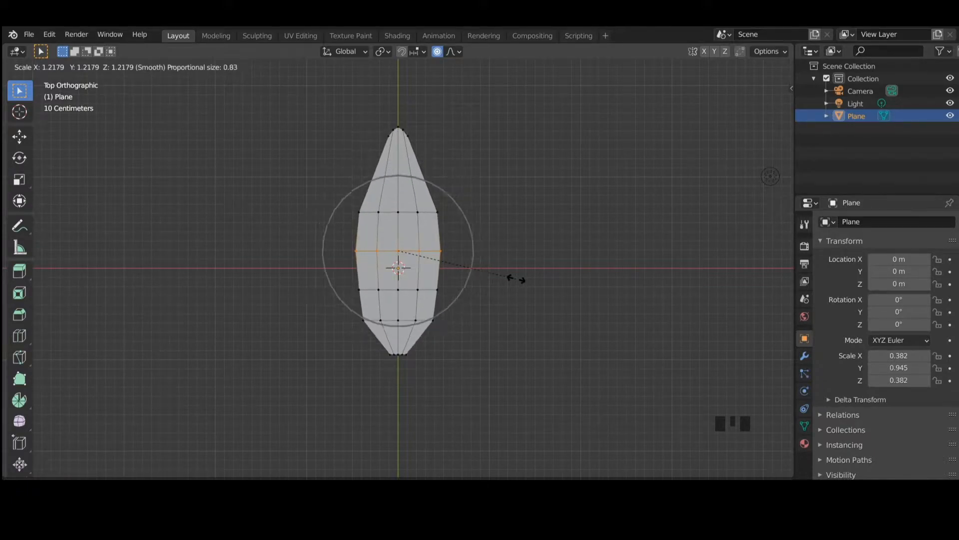
{"action": "left_click", "coordinate": [517, 279]}
- Lower the middle vertex of the widest row by about 0.16 m along Z with a proportional size of 1.00
{"action": "left_click", "coordinate": [486, 317]}
{"action": "middle_click_drag", "start_coordinate": [486, 318], "coordinate": [347, 233]}
{"action": "left_click", "coordinate": [487, 303]}
{"action": "mouse_move", "coordinate": [490, 317]}
{"action": "middle_mouse_down"}
{"action": "mouse_move", "coordinate": [484, 299]}
{"action": "mouse_move", "coordinate": [494, 299]}
{"action": "middle_mouse_up"}
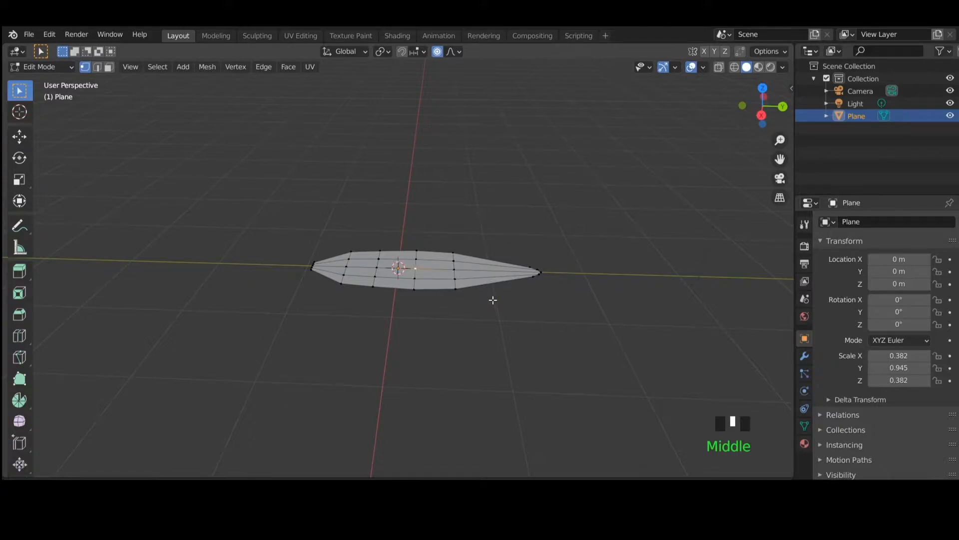
{"action": "key", "text": "g"}
{"action": "key", "text": "z"}
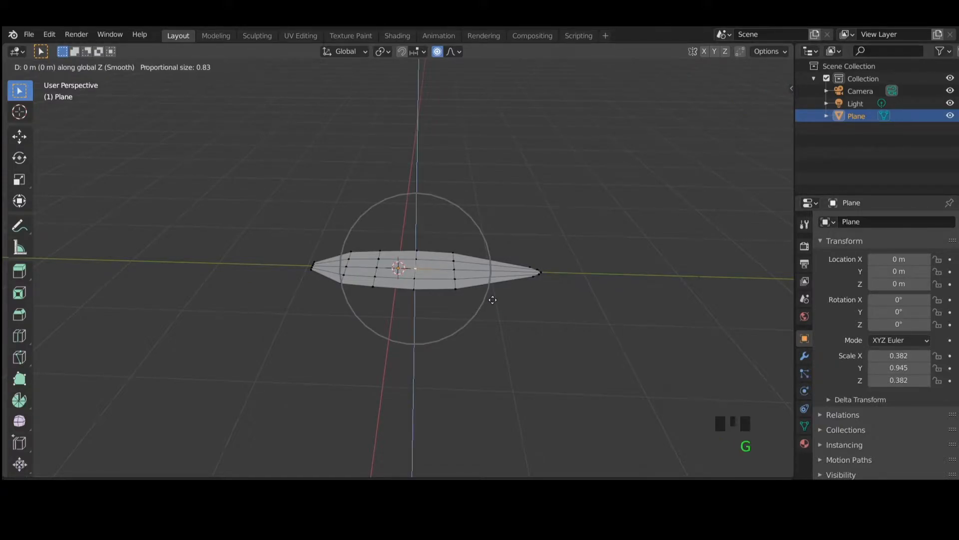
{"action": "scroll", "coordinate": [492, 310], "scroll_direction": "down", "scroll_amount": 2}
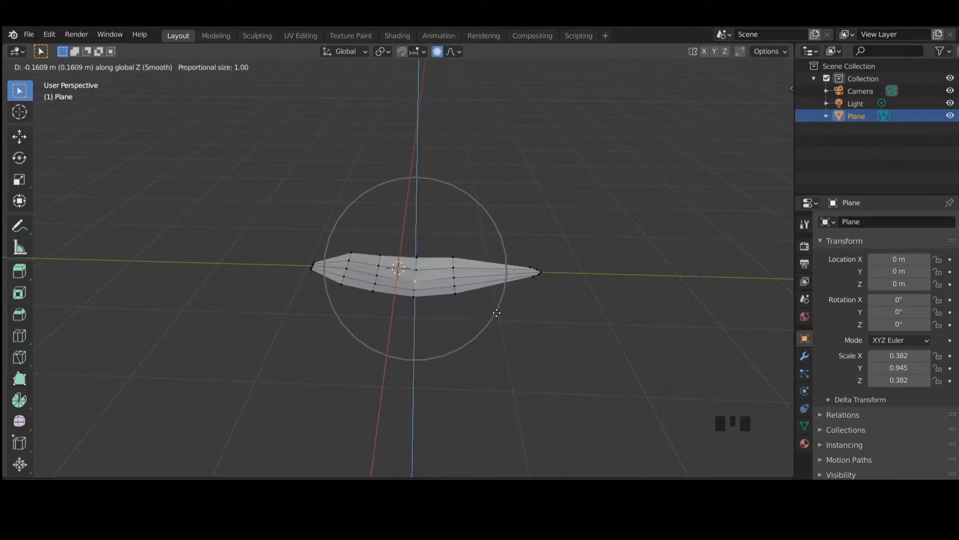
{"action": "left_click", "coordinate": [496, 311]}
- Raise the end vertex of the long pointed tip along Z with a proportional size of 1.21, then clear the selection
{"action": "middle_click_drag", "start_coordinate": [545, 353], "coordinate": [255, 285]}
{"action": "left_click", "coordinate": [260, 303]}
{"action": "key", "text": "g"}
{"action": "key", "text": "z"}
{"action": "scroll", "coordinate": [322, 315], "scroll_direction": "down", "scroll_amount": 3}
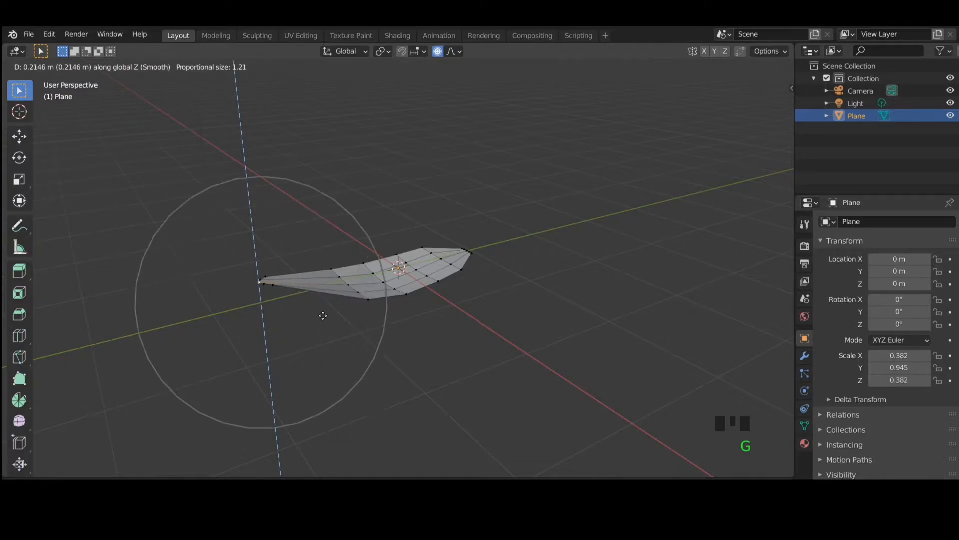
{"action": "left_click", "coordinate": [354, 328]}
{"action": "left_click", "coordinate": [466, 360]}
{"action": "middle_click_drag", "start_coordinate": [466, 360], "coordinate": [373, 349]}
- Return to Object Mode and add a level 1 Subdivision Surface modifier to the petal shape
{"action": "key", "text": "Tab"}
{"action": "left_click", "coordinate": [370, 266]}
{"action": "scroll", "coordinate": [437, 349], "scroll_direction": "up", "scroll_amount": 1}
{"action": "middle_click_drag", "start_coordinate": [439, 349], "coordinate": [306, 380]}
{"action": "middle_click_drag", "start_coordinate": [418, 348], "coordinate": [461, 427]}
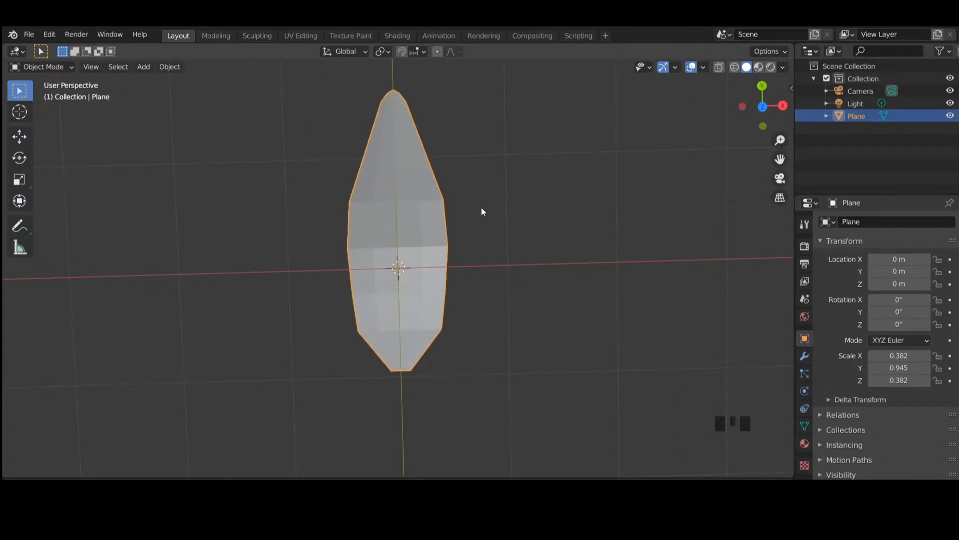
{"action": "key", "text": "ctrl+1"}
{"action": "left_click", "coordinate": [506, 287]}
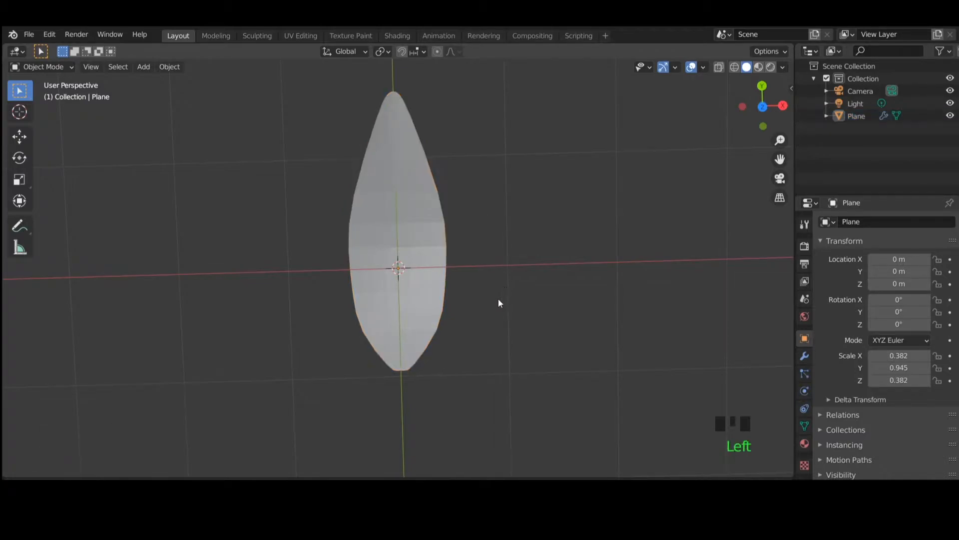
{"action": "middle_click_drag", "start_coordinate": [496, 299], "coordinate": [424, 212]}
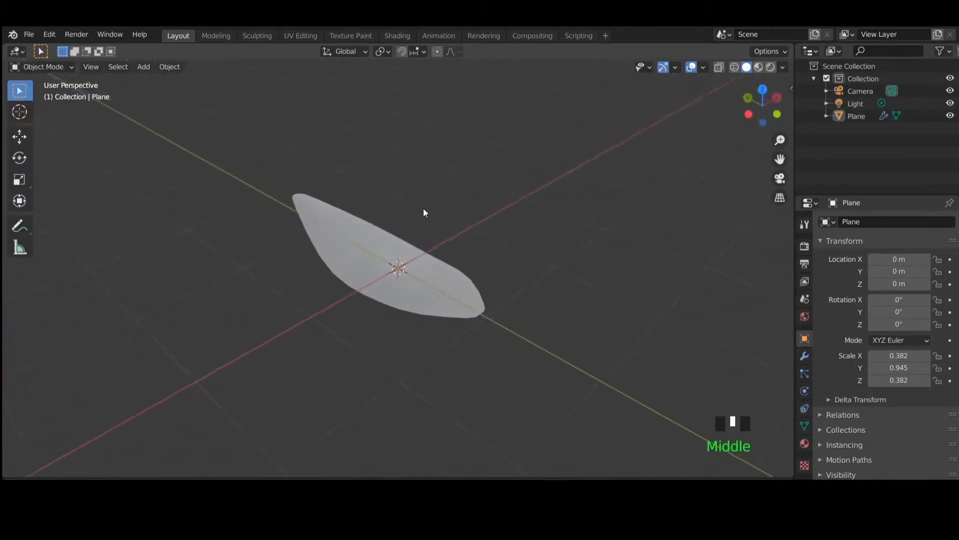
{"action": "middle_click_drag", "start_coordinate": [386, 298], "coordinate": [371, 319]}
- Set the petal's Subdivision modifier render level to 1
{"action": "left_click", "coordinate": [413, 291]}
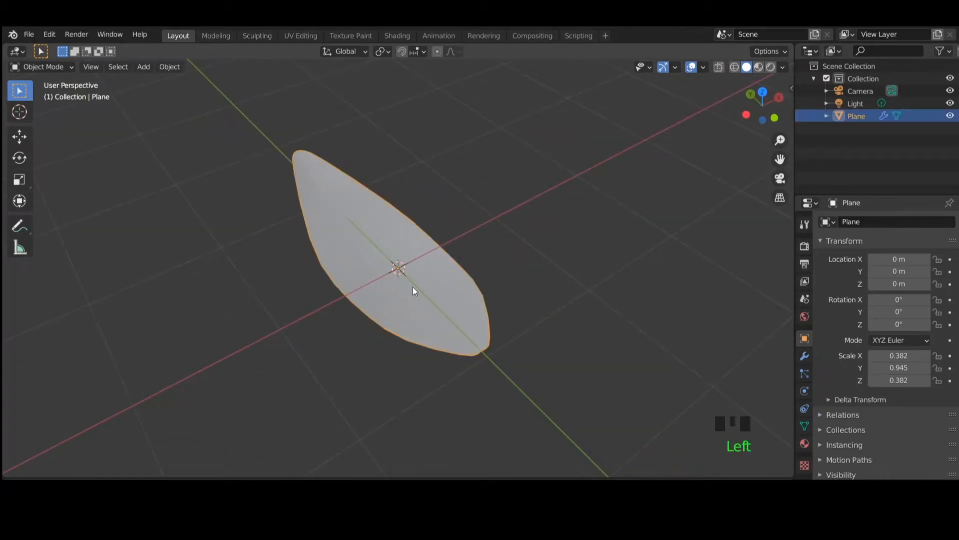
{"action": "left_click", "coordinate": [805, 356]}
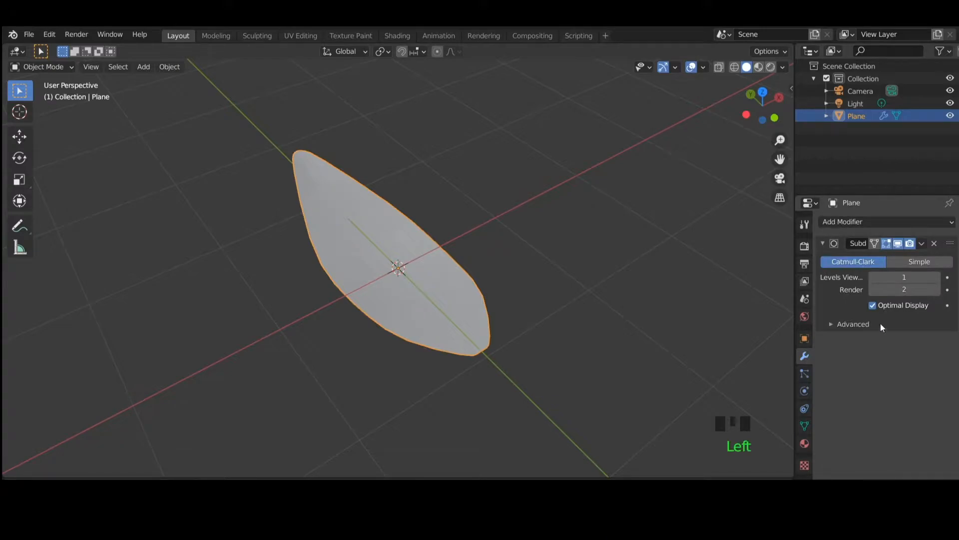
{"action": "left_click", "coordinate": [823, 244]}
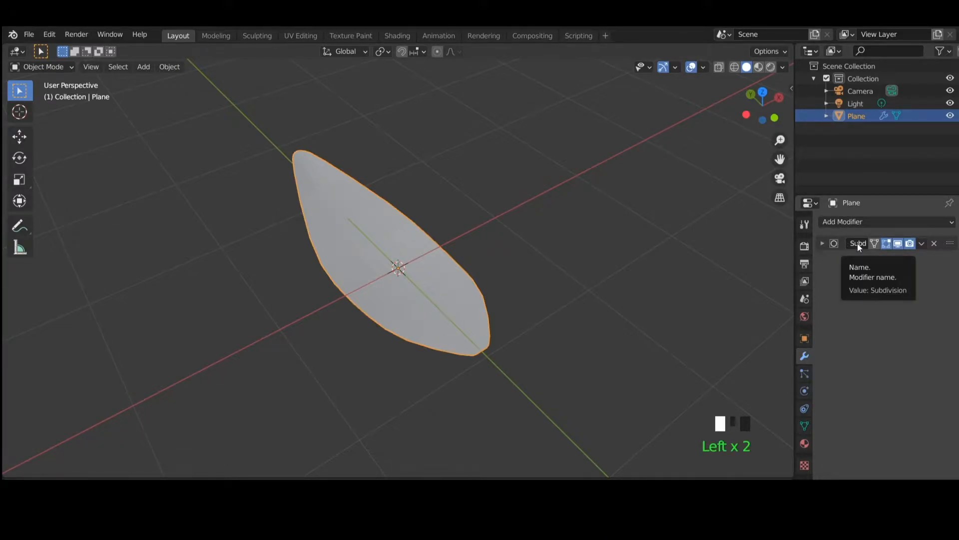
{"action": "left_click", "coordinate": [823, 244]}
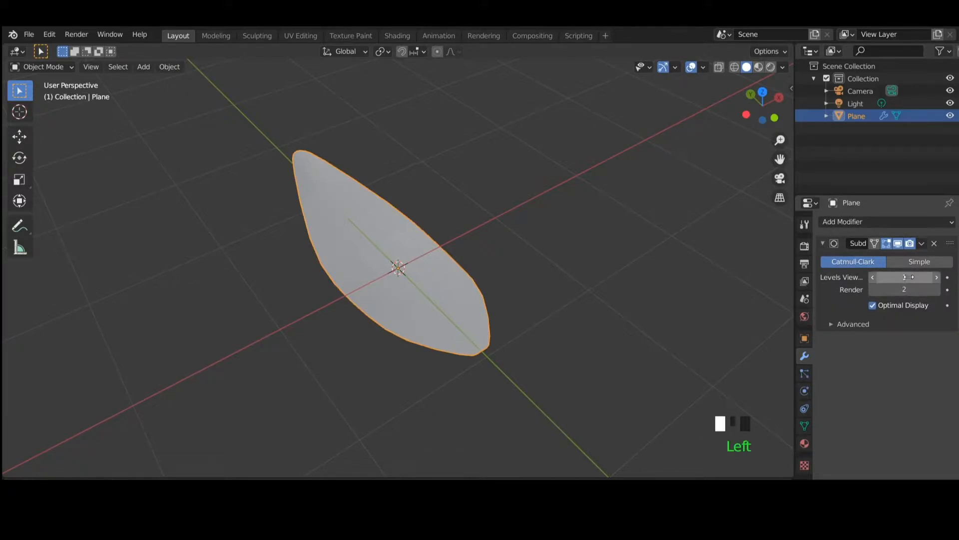
{"action": "left_click", "coordinate": [872, 290]}
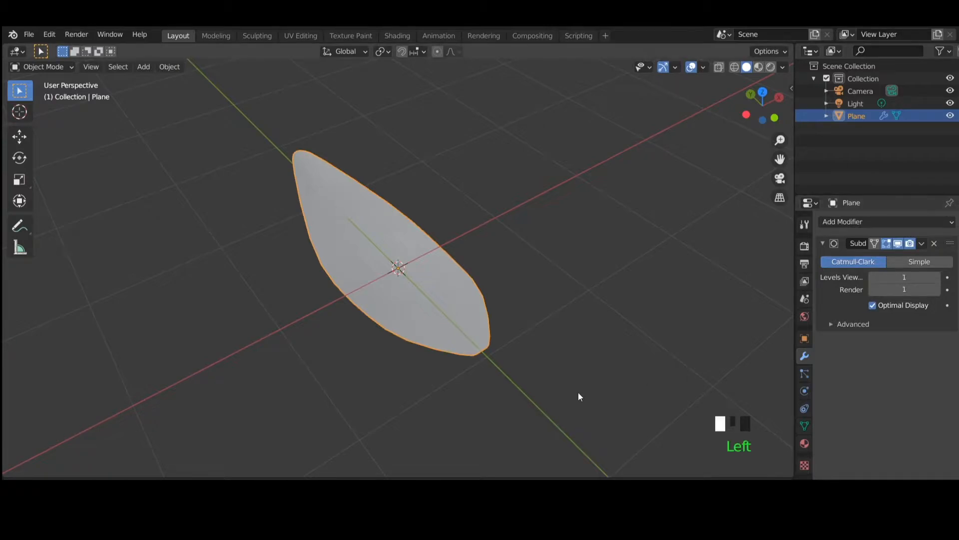
- Apply smooth shading to the petal and inspect its curved surface from the side
{"action": "left_click", "coordinate": [510, 277]}
{"action": "middle_click_drag", "start_coordinate": [511, 278], "coordinate": [473, 292]}
{"action": "scroll", "coordinate": [399, 271], "scroll_direction": "up", "scroll_amount": 5}
{"action": "left_click", "coordinate": [474, 292]}
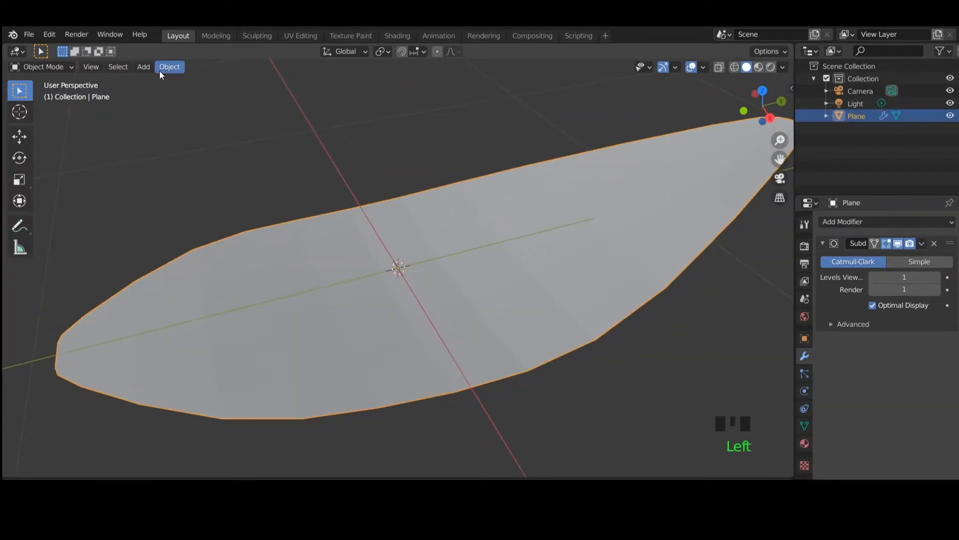
{"action": "left_click", "coordinate": [316, 260]}
{"action": "left_click", "coordinate": [173, 68]}
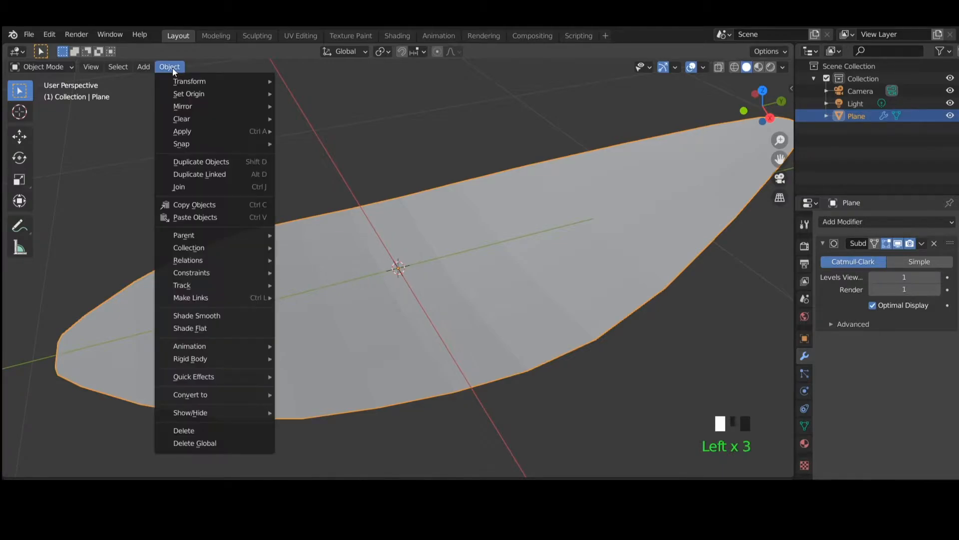
{"action": "left_click", "coordinate": [225, 316]}
{"action": "middle_click_drag", "start_coordinate": [375, 308], "coordinate": [465, 357]}
{"action": "scroll", "coordinate": [473, 275], "scroll_direction": "down", "scroll_amount": 3}
{"action": "scroll", "coordinate": [454, 315], "scroll_direction": "up", "scroll_amount": 3}
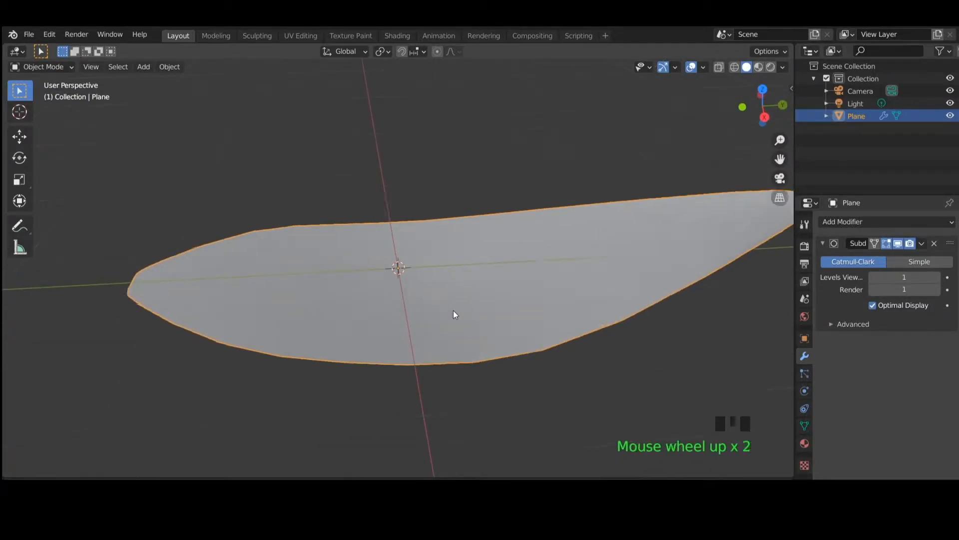
{"action": "middle_click_drag", "start_coordinate": [452, 310], "coordinate": [406, 271]}
{"action": "scroll", "coordinate": [407, 271], "scroll_direction": "down", "scroll_amount": 2}
{"action": "scroll", "coordinate": [550, 300], "scroll_direction": "down", "scroll_amount": 2}
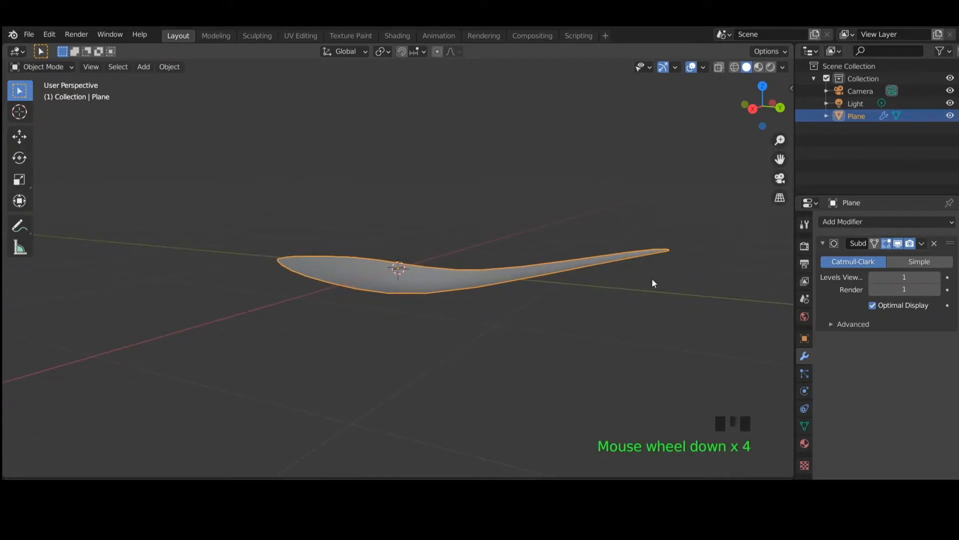
- Collapse the petal's Subdivision settings and add a Solidify modifier to give the surface thickness
{"action": "left_click", "coordinate": [822, 242]}
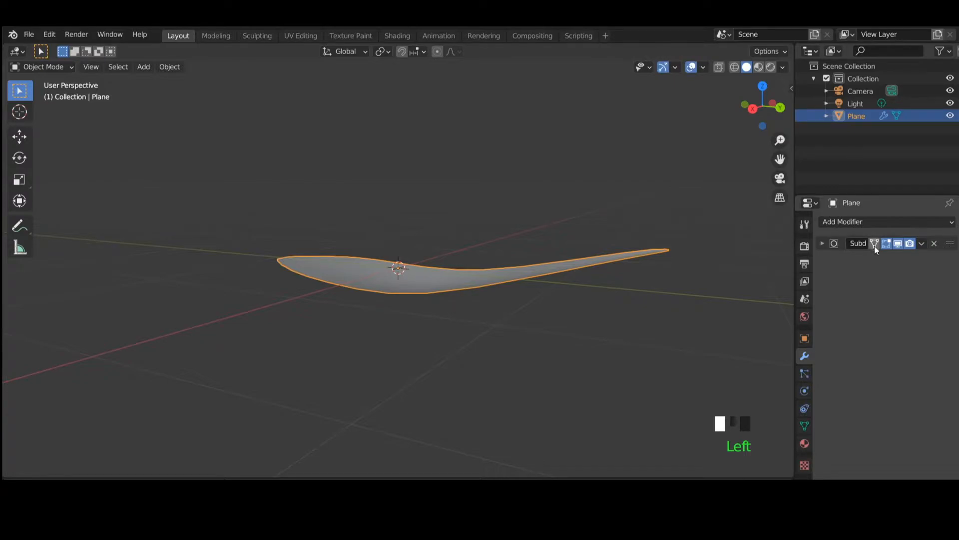
{"action": "left_click", "coordinate": [856, 221]}
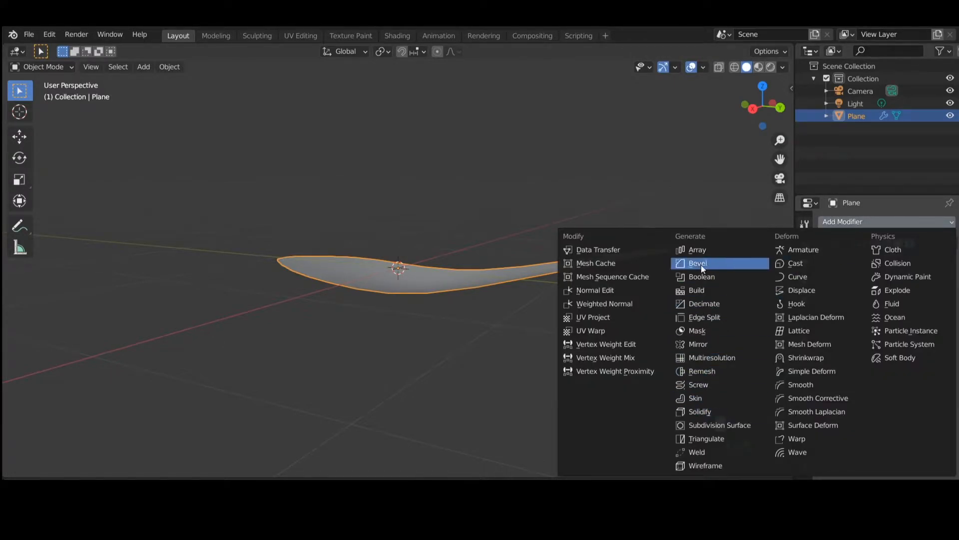
{"action": "left_click", "coordinate": [705, 411]}
{"action": "middle_click_drag", "start_coordinate": [482, 308], "coordinate": [507, 324]}
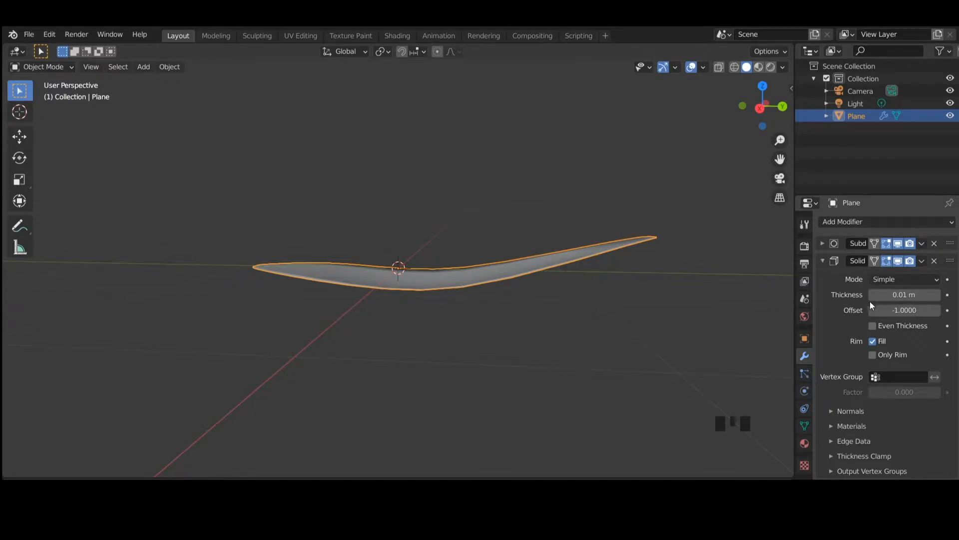
- Set the petal's Solidify thickness to 0.02 m and check both faces of the thickened shape
{"action": "left_click", "coordinate": [907, 295]}
{"action": "left_click_drag", "start_coordinate": [907, 295], "coordinate": [915, 295]}
{"action": "middle_click_drag", "start_coordinate": [702, 301], "coordinate": [425, 212]}
{"action": "left_click", "coordinate": [564, 292]}
{"action": "scroll", "coordinate": [425, 212], "scroll_direction": "up", "scroll_amount": 1}
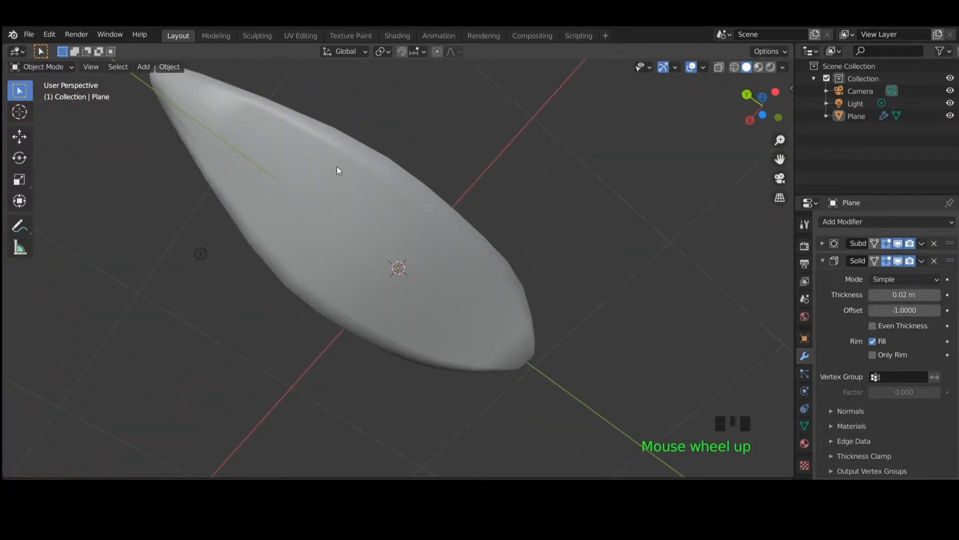
{"action": "middle_click_drag", "start_coordinate": [558, 326], "coordinate": [486, 437]}
{"action": "left_click", "coordinate": [346, 283]}
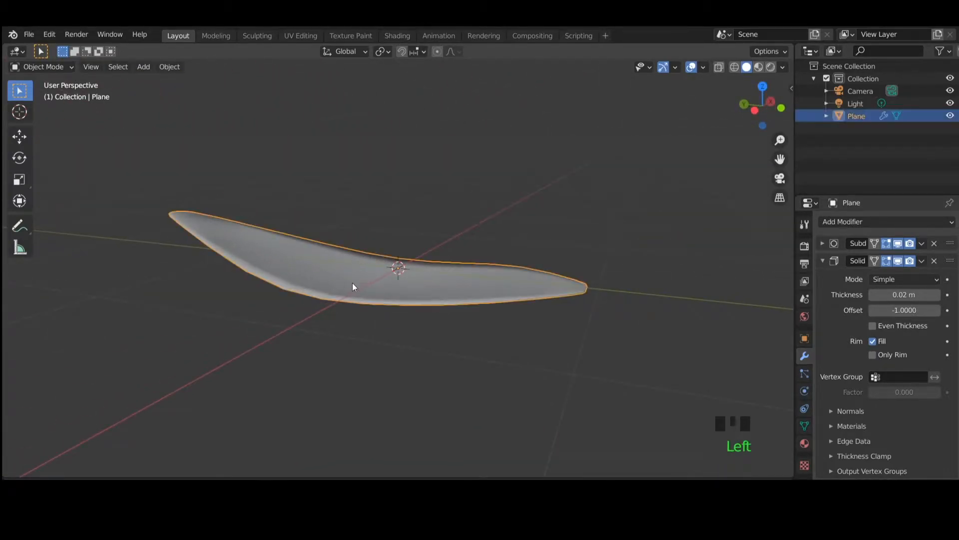
- Enable Auto Smooth at 30° in the petal's mesh normals and check the shading around its edges
{"action": "left_click", "coordinate": [804, 425]}
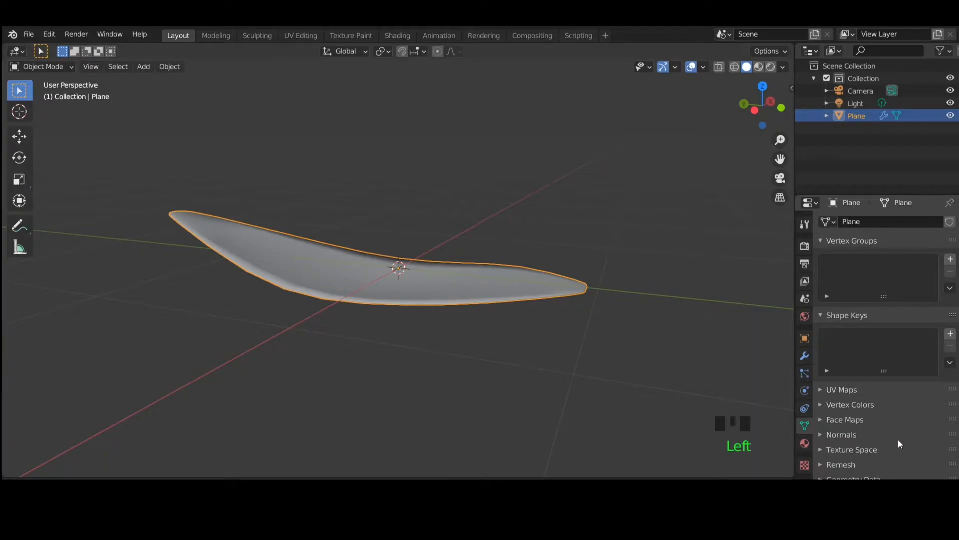
{"action": "left_click", "coordinate": [820, 436]}
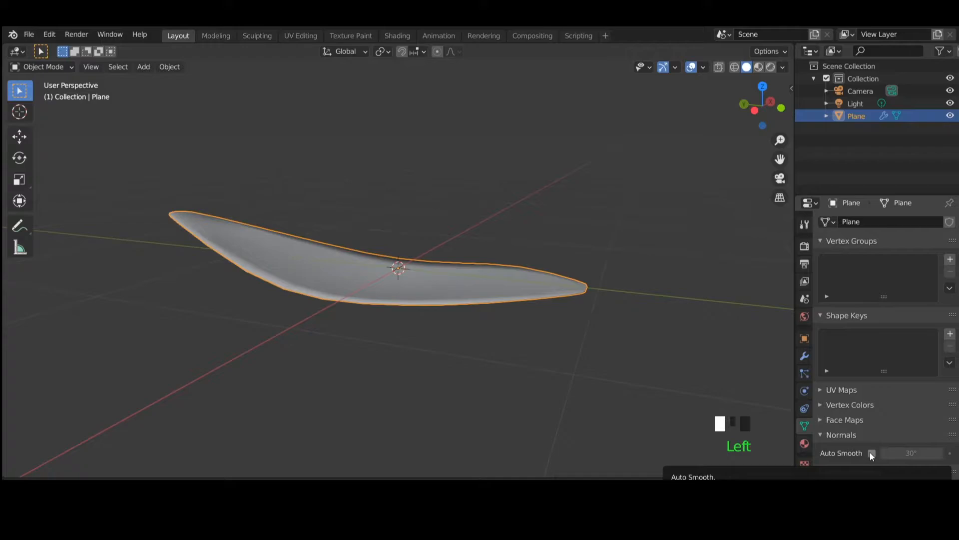
{"action": "left_click", "coordinate": [872, 453]}
{"action": "middle_click_drag", "start_coordinate": [567, 361], "coordinate": [350, 376]}
{"action": "left_click", "coordinate": [524, 359]}
{"action": "middle_click_drag", "start_coordinate": [524, 360], "coordinate": [482, 291]}
{"action": "left_click", "coordinate": [482, 291]}
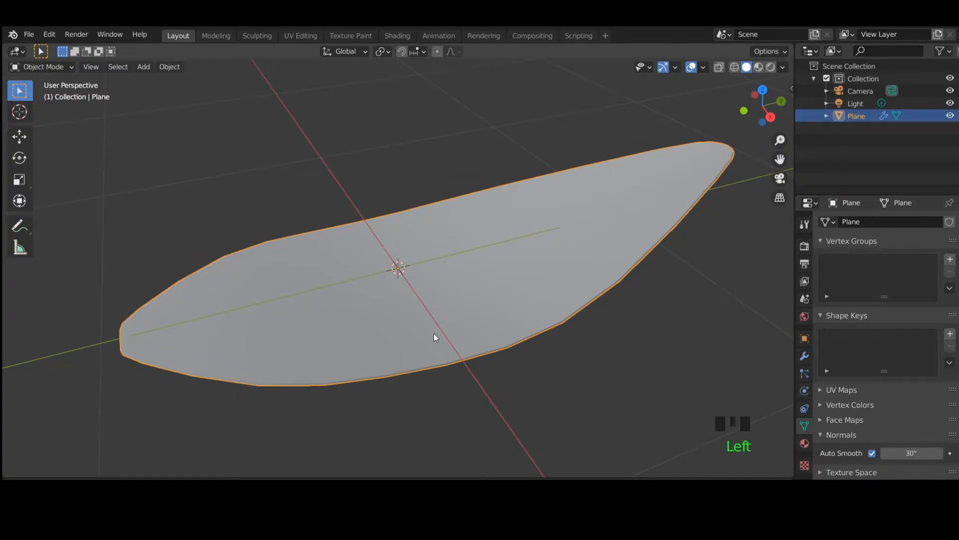
{"action": "scroll", "coordinate": [448, 284], "scroll_direction": "up", "scroll_amount": 3}
- Set both the viewport and render levels of the petal's Subdivision modifier to 2
{"action": "left_click", "coordinate": [805, 356]}
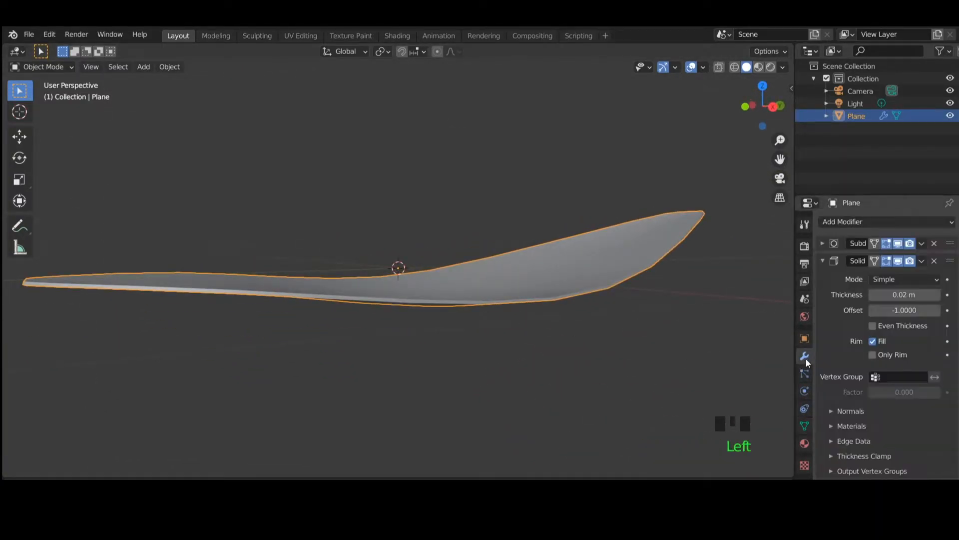
{"action": "left_click_drag", "start_coordinate": [823, 261], "coordinate": [827, 250]}
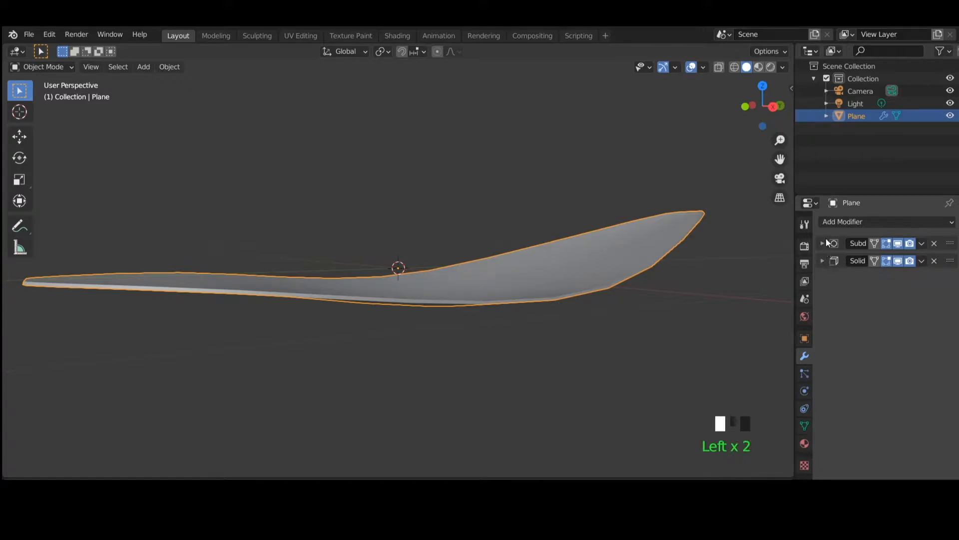
{"action": "left_click", "coordinate": [826, 239]}
{"action": "left_click", "coordinate": [937, 278]}
{"action": "left_click", "coordinate": [936, 293]}
{"action": "left_click", "coordinate": [564, 317]}
{"action": "middle_click_drag", "start_coordinate": [564, 317], "coordinate": [454, 235]}
{"action": "scroll", "coordinate": [613, 347], "scroll_direction": "down", "scroll_amount": 4}
{"action": "left_click", "coordinate": [454, 235]}
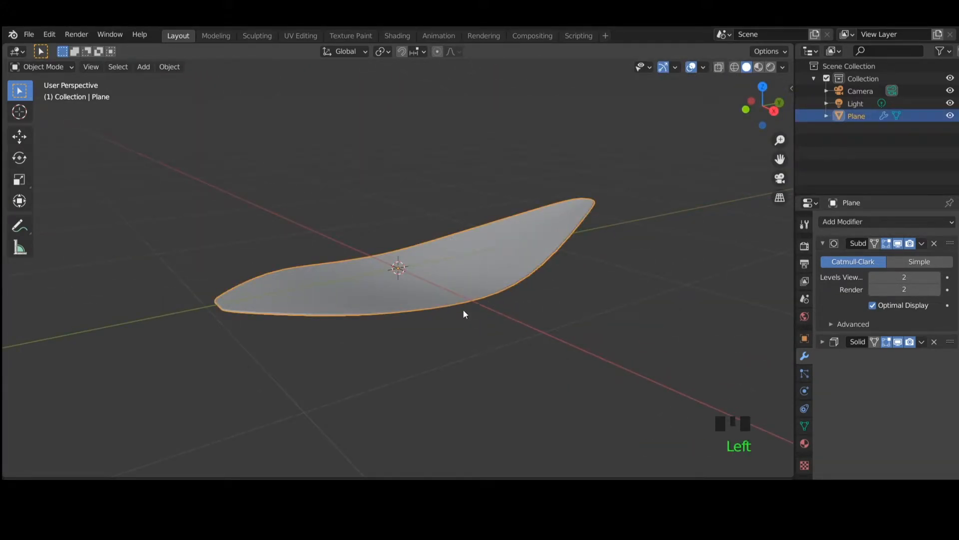
- Place the 3D cursor off the petal, away from the world origin, and reselect the petal
{"action": "middle_click_drag", "start_coordinate": [433, 288], "coordinate": [556, 224]}
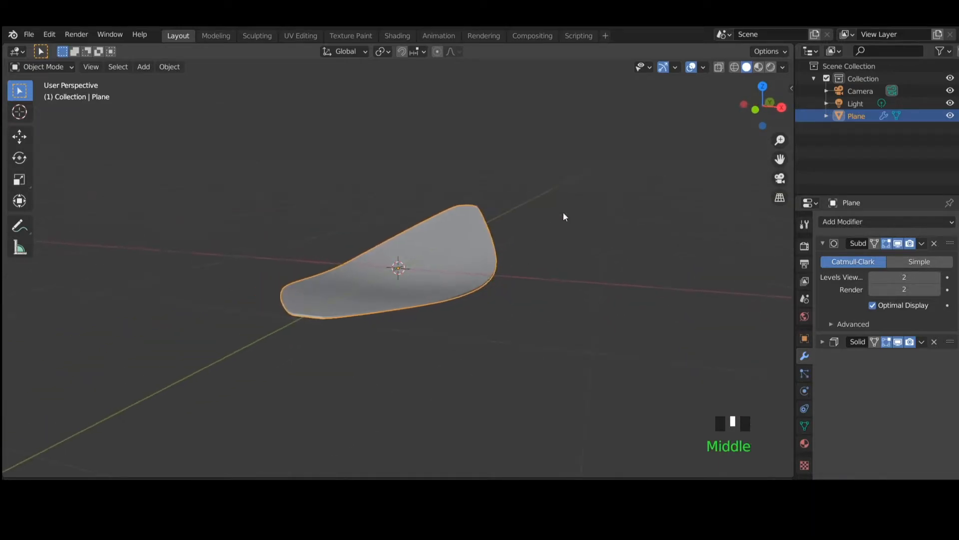
{"action": "middle_click_drag", "start_coordinate": [460, 284], "coordinate": [534, 283]}
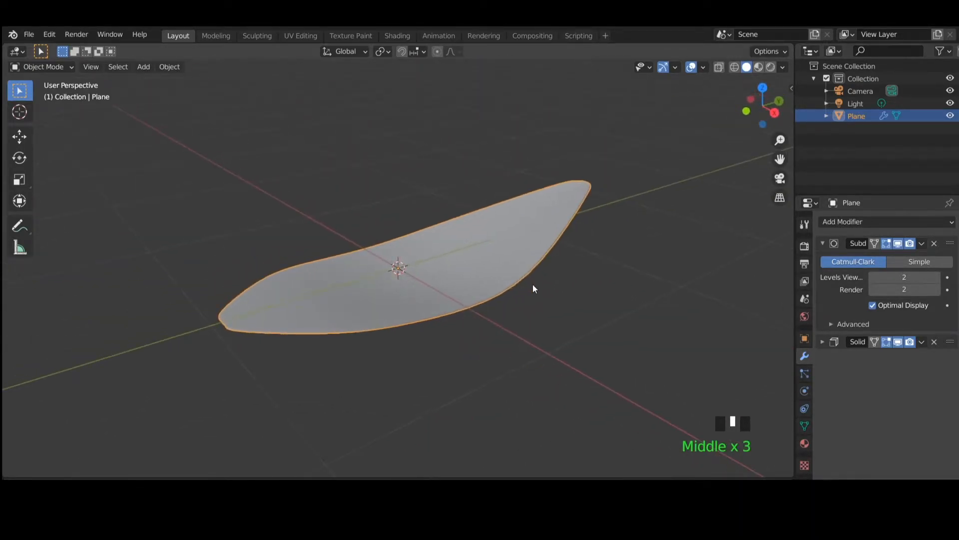
{"action": "middle_click_drag", "start_coordinate": [463, 283], "coordinate": [524, 266]}
{"action": "middle_click_drag", "start_coordinate": [437, 272], "coordinate": [394, 348]}
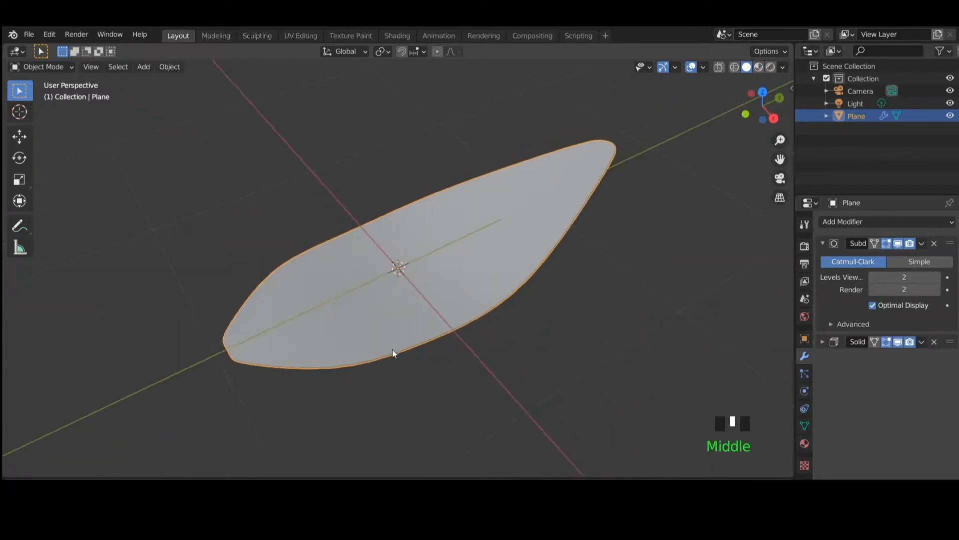
{"action": "scroll", "coordinate": [417, 343], "scroll_direction": "down", "scroll_amount": 2}
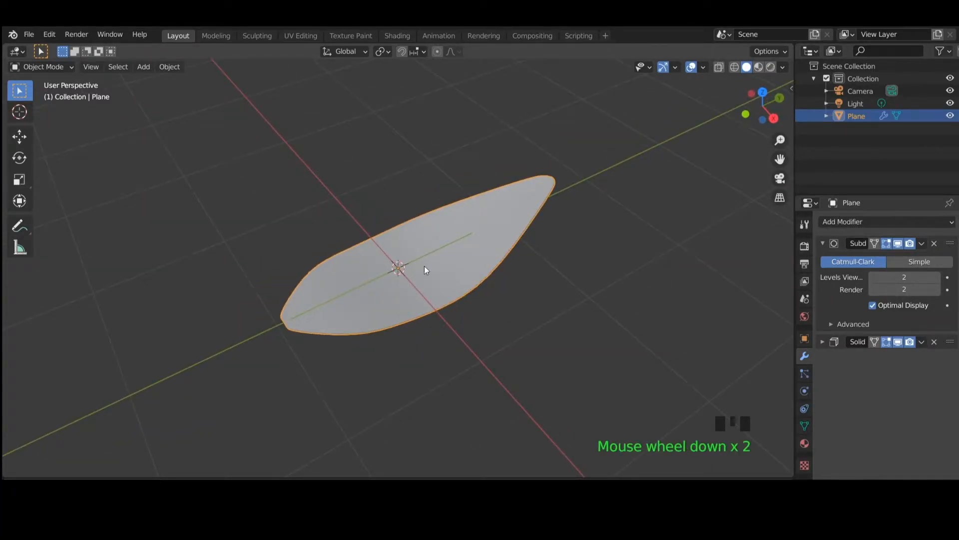
{"action": "left_click", "coordinate": [466, 268]}
{"action": "left_click", "coordinate": [541, 341]}
{"action": "middle_click_drag", "start_coordinate": [505, 316], "coordinate": [424, 275]}
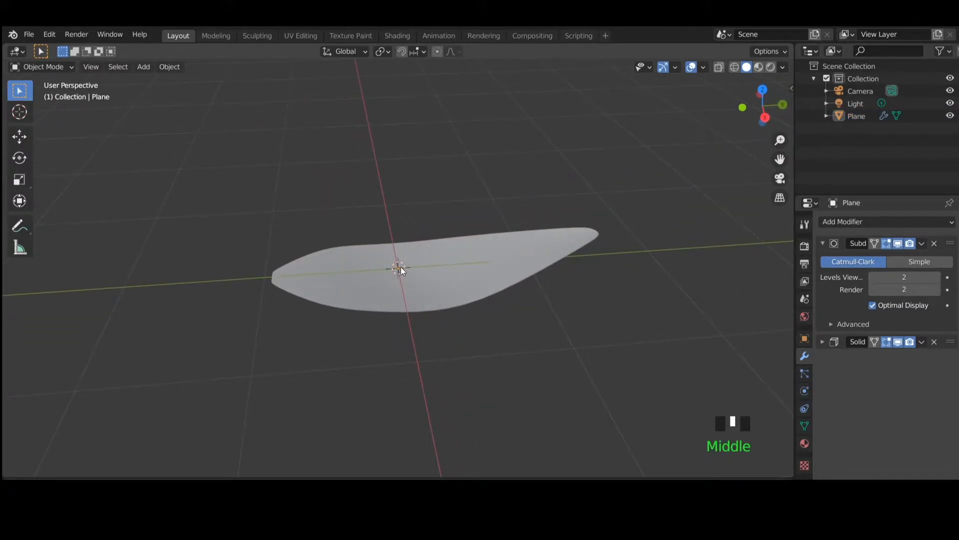
{"action": "right_click", "coordinate": [475, 163], "text": "shift"}
{"action": "left_click", "coordinate": [269, 273]}
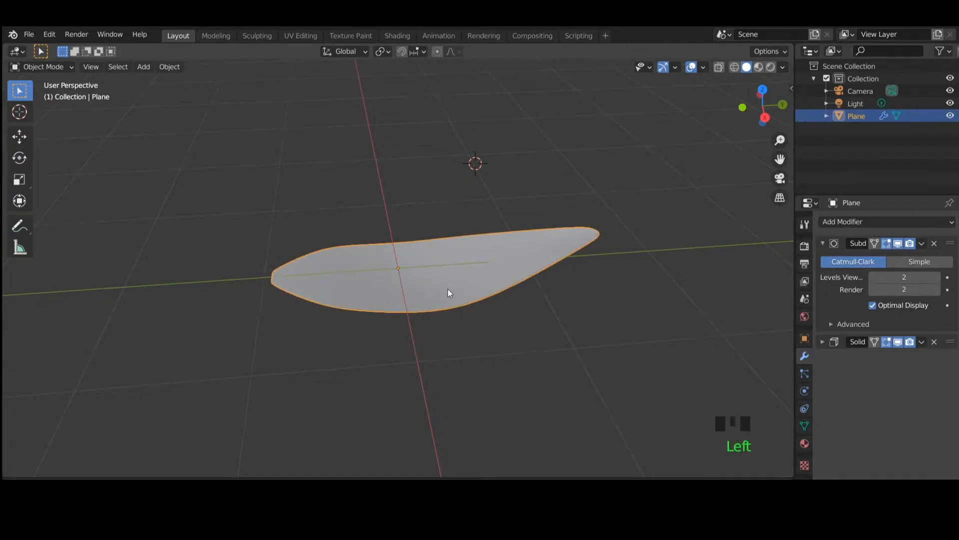
- Select the petal's entire mesh in Edit Mode and turn off proportional editing
{"action": "key", "text": "Tab"}
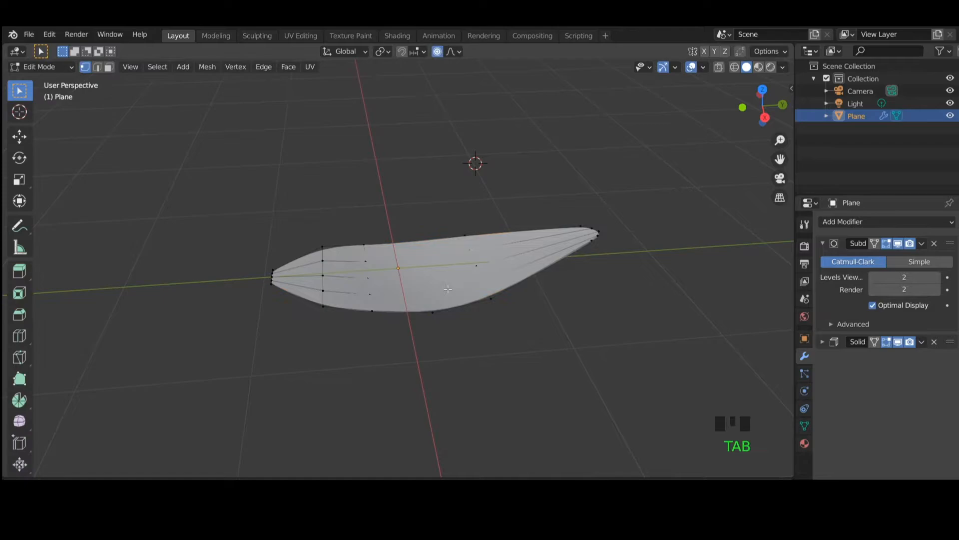
{"action": "key", "text": "a"}
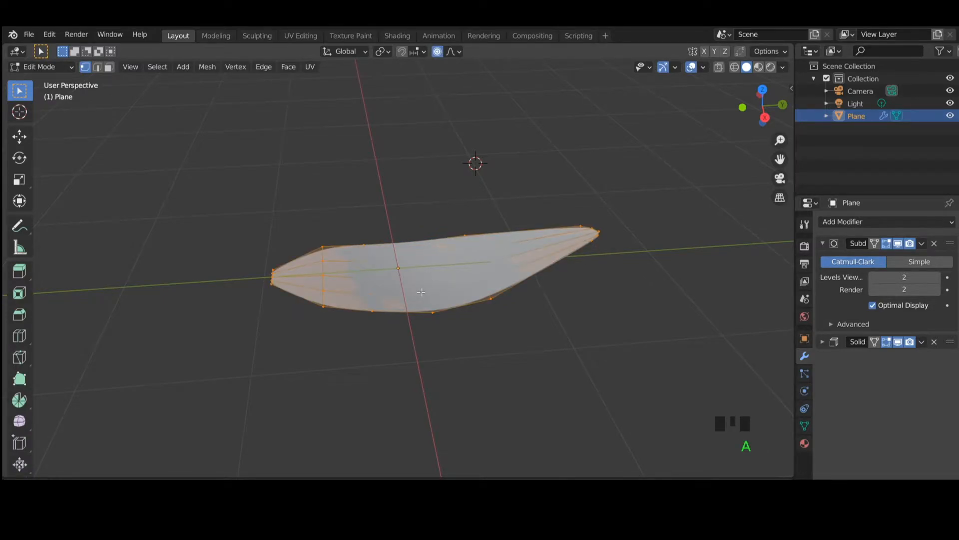
{"action": "key", "text": "g"}
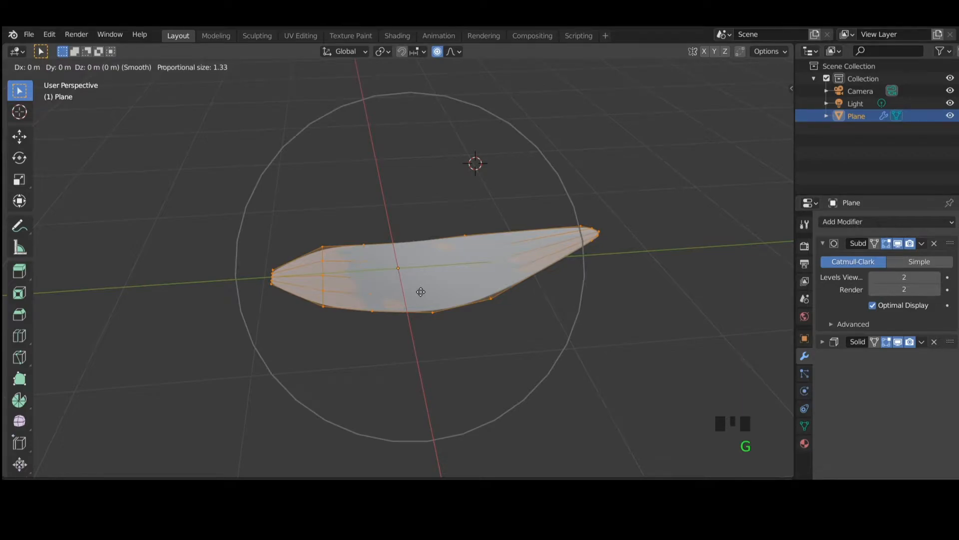
{"action": "right_click", "coordinate": [421, 291]}
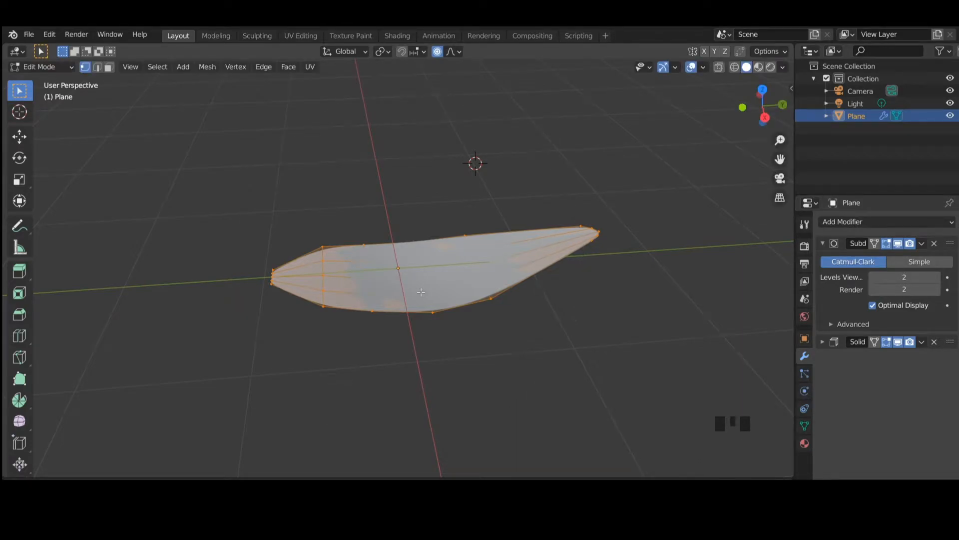
{"action": "left_click", "coordinate": [437, 52]}
- Move the whole mesh along Y until the petal's base end sits on the object origin, and return to Object Mode
{"action": "key", "text": "g"}
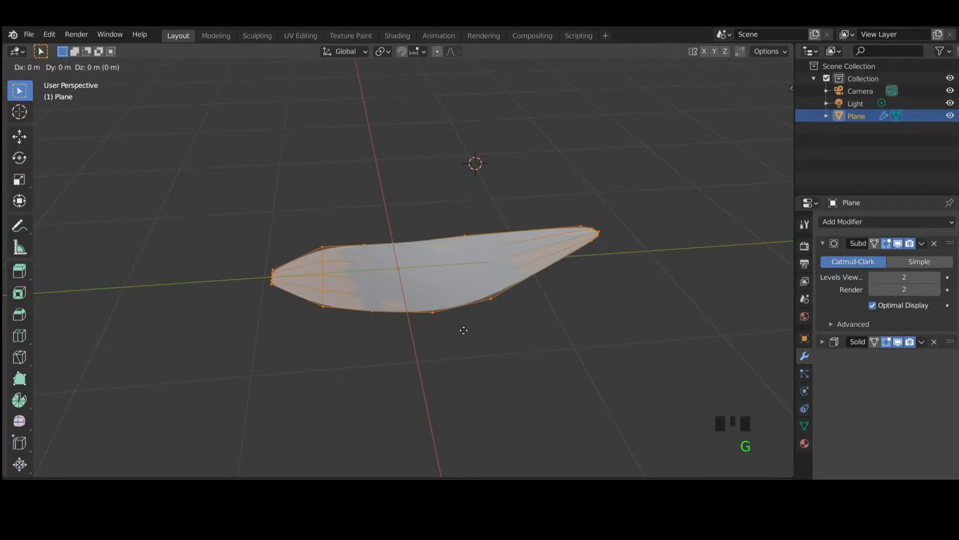
{"action": "key", "text": "y"}
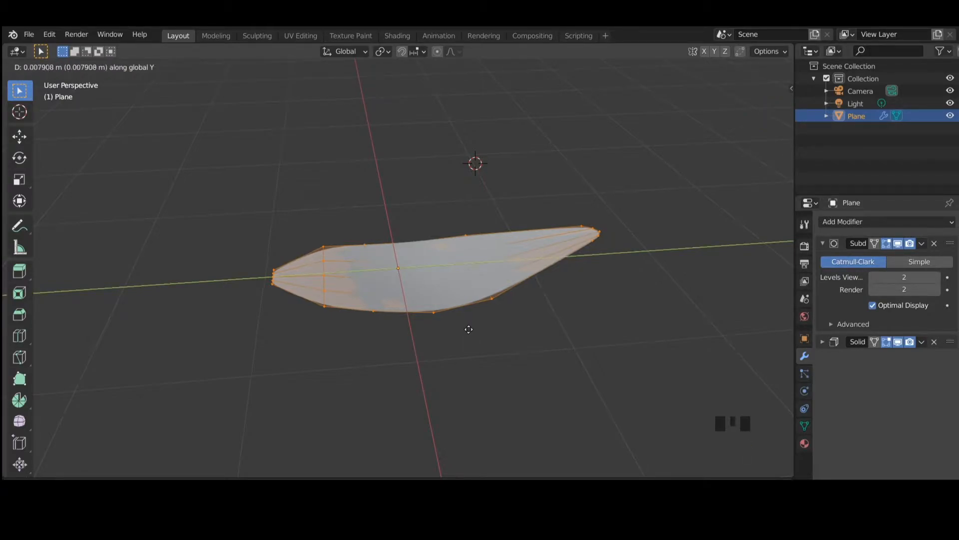
{"action": "left_click", "coordinate": [585, 317]}
{"action": "middle_click_drag", "start_coordinate": [501, 331], "coordinate": [326, 276]}
{"action": "key", "text": "Tab"}
{"action": "left_click", "coordinate": [542, 345]}
{"action": "left_click", "coordinate": [325, 276]}
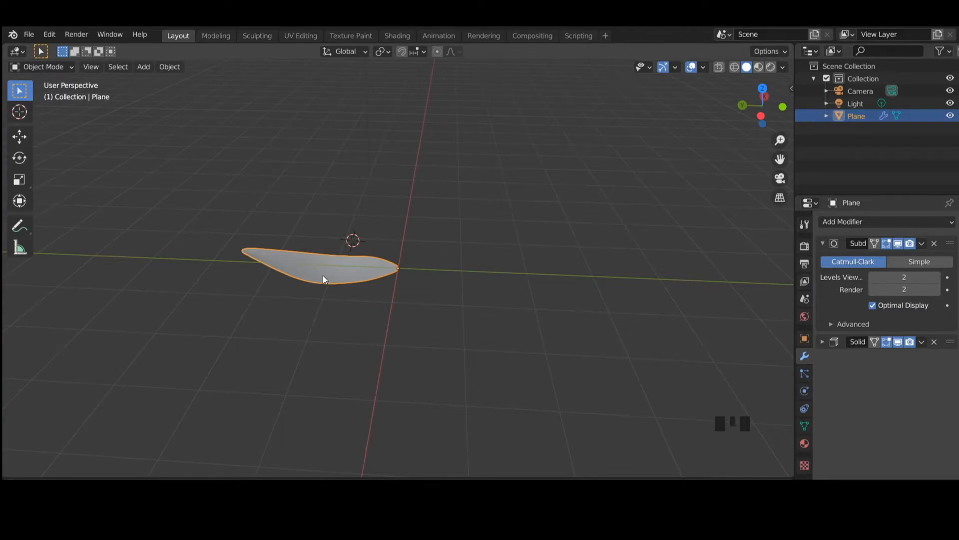
- Apply the petal's scale and clear the selection
{"action": "key", "text": "ctrl+a"}
{"action": "left_click", "coordinate": [266, 275]}
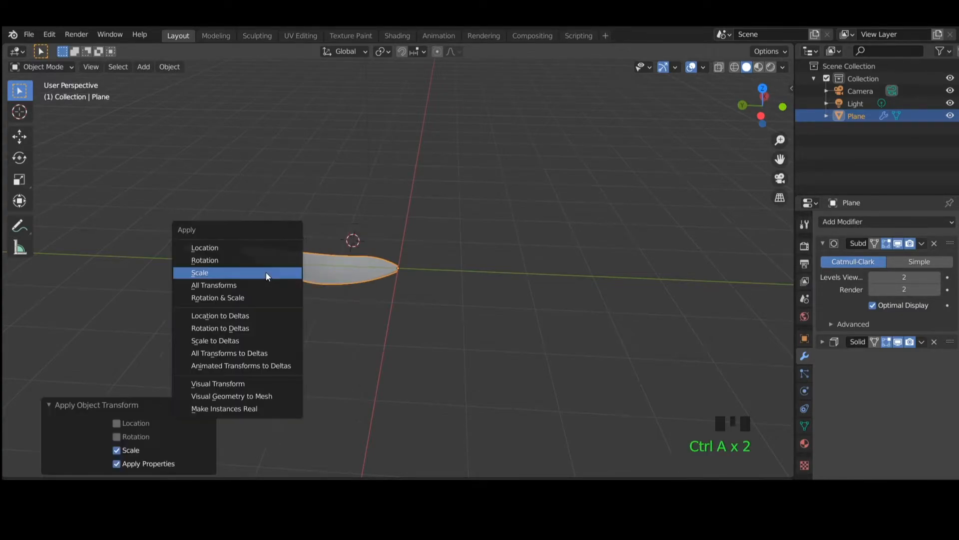
{"action": "left_click", "coordinate": [401, 320]}
{"action": "middle_click_drag", "start_coordinate": [401, 320], "coordinate": [354, 271]}
{"action": "left_click", "coordinate": [354, 270]}
{"action": "mouse_move", "coordinate": [413, 259]}
{"action": "middle_mouse_down"}
{"action": "mouse_move", "coordinate": [439, 267]}
{"action": "mouse_move", "coordinate": [467, 300]}
{"action": "mouse_move", "coordinate": [463, 349]}
{"action": "mouse_move", "coordinate": [406, 273]}
{"action": "middle_mouse_up"}
{"action": "left_click", "coordinate": [346, 276]}
{"action": "left_click", "coordinate": [507, 320]}
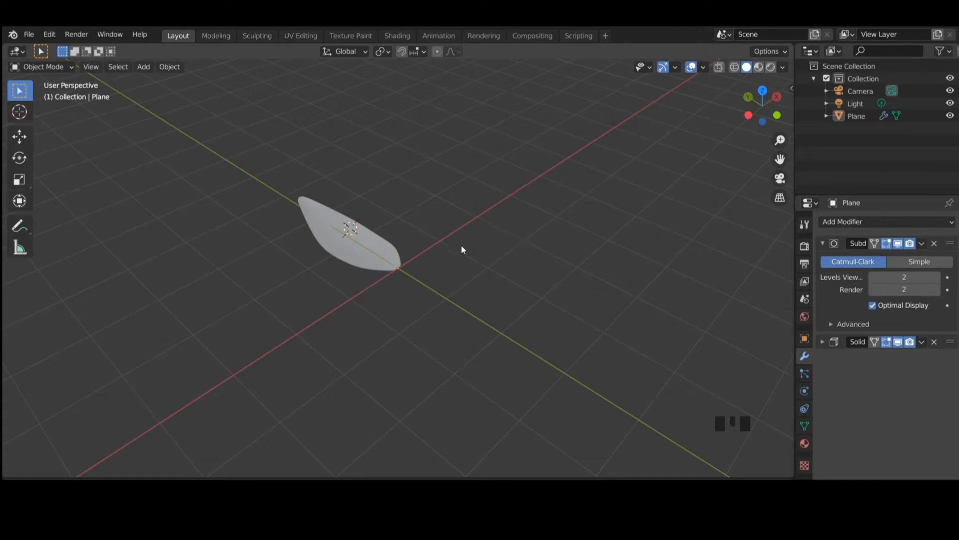
- Duplicate the petal and rotate the copy 90° about the global Z axis
{"action": "left_click", "coordinate": [361, 259]}
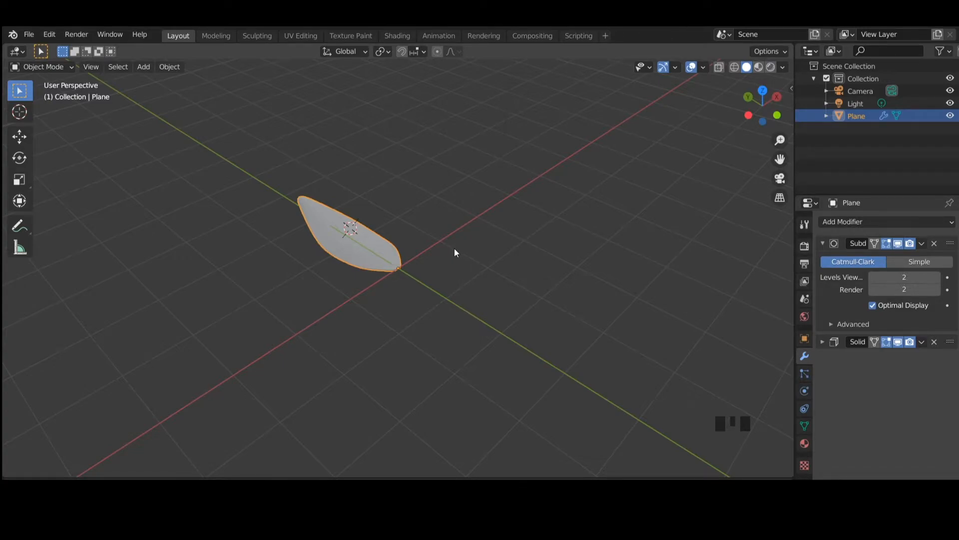
{"action": "left_click", "coordinate": [360, 257]}
{"action": "key", "text": "shift+d"}
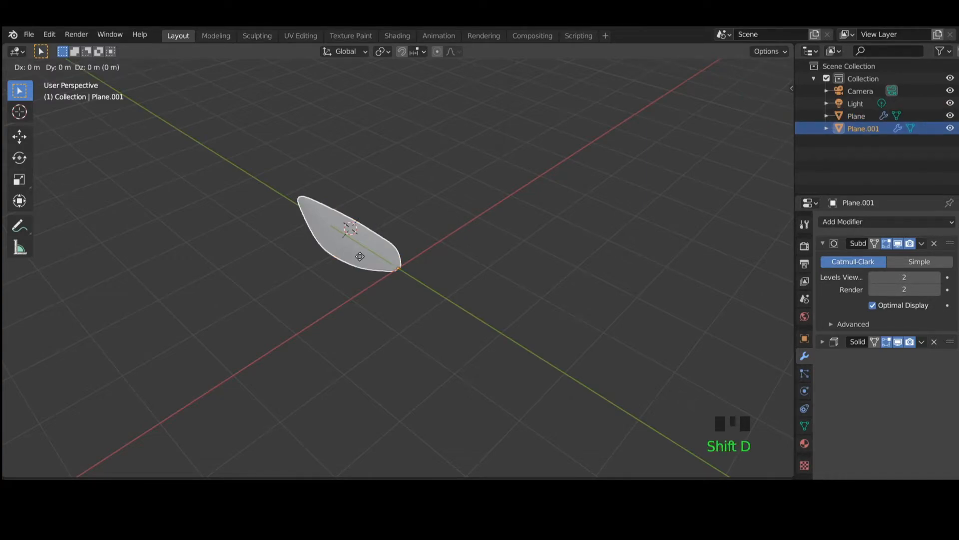
{"action": "key", "text": "r"}
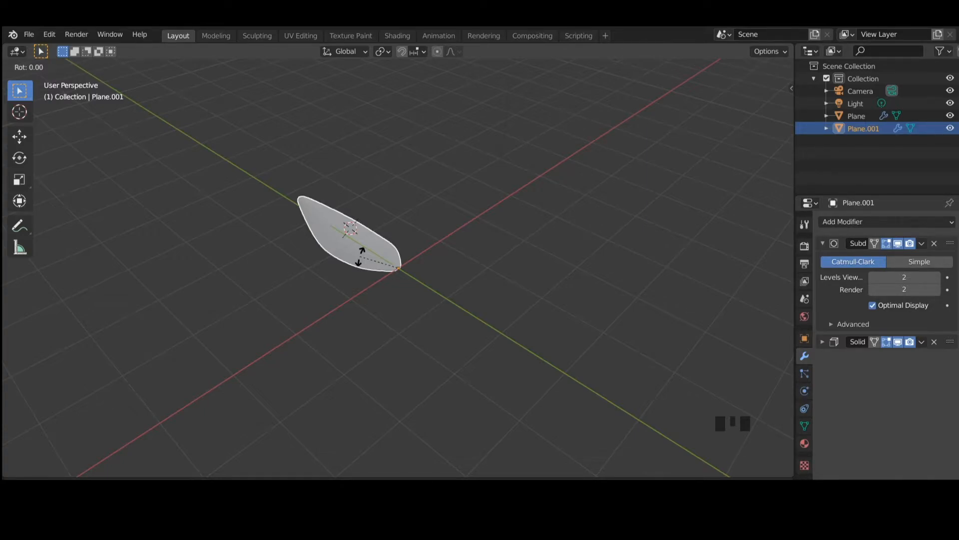
{"action": "type", "text": "z90"}
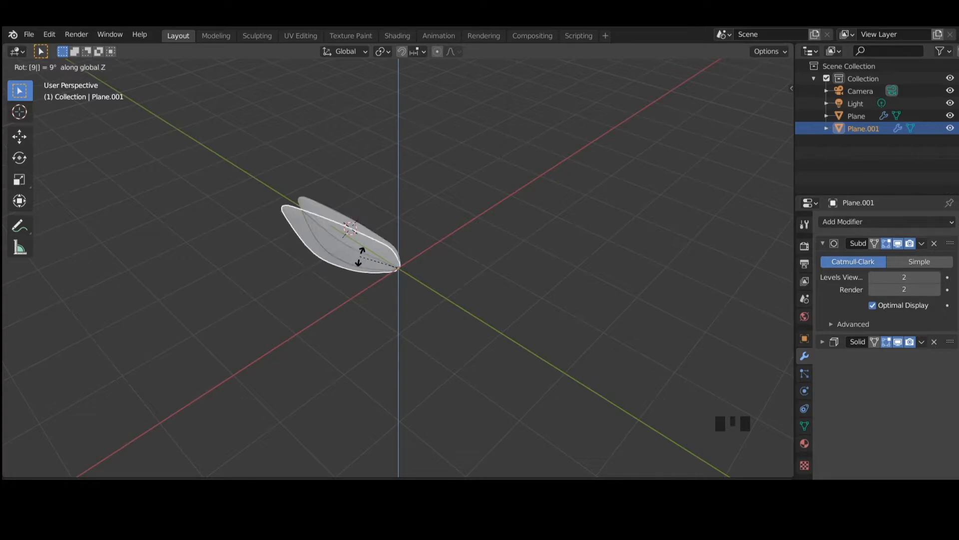
{"action": "key", "text": "Return"}
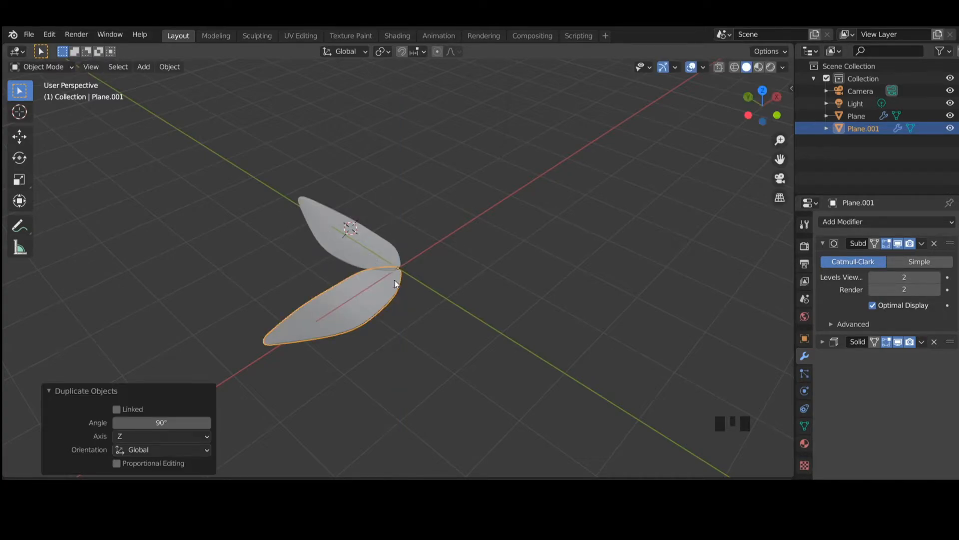
- Duplicate the second petal and rotate the new copy 90° about Z to form a third petal
{"action": "left_click", "coordinate": [480, 339]}
{"action": "left_click", "coordinate": [365, 315]}
{"action": "left_click", "coordinate": [371, 238]}
{"action": "left_click", "coordinate": [439, 319]}
{"action": "left_click", "coordinate": [365, 305]}
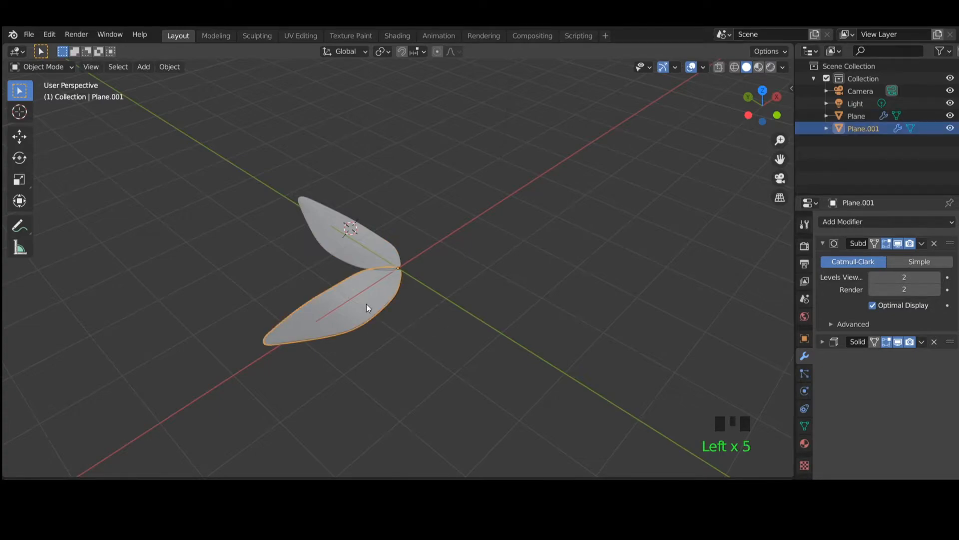
{"action": "key", "text": "shift+d"}
{"action": "key", "text": "r"}
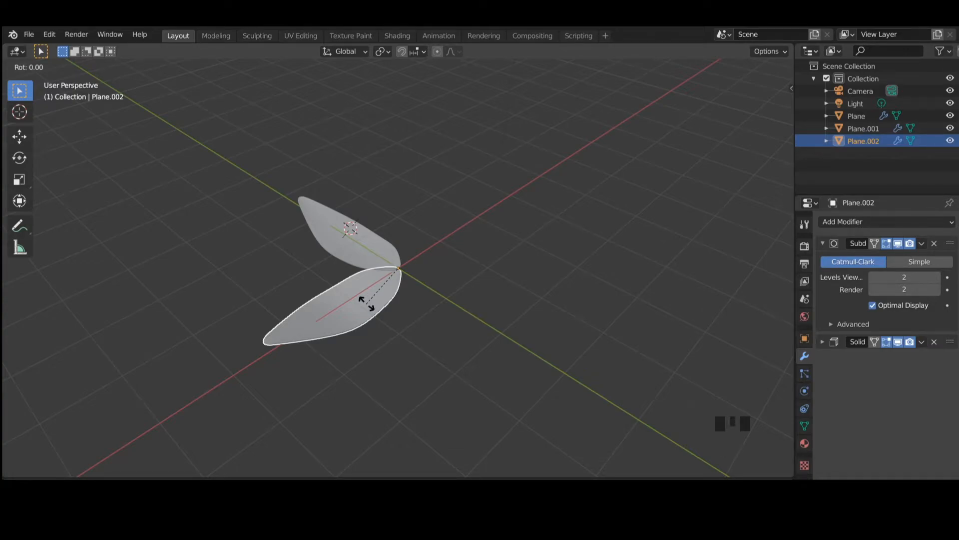
{"action": "type", "text": "z"}
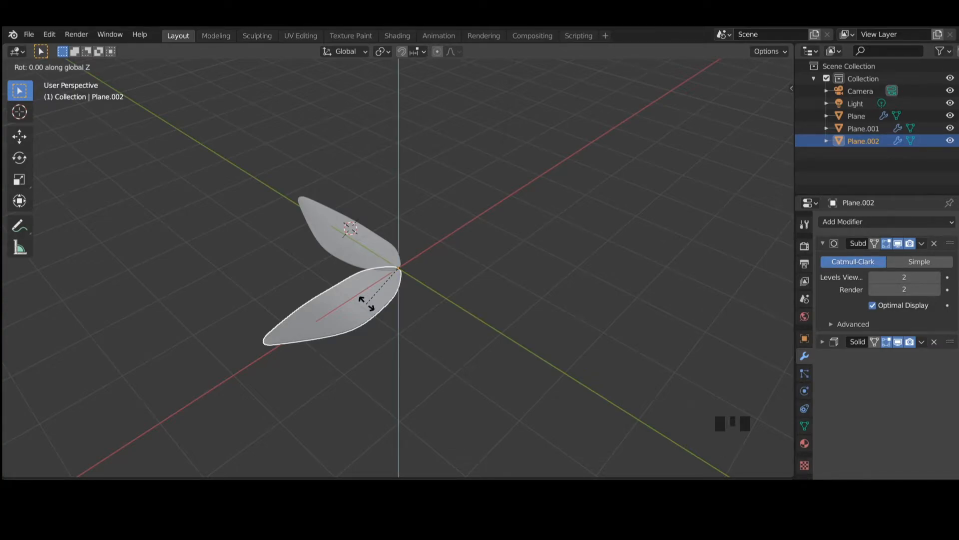
{"action": "type", "text": "90"}
{"action": "key", "text": "Return"}
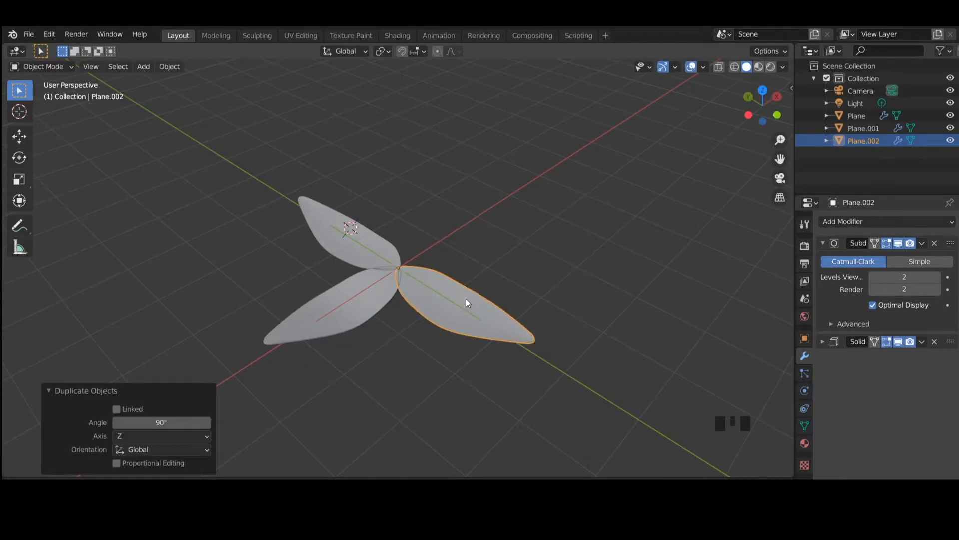
- Duplicate the third petal, rotate the copy 90° about the global Z axis to form the fourth petal, and clear the selection
{"action": "key", "text": "shift+d"}
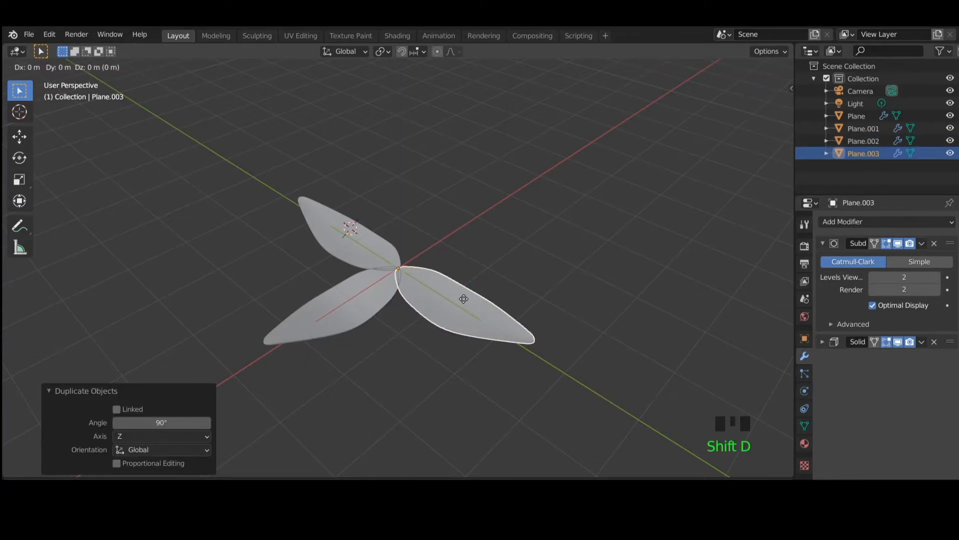
{"action": "key", "text": "r"}
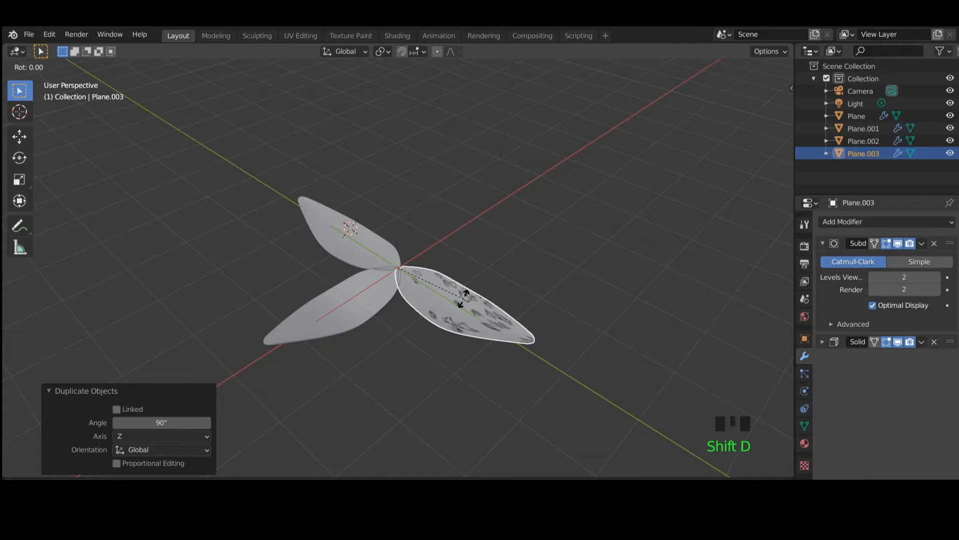
{"action": "type", "text": "z"}
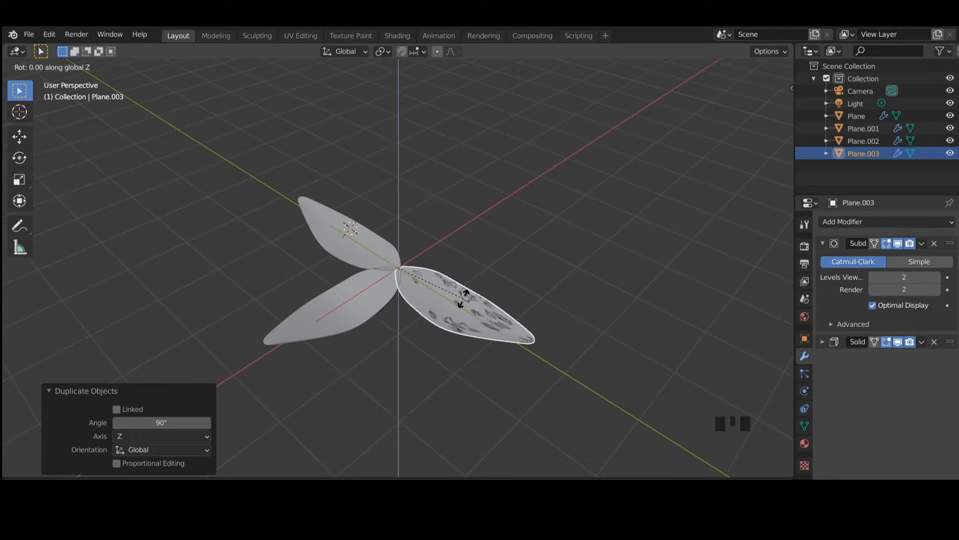
{"action": "type", "text": "90"}
{"action": "key", "text": "Return"}
{"action": "left_click", "coordinate": [540, 308]}
{"action": "left_click", "coordinate": [554, 310]}
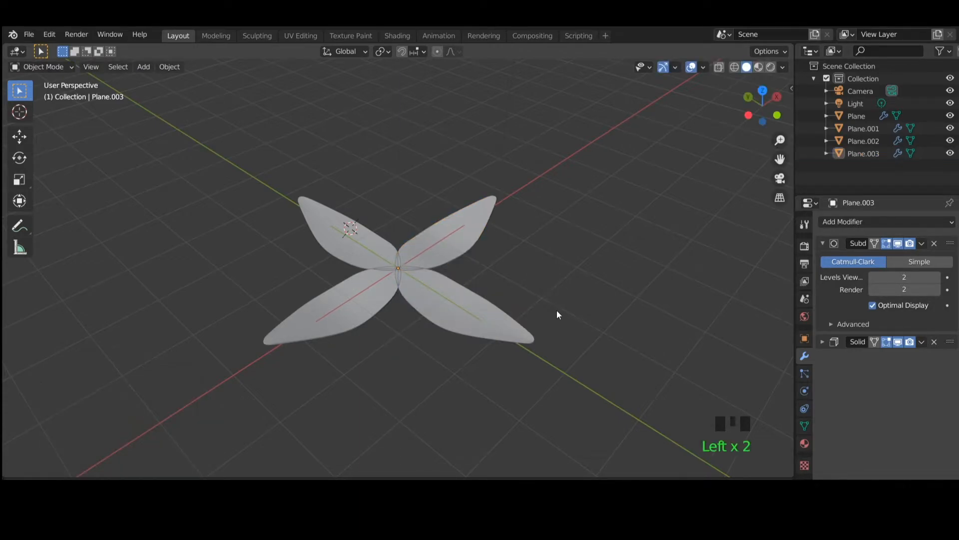
{"action": "left_click", "coordinate": [479, 236]}
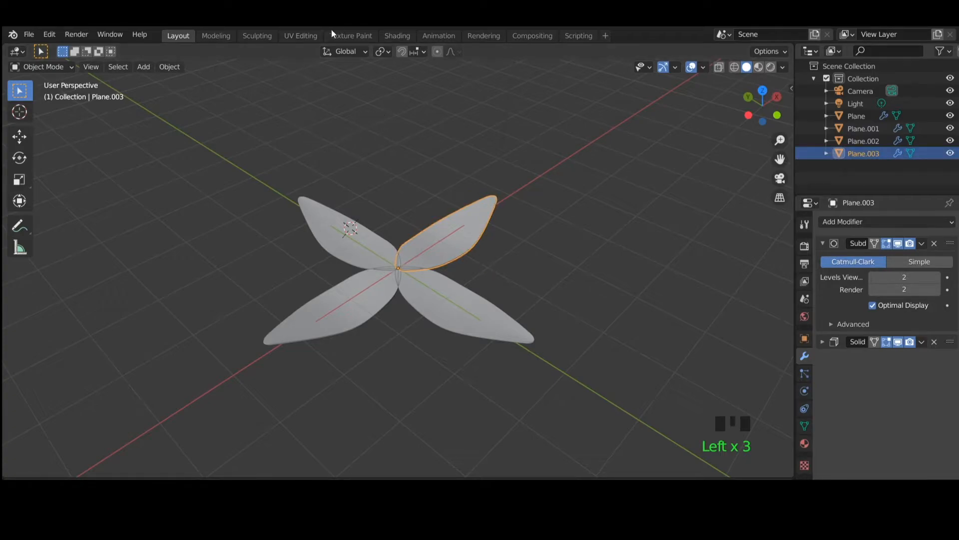
{"action": "left_click", "coordinate": [330, 92]}
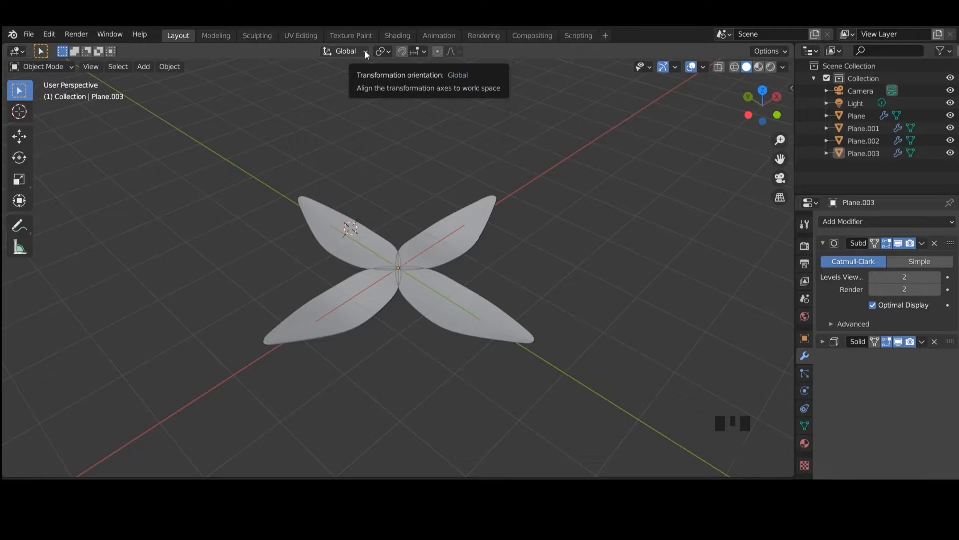
{"action": "left_click", "coordinate": [475, 230]}
{"action": "left_click", "coordinate": [457, 318]}
{"action": "left_click", "coordinate": [316, 316]}
{"action": "left_click", "coordinate": [348, 220]}
{"action": "left_click", "coordinate": [464, 239]}
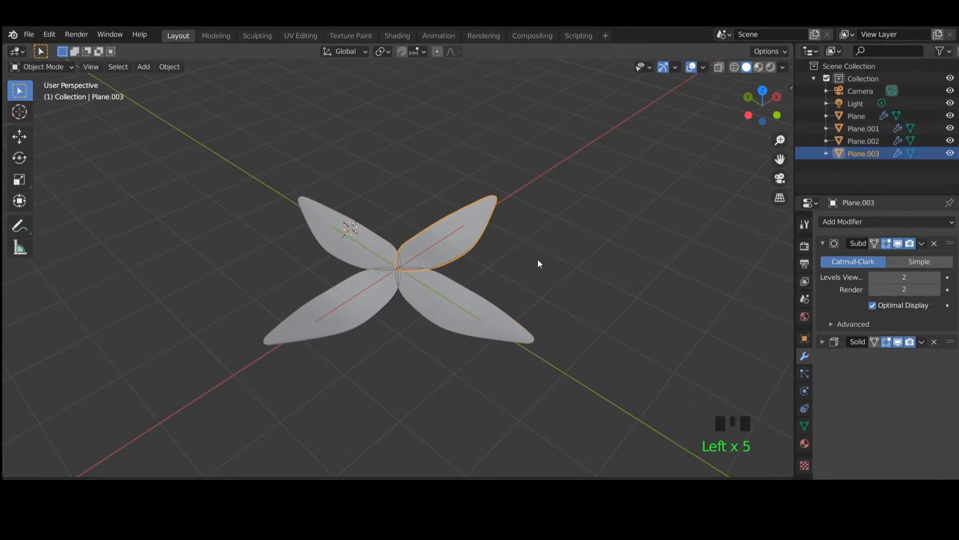
{"action": "left_click_drag", "start_coordinate": [312, 151], "coordinate": [502, 339]}
{"action": "middle_click_drag", "start_coordinate": [548, 288], "coordinate": [523, 278]}
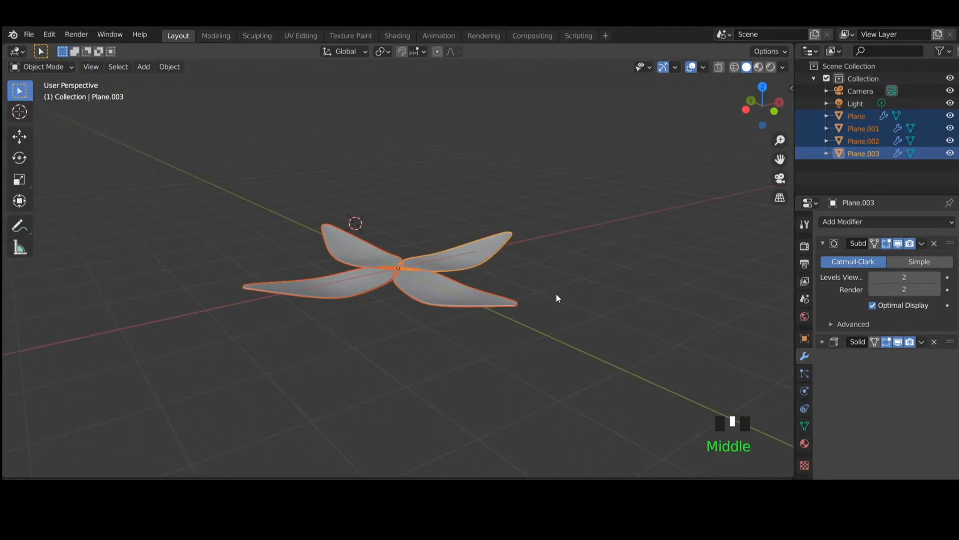
{"action": "key", "text": "r"}
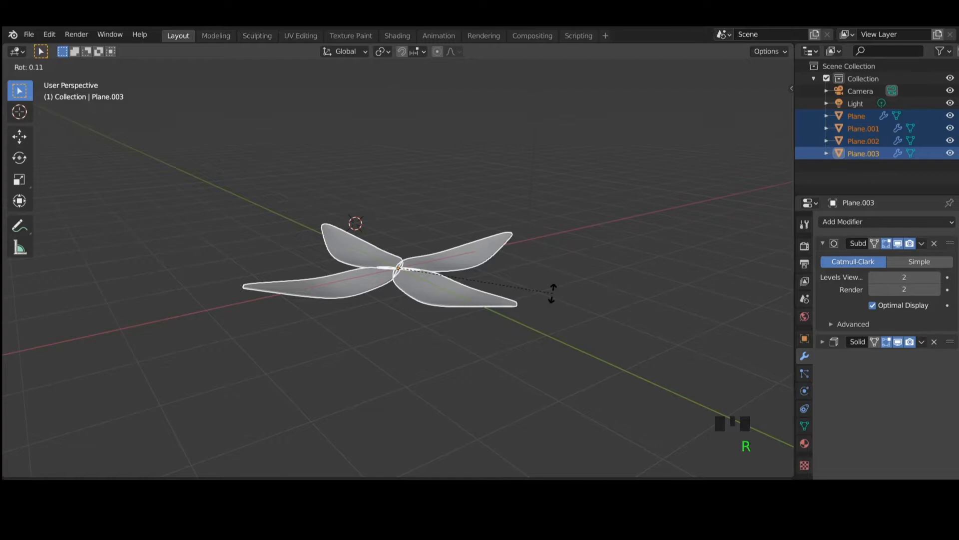
{"action": "key", "text": "y"}
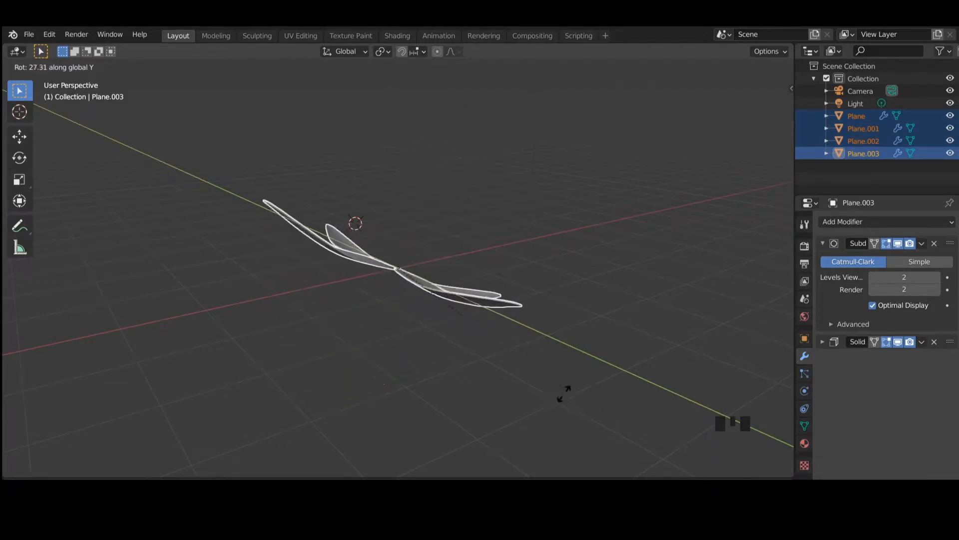
{"action": "right_click", "coordinate": [532, 242]}
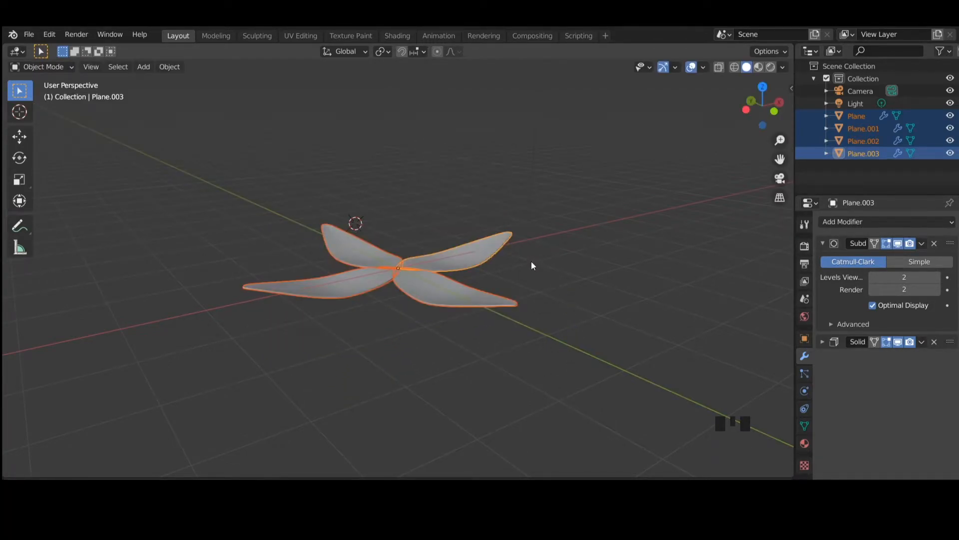
{"action": "left_click", "coordinate": [312, 92]}
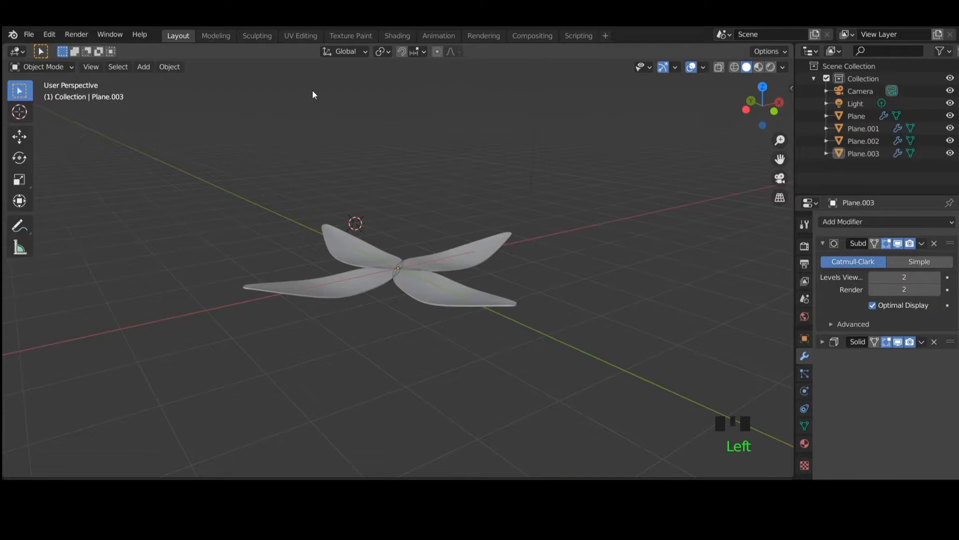
- Set the transform orientation to Local and show the Move object gizmo on the fourth petal
{"action": "left_click", "coordinate": [347, 52]}
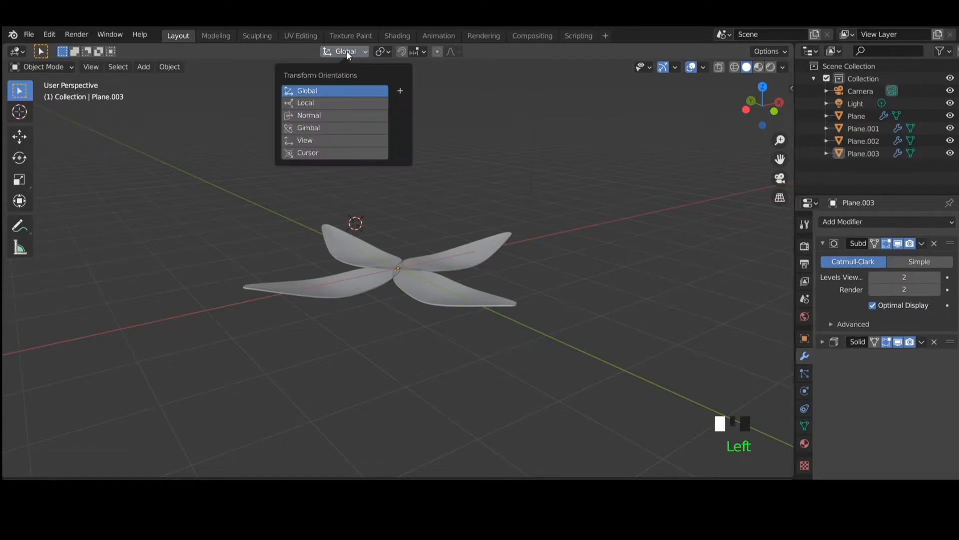
{"action": "left_click", "coordinate": [314, 103]}
{"action": "left_click", "coordinate": [439, 176]}
{"action": "left_click", "coordinate": [675, 67]}
{"action": "left_click", "coordinate": [477, 256]}
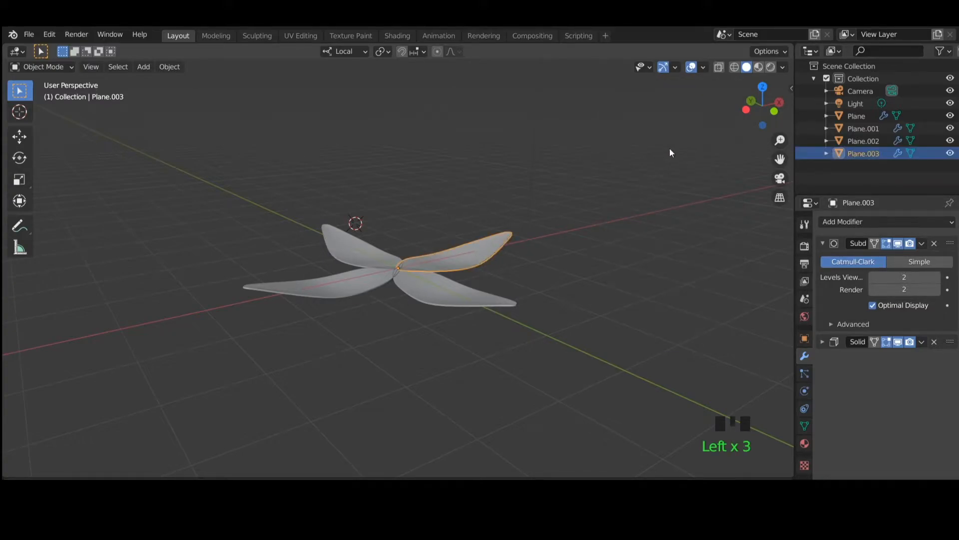
{"action": "left_click", "coordinate": [674, 69]}
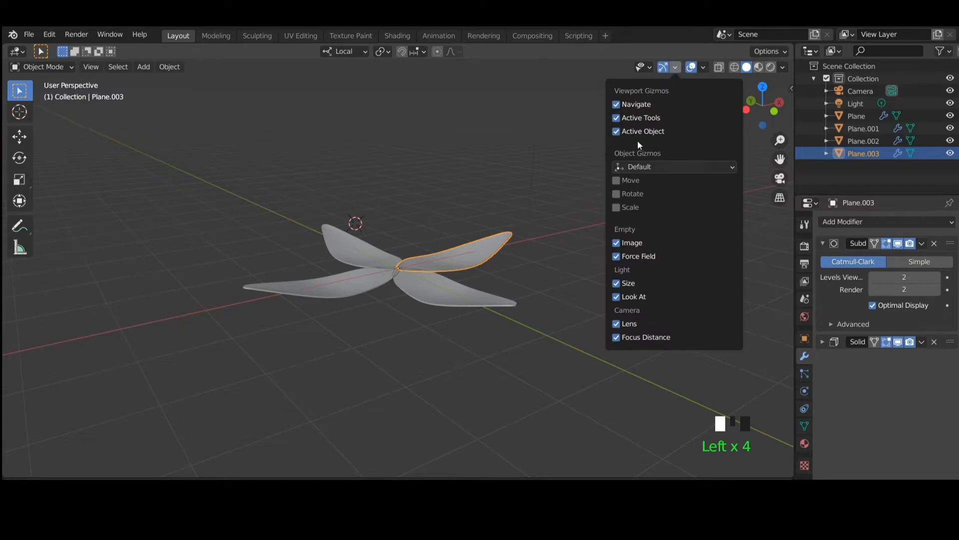
{"action": "left_click", "coordinate": [617, 180]}
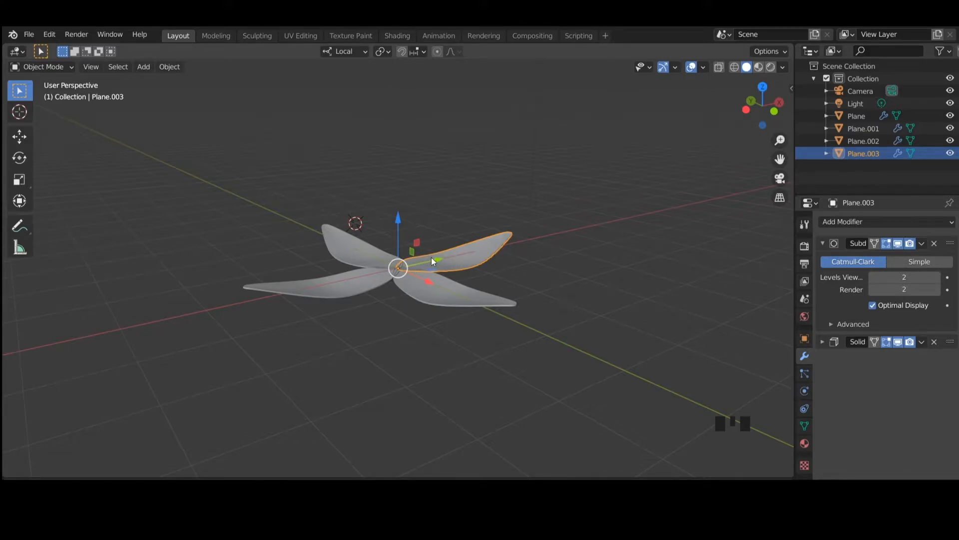
- Check the direction of the local axes on two other petals, and clear the selection
{"action": "left_click", "coordinate": [434, 301]}
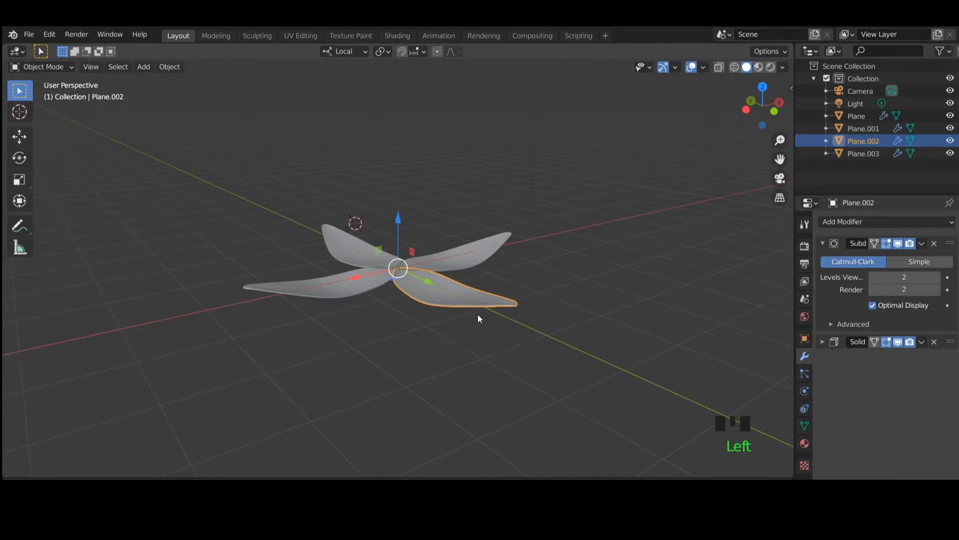
{"action": "left_click", "coordinate": [371, 292]}
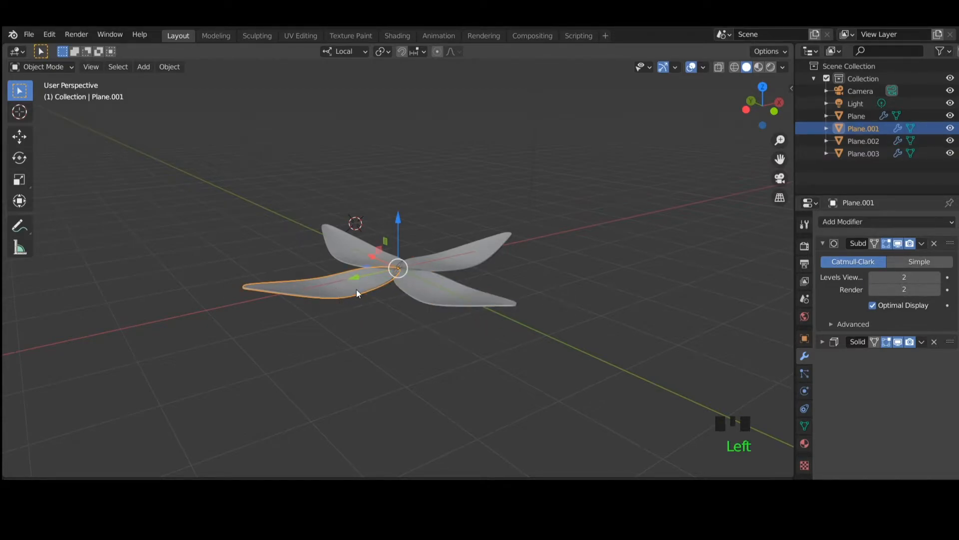
{"action": "left_click", "coordinate": [539, 250]}
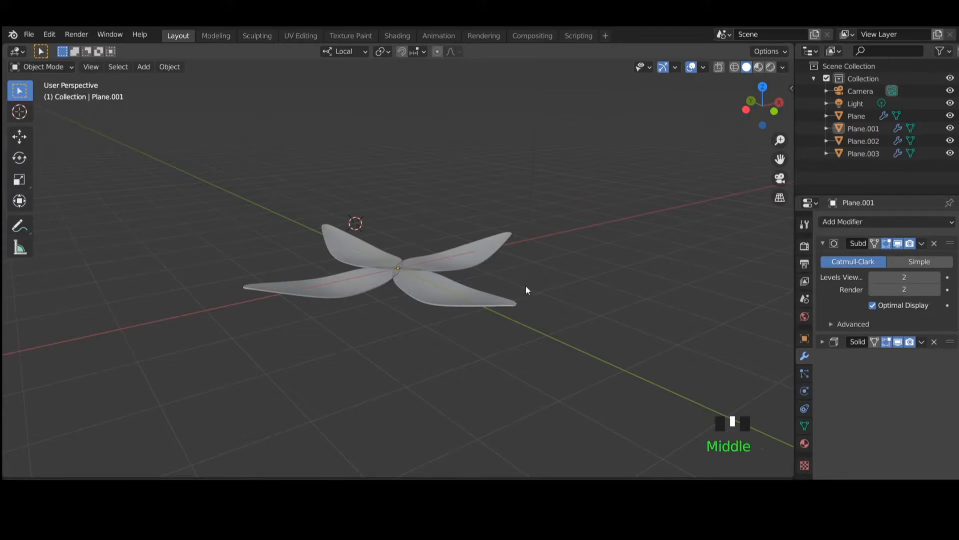
- Tilt all four petals upward together by rotating them about 44° around their local X axes
{"action": "middle_click_drag", "start_coordinate": [526, 288], "coordinate": [493, 324]}
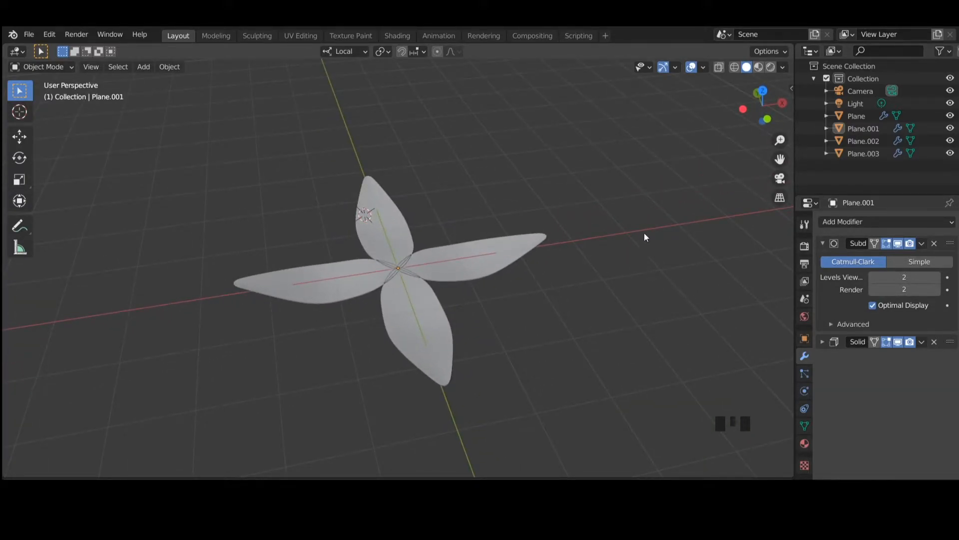
{"action": "middle_click_drag", "start_coordinate": [505, 367], "coordinate": [478, 328]}
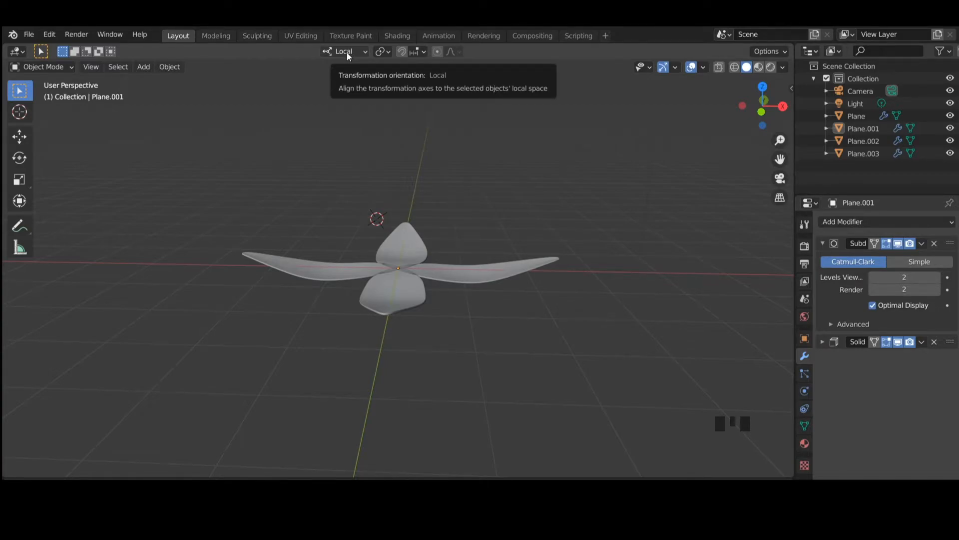
{"action": "key", "text": "a"}
{"action": "key", "text": "r"}
{"action": "key", "text": "x"}
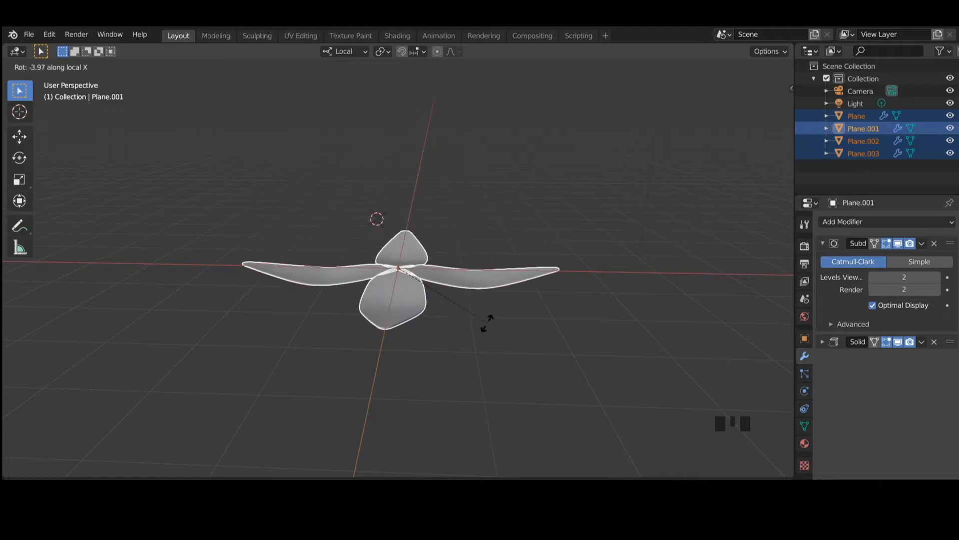
{"action": "left_click", "coordinate": [467, 243]}
{"action": "middle_click_drag", "start_coordinate": [538, 313], "coordinate": [449, 356]}
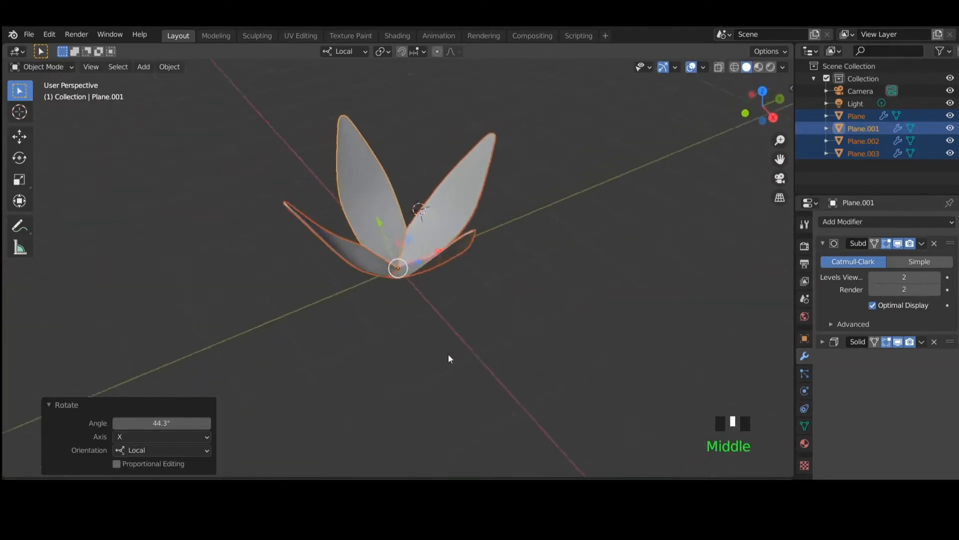
- Duplicate all four tilted petals in place without moving the copies
{"action": "scroll", "coordinate": [465, 355], "scroll_direction": "up", "scroll_amount": 2}
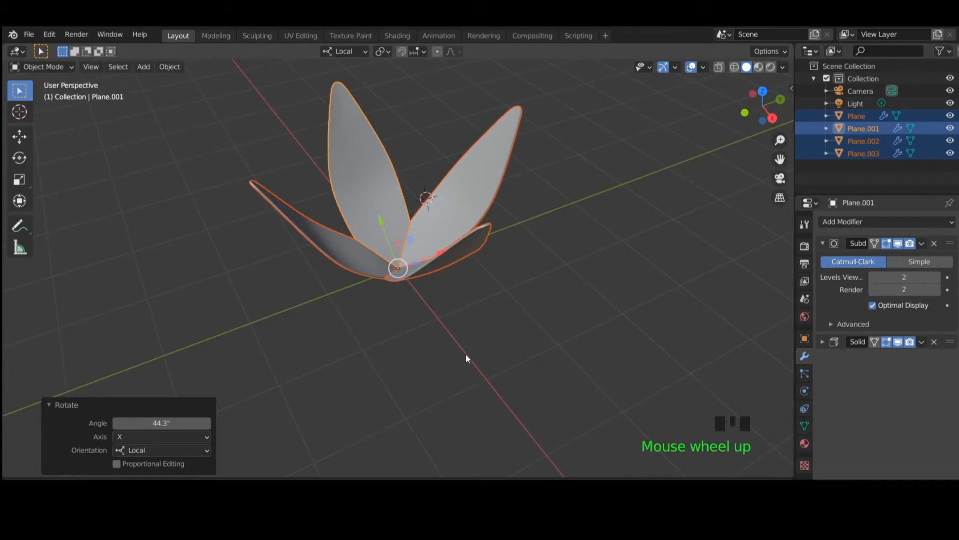
{"action": "key", "text": "shift+d"}
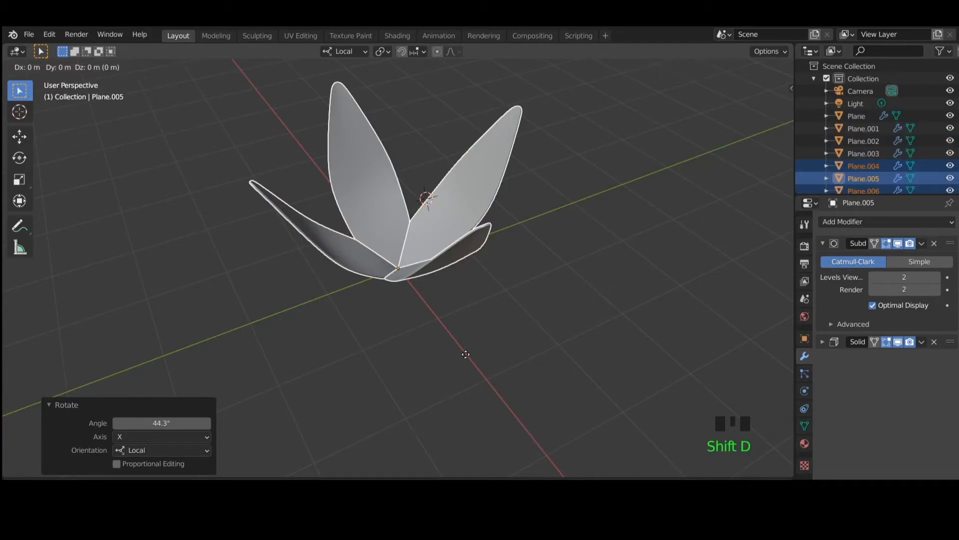
{"action": "right_click", "coordinate": [466, 354]}
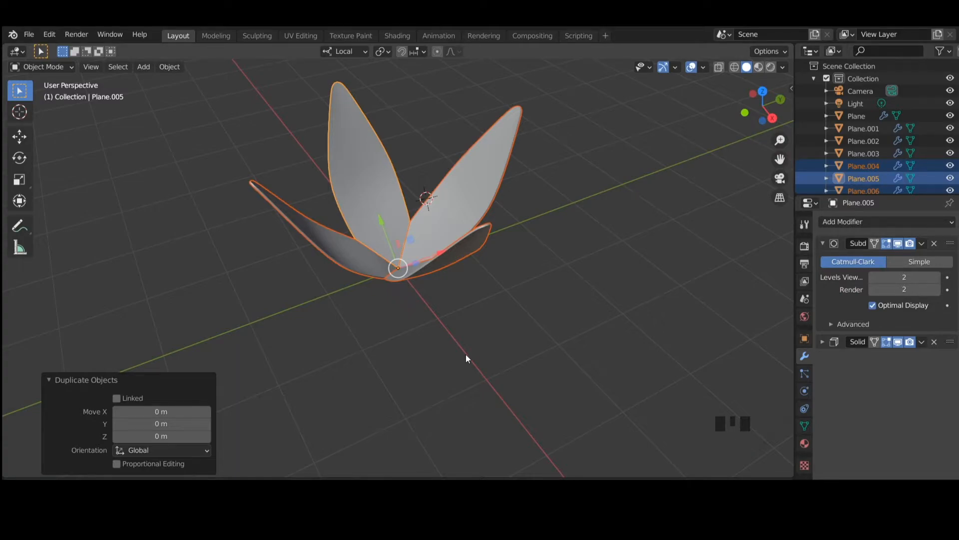
{"action": "key", "text": "r"}
{"action": "key", "text": "z"}
{"action": "key", "text": "z"}
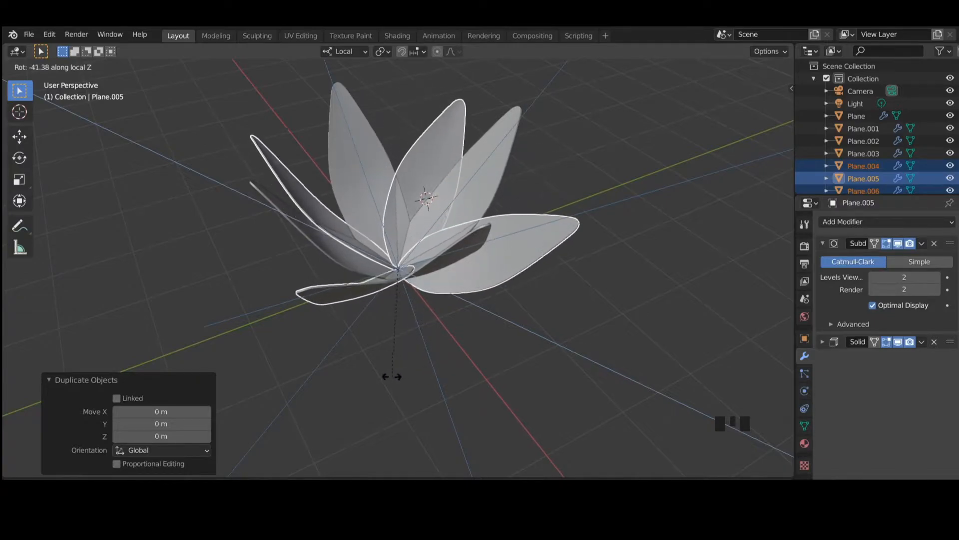
{"action": "right_click", "coordinate": [387, 377]}
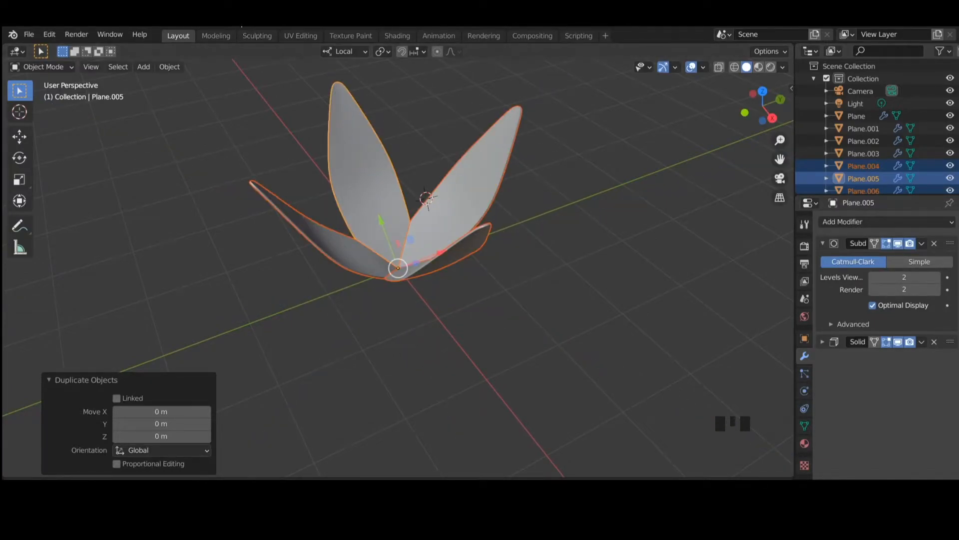
- Set the transform orientation to Global and rotate the four duplicated petals 45° about the Z axis
{"action": "left_click", "coordinate": [343, 50]}
{"action": "left_click", "coordinate": [332, 92]}
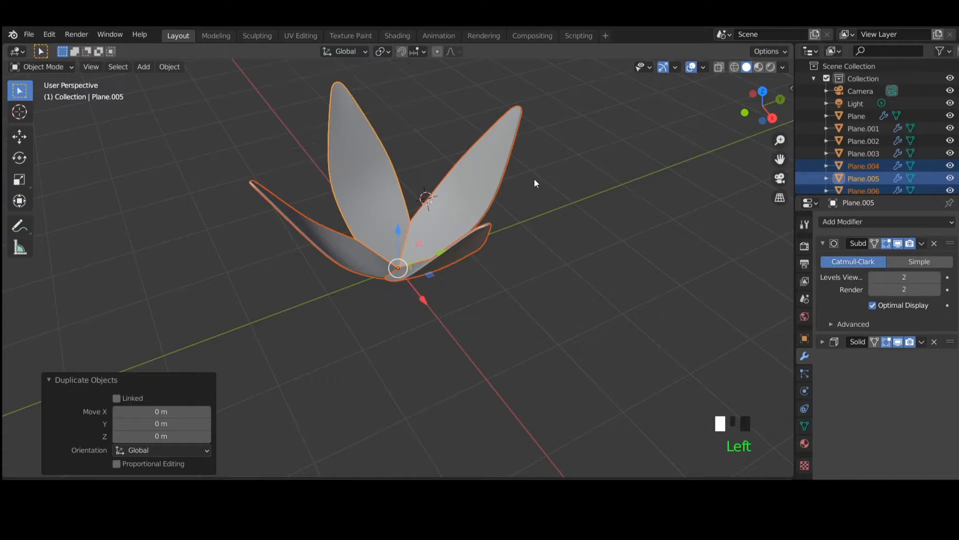
{"action": "key", "text": "r"}
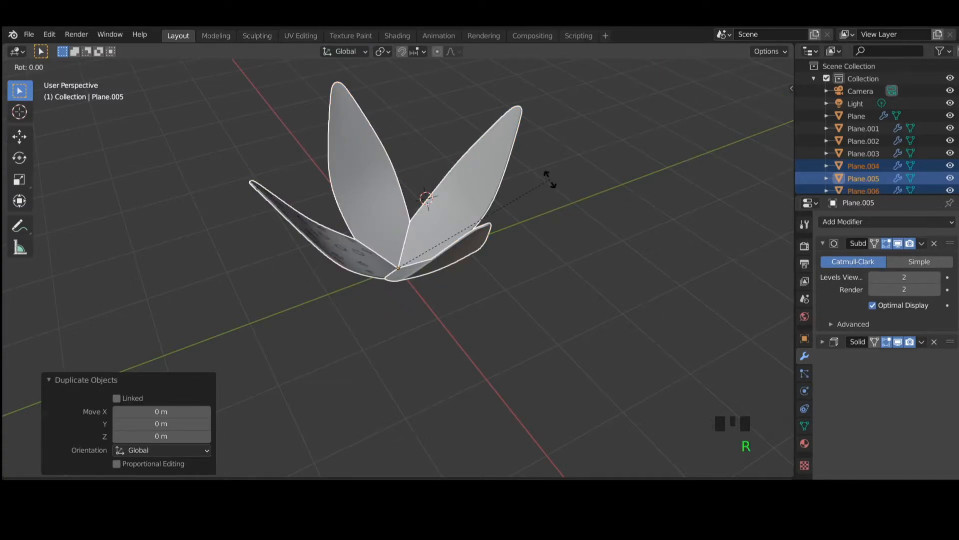
{"action": "key", "text": "z"}
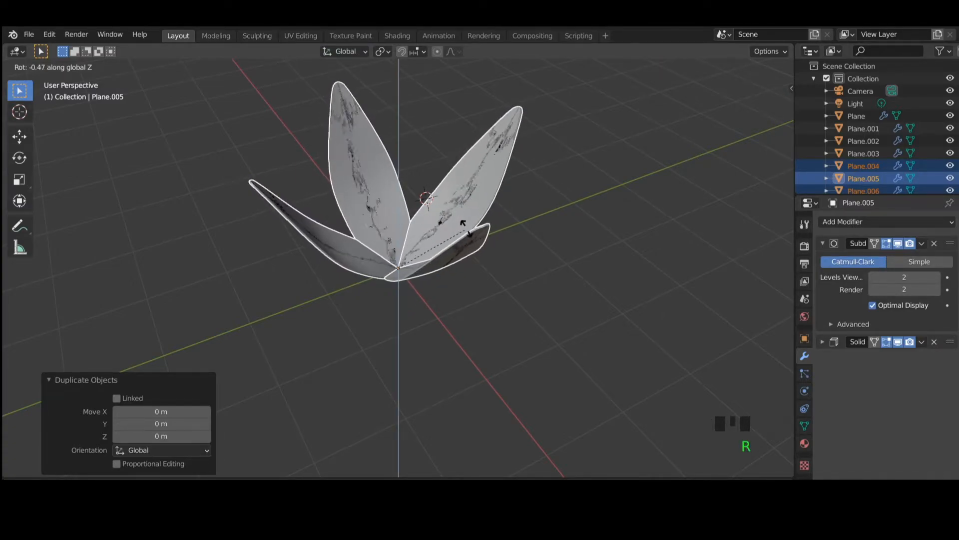
{"action": "left_click", "coordinate": [457, 70]}
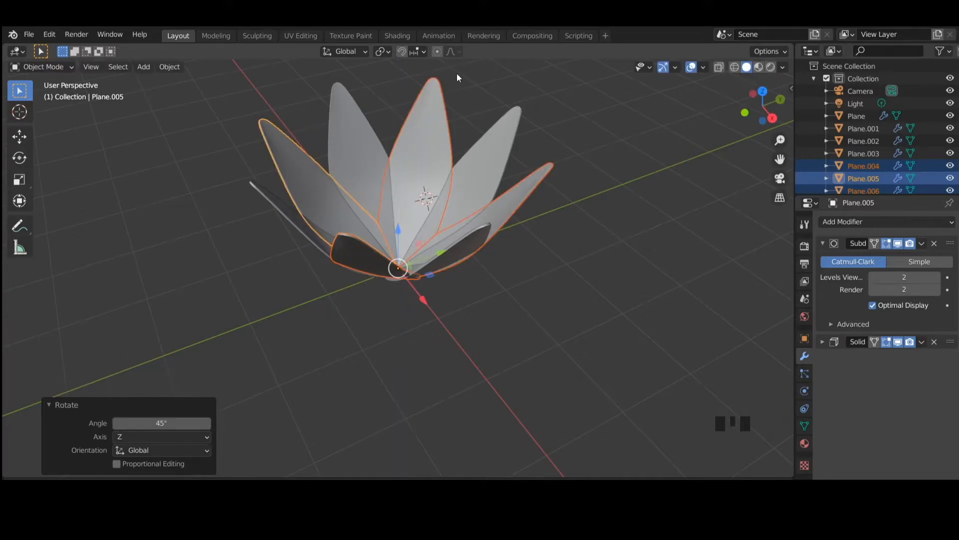
- Set the transform orientation to Local and tilt the four duplicated petals outward around their local X axes
{"action": "left_click", "coordinate": [354, 52]}
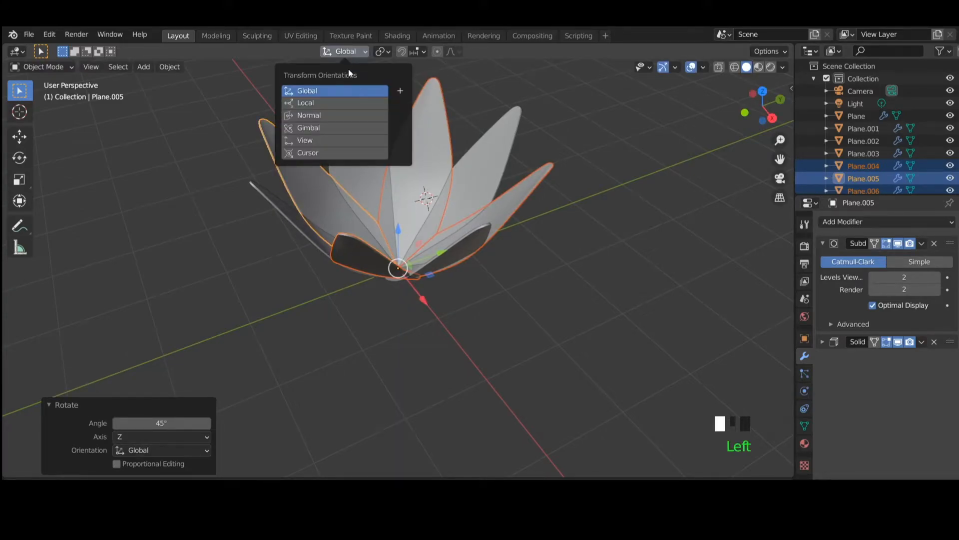
{"action": "left_click", "coordinate": [332, 102]}
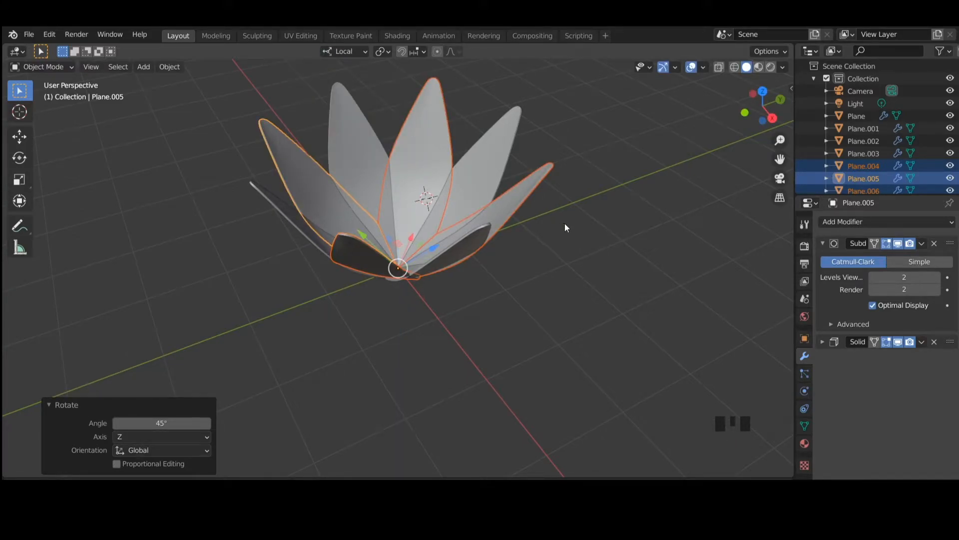
{"action": "key", "text": "r"}
{"action": "key", "text": "x"}
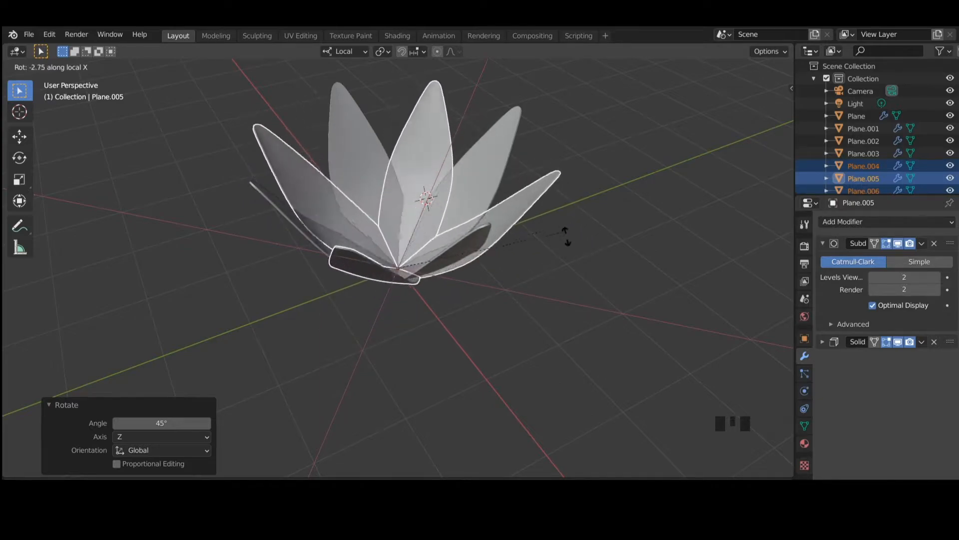
{"action": "left_click", "coordinate": [606, 280]}
{"action": "middle_click_drag", "start_coordinate": [608, 319], "coordinate": [517, 325]}
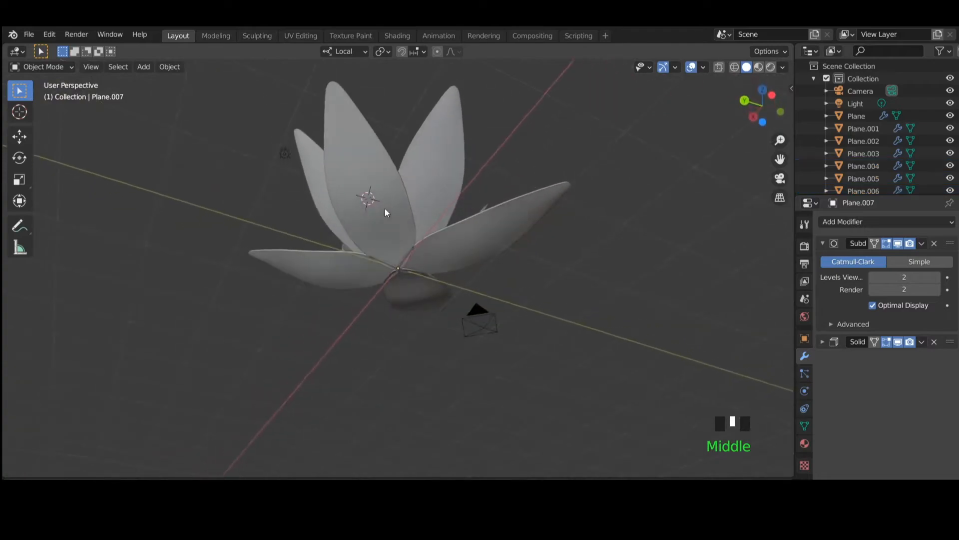
{"action": "middle_click_drag", "start_coordinate": [385, 208], "coordinate": [593, 276]}
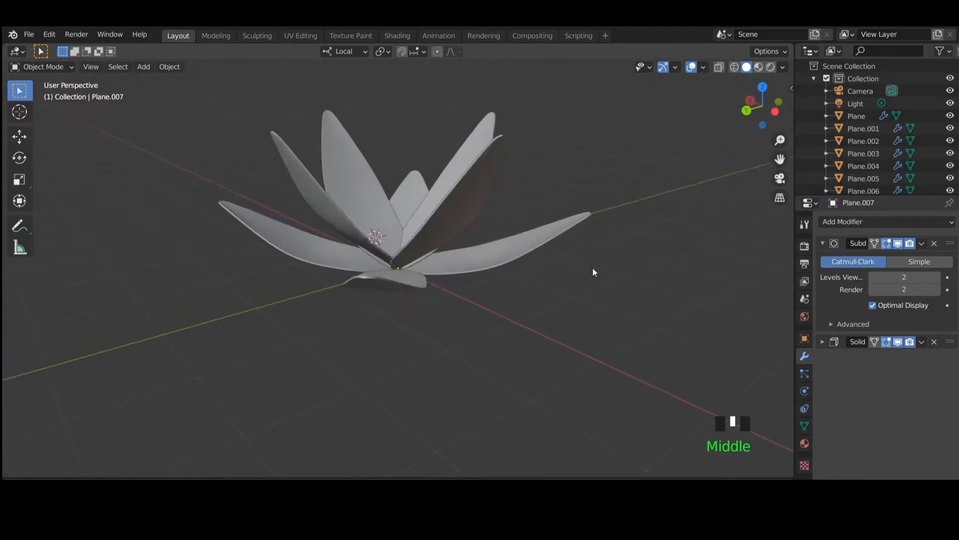
- Select the four lower petals and move them outward along their local Y axes by about 0.096 m
{"action": "left_click", "coordinate": [529, 231]}
{"action": "left_click", "coordinate": [370, 286]}
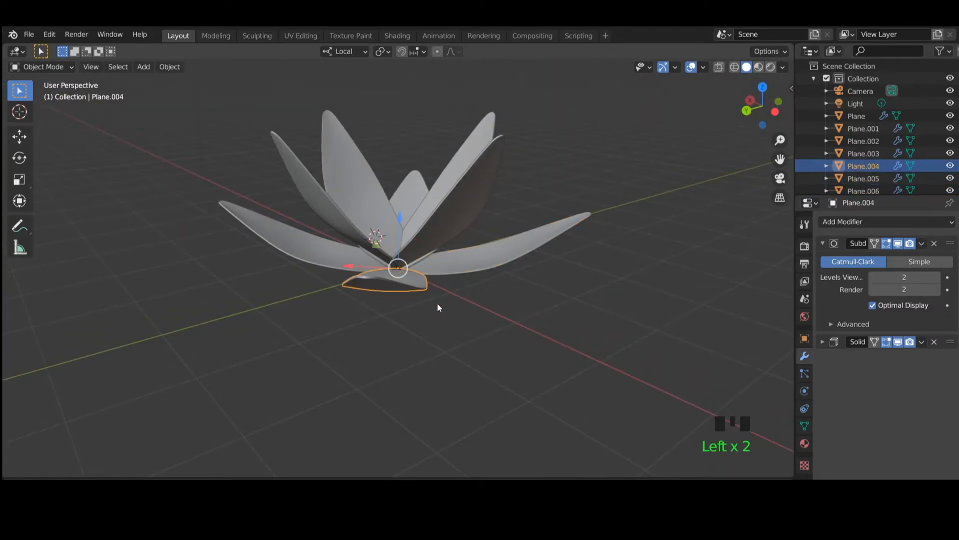
{"action": "scroll", "coordinate": [410, 355], "scroll_direction": "up", "scroll_amount": 3}
{"action": "left_click", "coordinate": [514, 314]}
{"action": "left_click", "coordinate": [397, 324], "text": "shift"}
{"action": "left_click", "coordinate": [467, 121], "text": "shift"}
{"action": "left_click", "coordinate": [251, 181], "text": "shift"}
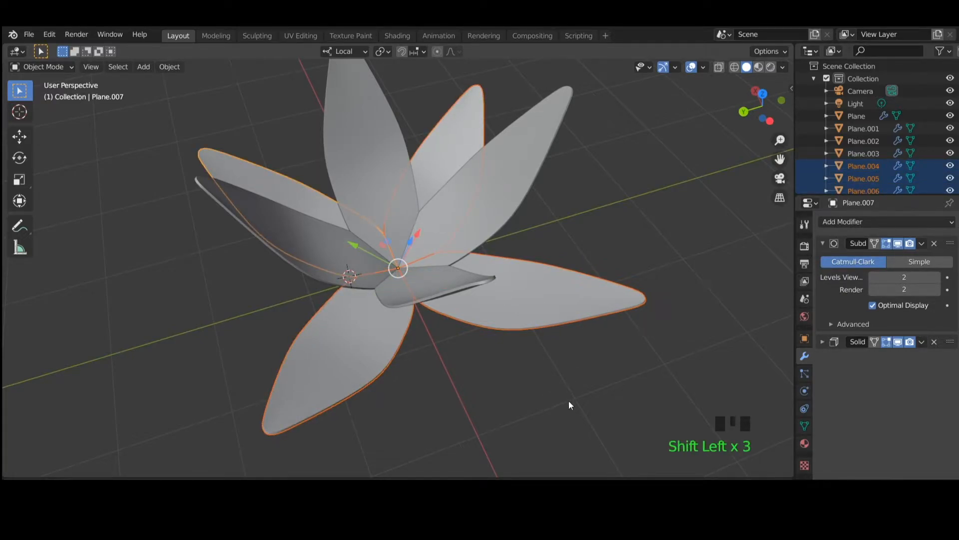
{"action": "key", "text": "g"}
{"action": "key", "text": "y"}
{"action": "key", "text": "y"}
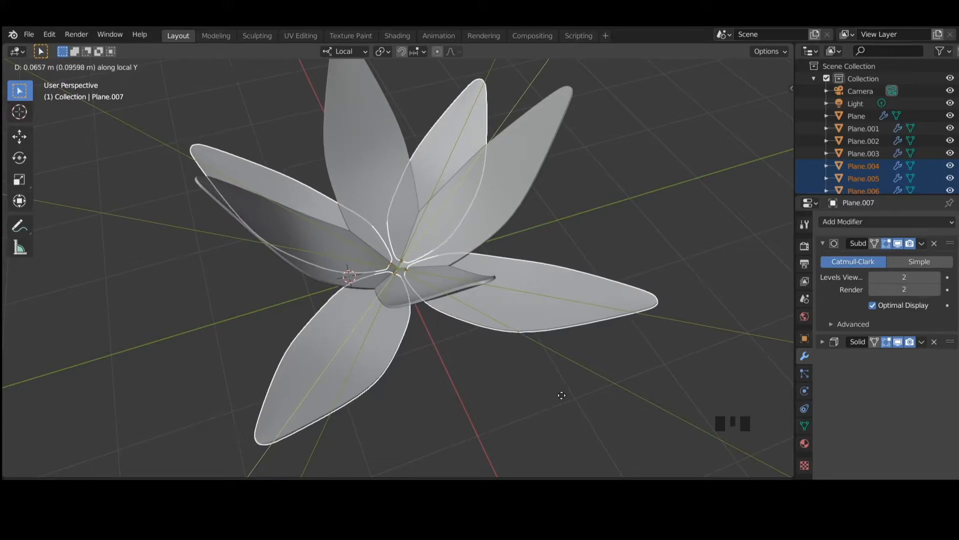
{"action": "left_click", "coordinate": [562, 395]}
- Select the four upper petals, move them outward along their local Y axes by about 0.085 m, and clear the selection
{"action": "left_click", "coordinate": [365, 137], "text": "shift"}
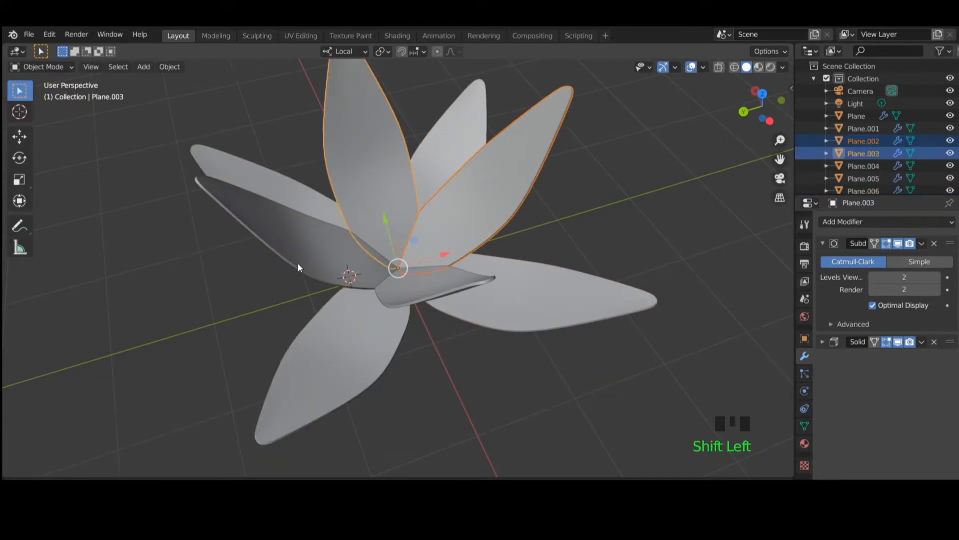
{"action": "left_click", "coordinate": [299, 267], "text": "shift"}
{"action": "left_click", "coordinate": [452, 297], "text": "shift"}
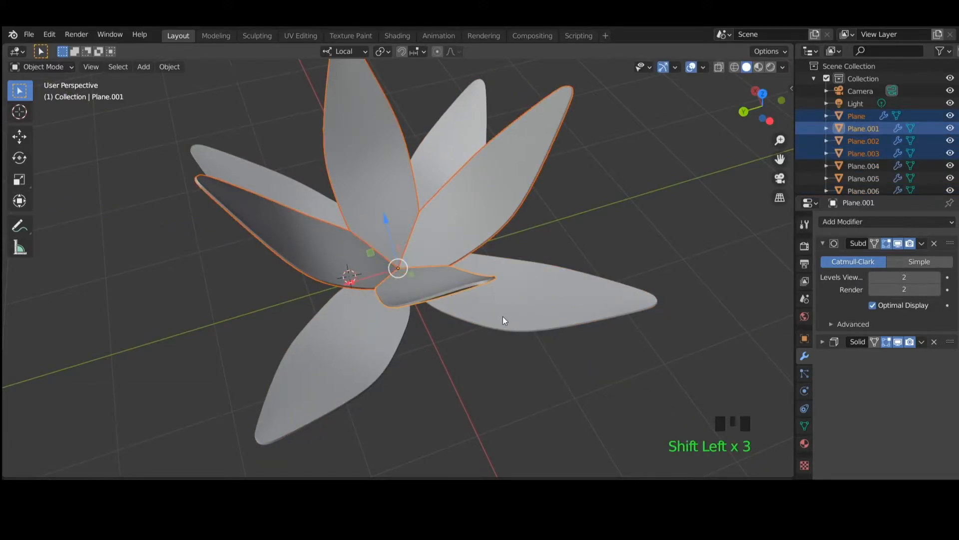
{"action": "key", "text": "g"}
{"action": "key", "text": "y"}
{"action": "key", "text": "y"}
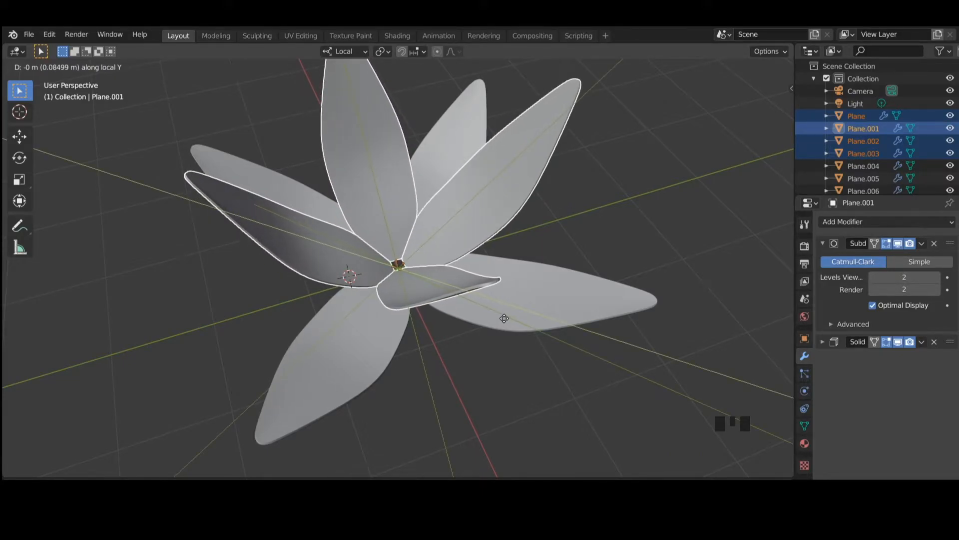
{"action": "left_click", "coordinate": [505, 319]}
{"action": "left_click", "coordinate": [535, 406]}
- Reselect the four upper petals, set the transform orientation to Global, and lower them about 0.12 m along the Z axis
{"action": "middle_click_drag", "start_coordinate": [535, 406], "coordinate": [509, 377]}
{"action": "scroll", "coordinate": [524, 360], "scroll_direction": "down", "scroll_amount": 3}
{"action": "middle_click_drag", "start_coordinate": [541, 345], "coordinate": [454, 332]}
{"action": "left_click", "coordinate": [404, 193]}
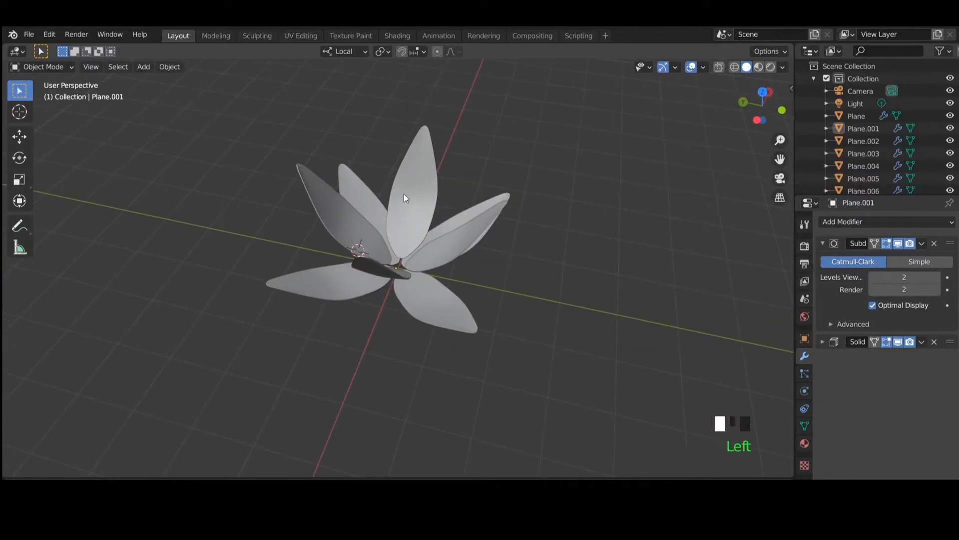
{"action": "left_click", "coordinate": [346, 212], "text": "shift"}
{"action": "left_click", "coordinate": [463, 243], "text": "shift"}
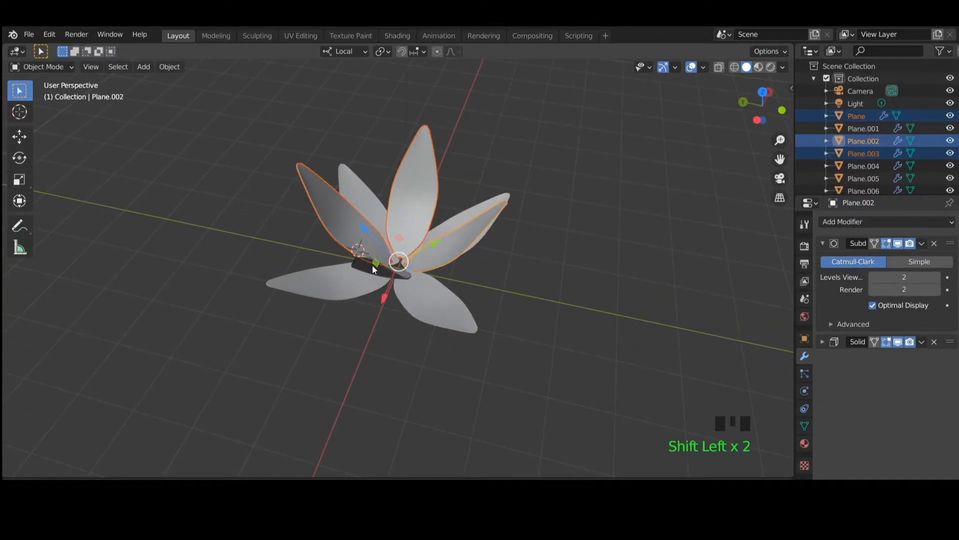
{"action": "left_click", "coordinate": [462, 315], "text": "shift"}
{"action": "middle_click_drag", "start_coordinate": [499, 321], "coordinate": [406, 293]}
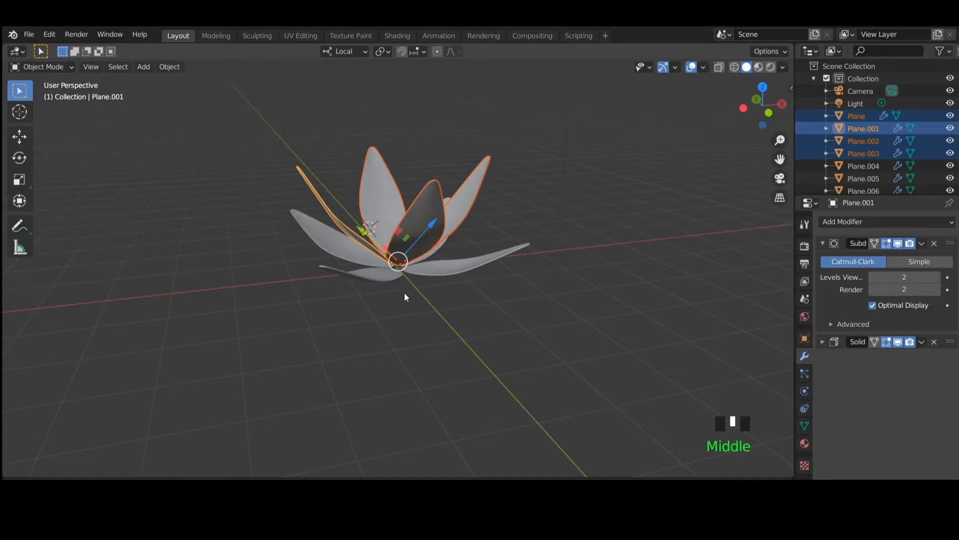
{"action": "left_click", "coordinate": [354, 53]}
{"action": "left_click", "coordinate": [343, 90]}
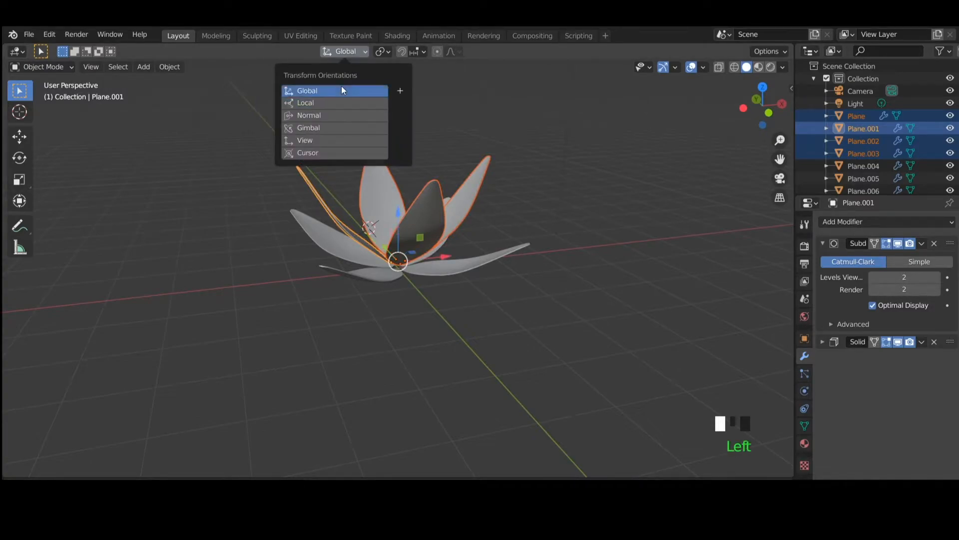
{"action": "key", "text": "g"}
{"action": "key", "text": "z"}
{"action": "left_click", "coordinate": [569, 302]}
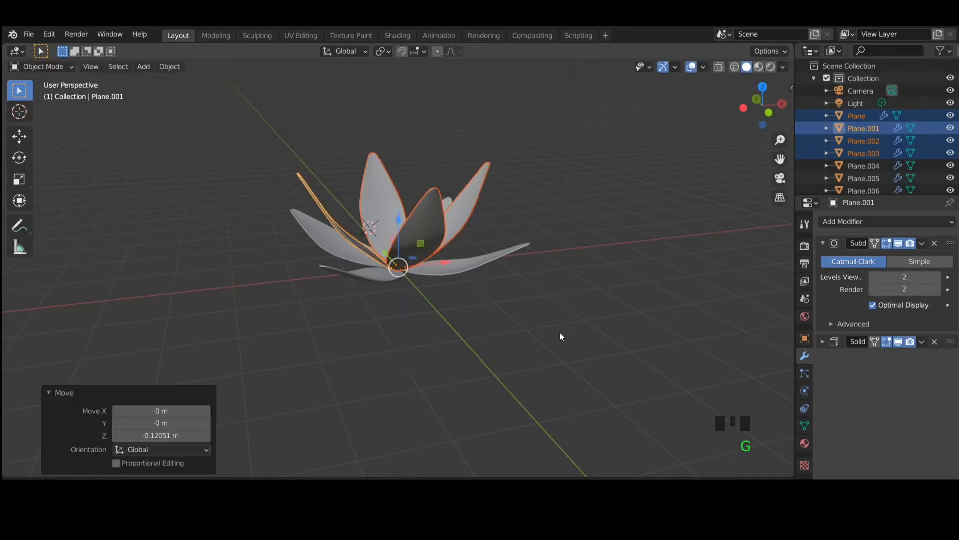
{"action": "left_click", "coordinate": [510, 277]}
- Snap the 3D cursor to the world origin at the flower's centre
{"action": "middle_click_drag", "start_coordinate": [510, 277], "coordinate": [433, 271]}
{"action": "scroll", "coordinate": [472, 313], "scroll_direction": "up", "scroll_amount": 9}
{"action": "middle_click_drag", "start_coordinate": [472, 313], "coordinate": [420, 405]}
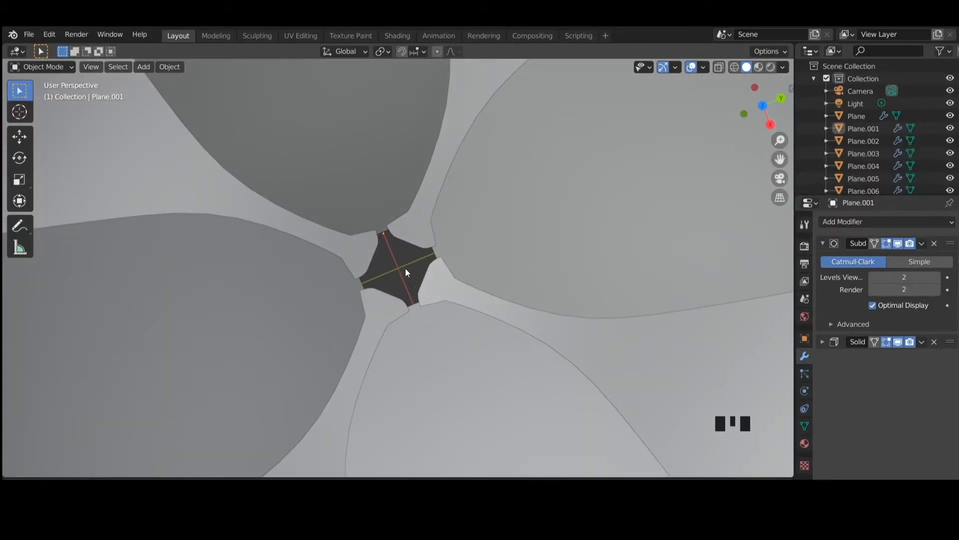
{"action": "scroll", "coordinate": [405, 267], "scroll_direction": "down", "scroll_amount": 9}
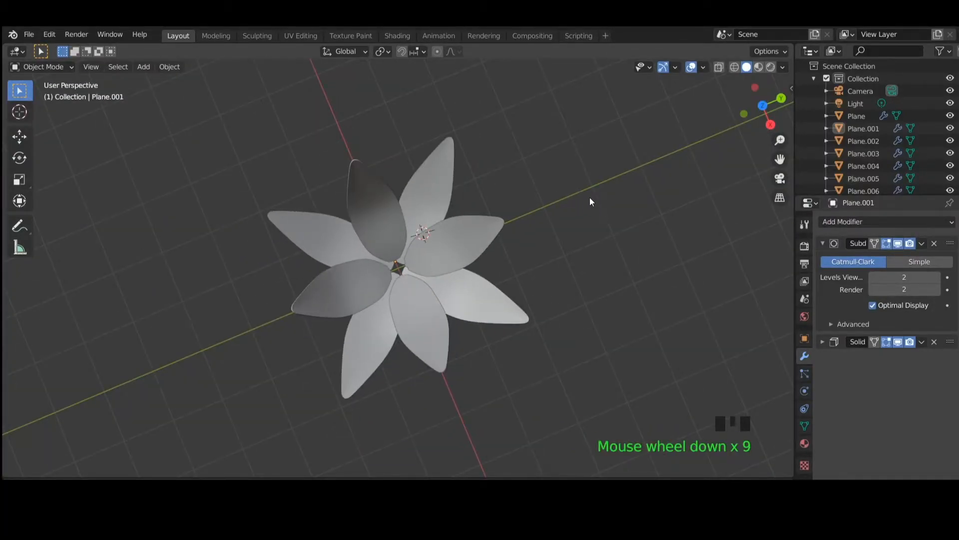
{"action": "right_click", "coordinate": [589, 188], "text": "shift"}
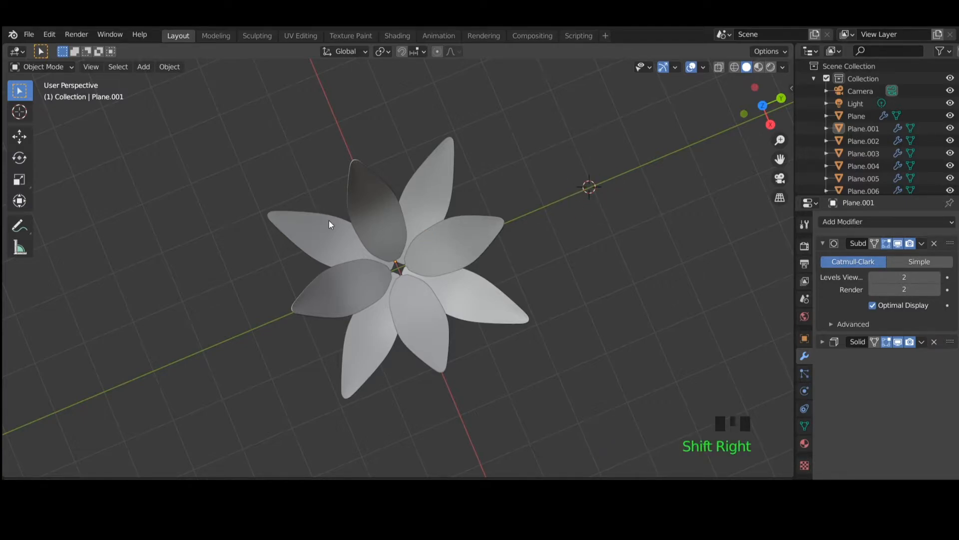
{"action": "key", "text": "shift+s"}
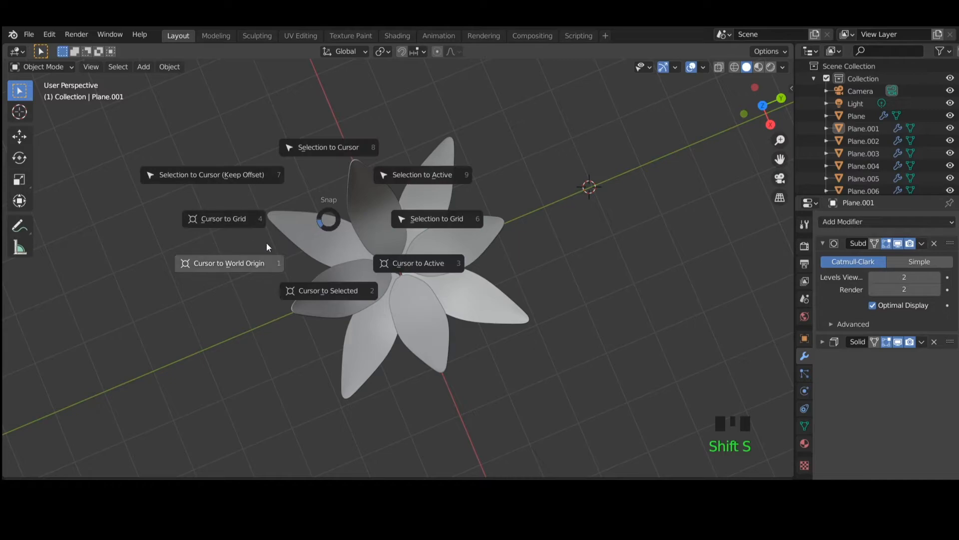
{"action": "left_click", "coordinate": [224, 266]}
- Add a UV sphere at the world origin, in the middle of the petals
{"action": "middle_click_drag", "start_coordinate": [354, 275], "coordinate": [425, 274]}
{"action": "scroll", "coordinate": [424, 275], "scroll_direction": "up", "scroll_amount": 8}
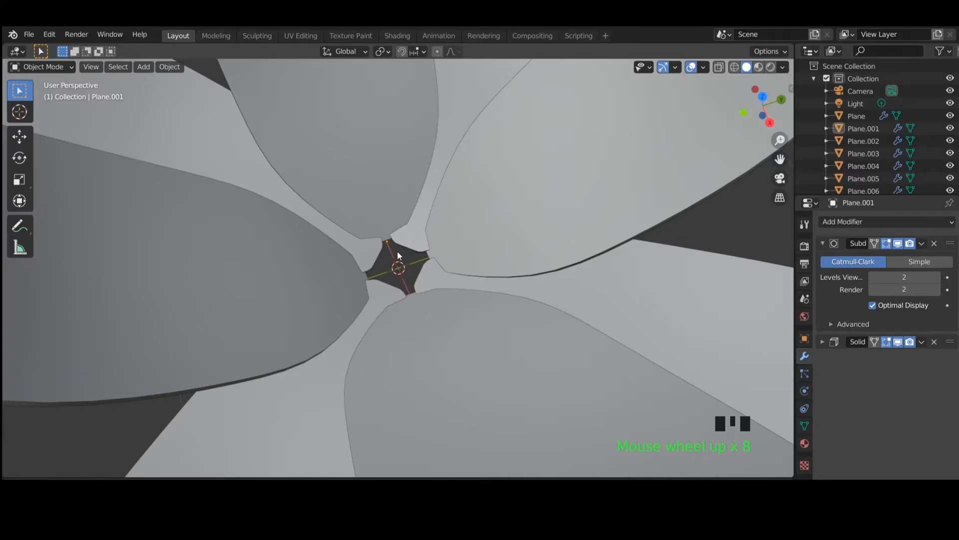
{"action": "scroll", "coordinate": [397, 251], "scroll_direction": "down", "scroll_amount": 1}
{"action": "left_click", "coordinate": [143, 67]}
{"action": "mouse_move", "coordinate": [172, 85]}
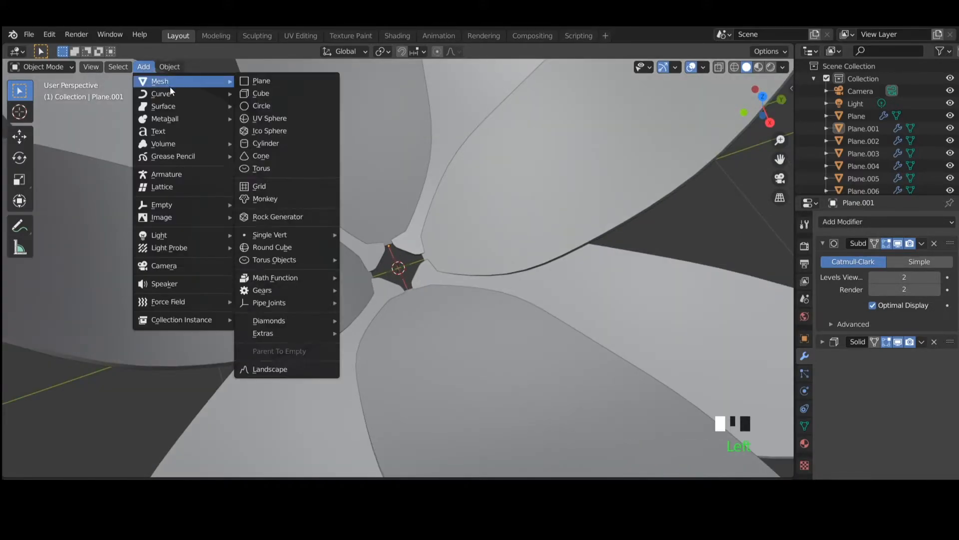
{"action": "left_click", "coordinate": [276, 124]}
- Set the new UV sphere to 16 segments and 8 rings
{"action": "scroll", "coordinate": [525, 287], "scroll_direction": "down", "scroll_amount": 2}
{"action": "scroll", "coordinate": [526, 286], "scroll_direction": "down", "scroll_amount": 8}
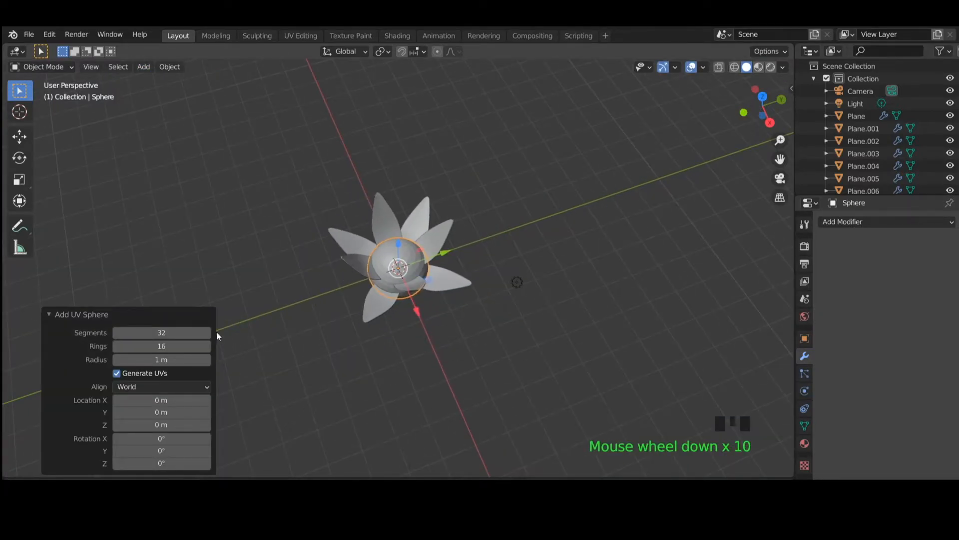
{"action": "left_click", "coordinate": [175, 333]}
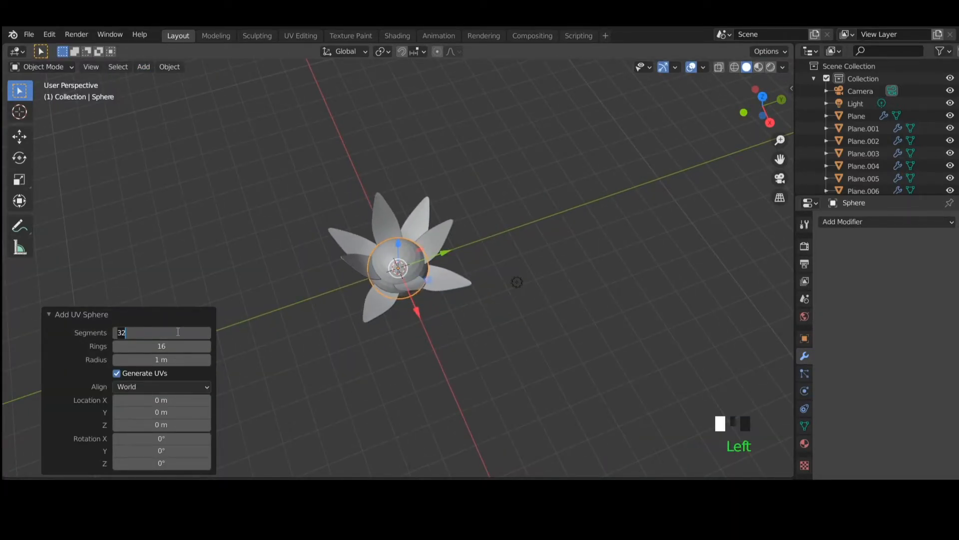
{"action": "type", "text": "16"}
{"action": "key", "text": "Return"}
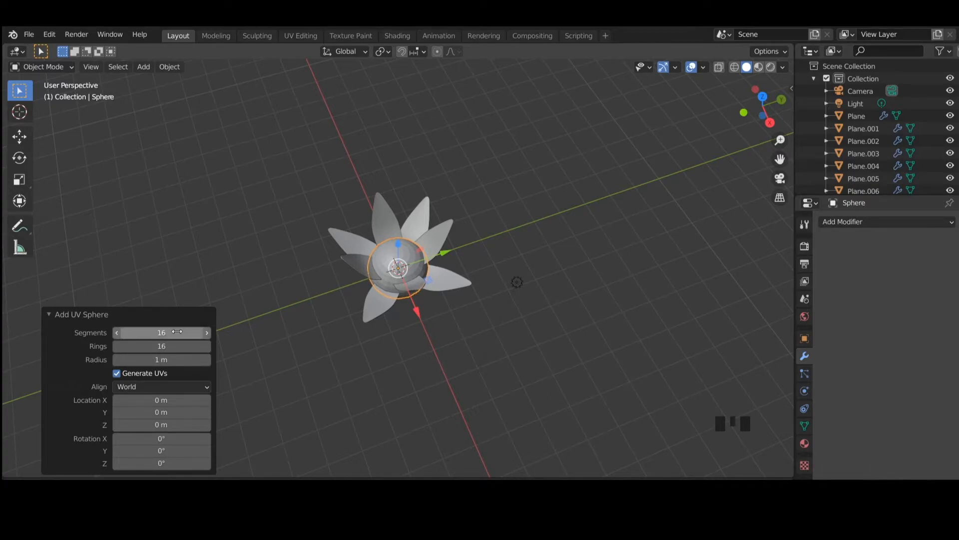
{"action": "left_click", "coordinate": [172, 348]}
{"action": "type", "text": "8"}
{"action": "key", "text": "Return"}
- Scale the sphere down uniformly to about 0.333 and raise it about 0.27 m along the global Z axis
{"action": "scroll", "coordinate": [431, 264], "scroll_direction": "down", "scroll_amount": 2}
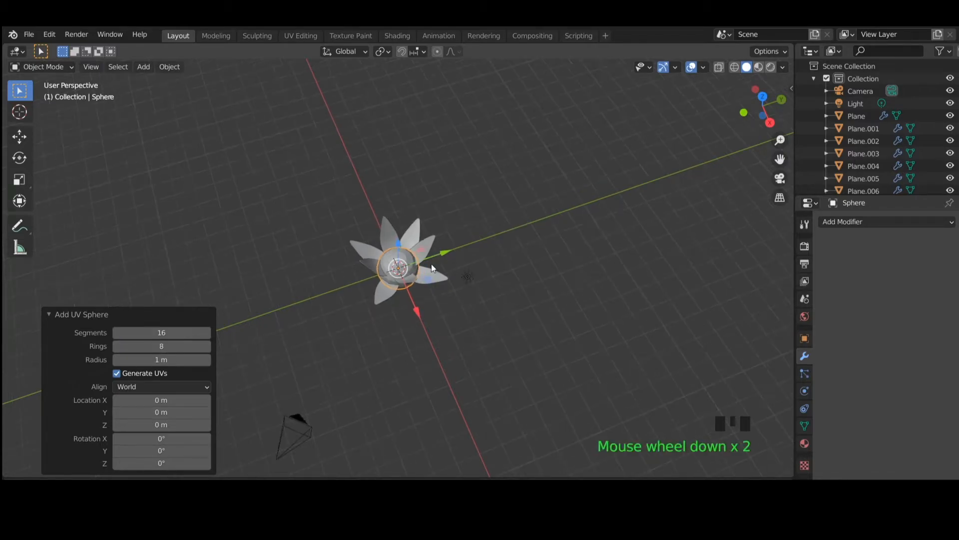
{"action": "scroll", "coordinate": [433, 267], "scroll_direction": "up", "scroll_amount": 7}
{"action": "middle_click_drag", "start_coordinate": [490, 348], "coordinate": [474, 305]}
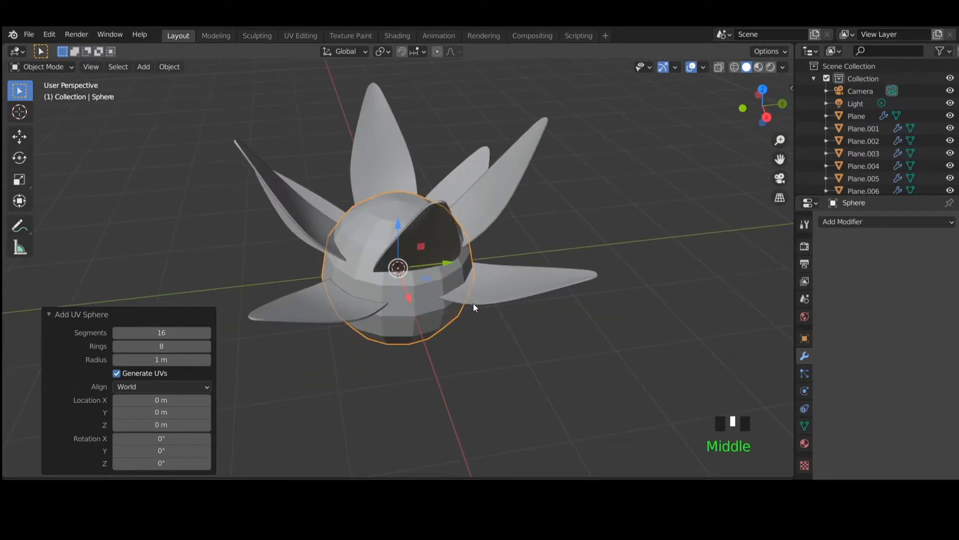
{"action": "key", "text": "s"}
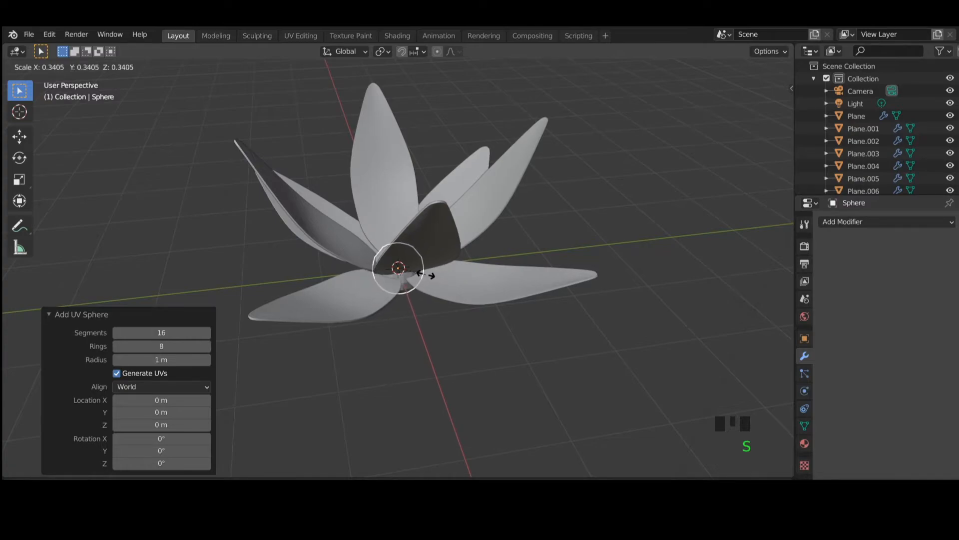
{"action": "left_click", "coordinate": [426, 276]}
{"action": "key", "text": "g"}
{"action": "key", "text": "z"}
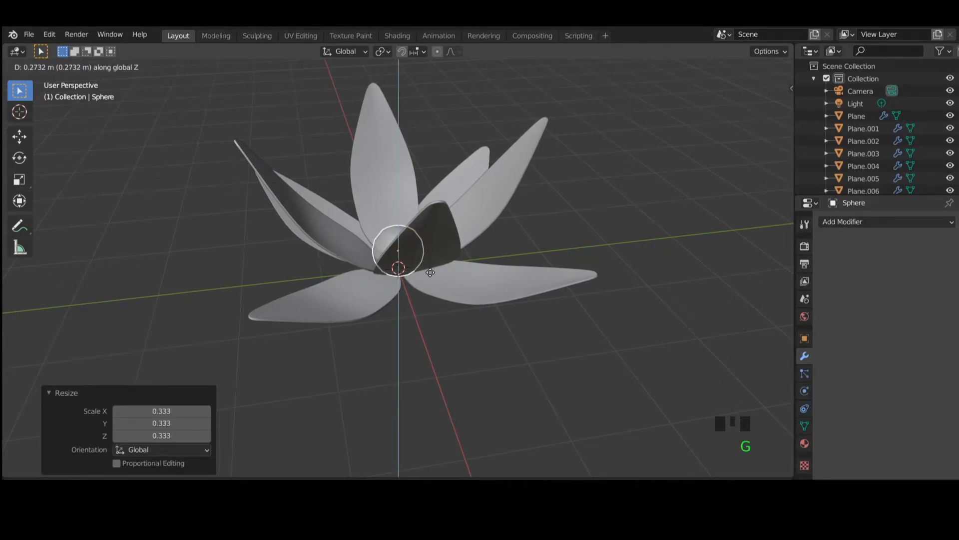
{"action": "left_click", "coordinate": [430, 273]}
- Apply smooth shading to the centre sphere and clear the selection
{"action": "middle_click_drag", "start_coordinate": [463, 290], "coordinate": [388, 236]}
{"action": "left_click", "coordinate": [457, 289]}
{"action": "left_click", "coordinate": [411, 267]}
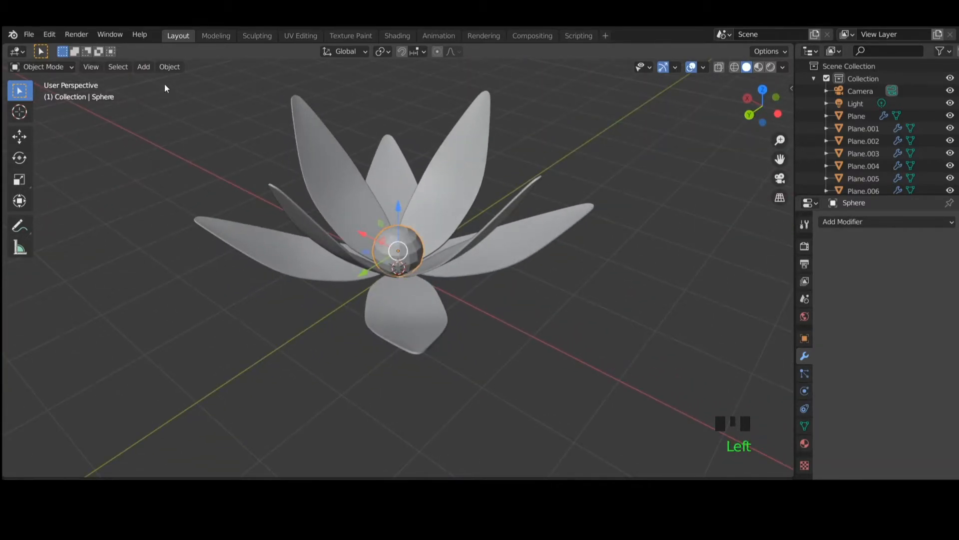
{"action": "left_click", "coordinate": [166, 67]}
{"action": "left_click", "coordinate": [259, 316]}
{"action": "left_click", "coordinate": [457, 275]}
- Lower the centre sphere slightly along the global Z axis so it sits between the petal bases, and deselect it
{"action": "left_click", "coordinate": [408, 241]}
{"action": "key", "text": "g"}
{"action": "key", "text": "z"}
{"action": "left_click", "coordinate": [503, 324]}
{"action": "left_click", "coordinate": [504, 349]}
- Examine how the petals and the centre sphere fit together from several angles
{"action": "middle_click_drag", "start_coordinate": [504, 348], "coordinate": [450, 325]}
{"action": "scroll", "coordinate": [509, 325], "scroll_direction": "down", "scroll_amount": 2}
{"action": "scroll", "coordinate": [505, 321], "scroll_direction": "up", "scroll_amount": 6}
{"action": "scroll", "coordinate": [475, 356], "scroll_direction": "down", "scroll_amount": 4}
{"action": "middle_click_drag", "start_coordinate": [475, 356], "coordinate": [413, 388]}
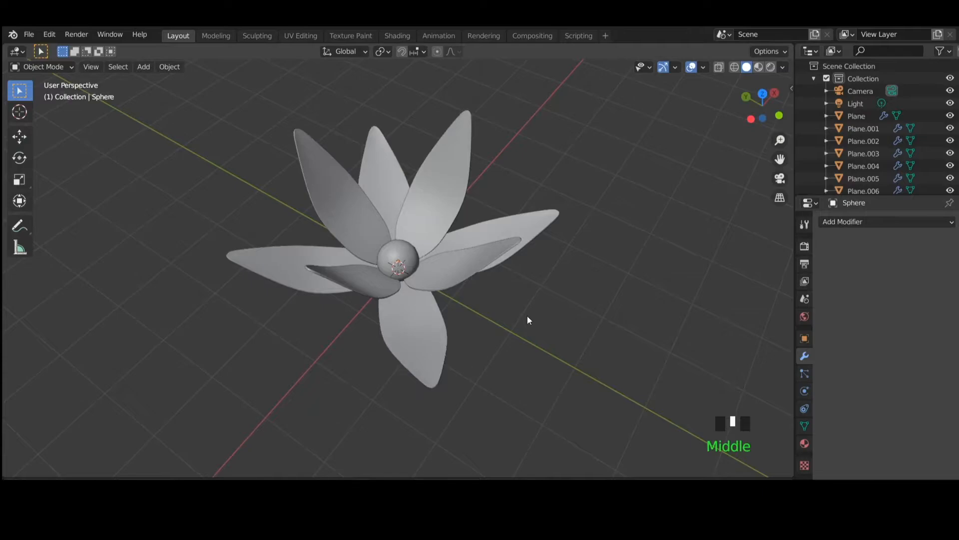
{"action": "middle_click_drag", "start_coordinate": [529, 319], "coordinate": [438, 267]}
{"action": "middle_click_drag", "start_coordinate": [478, 317], "coordinate": [399, 208]}
{"action": "scroll", "coordinate": [400, 209], "scroll_direction": "up", "scroll_amount": 2}
- Select one upper petal, create a new material for it in the Shading workspace, and enlarge the node editor
{"action": "left_click", "coordinate": [431, 188]}
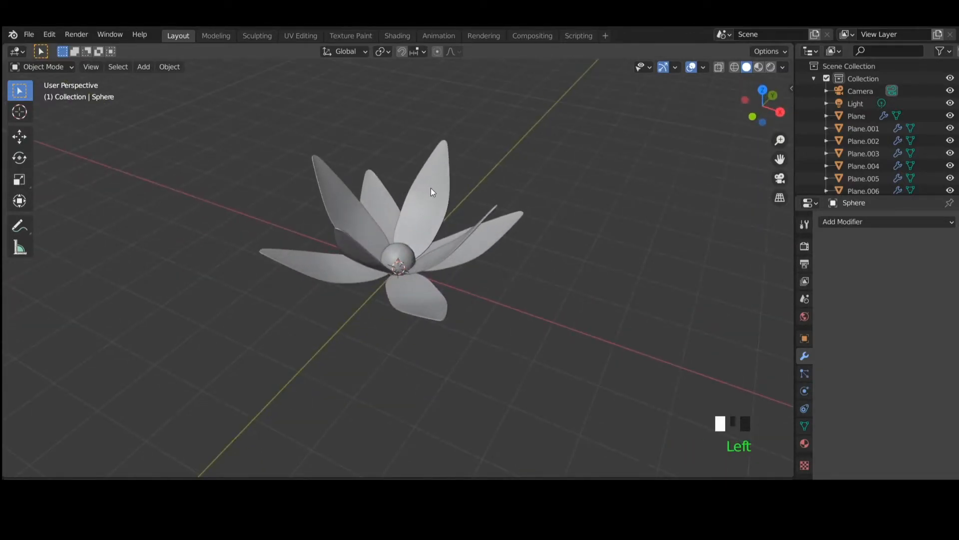
{"action": "left_click", "coordinate": [397, 35]}
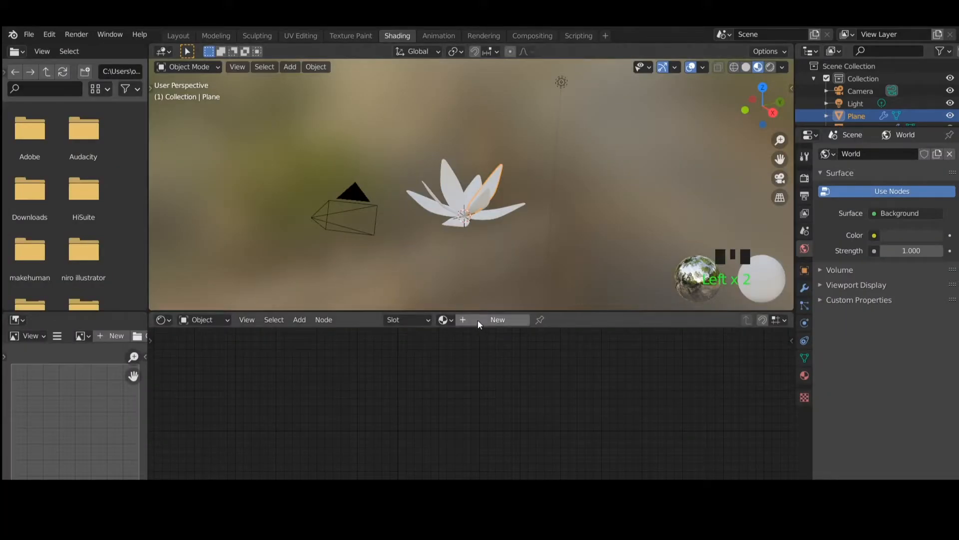
{"action": "left_click", "coordinate": [495, 320]}
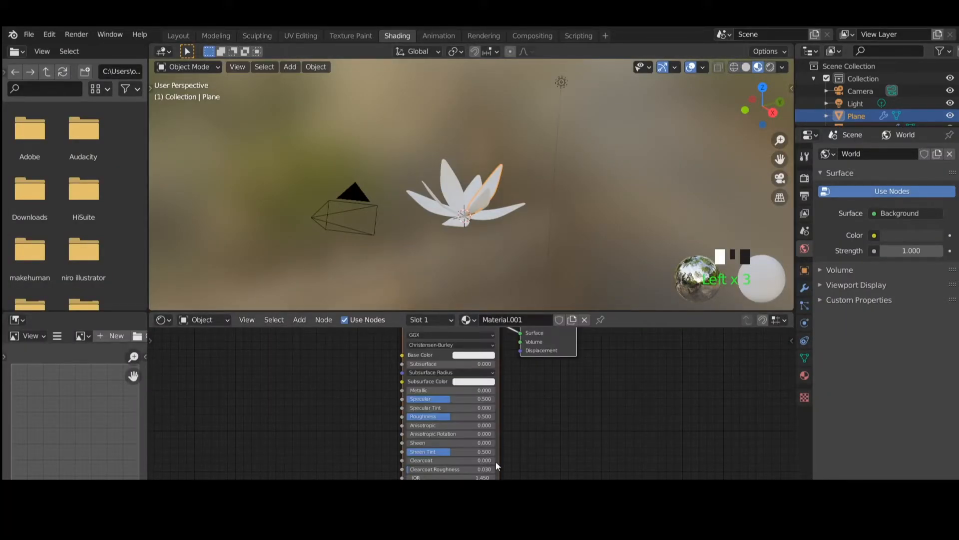
{"action": "left_click_drag", "start_coordinate": [529, 310], "coordinate": [524, 250]}
{"action": "scroll", "coordinate": [501, 184], "scroll_direction": "up", "scroll_amount": 4}
{"action": "scroll", "coordinate": [502, 182], "scroll_direction": "up", "scroll_amount": 2}
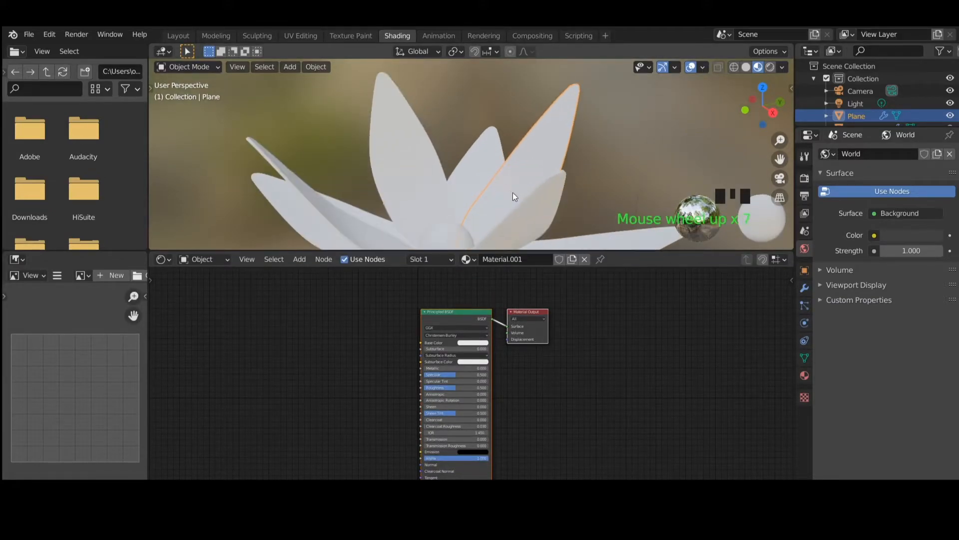
- Spread the petal material's Principled BSDF and Material Output nodes apart and set the shader's base color to a pale cream
{"action": "middle_click_drag", "start_coordinate": [542, 200], "coordinate": [535, 145], "text": "shift"}
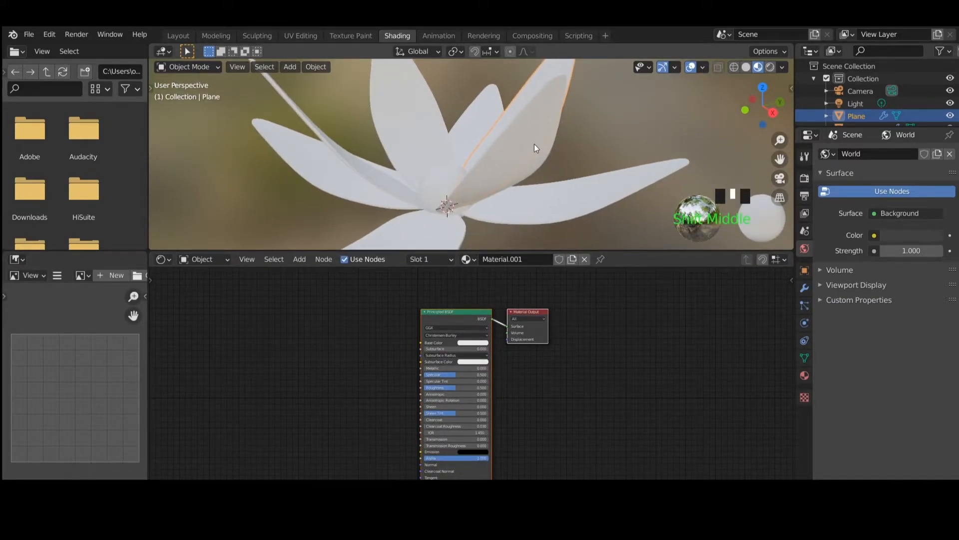
{"action": "left_click_drag", "start_coordinate": [460, 311], "coordinate": [475, 379]}
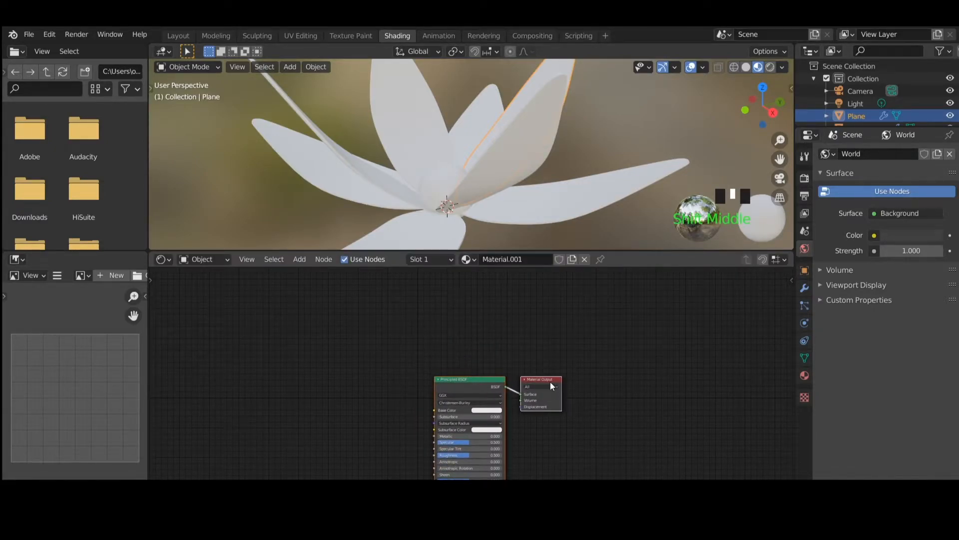
{"action": "left_click_drag", "start_coordinate": [551, 383], "coordinate": [594, 352]}
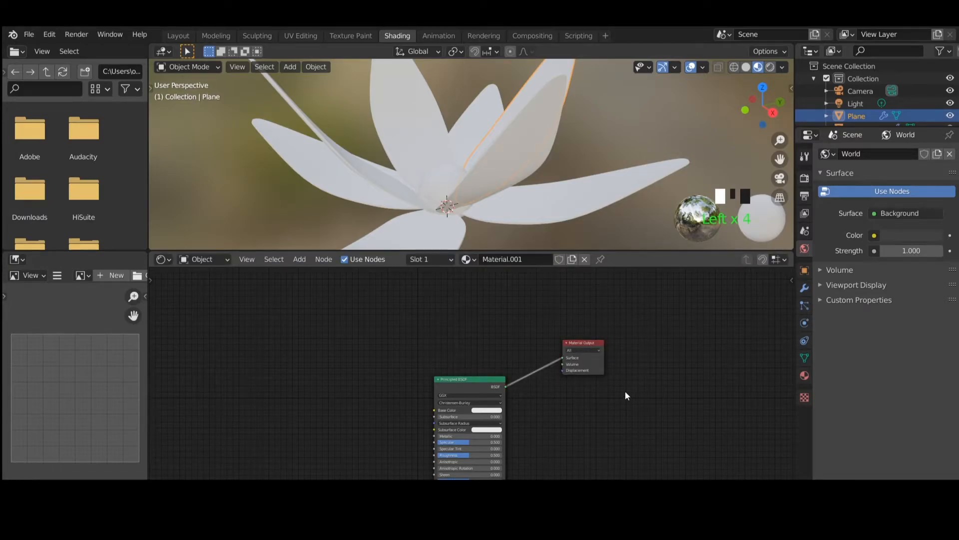
{"action": "left_click", "coordinate": [488, 380]}
{"action": "left_click_drag", "start_coordinate": [487, 379], "coordinate": [499, 388]}
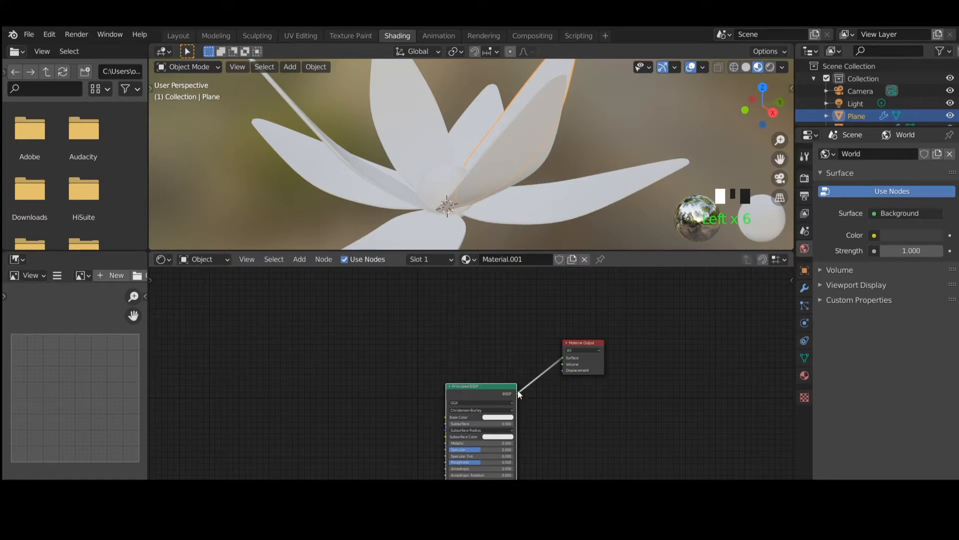
{"action": "left_click", "coordinate": [496, 418]}
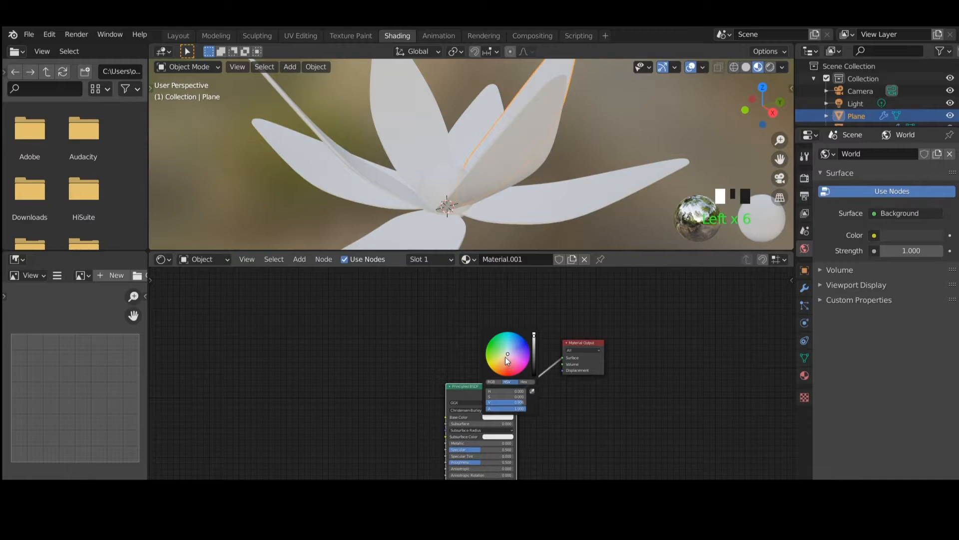
{"action": "left_click_drag", "start_coordinate": [508, 354], "coordinate": [504, 355]}
- Duplicate the Principled BSDF node, set the two shaders apart, and give the copy a yellow base color
{"action": "double_click", "coordinate": [488, 386]}
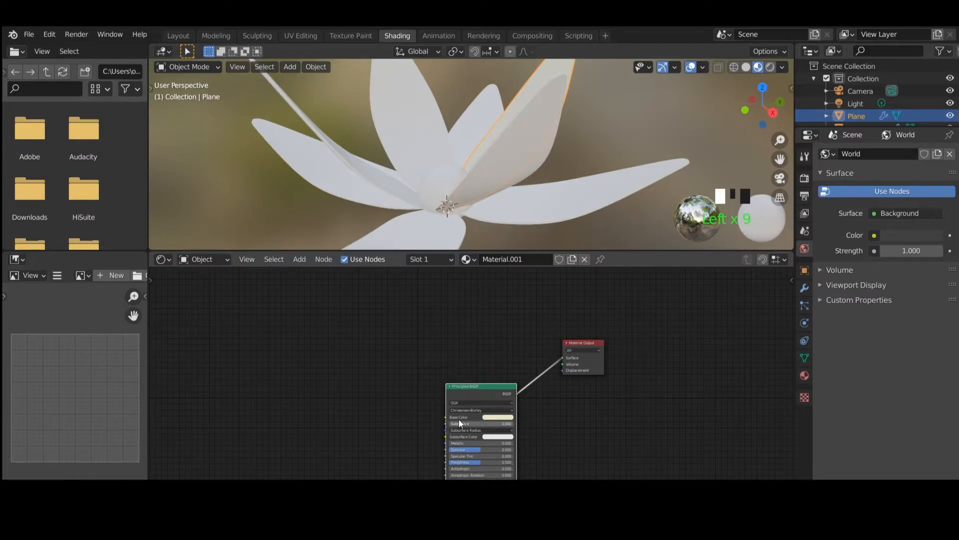
{"action": "key", "text": "shift+d"}
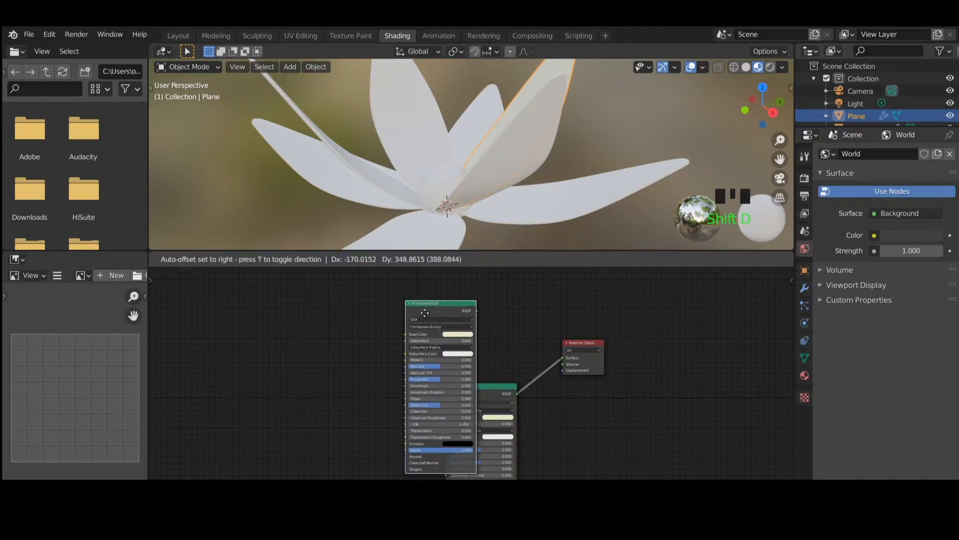
{"action": "left_click", "coordinate": [372, 304]}
{"action": "left_click_drag", "start_coordinate": [502, 388], "coordinate": [485, 422]}
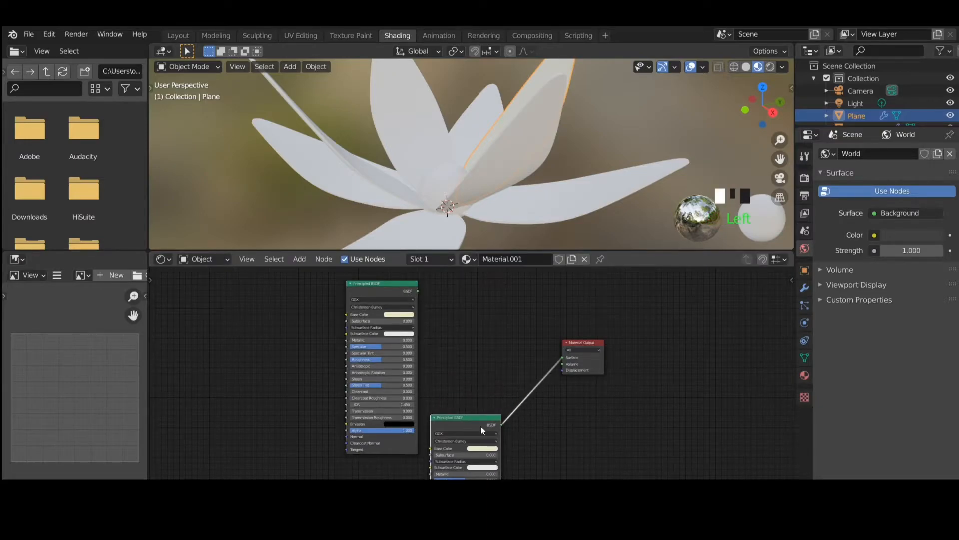
{"action": "left_click", "coordinate": [404, 314]}
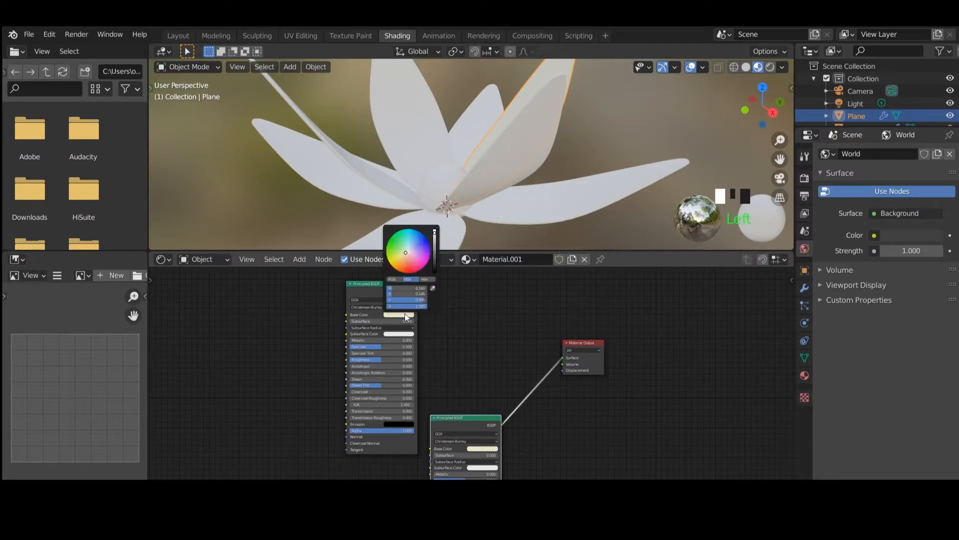
{"action": "left_click", "coordinate": [399, 260]}
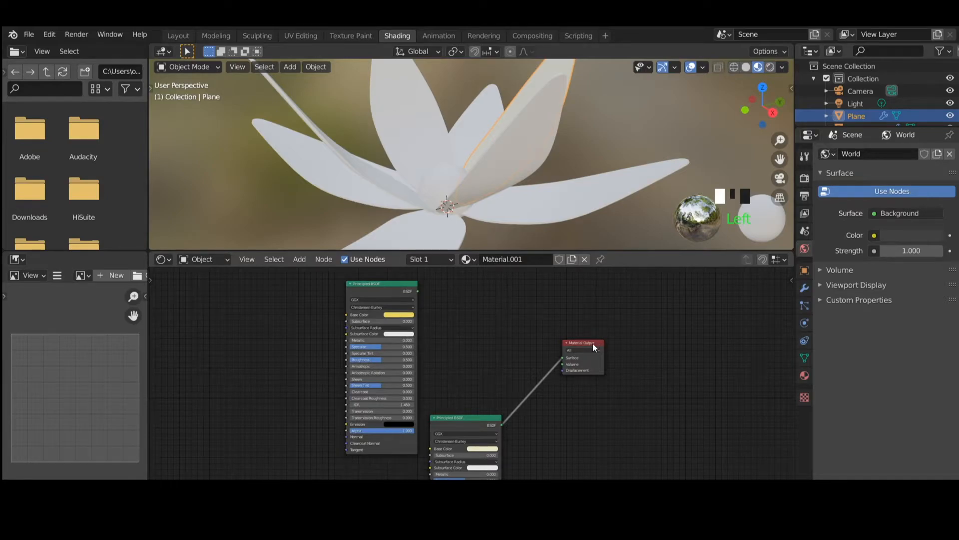
- Add a Mix Shader node on the link between the cream Principled BSDF and the Material Output
{"action": "left_click", "coordinate": [301, 260]}
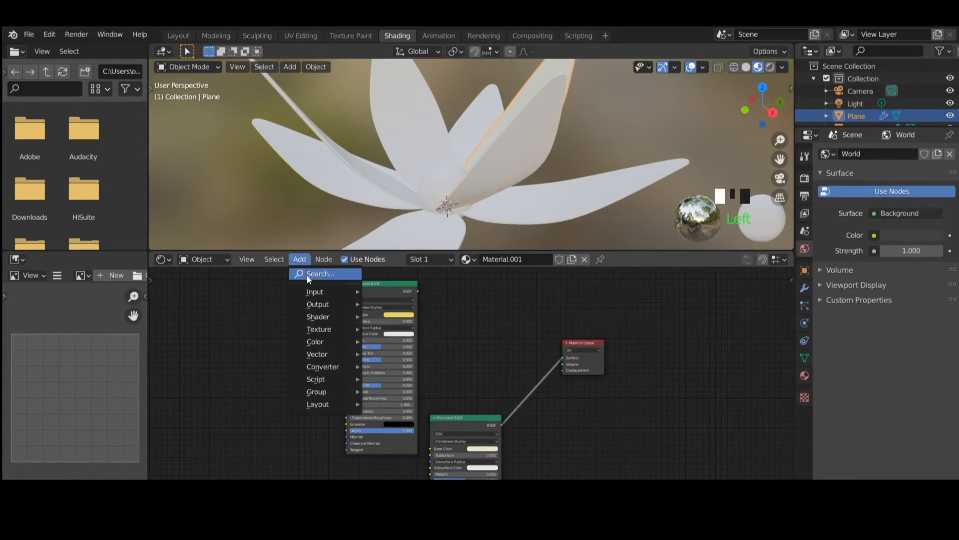
{"action": "left_click", "coordinate": [318, 283]}
{"action": "type", "text": "mix"}
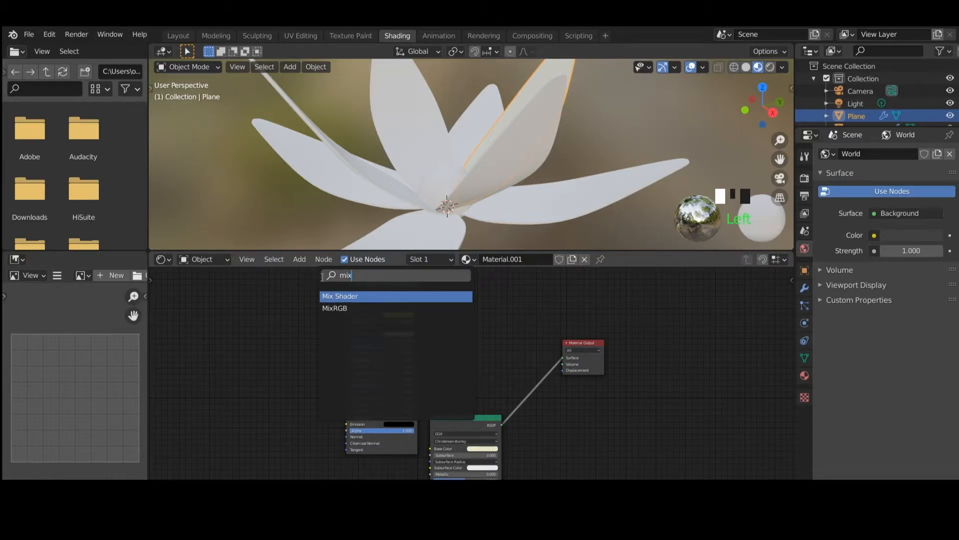
{"action": "left_click", "coordinate": [340, 297]}
{"action": "left_click", "coordinate": [543, 374]}
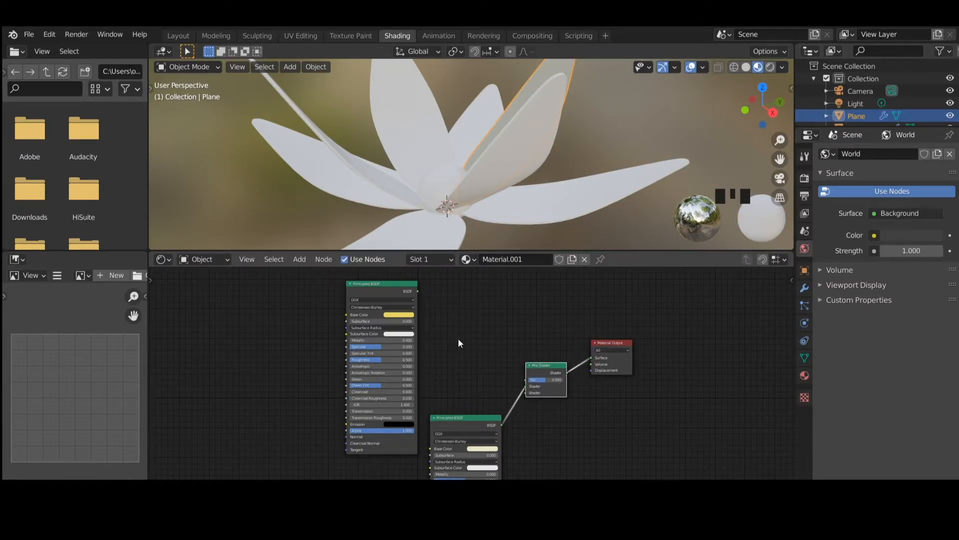
- Connect the cream shader to the Mix Shader's second Shader input and the yellow one to the first, and shift the Material Output away
{"action": "left_click_drag", "start_coordinate": [524, 389], "coordinate": [526, 395]}
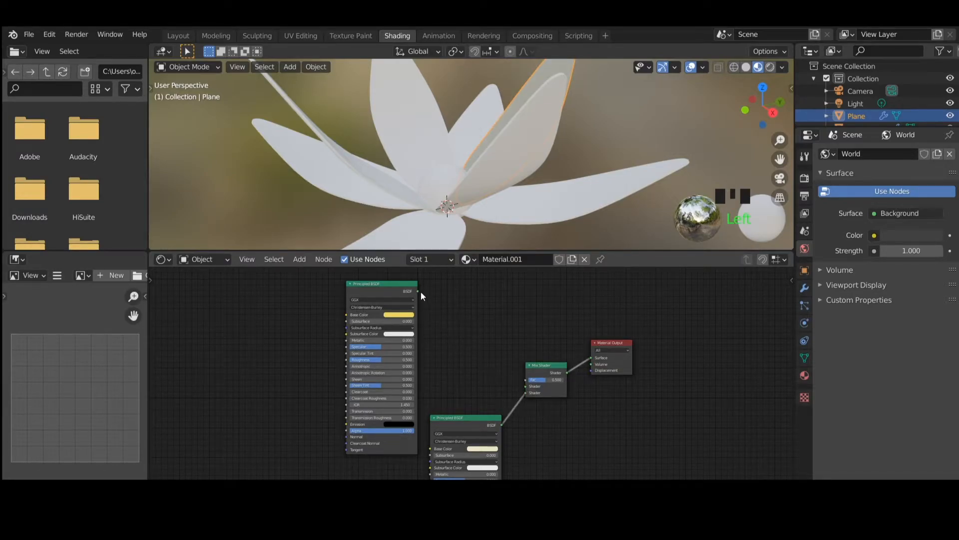
{"action": "left_click_drag", "start_coordinate": [418, 291], "coordinate": [525, 391]}
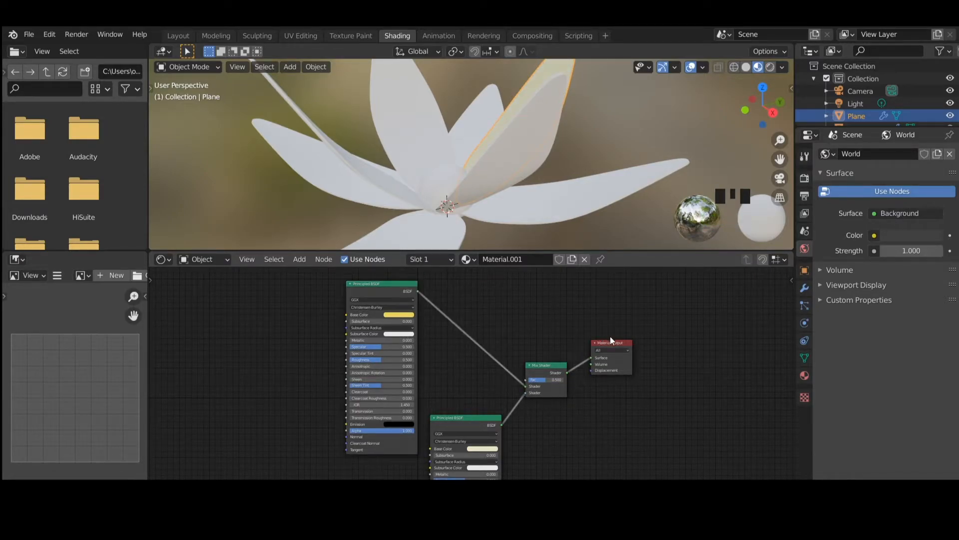
{"action": "left_click_drag", "start_coordinate": [611, 341], "coordinate": [634, 335]}
- Collapse both Principled BSDF nodes and arrange them one above the other before the Mix Shader
{"action": "scroll", "coordinate": [525, 133], "scroll_direction": "down", "scroll_amount": 3}
{"action": "middle_click_drag", "start_coordinate": [532, 139], "coordinate": [494, 166]}
{"action": "left_click", "coordinate": [473, 424]}
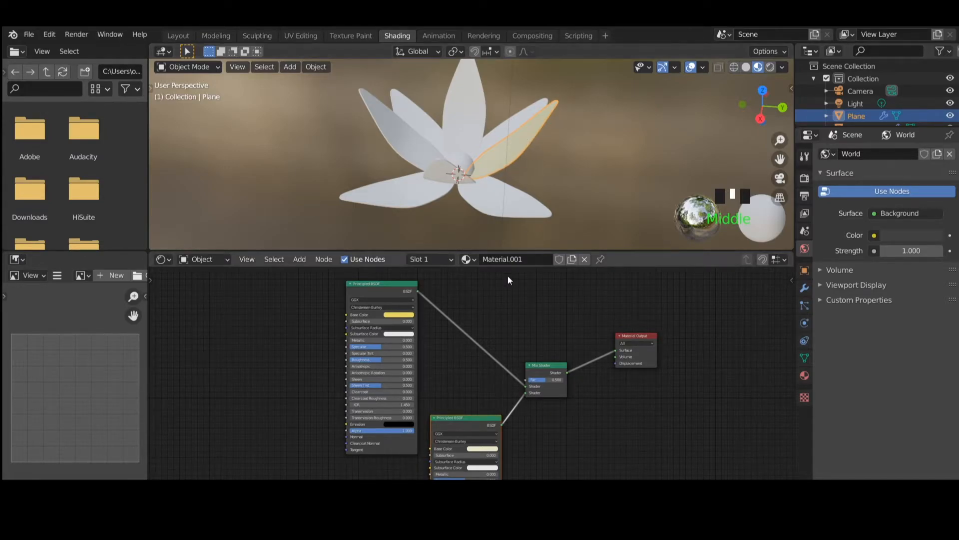
{"action": "double_click", "coordinate": [349, 286]}
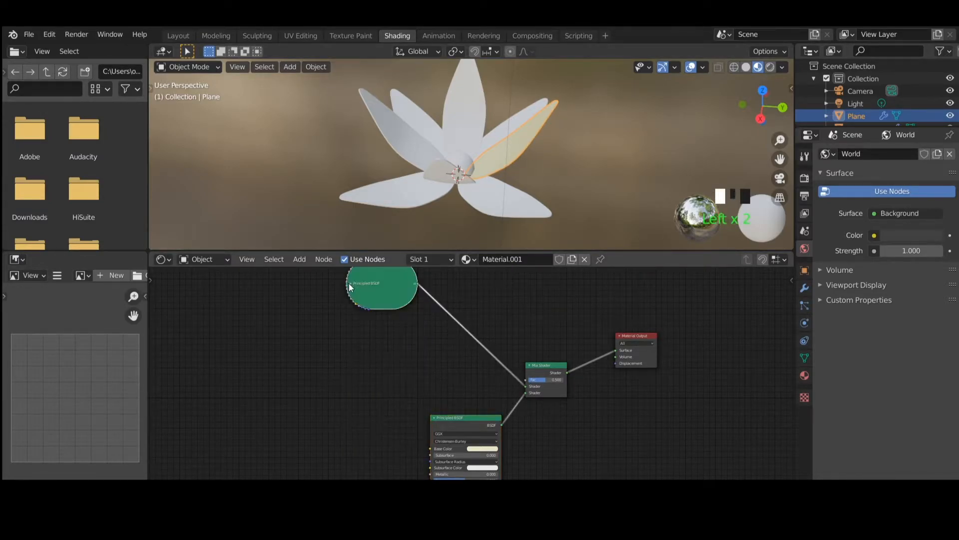
{"action": "scroll", "coordinate": [400, 315], "scroll_direction": "down", "scroll_amount": 1}
{"action": "left_click_drag", "start_coordinate": [399, 307], "coordinate": [467, 328]}
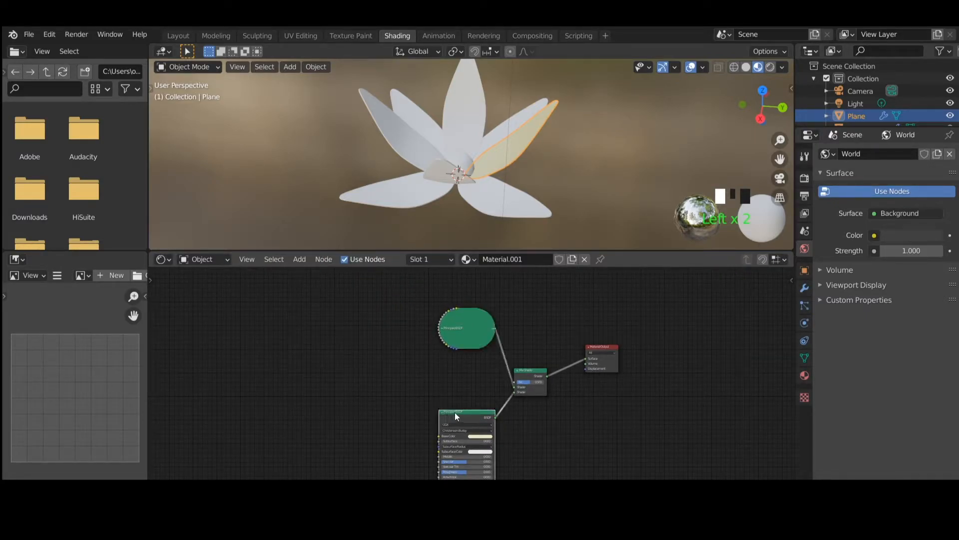
{"action": "double_click", "coordinate": [443, 412]}
{"action": "left_click_drag", "start_coordinate": [467, 406], "coordinate": [468, 428]}
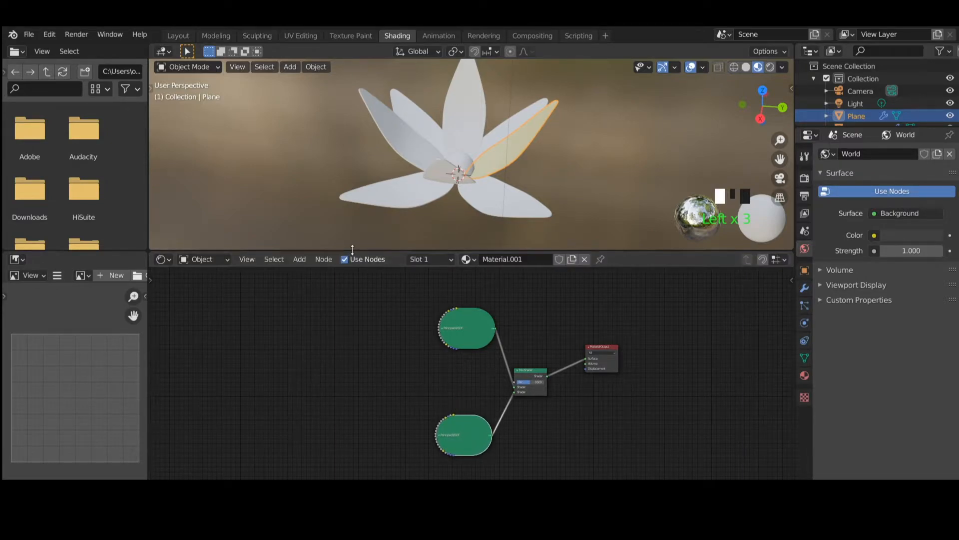
- Add a Texture Coordinate node ahead of the collapsed shader nodes
{"action": "left_click", "coordinate": [297, 260]}
{"action": "left_click", "coordinate": [311, 273]}
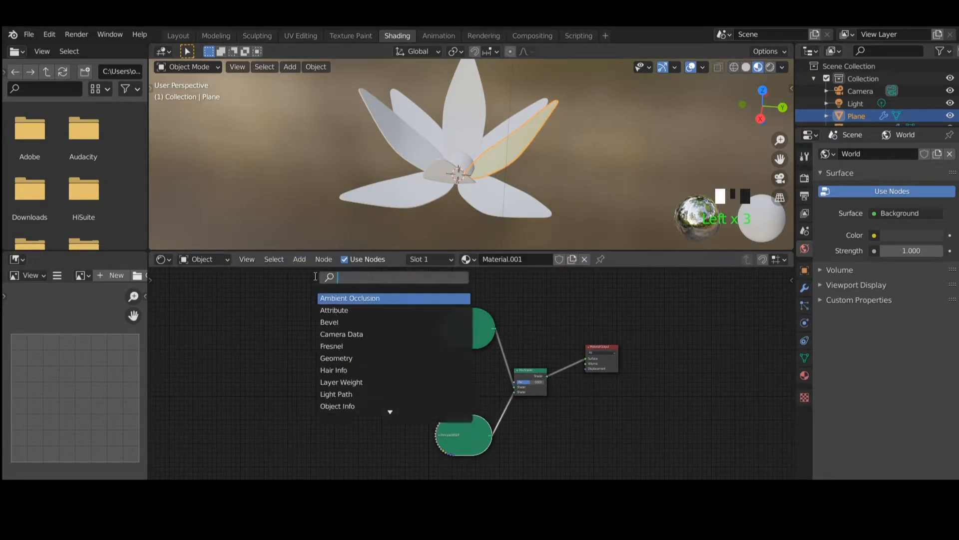
{"action": "type", "text": "texture"}
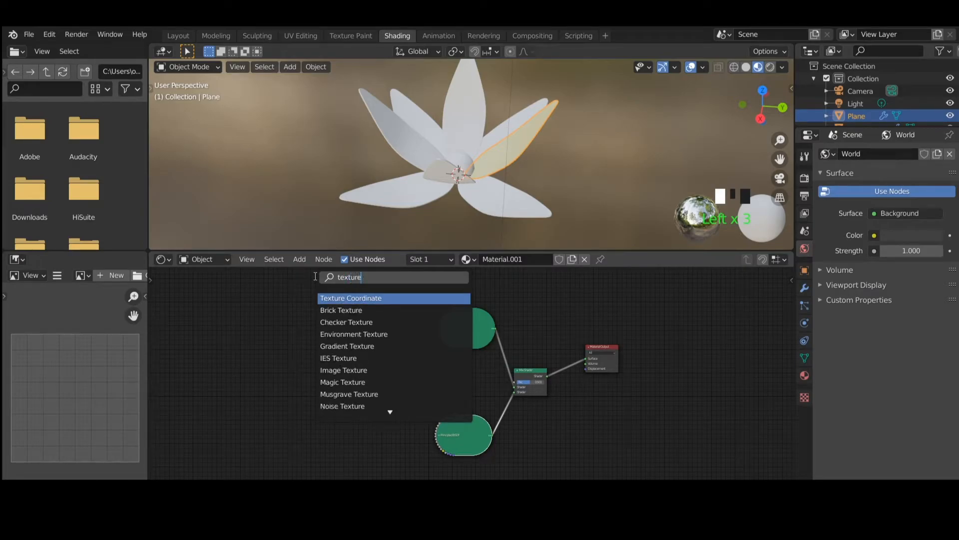
{"action": "key", "text": "Return"}
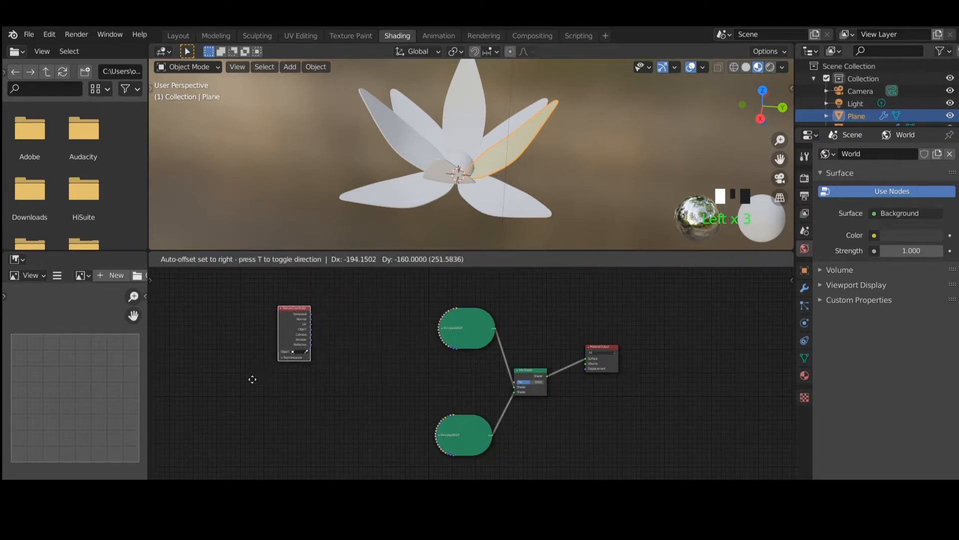
{"action": "left_click", "coordinate": [282, 436]}
- Add a Separate XYZ node beside the Texture Coordinate node
{"action": "left_click", "coordinate": [302, 264]}
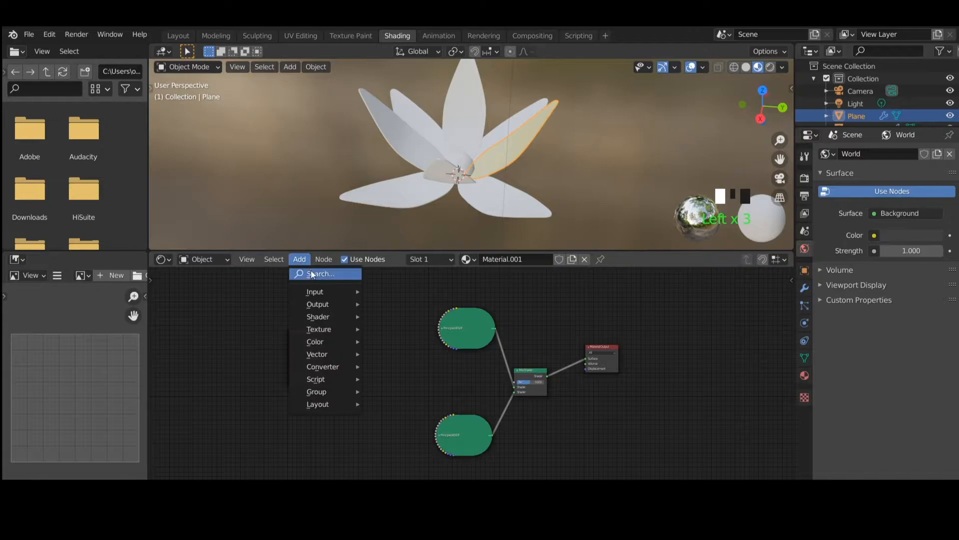
{"action": "left_click", "coordinate": [313, 274]}
{"action": "type", "text": "sepa"}
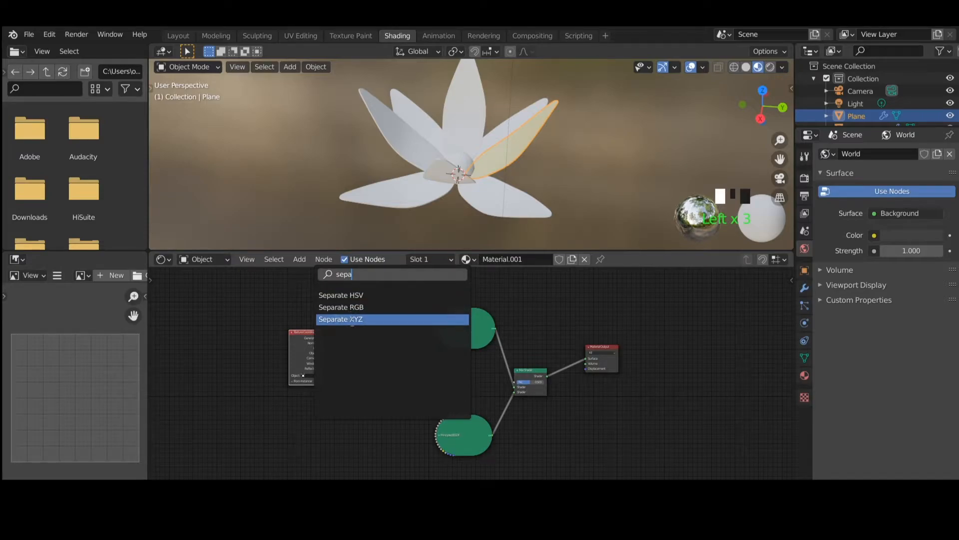
{"action": "left_click", "coordinate": [352, 320]}
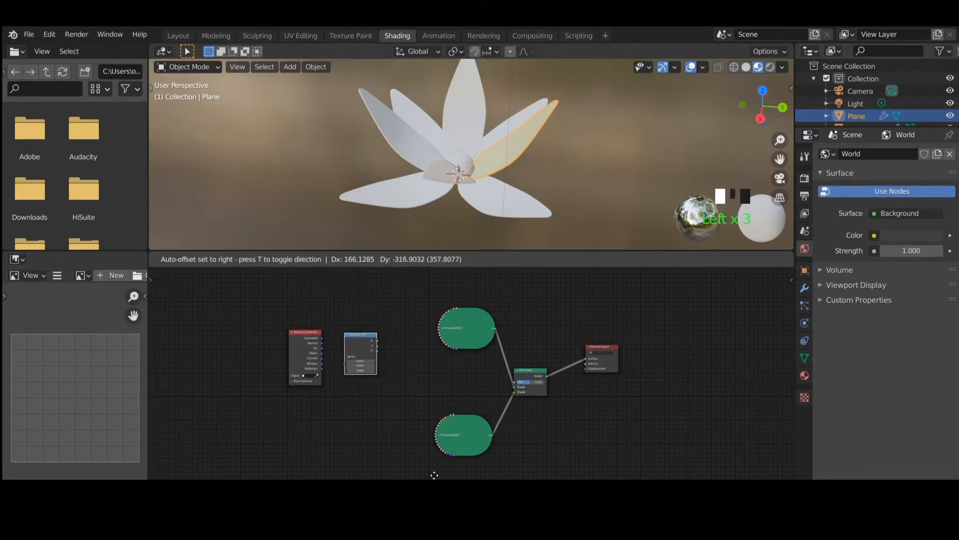
{"action": "left_click", "coordinate": [360, 350]}
- Connect the Texture Coordinate's Generated output to the Separate XYZ Vector input and move the two nodes closer together
{"action": "scroll", "coordinate": [320, 348], "scroll_direction": "up", "scroll_amount": 3}
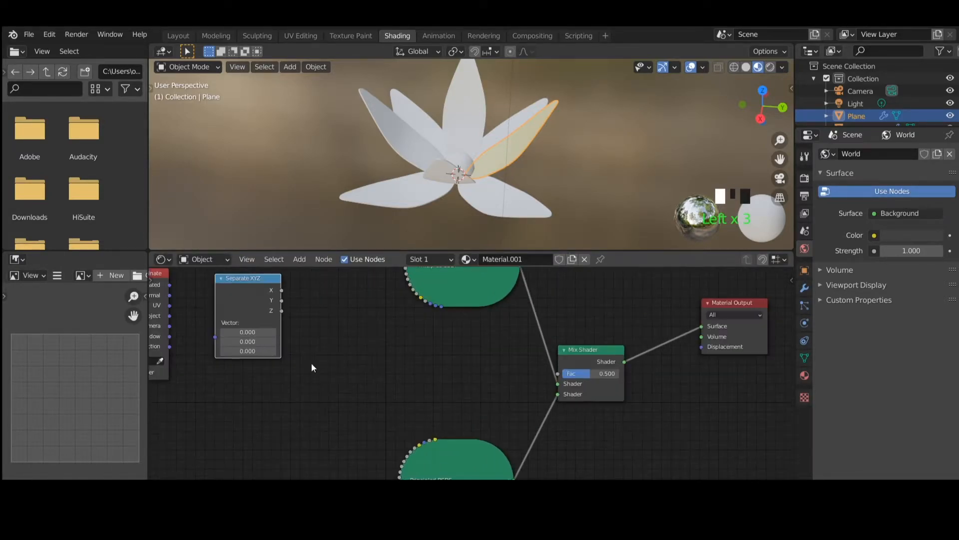
{"action": "middle_click_drag", "start_coordinate": [293, 359], "coordinate": [442, 426]}
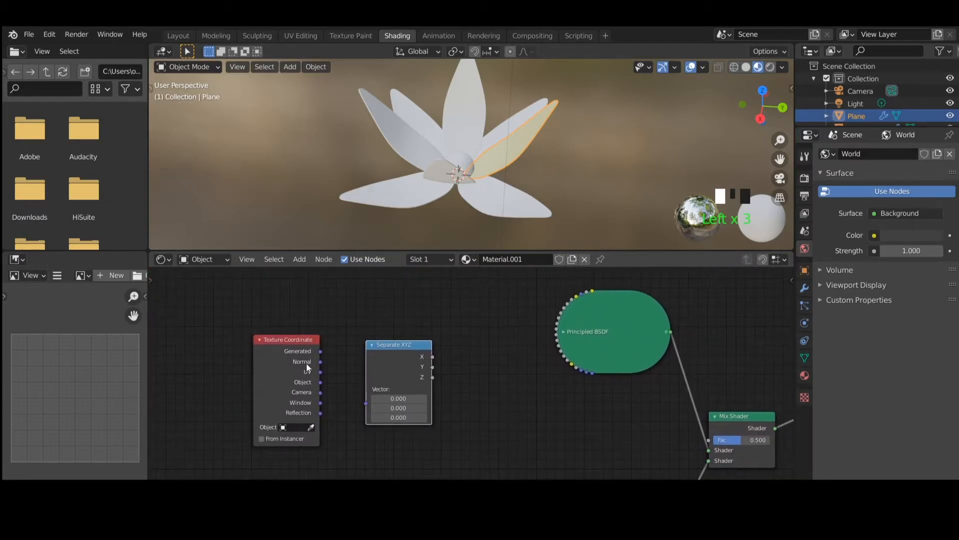
{"action": "left_click_drag", "start_coordinate": [320, 351], "coordinate": [364, 406]}
{"action": "left_click_drag", "start_coordinate": [397, 341], "coordinate": [370, 339]}
- Add a ColorRamp node between the Separate XYZ node and the shader nodes
{"action": "scroll", "coordinate": [475, 386], "scroll_direction": "down", "scroll_amount": 2}
{"action": "middle_click_drag", "start_coordinate": [469, 410], "coordinate": [383, 388]}
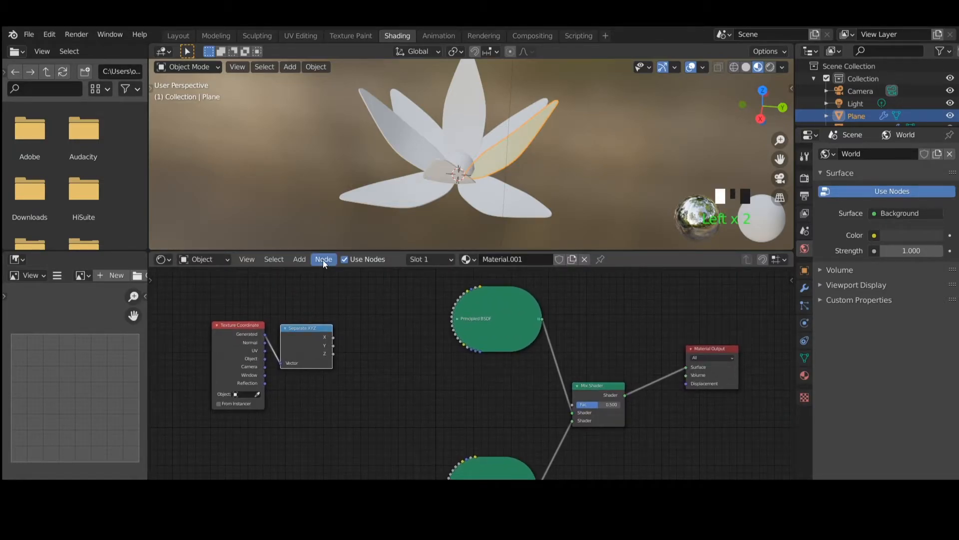
{"action": "left_click", "coordinate": [299, 260]}
{"action": "mouse_move", "coordinate": [319, 271]}
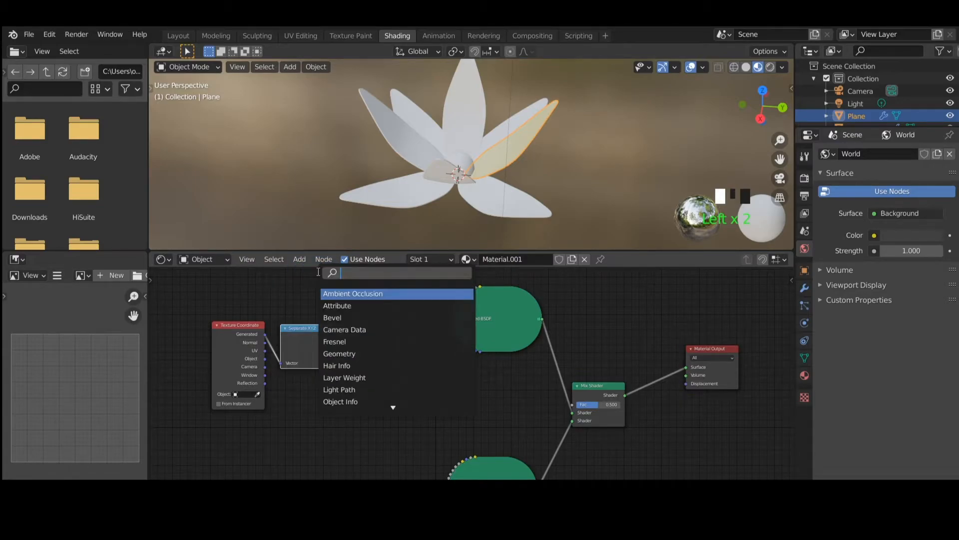
{"action": "type", "text": "color"}
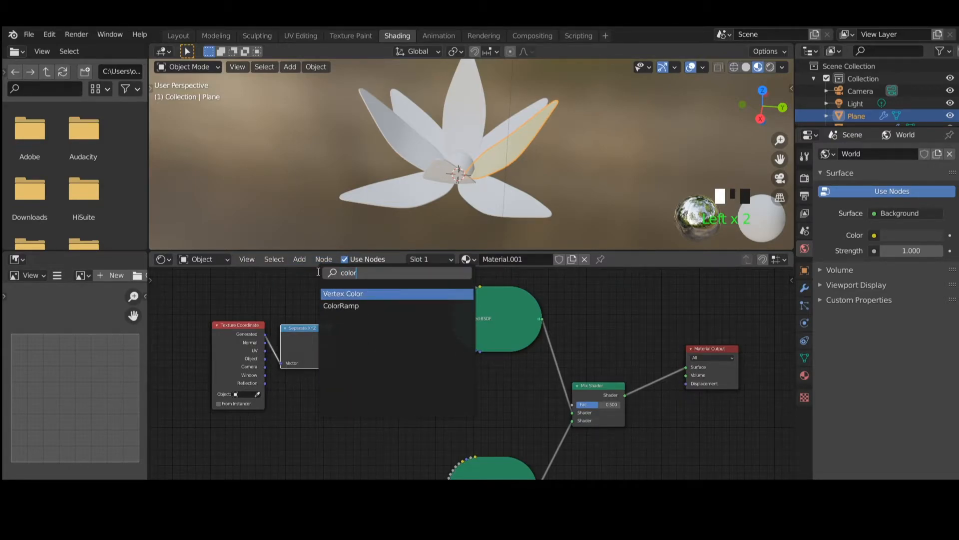
{"action": "key", "text": "Down"}
{"action": "key", "text": "Return"}
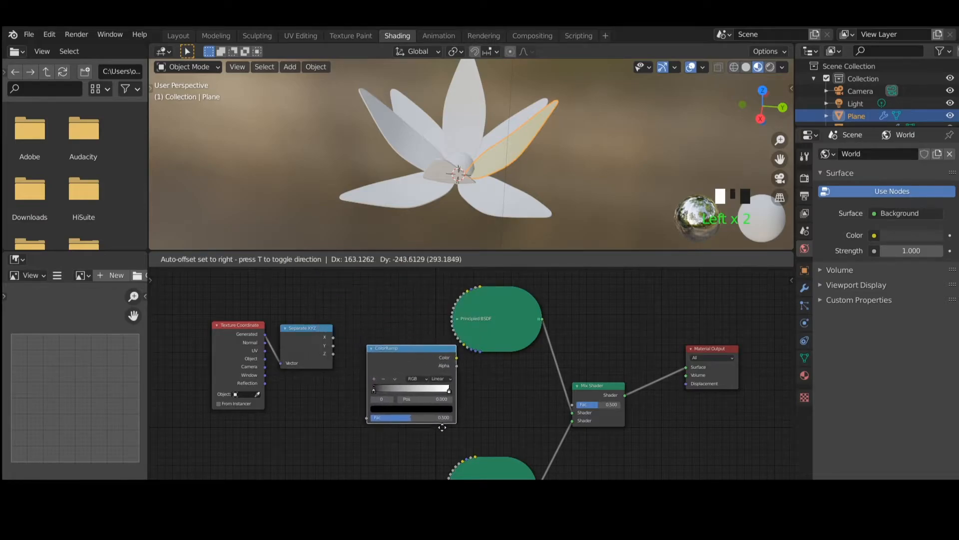
{"action": "left_click", "coordinate": [402, 374]}
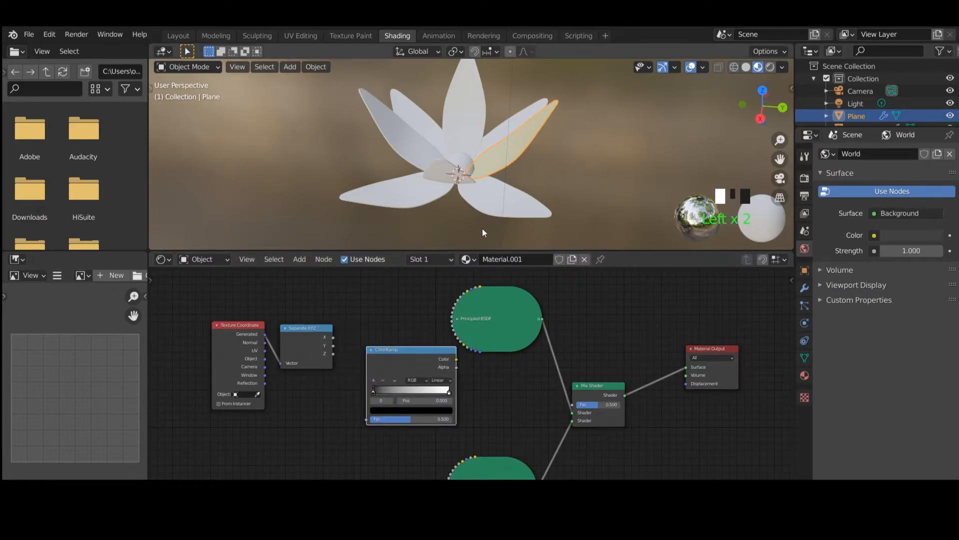
- Reselect the cream-yellow petal, show the Move object gizmo, and set the transform orientation to Local
{"action": "left_click", "coordinate": [560, 161]}
{"action": "left_click", "coordinate": [511, 149]}
{"action": "left_click", "coordinate": [671, 68]}
{"action": "left_click", "coordinate": [619, 178]}
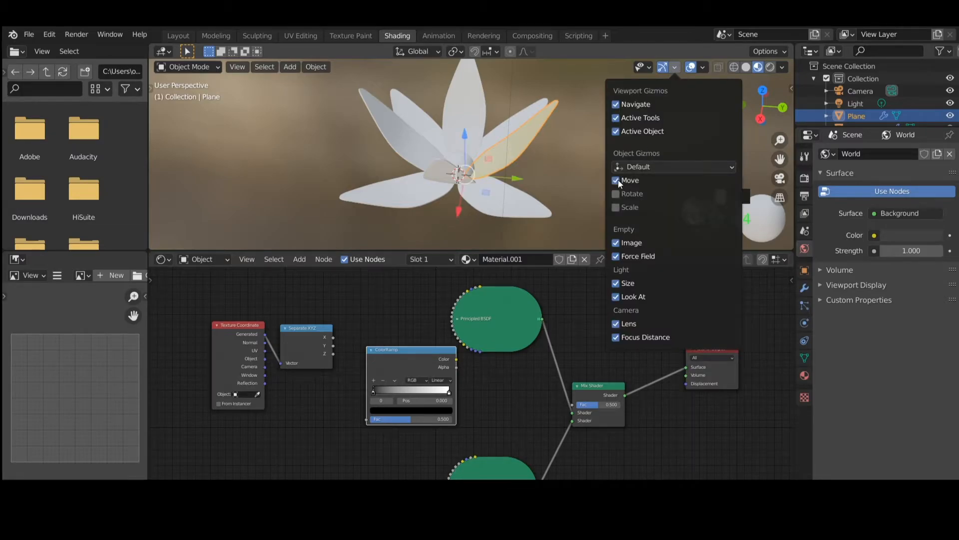
{"action": "middle_click_drag", "start_coordinate": [523, 169], "coordinate": [480, 149]}
{"action": "left_click", "coordinate": [424, 51]}
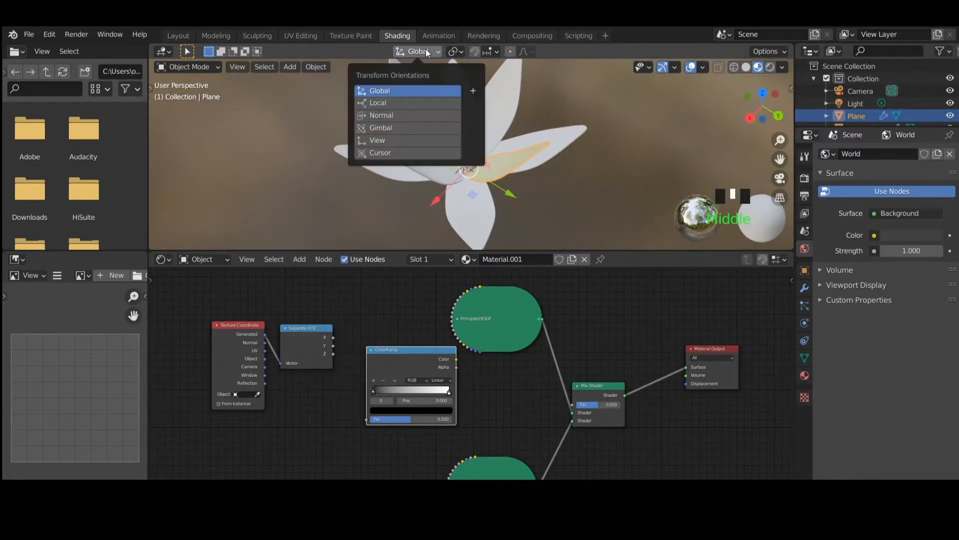
{"action": "left_click", "coordinate": [389, 103]}
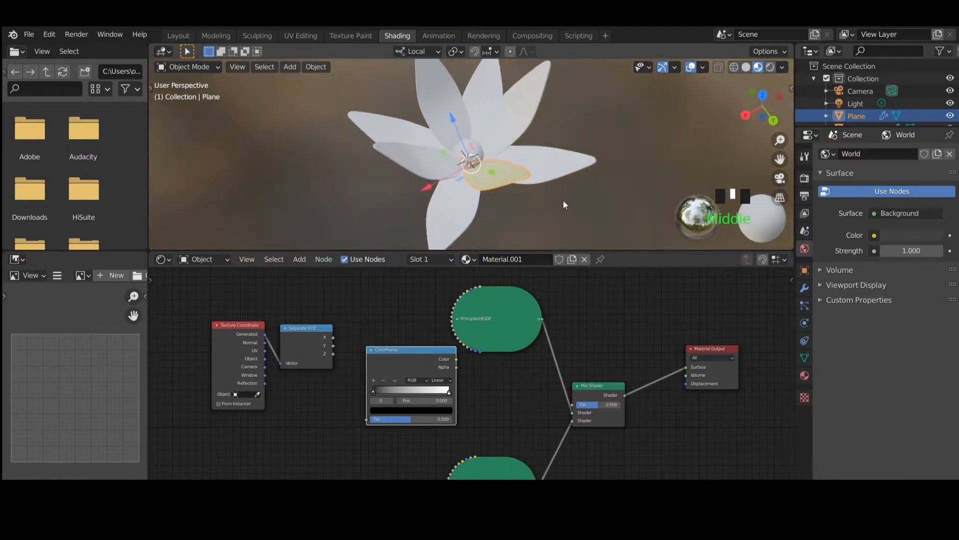
- Connect the Separate XYZ node's Y output to the ColorRamp's Fac input and move the ColorRamp closer to it
{"action": "middle_click_drag", "start_coordinate": [502, 194], "coordinate": [482, 176]}
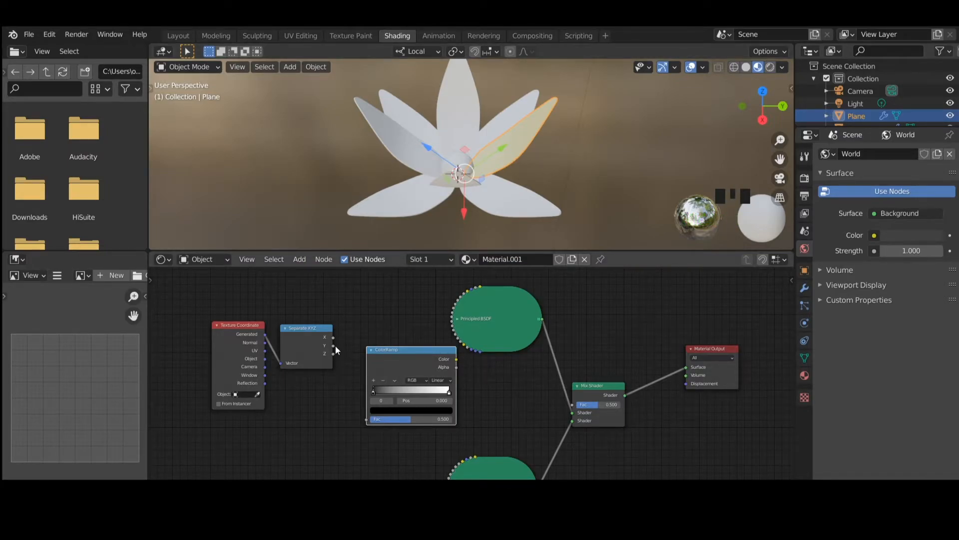
{"action": "left_click_drag", "start_coordinate": [361, 384], "coordinate": [370, 422]}
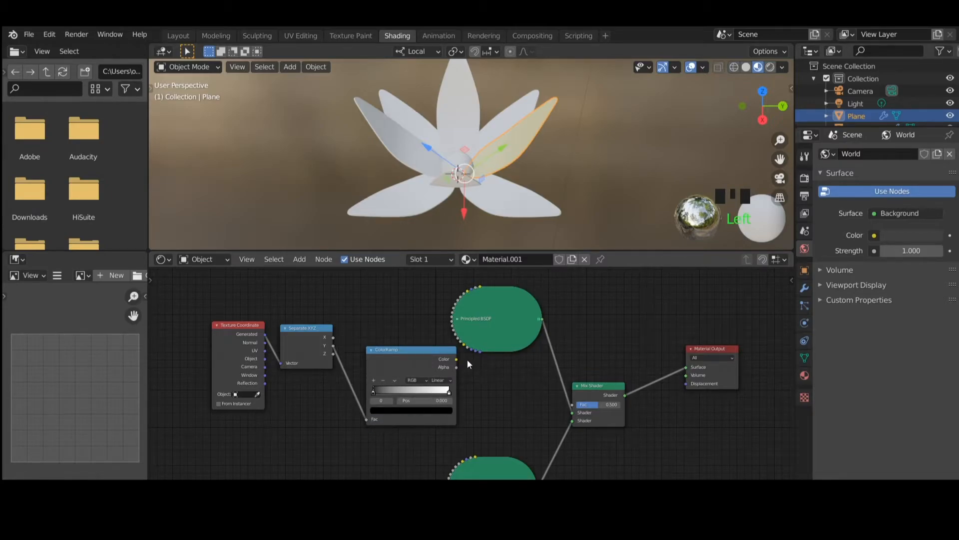
{"action": "mouse_move", "coordinate": [439, 355]}
{"action": "left_mouse_down"}
{"action": "mouse_move", "coordinate": [422, 355]}
{"action": "mouse_move", "coordinate": [426, 367]}
{"action": "left_mouse_up"}
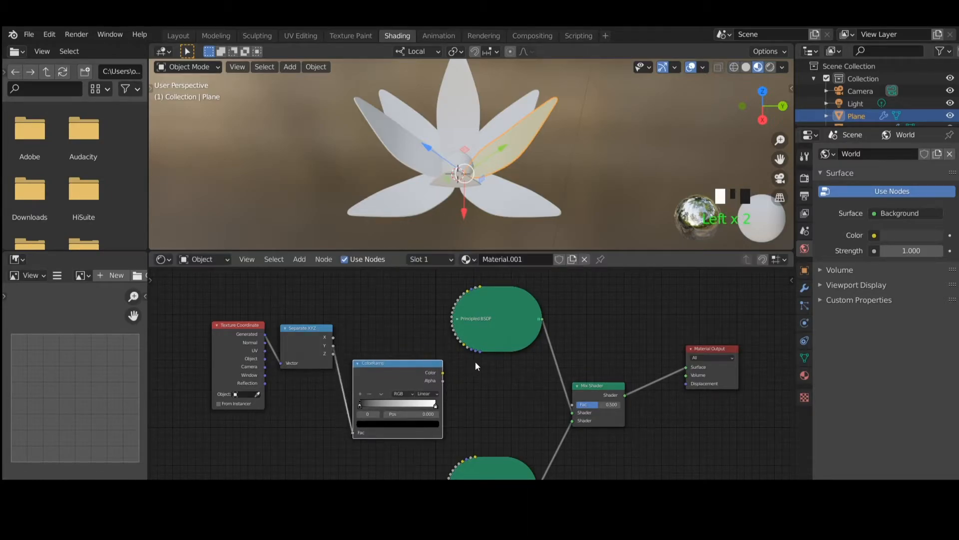
- Move the Mix Shader node up beside the upper Principled BSDF and connect the ColorRamp's Color output to its Fac input
{"action": "scroll", "coordinate": [547, 368], "scroll_direction": "down", "scroll_amount": 1}
{"action": "scroll", "coordinate": [547, 368], "scroll_direction": "down", "scroll_amount": 2}
{"action": "left_click_drag", "start_coordinate": [563, 395], "coordinate": [581, 321]}
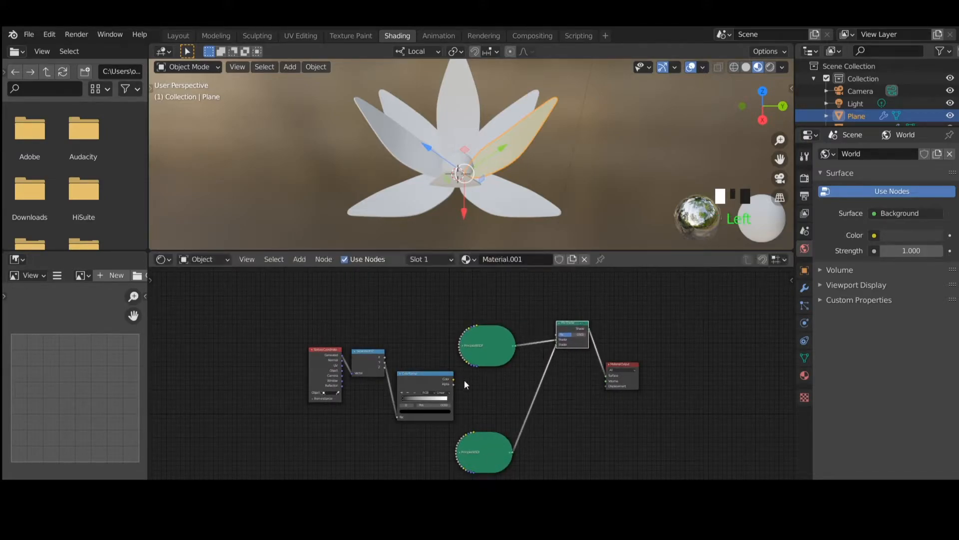
{"action": "scroll", "coordinate": [454, 384], "scroll_direction": "up", "scroll_amount": 3}
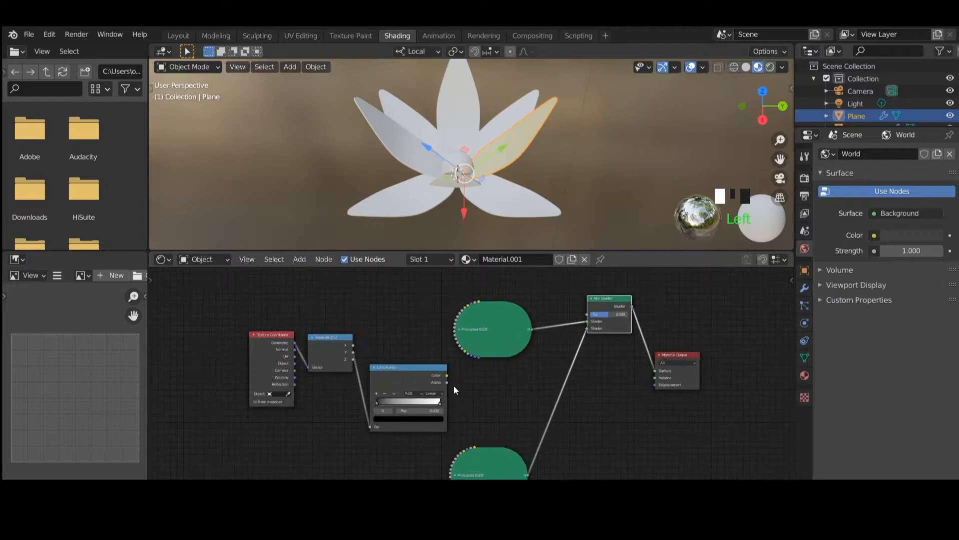
{"action": "left_click_drag", "start_coordinate": [439, 372], "coordinate": [618, 295]}
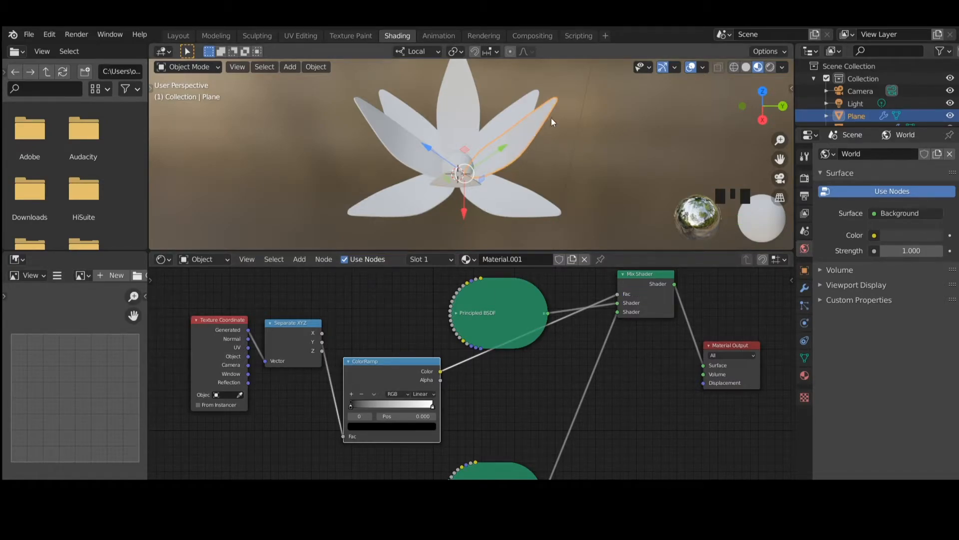
- Adjust the ColorRamp's stops, placing the black stop at 0.417 and pulling the white stop slightly inward
{"action": "scroll", "coordinate": [555, 117], "scroll_direction": "down", "scroll_amount": 2}
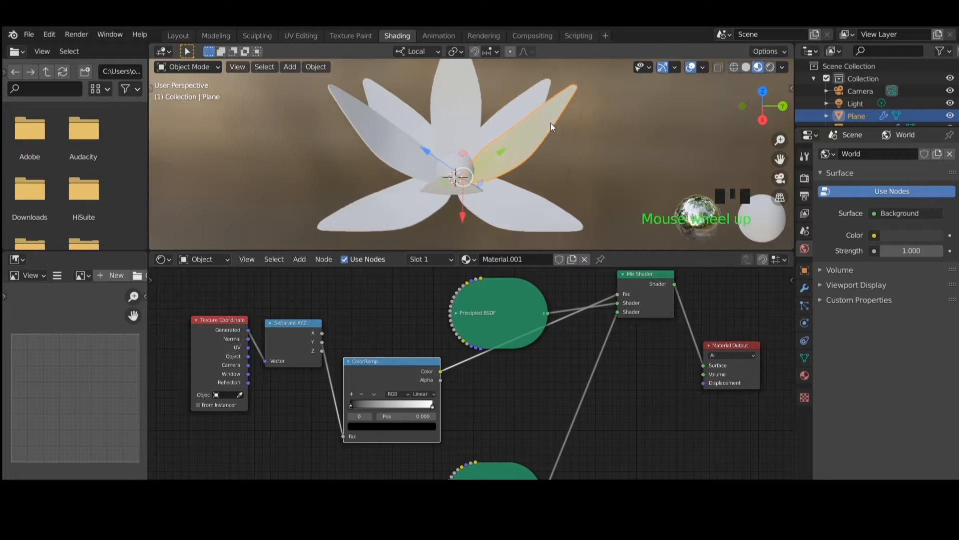
{"action": "scroll", "coordinate": [552, 125], "scroll_direction": "down", "scroll_amount": 2}
{"action": "middle_click_drag", "start_coordinate": [626, 139], "coordinate": [589, 187]}
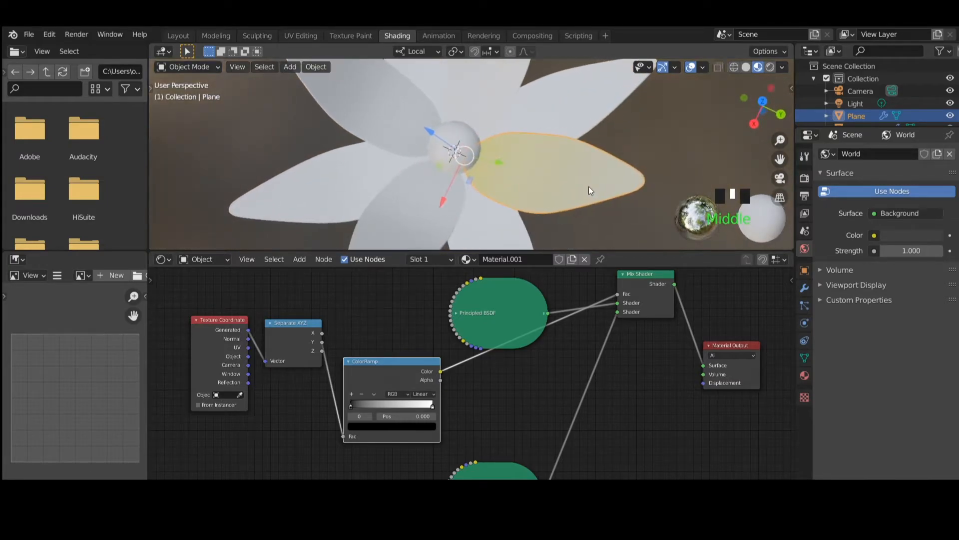
{"action": "left_click_drag", "start_coordinate": [353, 406], "coordinate": [408, 406]}
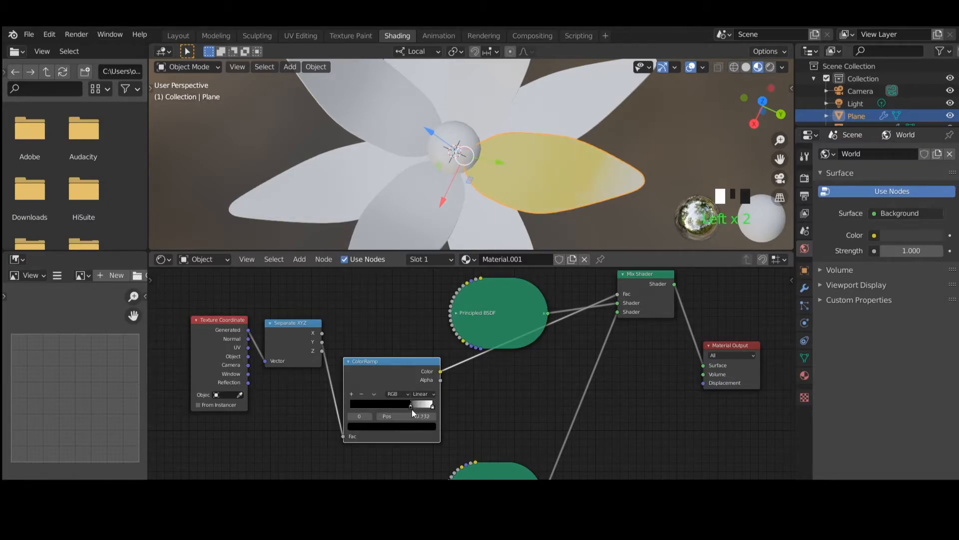
{"action": "middle_click_drag", "start_coordinate": [538, 112], "coordinate": [487, 200]}
{"action": "left_click_drag", "start_coordinate": [432, 410], "coordinate": [340, 405]}
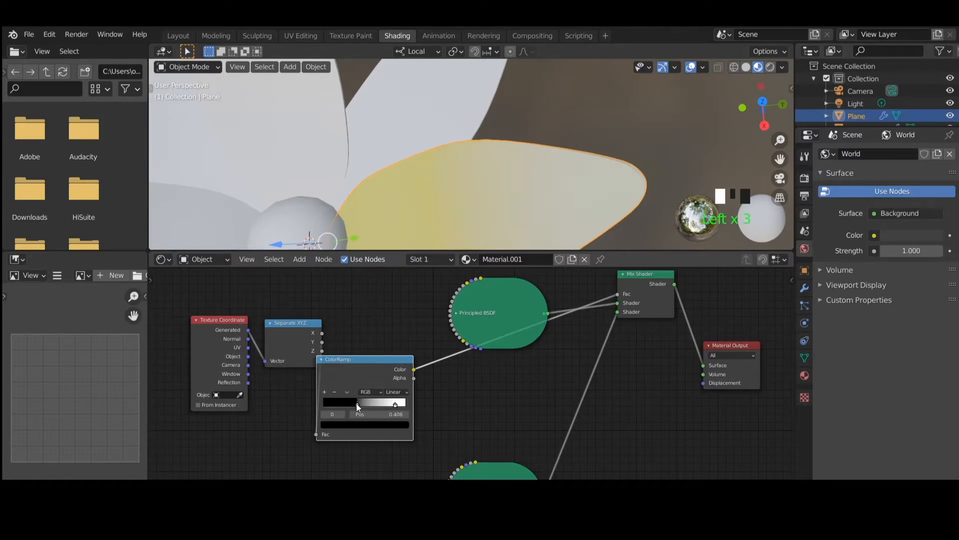
{"action": "scroll", "coordinate": [574, 150], "scroll_direction": "down", "scroll_amount": 5}
{"action": "middle_click_drag", "start_coordinate": [489, 185], "coordinate": [515, 167]}
{"action": "scroll", "coordinate": [596, 133], "scroll_direction": "down", "scroll_amount": 4}
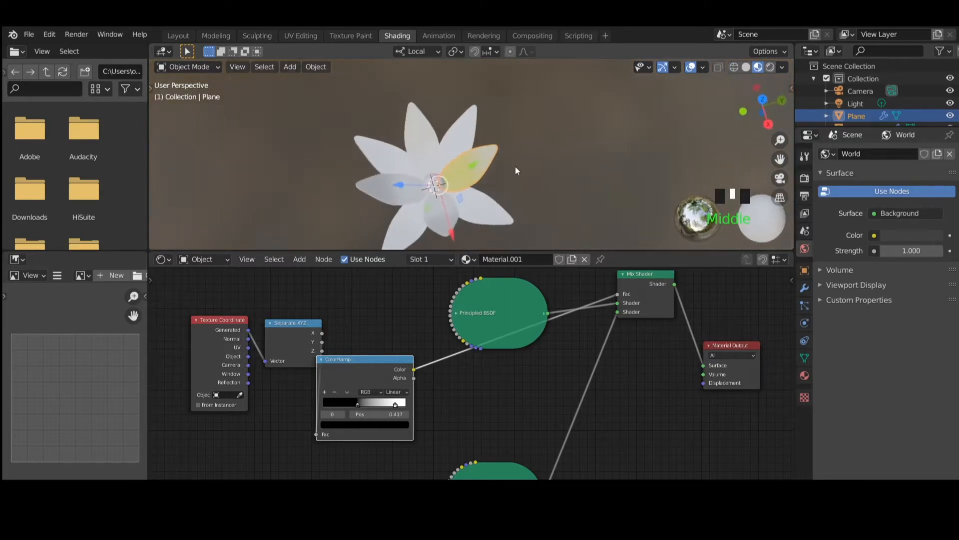
- Return to the Layout workspace and display the flower in Material Preview shading
{"action": "left_click", "coordinate": [176, 35]}
{"action": "left_click", "coordinate": [504, 276]}
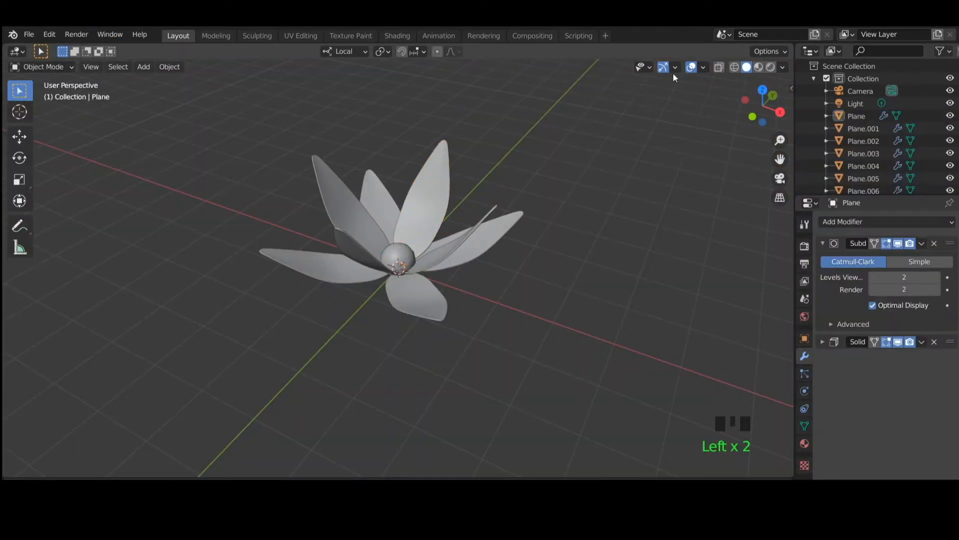
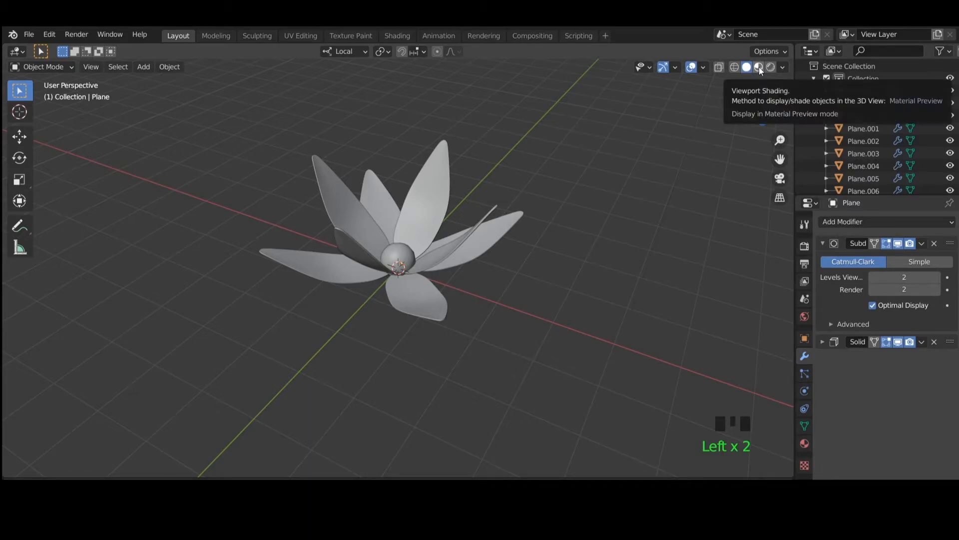
{"action": "left_click", "coordinate": [759, 67]}
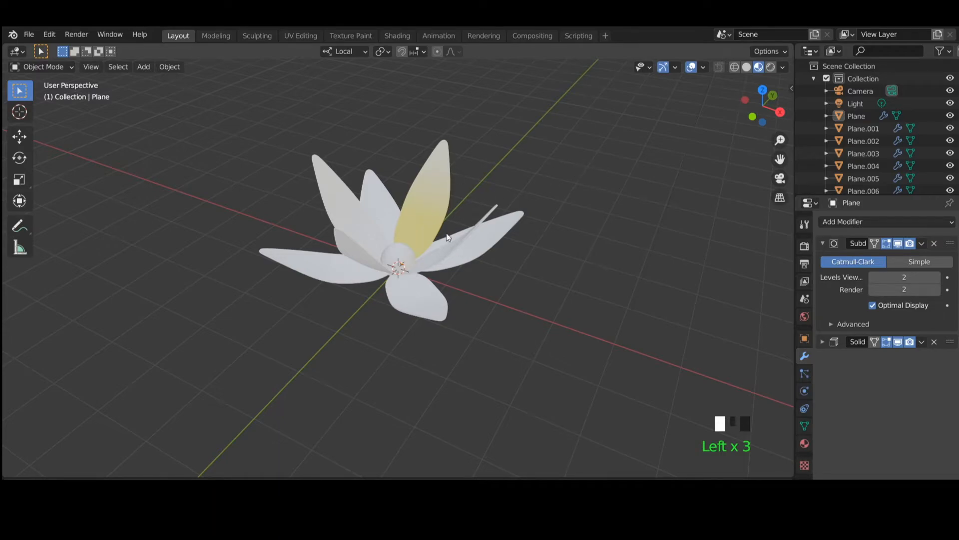
- Select all the plain petals with the yellow gradient petal as the active object, and link its material to them
{"action": "middle_click_drag", "start_coordinate": [339, 232], "coordinate": [357, 200]}
{"action": "left_click", "coordinate": [358, 259]}
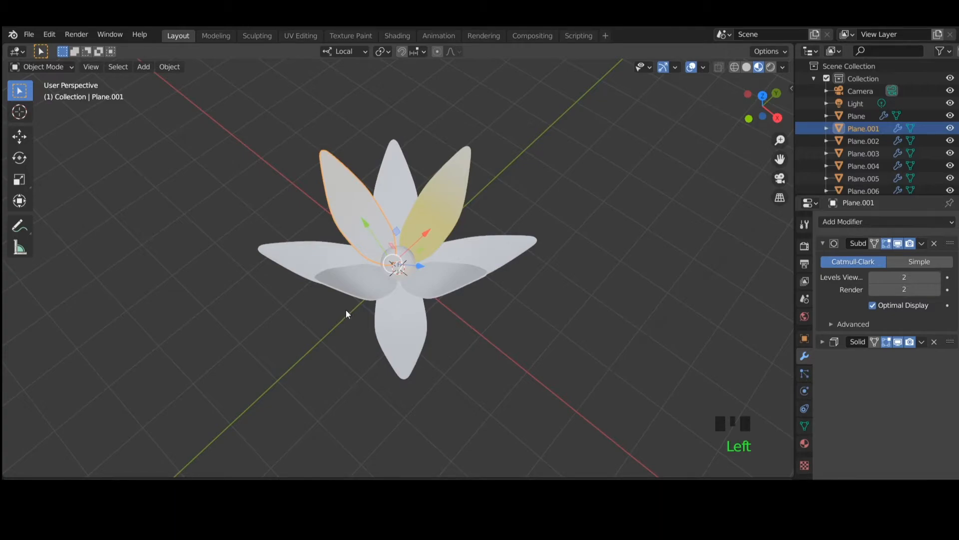
{"action": "left_click", "coordinate": [353, 279], "text": "shift"}
{"action": "left_click", "coordinate": [453, 279], "text": "shift"}
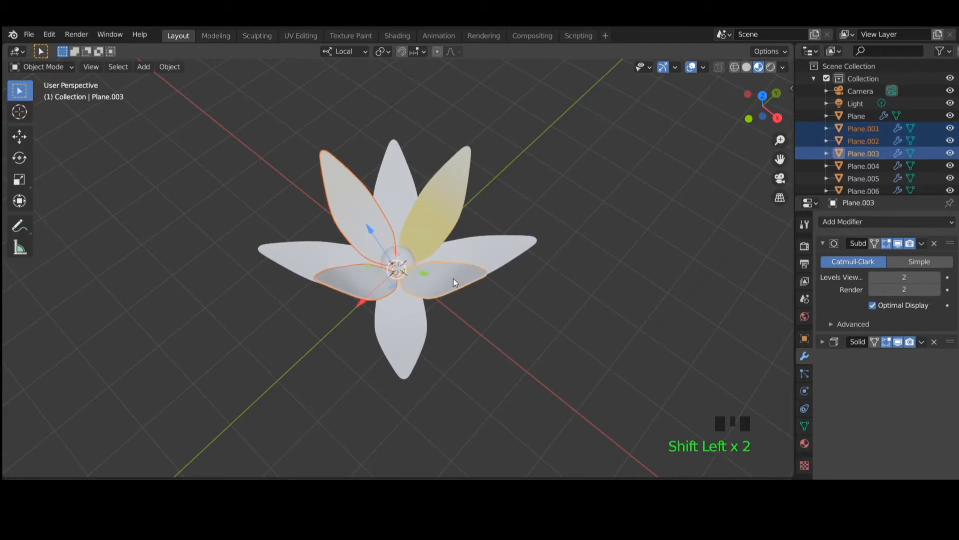
{"action": "left_click", "coordinate": [488, 255], "text": "shift"}
{"action": "left_click", "coordinate": [395, 191], "text": "shift"}
{"action": "left_click", "coordinate": [287, 256], "text": "shift"}
{"action": "left_click", "coordinate": [414, 328], "text": "shift"}
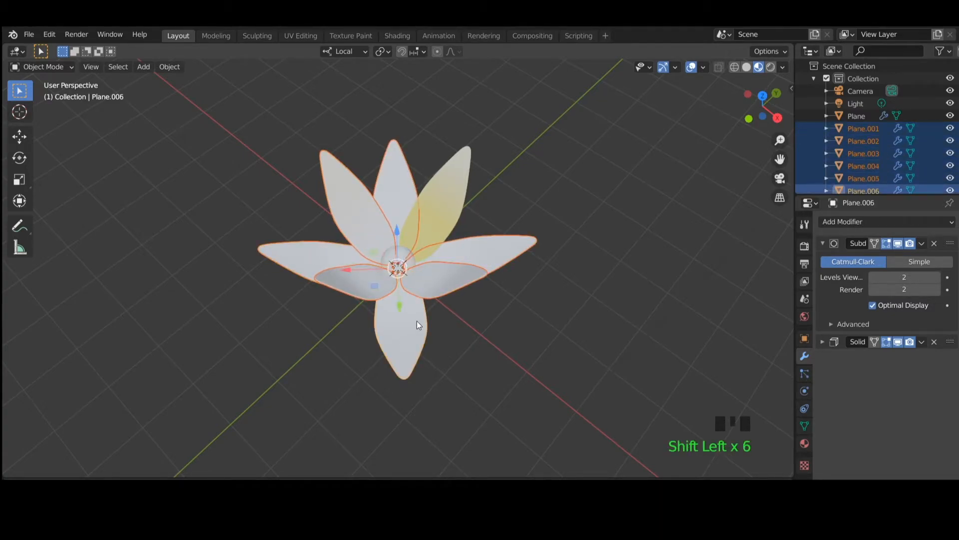
{"action": "left_click", "coordinate": [449, 196], "text": "shift"}
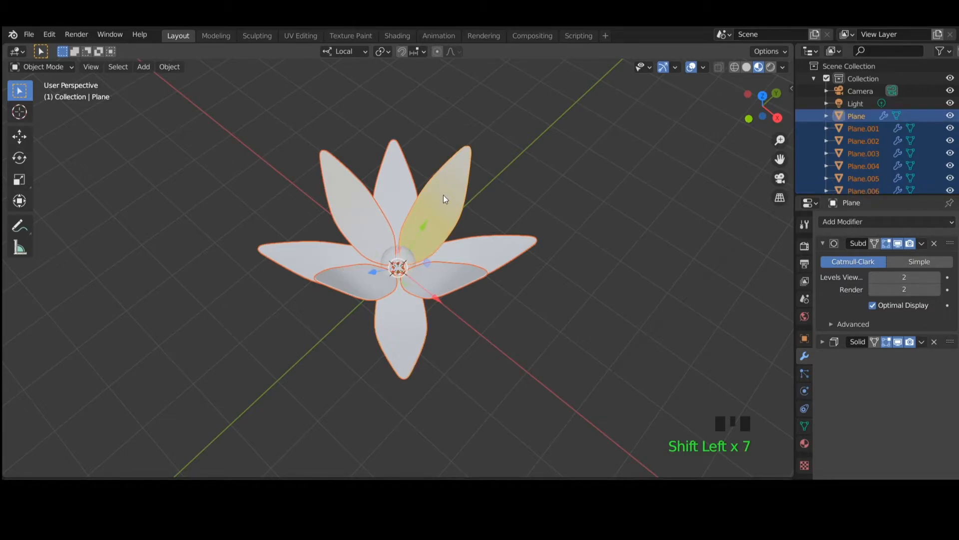
{"action": "key", "text": "ctrl+l"}
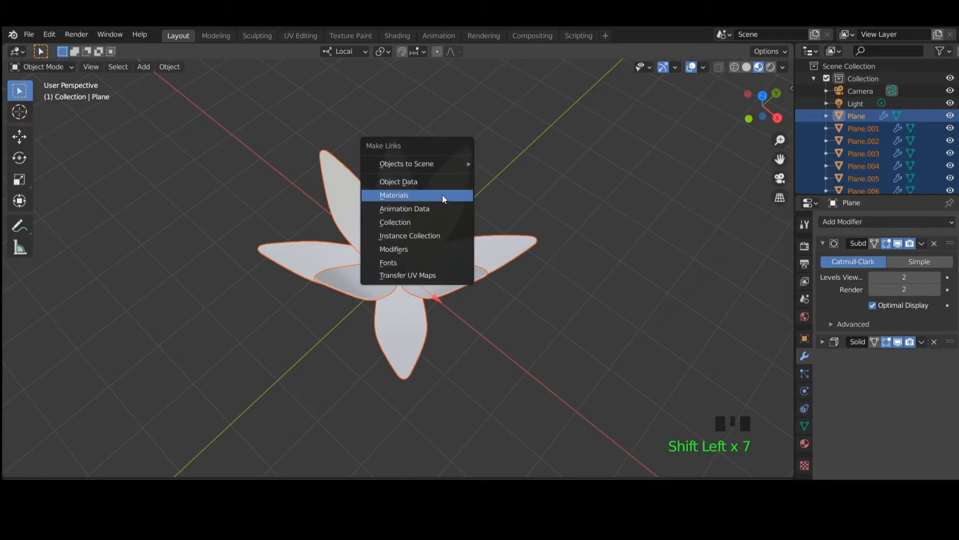
{"action": "left_click", "coordinate": [411, 195]}
{"action": "left_click", "coordinate": [536, 352]}
{"action": "middle_click_drag", "start_coordinate": [535, 352], "coordinate": [443, 264]}
{"action": "middle_click_drag", "start_coordinate": [622, 367], "coordinate": [514, 326]}
- Give the centre sphere a new material with an orange base colour of hue 0.086, saturation 0.655 and value 0.840
{"action": "left_click", "coordinate": [406, 255]}
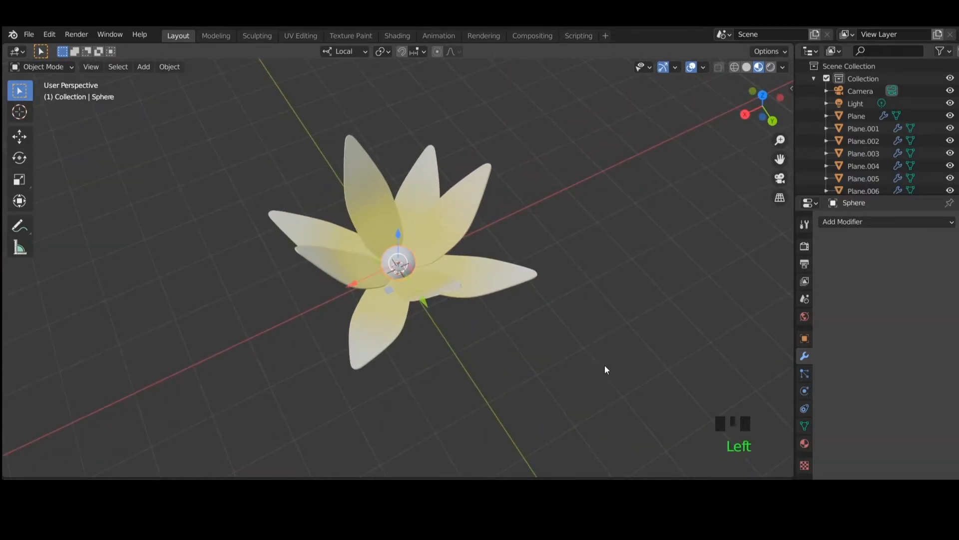
{"action": "left_click", "coordinate": [804, 443]}
{"action": "left_click", "coordinate": [896, 275]}
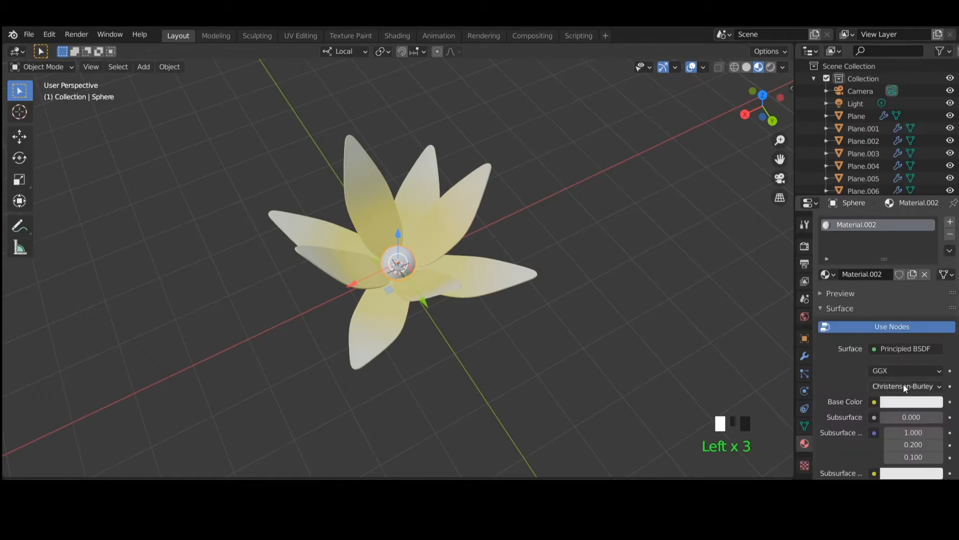
{"action": "left_click", "coordinate": [909, 403]}
{"action": "left_click", "coordinate": [865, 298]}
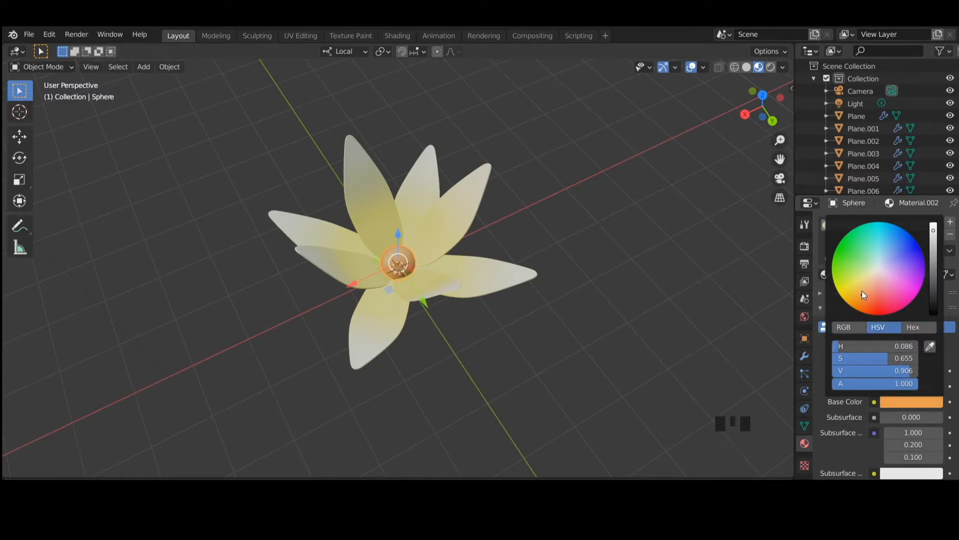
{"action": "left_click", "coordinate": [934, 236]}
{"action": "left_click", "coordinate": [711, 339]}
- Brighten the centre sphere's orange base colour to a value of 0.872
{"action": "middle_click_drag", "start_coordinate": [537, 305], "coordinate": [412, 265]}
{"action": "left_click", "coordinate": [412, 265]}
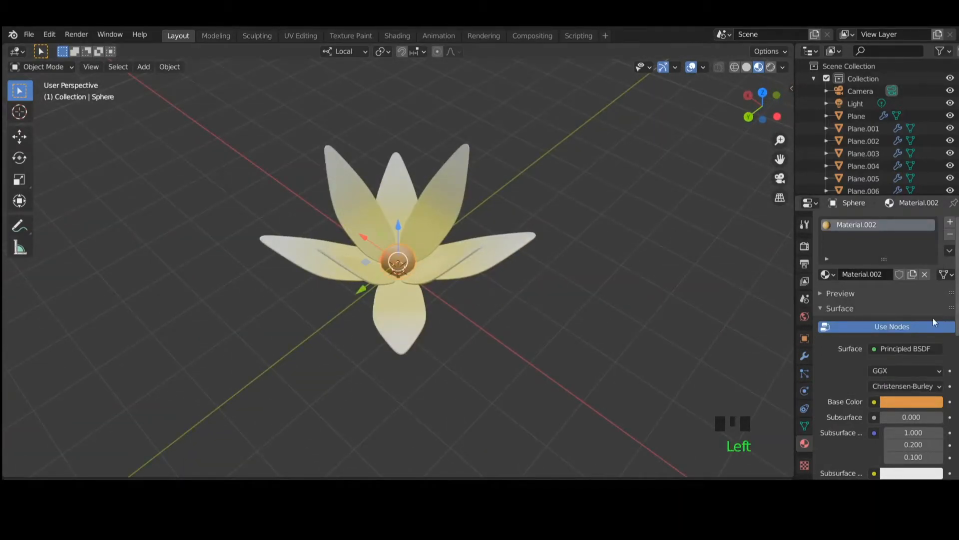
{"action": "left_click", "coordinate": [902, 403]}
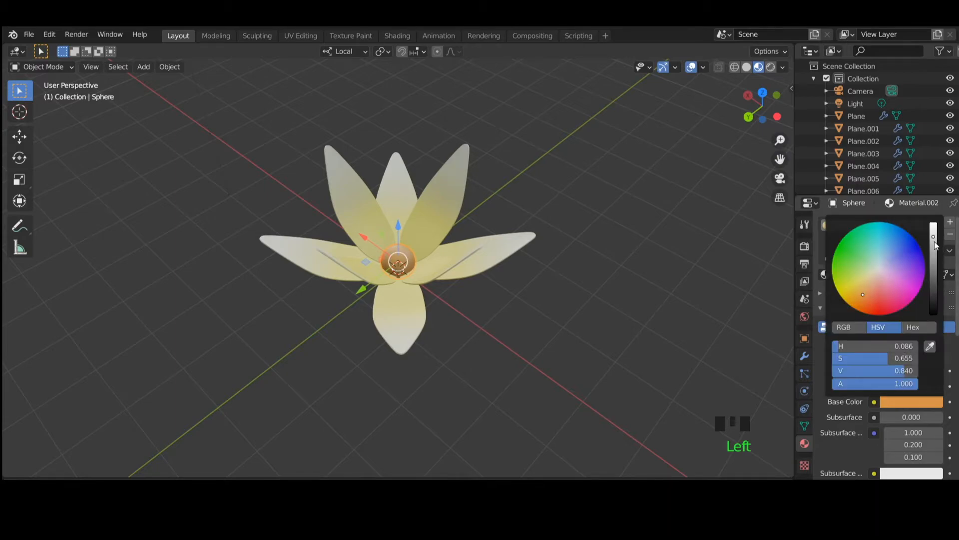
{"action": "left_click", "coordinate": [692, 323]}
{"action": "left_click", "coordinate": [600, 325]}
{"action": "middle_click_drag", "start_coordinate": [532, 304], "coordinate": [494, 326]}
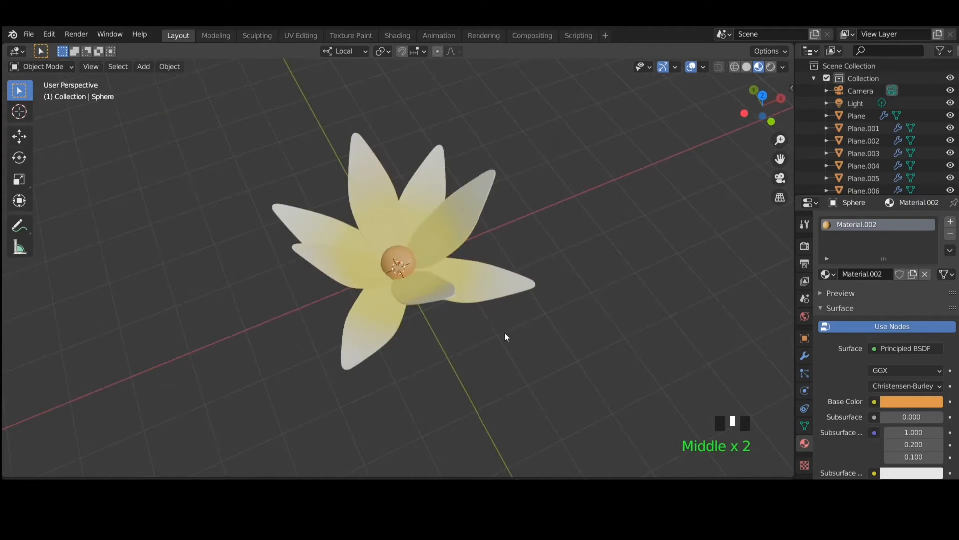
{"action": "middle_click_drag", "start_coordinate": [551, 332], "coordinate": [510, 328]}
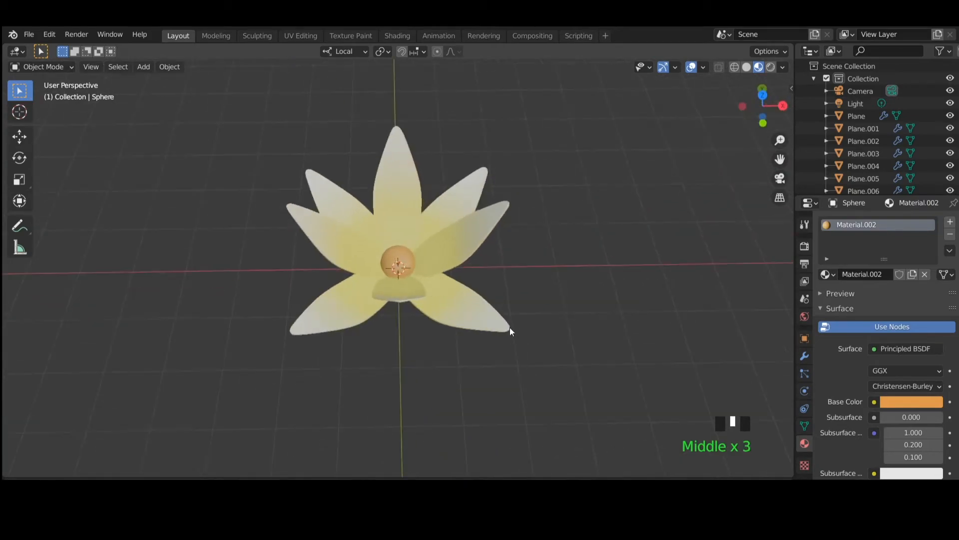
- Set the scene's colour management view transform to Standard
{"action": "left_click", "coordinate": [805, 245]}
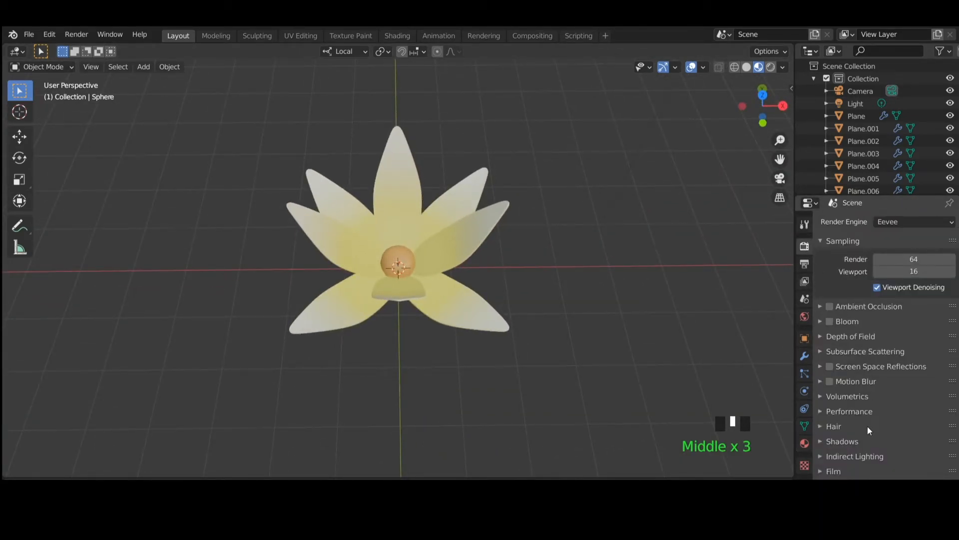
{"action": "scroll", "coordinate": [849, 457], "scroll_direction": "down", "scroll_amount": 1}
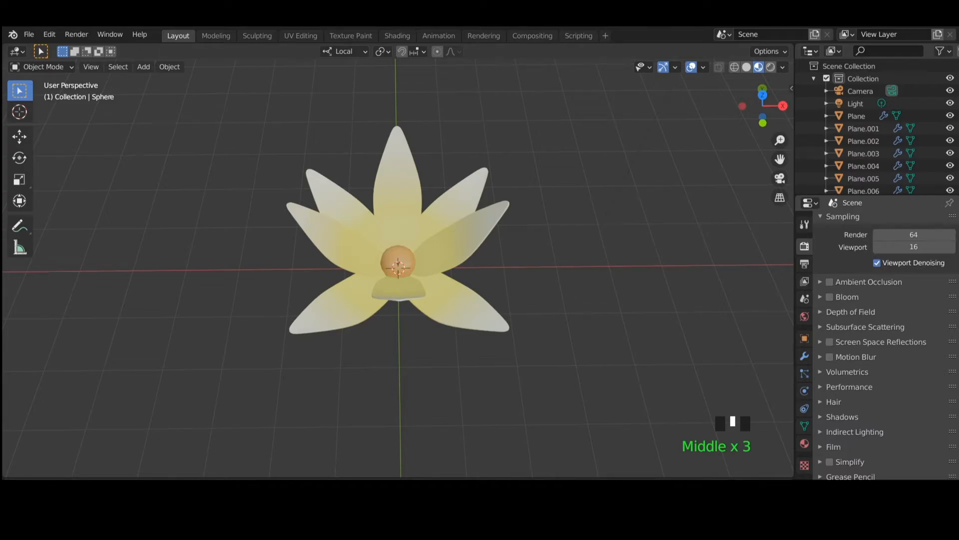
{"action": "scroll", "coordinate": [877, 470], "scroll_direction": "down", "scroll_amount": 3}
{"action": "left_click", "coordinate": [889, 422]}
{"action": "scroll", "coordinate": [889, 420], "scroll_direction": "down", "scroll_amount": 1}
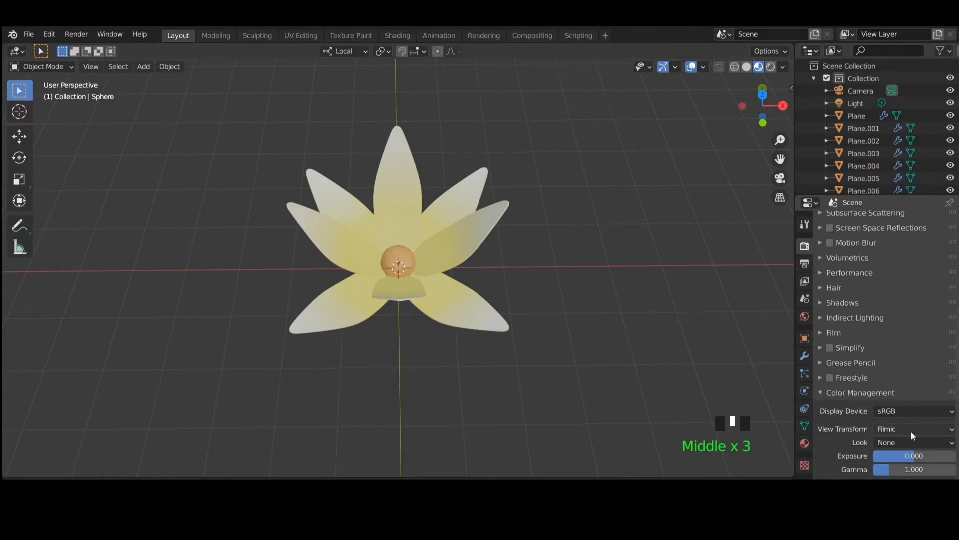
{"action": "left_click", "coordinate": [910, 428]}
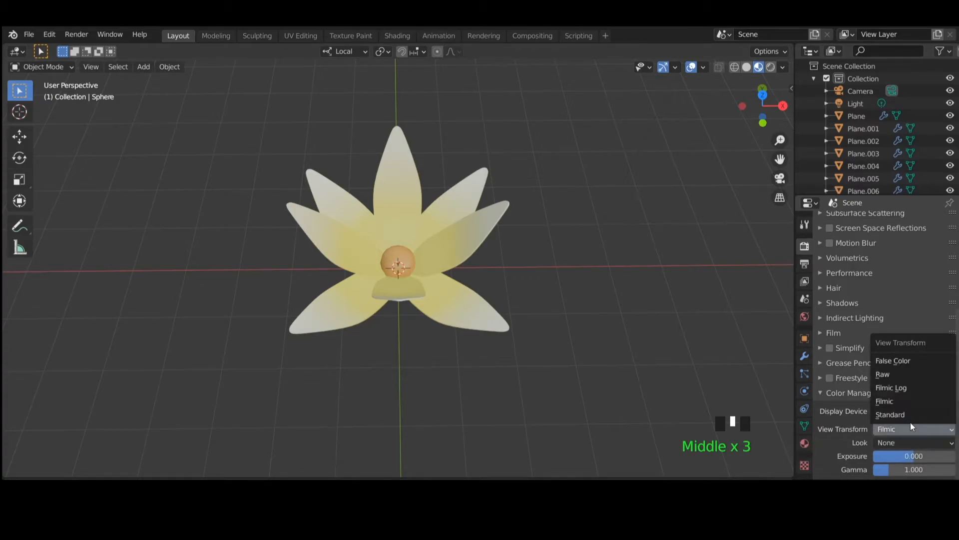
{"action": "left_click", "coordinate": [909, 414]}
{"action": "middle_click_drag", "start_coordinate": [576, 287], "coordinate": [402, 287]}
- Change the centre sphere's base colour to a deep golden yellow
{"action": "left_click", "coordinate": [402, 263]}
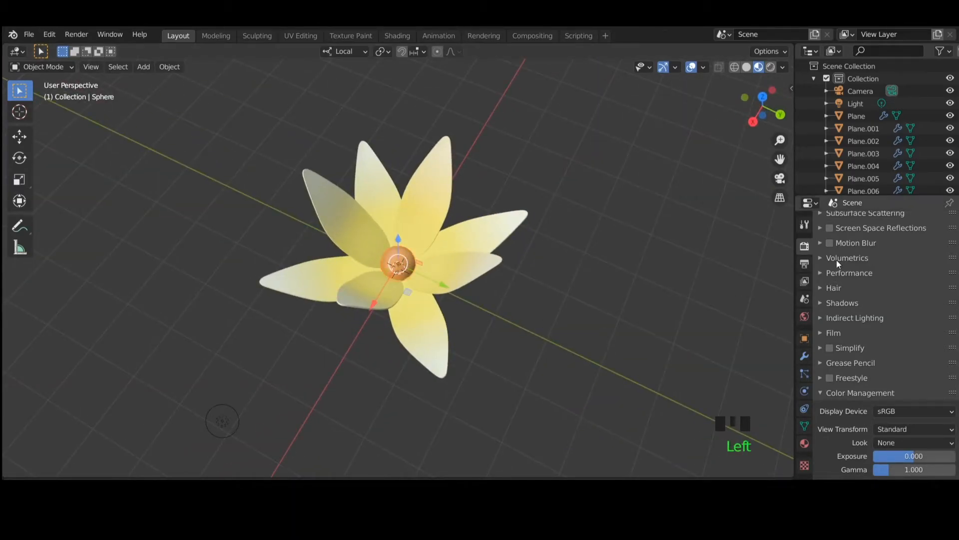
{"action": "left_click", "coordinate": [806, 442]}
{"action": "left_click", "coordinate": [913, 400]}
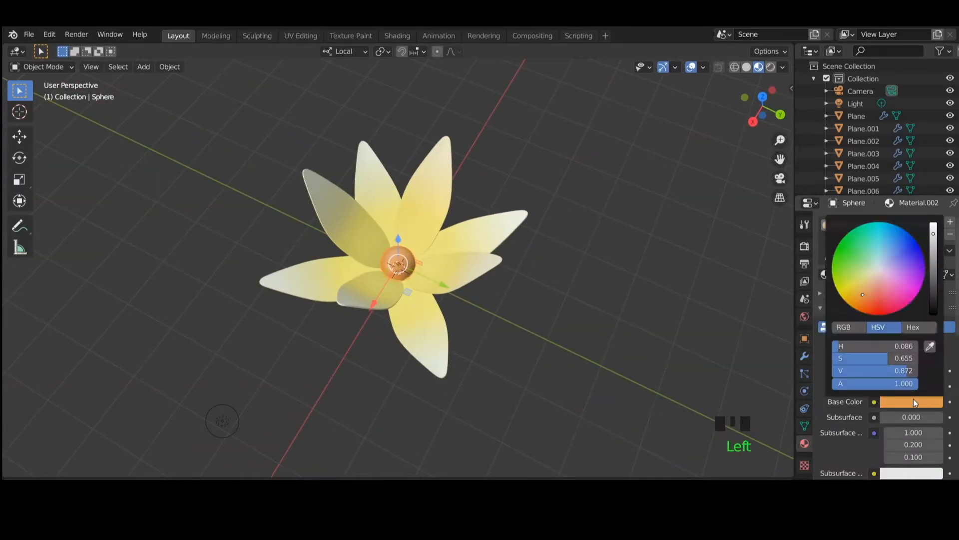
{"action": "left_click", "coordinate": [859, 291]}
{"action": "left_click", "coordinate": [862, 290]}
{"action": "left_click", "coordinate": [853, 290]}
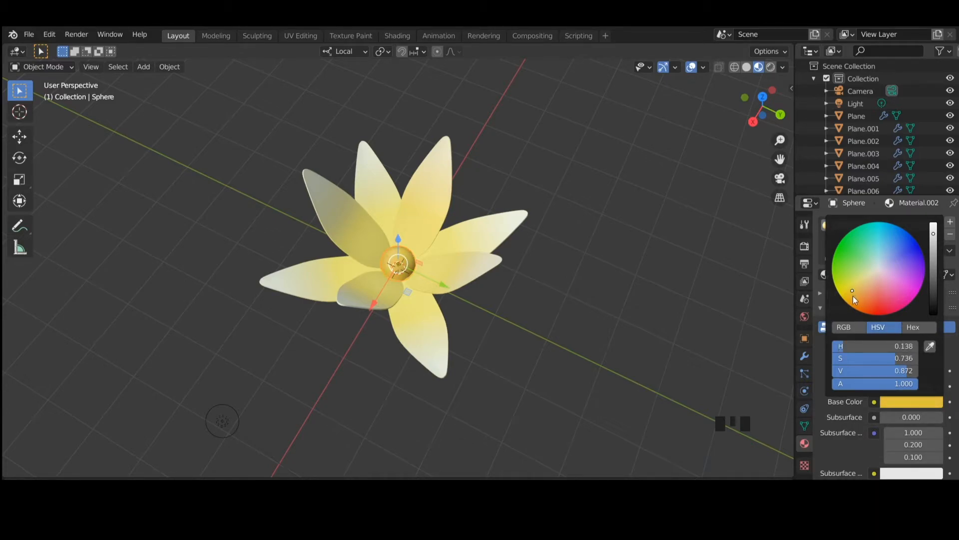
{"action": "left_click", "coordinate": [522, 314]}
{"action": "middle_click_drag", "start_coordinate": [522, 315], "coordinate": [409, 265]}
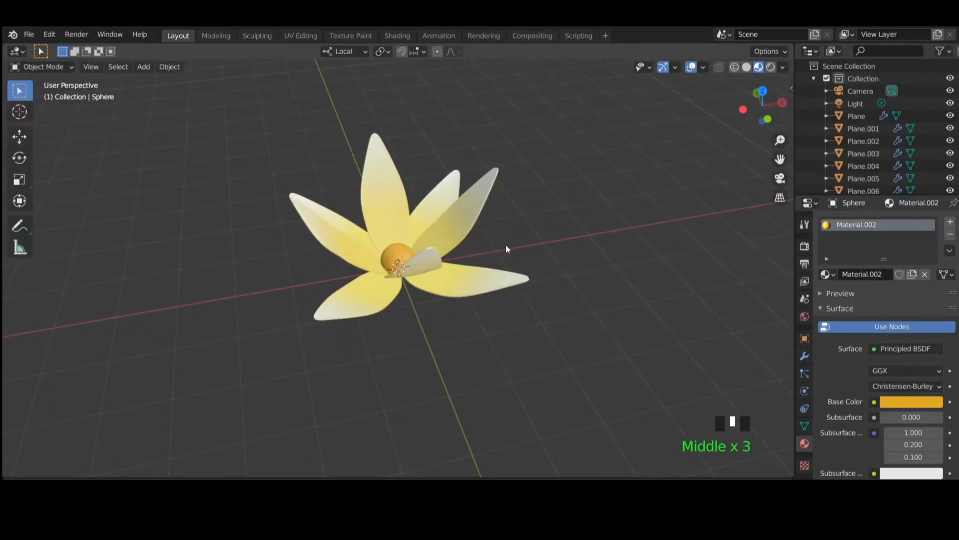
- Reshape petal Plane.003 by moving its mid-surface vertex about 0.16 m with smooth proportional editing at size 0.68, and return to Object Mode
{"action": "left_click", "coordinate": [455, 221]}
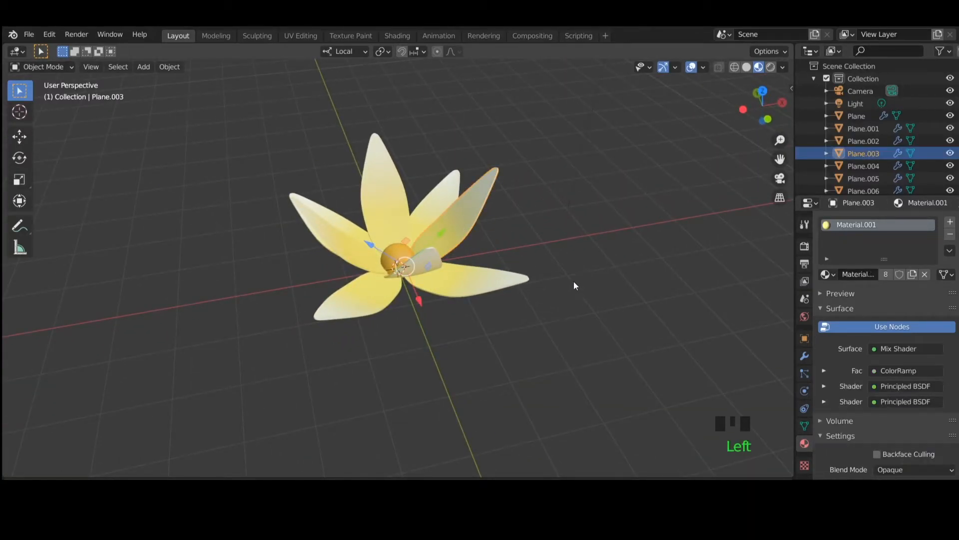
{"action": "middle_click_drag", "start_coordinate": [574, 285], "coordinate": [473, 330]}
{"action": "key", "text": "Tab"}
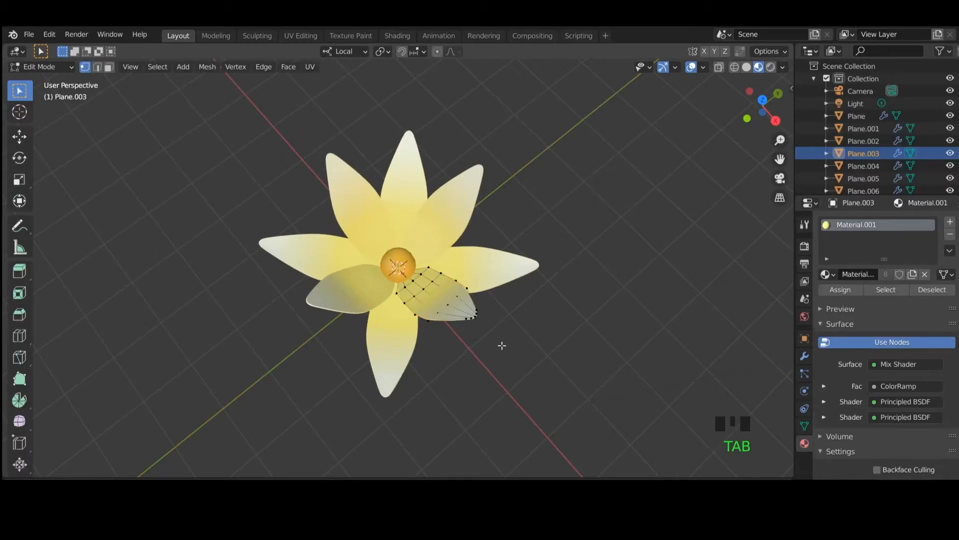
{"action": "scroll", "coordinate": [501, 345], "scroll_direction": "up", "scroll_amount": 3}
{"action": "middle_click_drag", "start_coordinate": [502, 345], "coordinate": [664, 336]}
{"action": "left_click", "coordinate": [87, 68]}
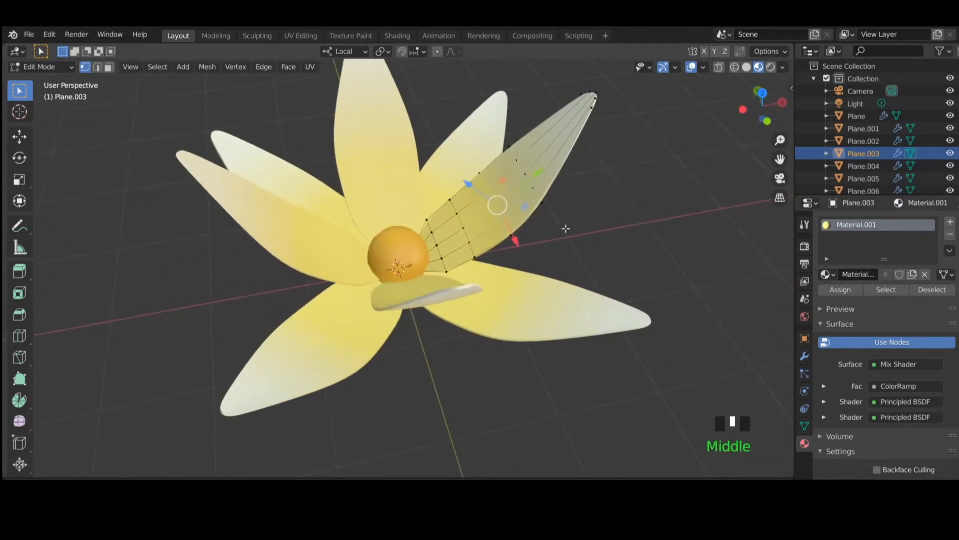
{"action": "left_click", "coordinate": [436, 52]}
{"action": "key", "text": "g"}
{"action": "scroll", "coordinate": [527, 220], "scroll_direction": "up", "scroll_amount": 14}
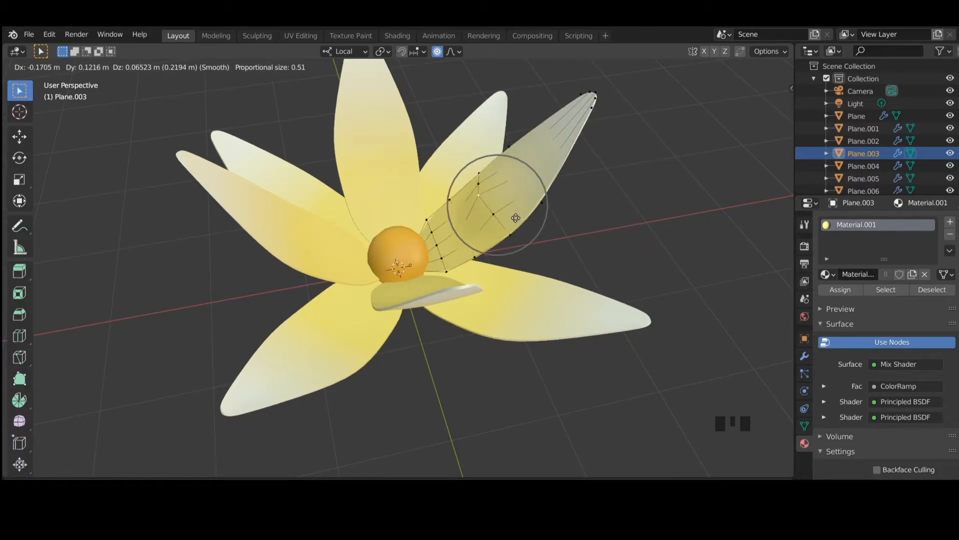
{"action": "scroll", "coordinate": [535, 212], "scroll_direction": "down", "scroll_amount": 3}
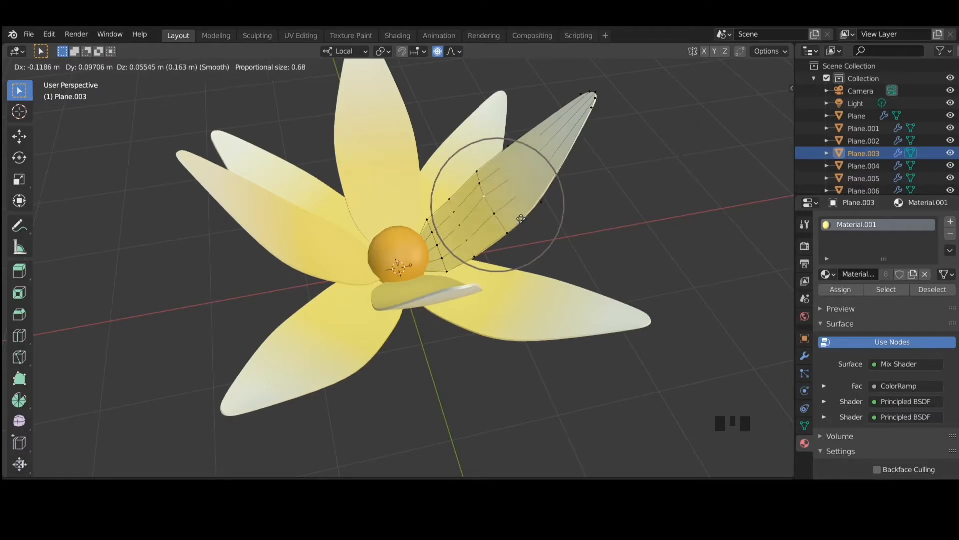
{"action": "left_click", "coordinate": [521, 218]}
{"action": "middle_click_drag", "start_coordinate": [521, 216], "coordinate": [464, 208]}
{"action": "key", "text": "Tab"}
{"action": "left_click", "coordinate": [555, 238]}
{"action": "left_click", "coordinate": [505, 324]}
- Isolate the flower's centre sphere in local view and look at it from the right orthographic view
{"action": "middle_click_drag", "start_coordinate": [477, 316], "coordinate": [406, 241]}
{"action": "middle_click_drag", "start_coordinate": [362, 367], "coordinate": [492, 76]}
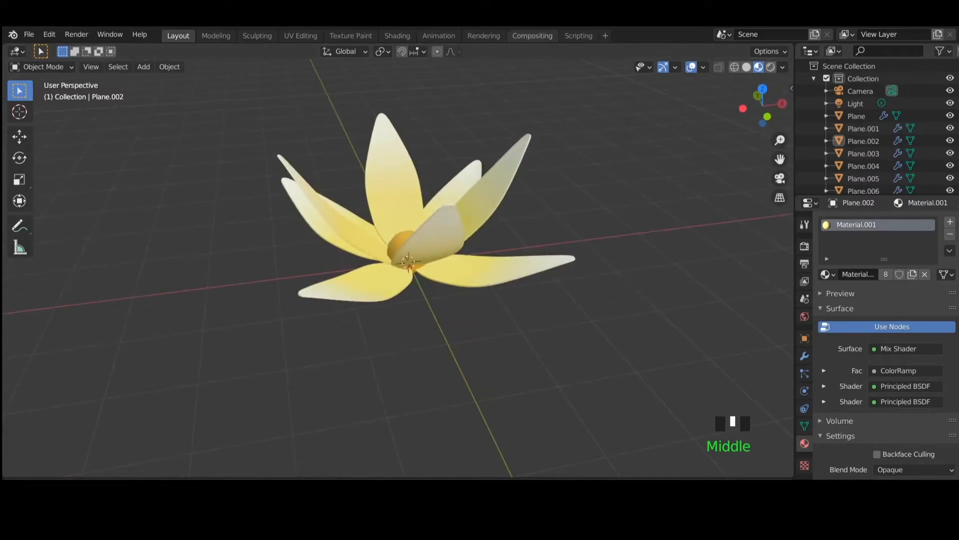
{"action": "scroll", "coordinate": [317, 247], "scroll_direction": "up", "scroll_amount": 3}
{"action": "left_click", "coordinate": [318, 249]}
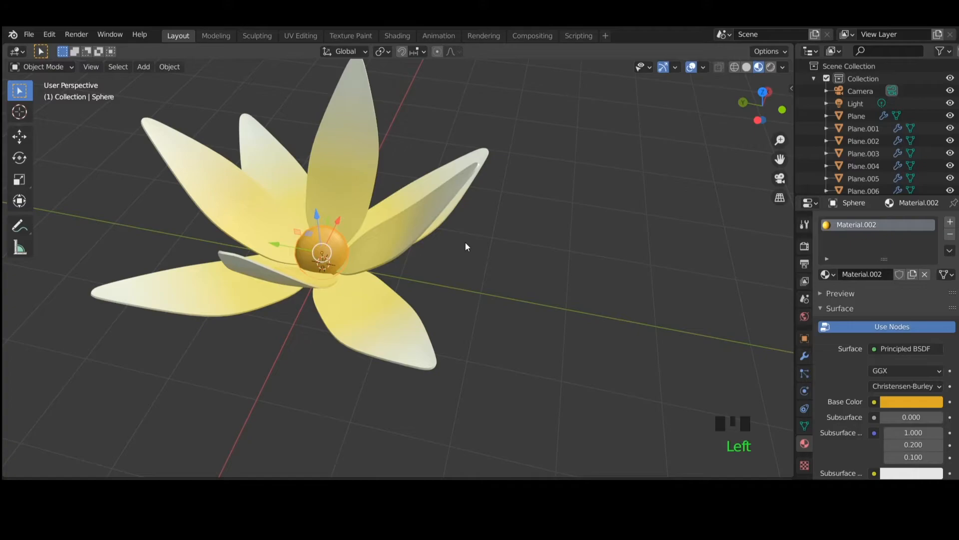
{"action": "key", "text": "slash"}
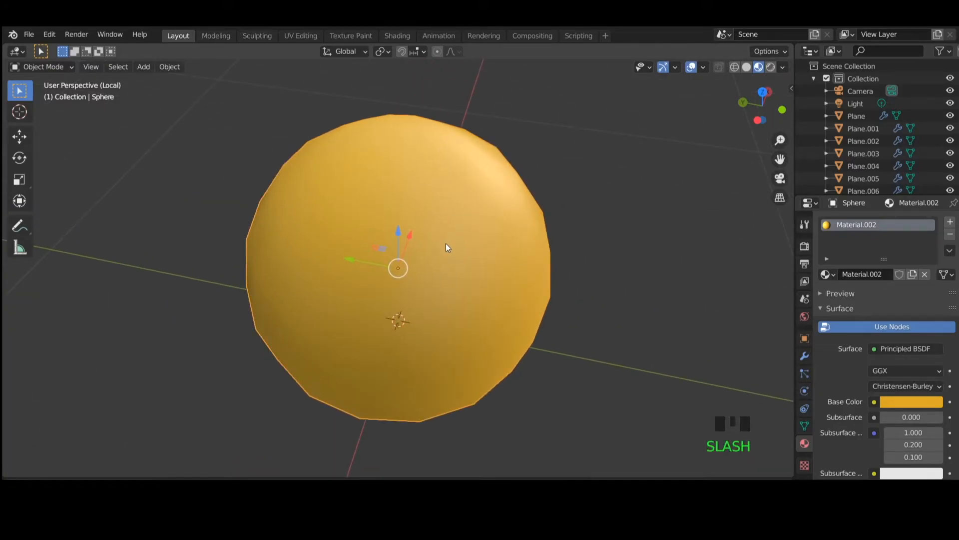
{"action": "scroll", "coordinate": [487, 281], "scroll_direction": "down", "scroll_amount": 3}
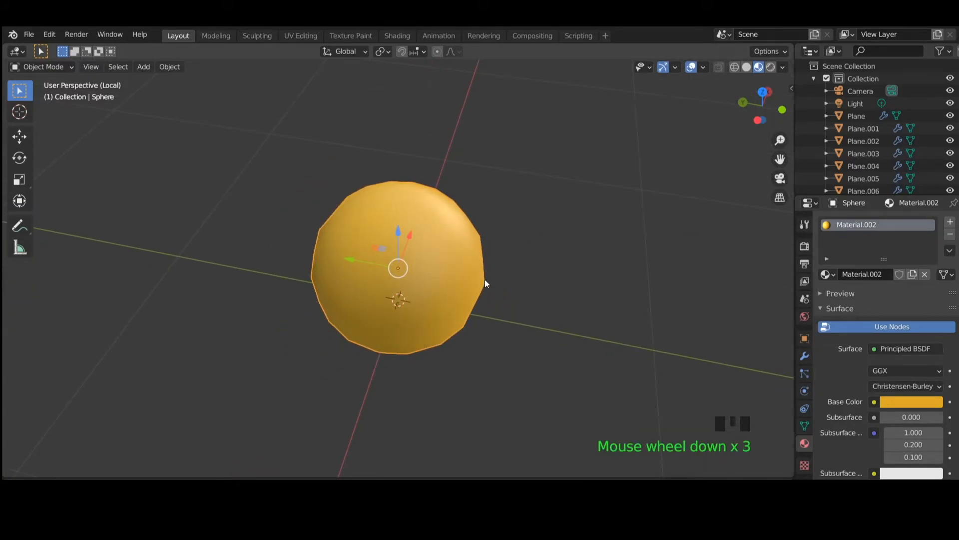
{"action": "middle_click_drag", "start_coordinate": [458, 276], "coordinate": [475, 219]}
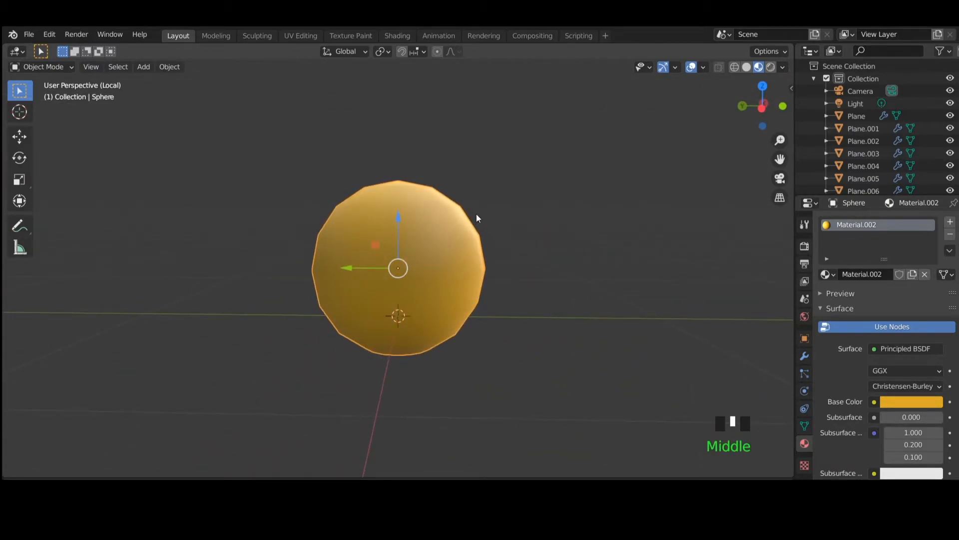
{"action": "key", "text": "KP_3"}
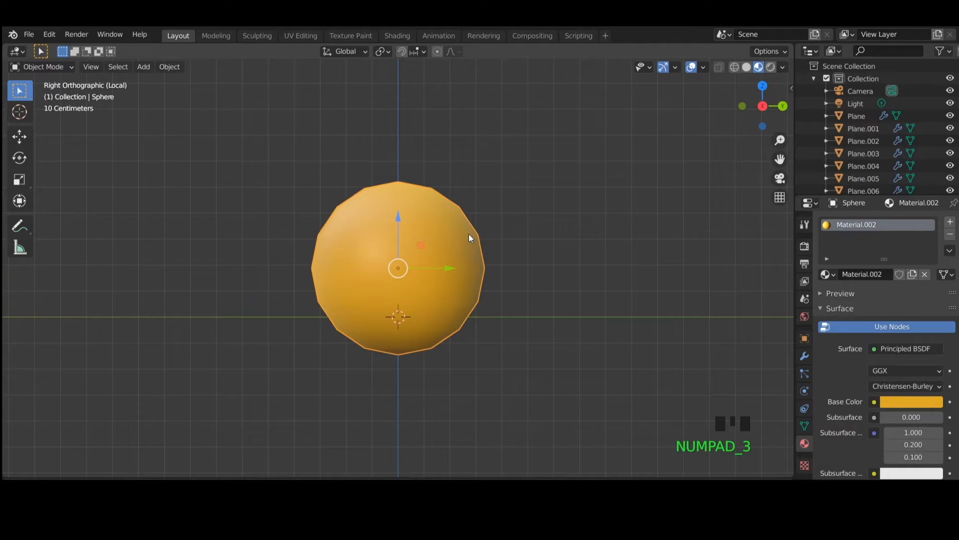
- Edit the sphere's mesh with X-ray enabled and select all the vertices in its lower part, below the equator
{"action": "key", "text": "Tab"}
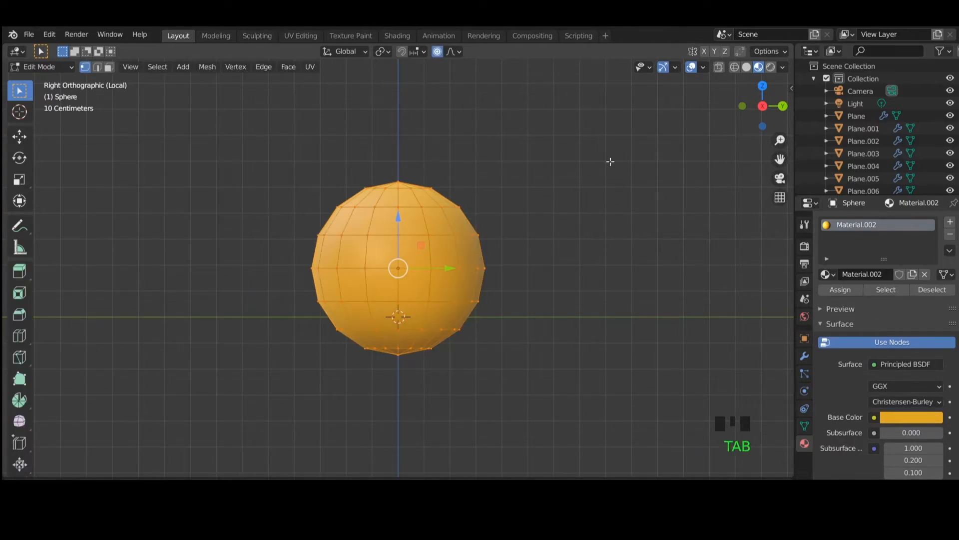
{"action": "left_click", "coordinate": [719, 67]}
{"action": "left_click", "coordinate": [279, 373]}
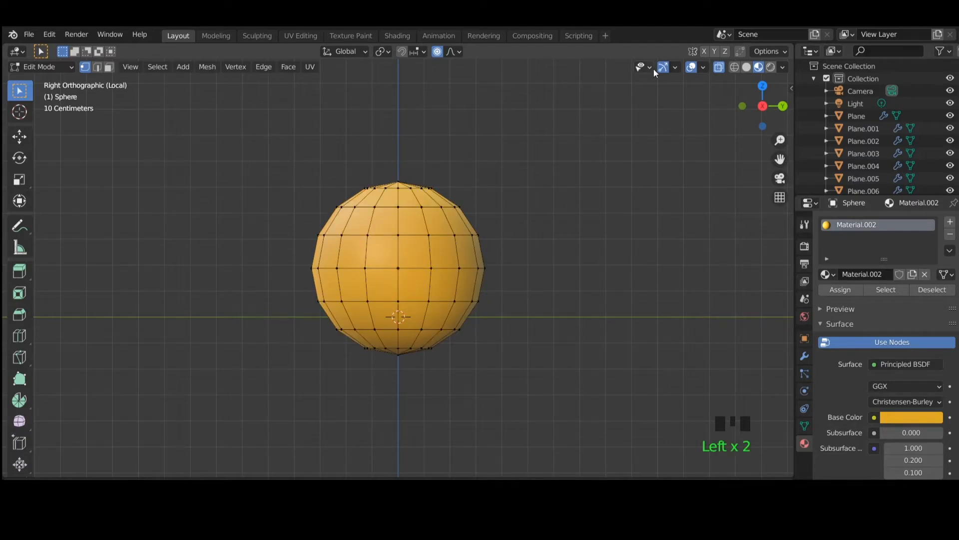
{"action": "left_click", "coordinate": [12, 88]}
{"action": "left_click_drag", "start_coordinate": [289, 273], "coordinate": [564, 402]}
- Add a second material slot to the sphere, assign it to the selected lower faces and create a new material in it
{"action": "mouse_move", "coordinate": [564, 402]}
{"action": "middle_mouse_down"}
{"action": "mouse_move", "coordinate": [324, 365]}
{"action": "mouse_move", "coordinate": [582, 397]}
{"action": "middle_mouse_up"}
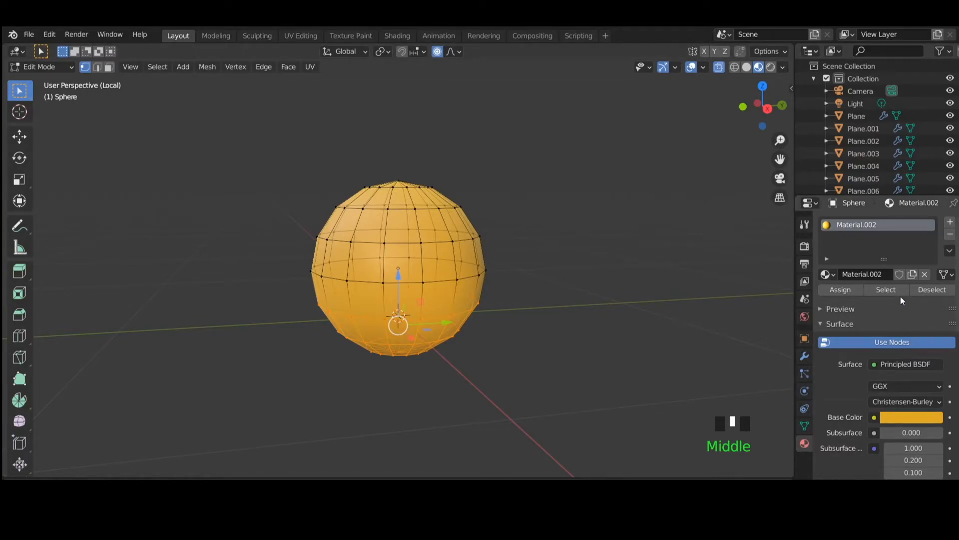
{"action": "left_click", "coordinate": [950, 221]}
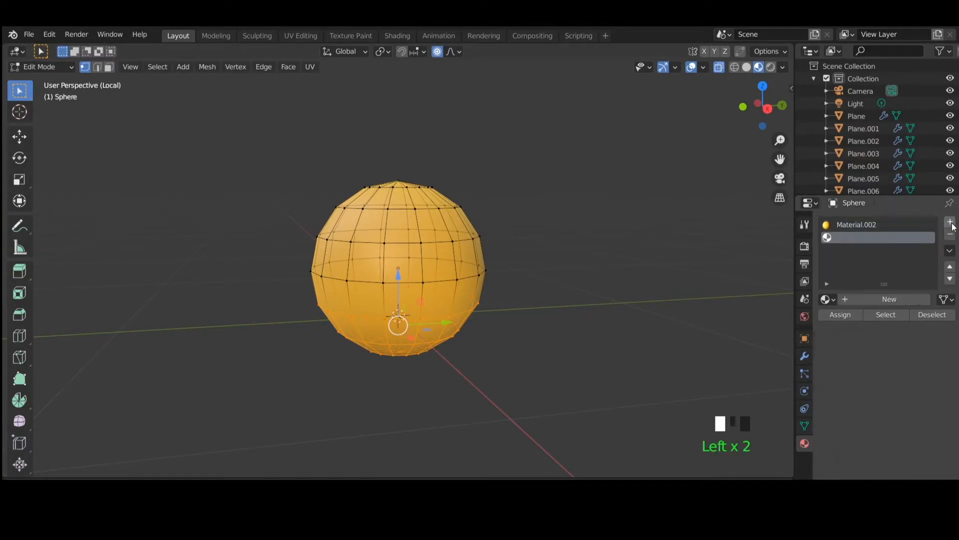
{"action": "left_click", "coordinate": [850, 316]}
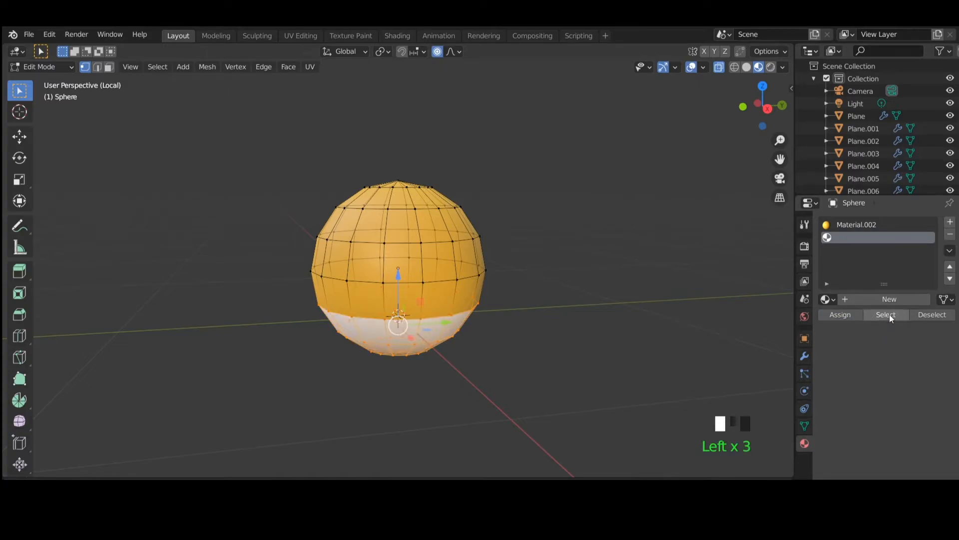
{"action": "left_click", "coordinate": [890, 299]}
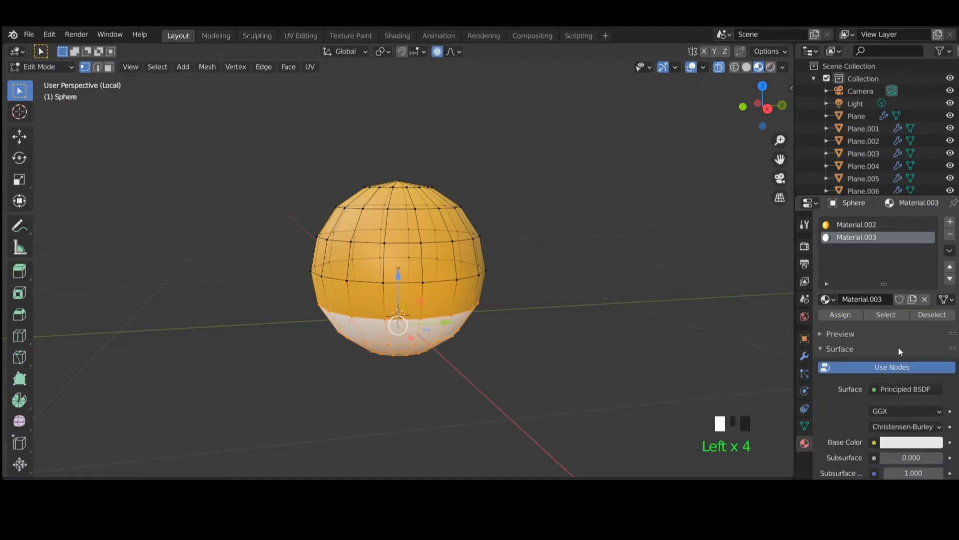
- Set the new material's base colour to a slightly darkened green with hue 0.340 and saturation 0.806
{"action": "left_click", "coordinate": [912, 442]}
{"action": "left_click_drag", "start_coordinate": [850, 297], "coordinate": [847, 288]}
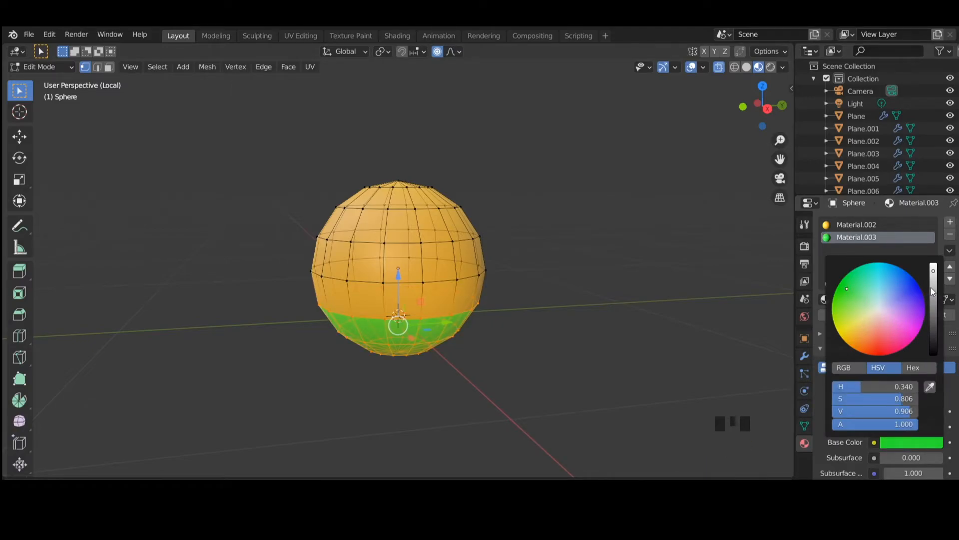
{"action": "left_click", "coordinate": [609, 327]}
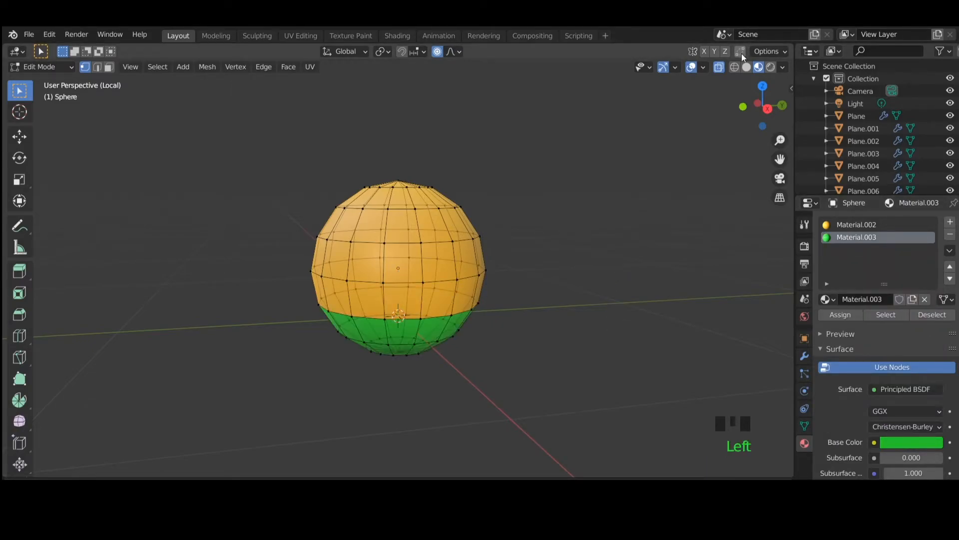
- Turn off X-ray, return the sphere to Object Mode and leave local view to show the whole flower
{"action": "left_click", "coordinate": [719, 67]}
{"action": "middle_click_drag", "start_coordinate": [608, 280], "coordinate": [549, 222]}
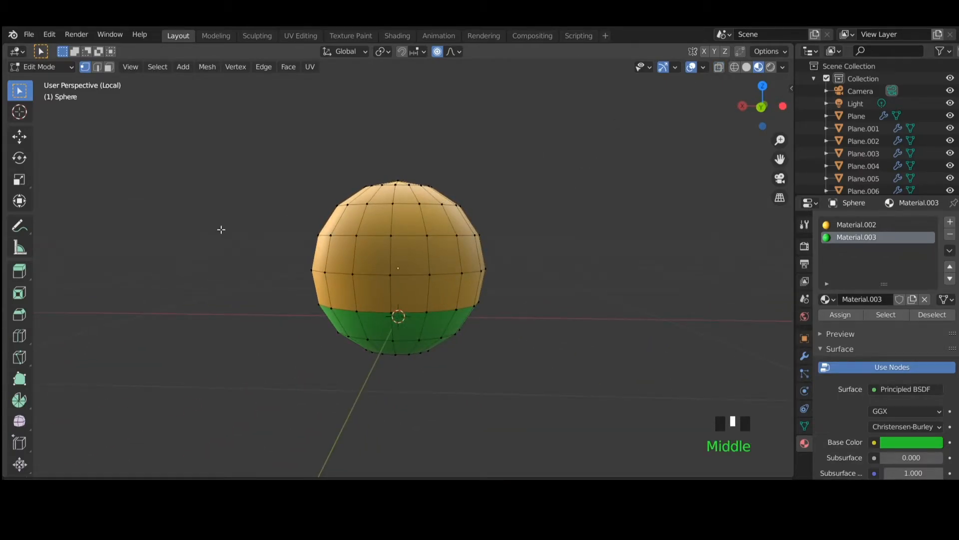
{"action": "key", "text": "Tab"}
{"action": "key", "text": "slash"}
{"action": "left_click", "coordinate": [449, 299]}
- Select the petal Plane.006 in the flower
{"action": "middle_click_drag", "start_coordinate": [448, 299], "coordinate": [275, 322]}
{"action": "scroll", "coordinate": [369, 310], "scroll_direction": "up", "scroll_amount": 1}
{"action": "scroll", "coordinate": [294, 287], "scroll_direction": "up", "scroll_amount": 4}
{"action": "scroll", "coordinate": [275, 323], "scroll_direction": "down", "scroll_amount": 4}
{"action": "middle_click_drag", "start_coordinate": [336, 311], "coordinate": [396, 275]}
{"action": "left_click", "coordinate": [419, 264]}
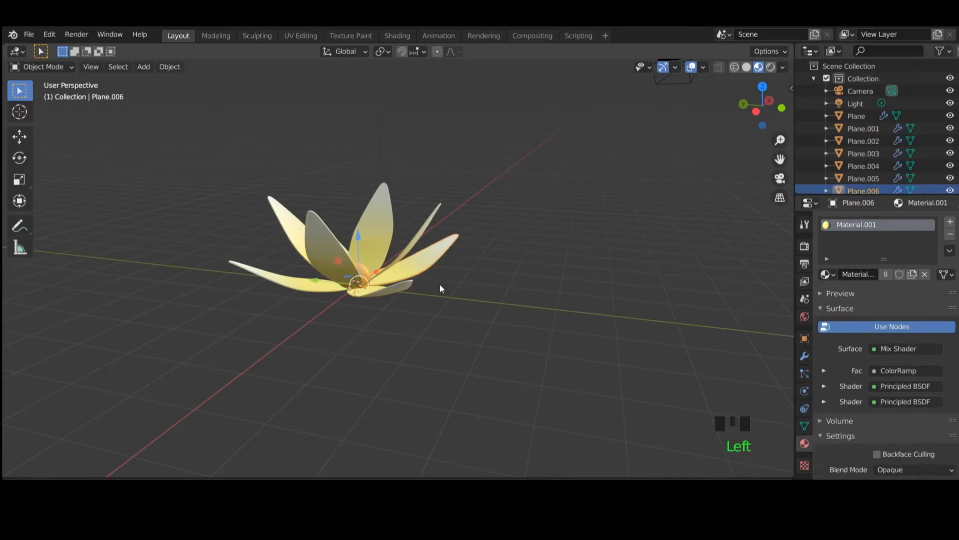
{"action": "left_click", "coordinate": [479, 337]}
{"action": "left_click", "coordinate": [482, 334]}
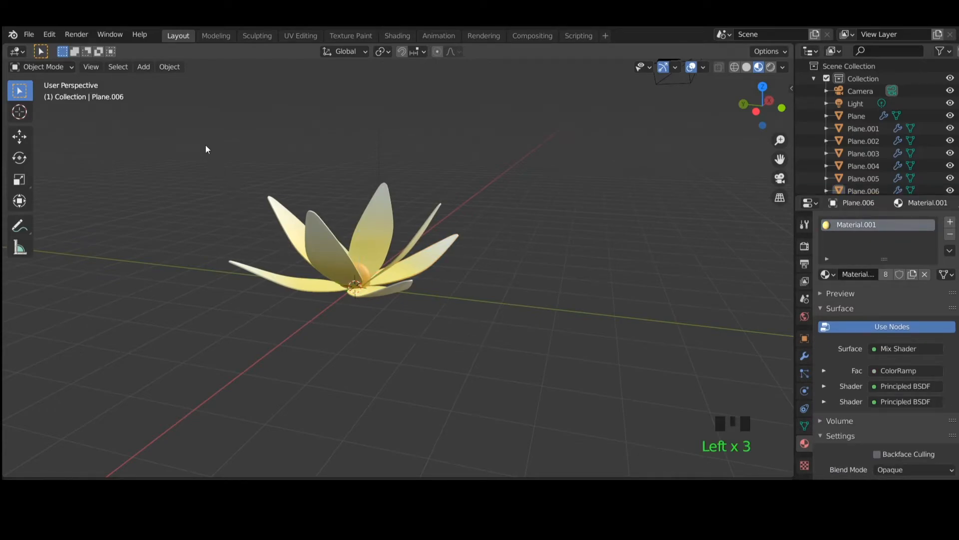
{"action": "left_click_drag", "start_coordinate": [213, 144], "coordinate": [392, 272]}
{"action": "left_click", "coordinate": [481, 342]}
{"action": "middle_click_drag", "start_coordinate": [481, 343], "coordinate": [406, 365]}
{"action": "left_click_drag", "start_coordinate": [248, 107], "coordinate": [552, 364]}
{"action": "middle_click_drag", "start_coordinate": [542, 363], "coordinate": [552, 308]}
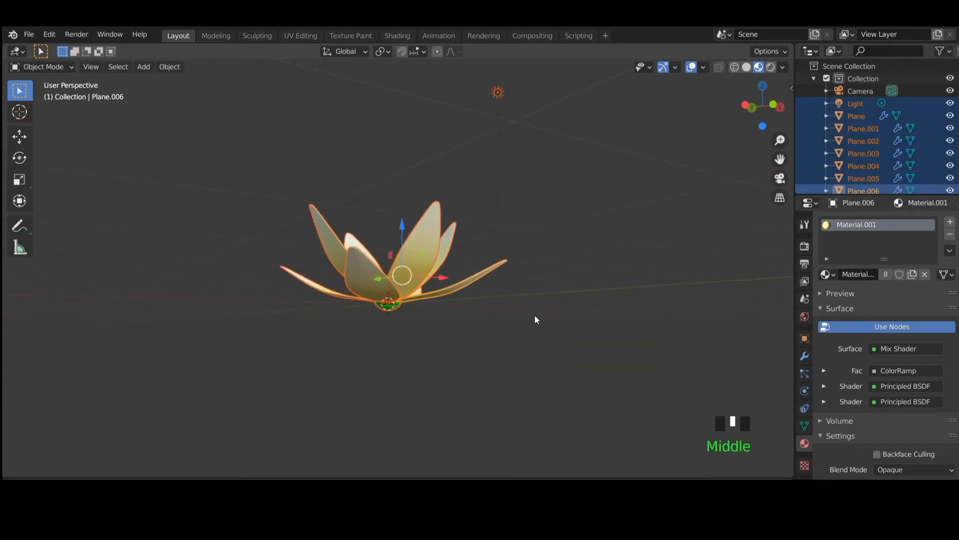
{"action": "left_click", "coordinate": [505, 341]}
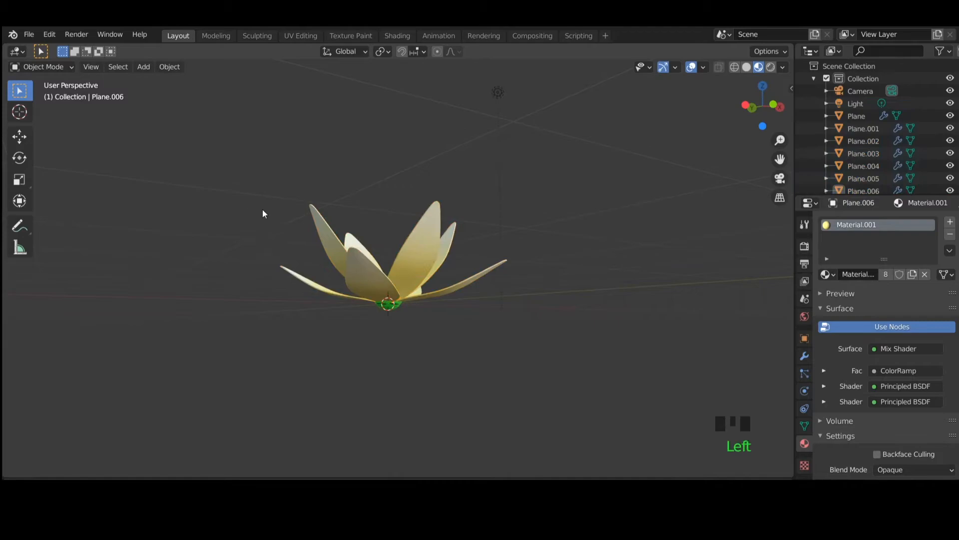
{"action": "middle_click_drag", "start_coordinate": [428, 323], "coordinate": [419, 369]}
{"action": "left_click_drag", "start_coordinate": [277, 152], "coordinate": [566, 336]}
{"action": "left_click", "coordinate": [390, 295]}
- Duplicate the whole flower together with its light and raise the copy along the Z axis above the original
{"action": "left_click_drag", "start_coordinate": [231, 140], "coordinate": [599, 380]}
{"action": "key", "text": "shift+d"}
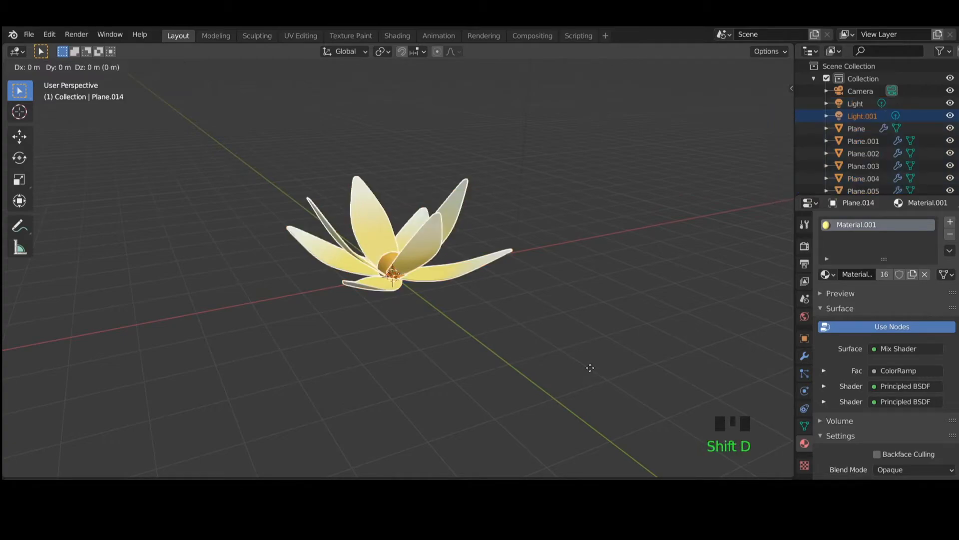
{"action": "right_click", "coordinate": [590, 367]}
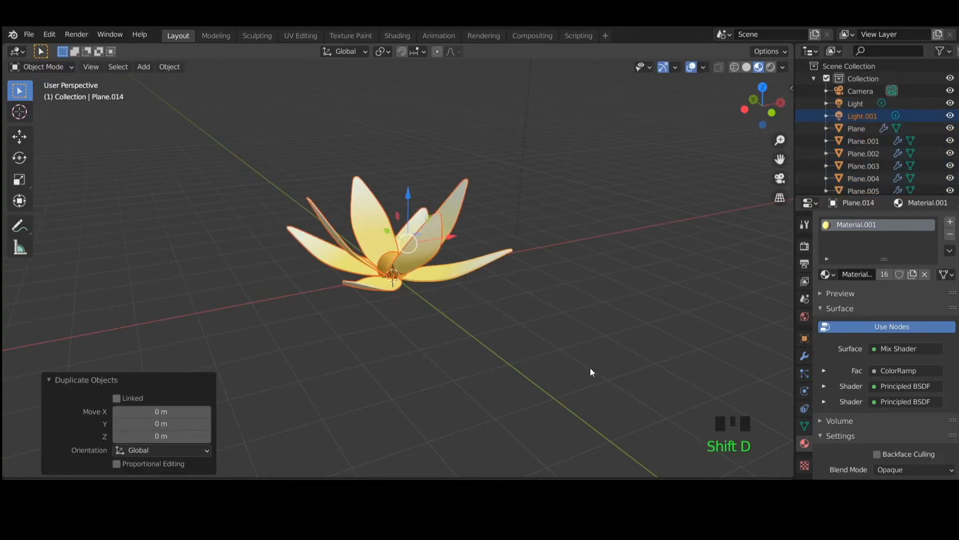
{"action": "key", "text": "g"}
{"action": "key", "text": "z"}
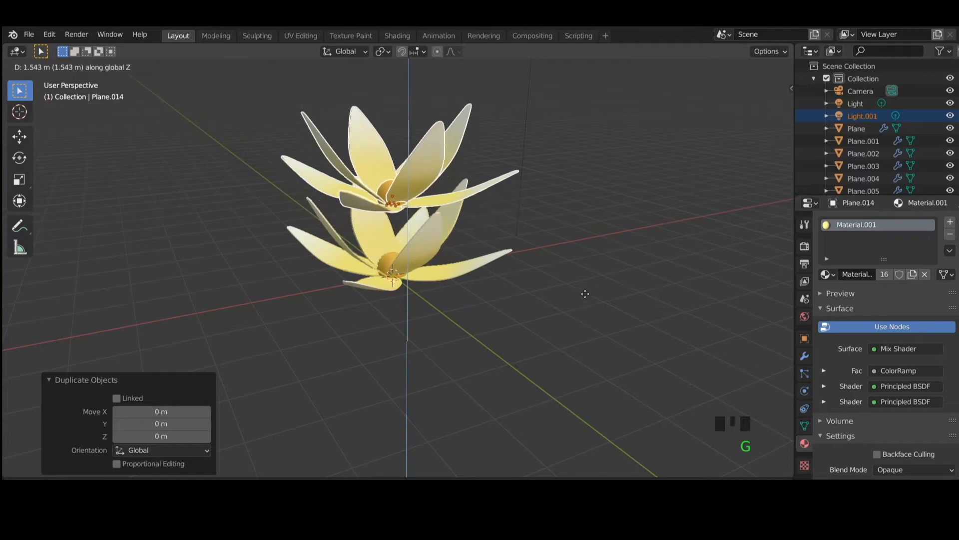
{"action": "left_click", "coordinate": [583, 269]}
- Shift the raised flower copy along the Y axis by about 1.35 m and a further 1.48 m
{"action": "middle_click_drag", "start_coordinate": [583, 263], "coordinate": [557, 321]}
{"action": "key", "text": "g"}
{"action": "key", "text": "y"}
{"action": "left_click", "coordinate": [576, 345]}
{"action": "middle_click_drag", "start_coordinate": [575, 340], "coordinate": [467, 343]}
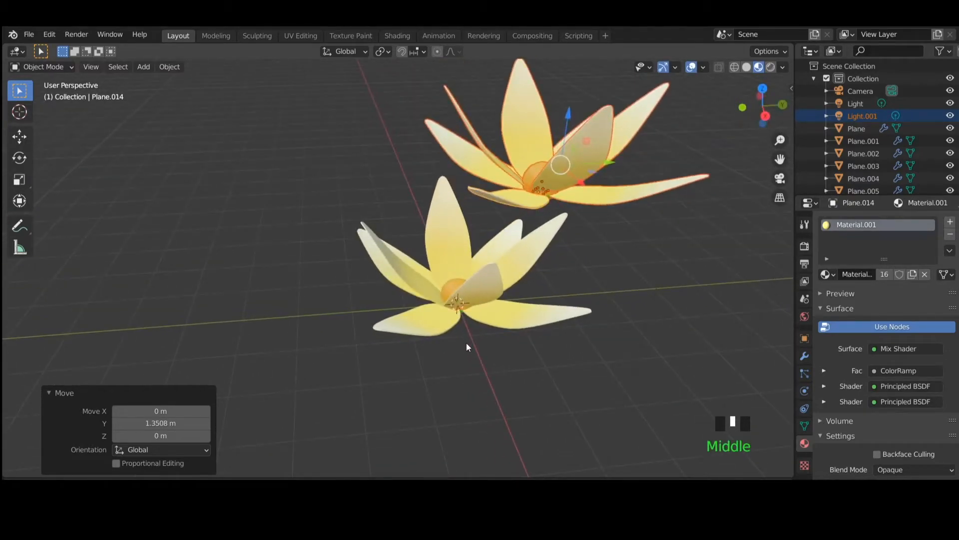
{"action": "key", "text": "g"}
{"action": "key", "text": "y"}
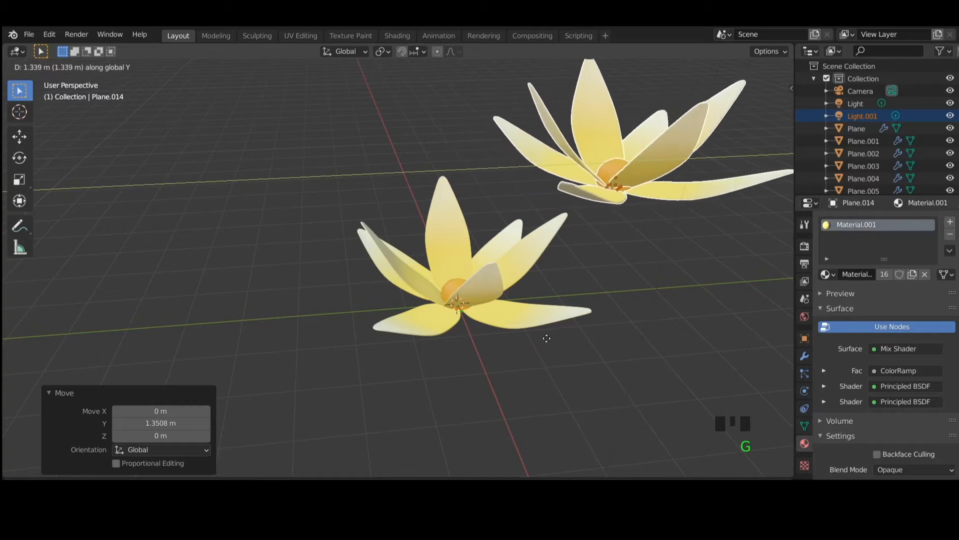
{"action": "left_click", "coordinate": [553, 338]}
{"action": "middle_click_drag", "start_coordinate": [553, 338], "coordinate": [474, 367]}
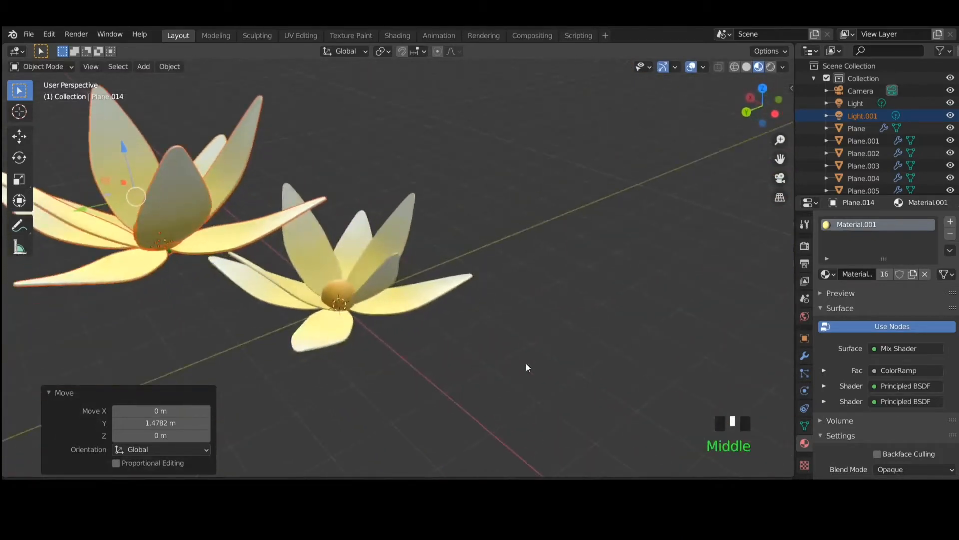
- Duplicate the raised flower and move the new copy horizontally with the Z axis locked
{"action": "key", "text": "shift+d"}
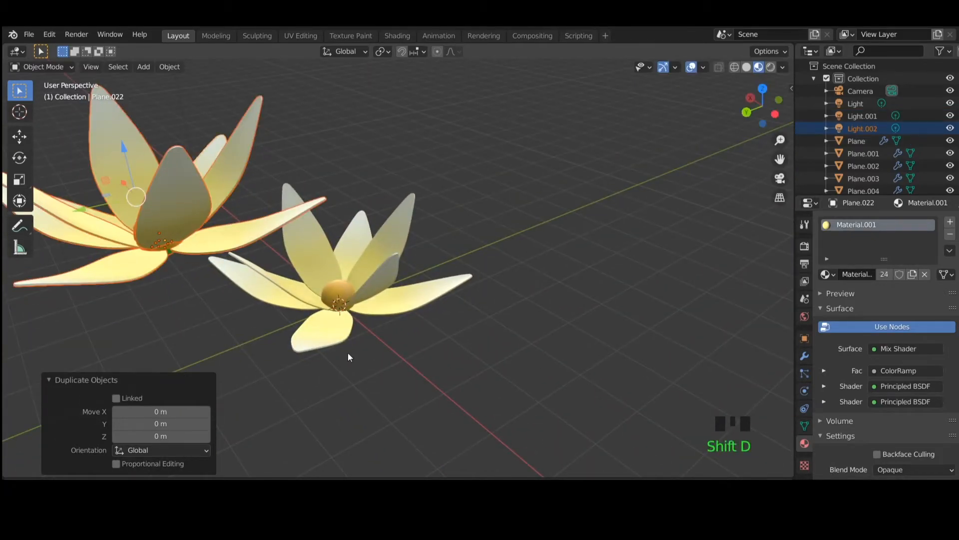
{"action": "key", "text": "g"}
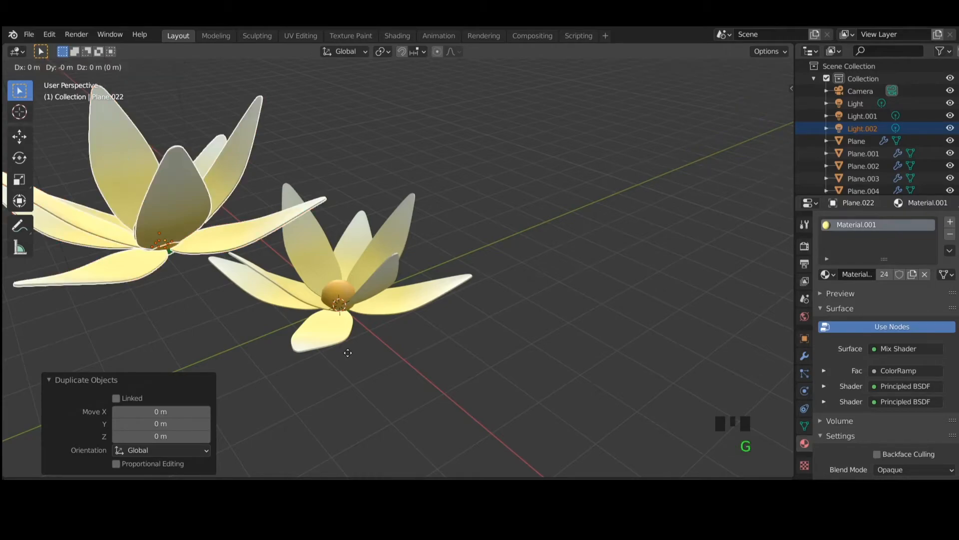
{"action": "key", "text": "shift+z"}
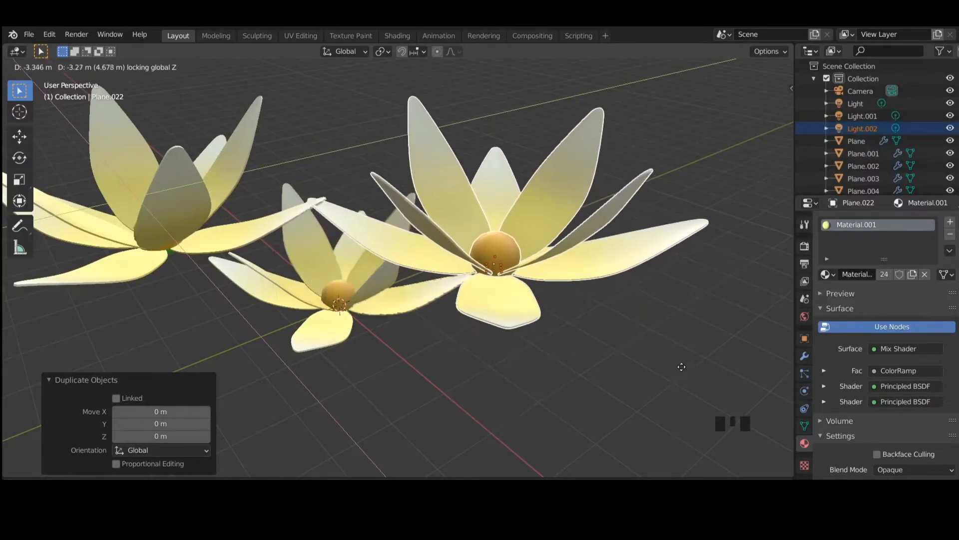
{"action": "left_click", "coordinate": [641, 287]}
{"action": "left_click", "coordinate": [630, 362]}
- Reselect the second flower copy and move it in top view about 3.48 m along X and 3.23 m along Y
{"action": "middle_click_drag", "start_coordinate": [621, 359], "coordinate": [130, 371]}
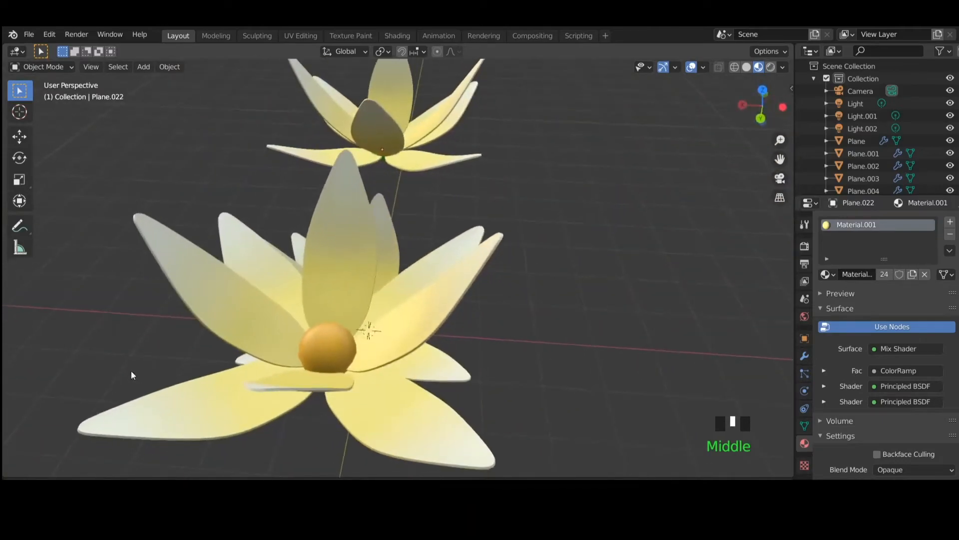
{"action": "key", "text": "KP_7"}
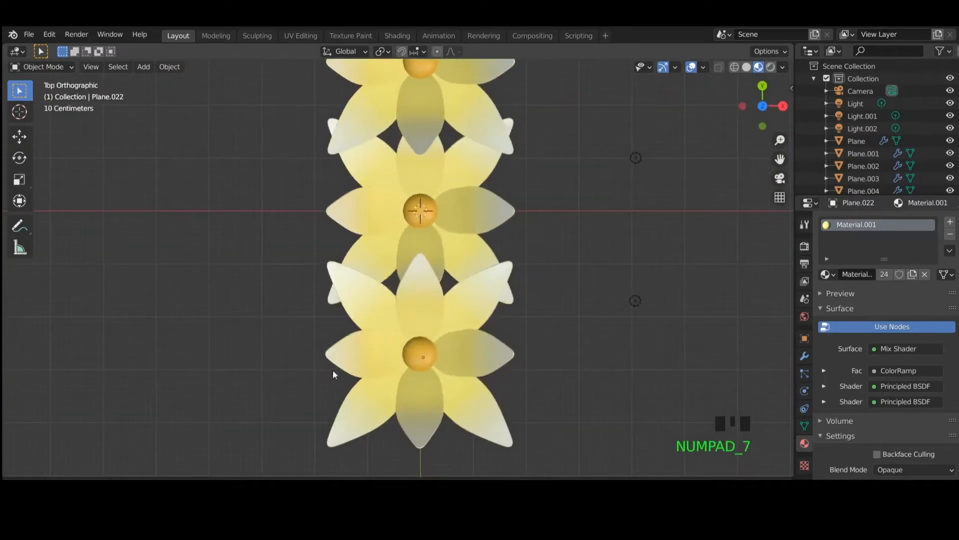
{"action": "key", "text": "ctrl+z"}
{"action": "middle_click_drag", "start_coordinate": [515, 384], "coordinate": [480, 381]}
{"action": "key", "text": "KP_7"}
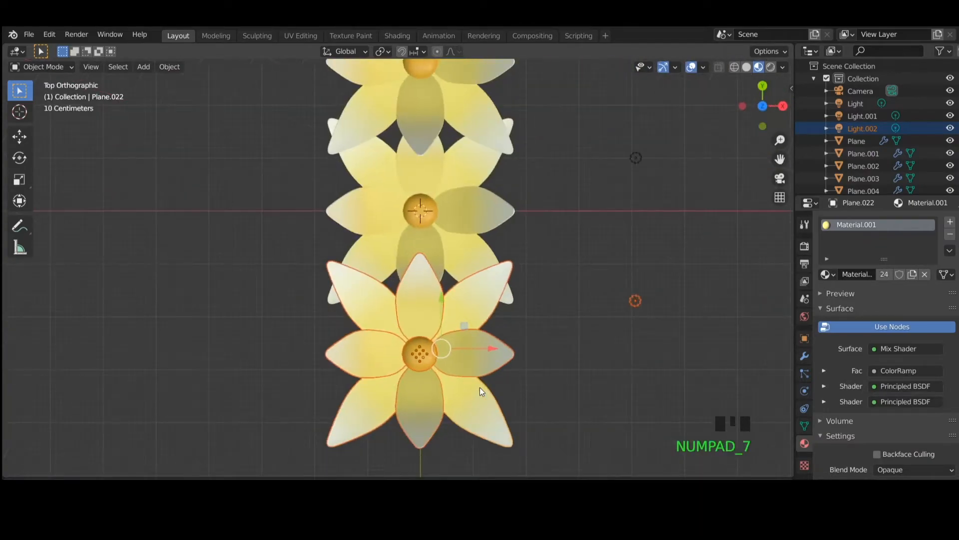
{"action": "key", "text": "g"}
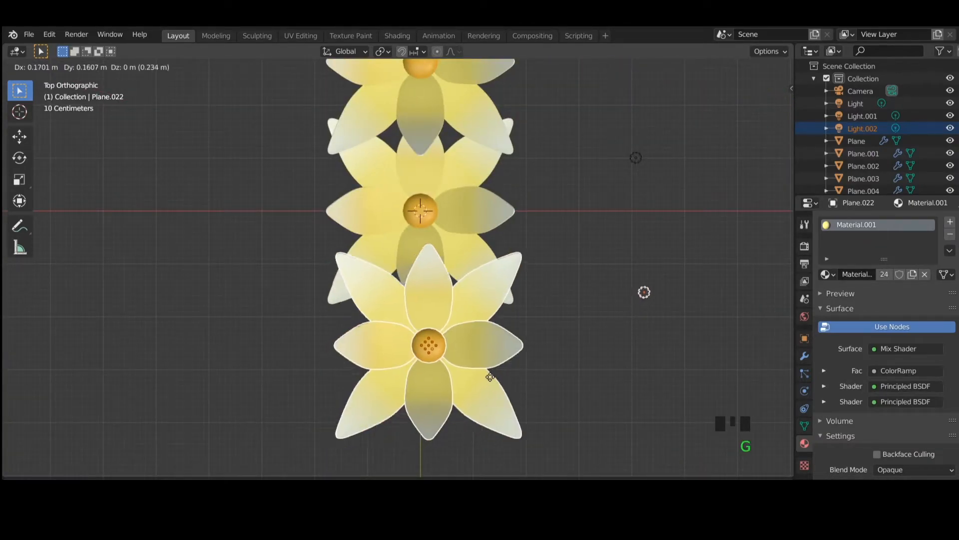
{"action": "left_click", "coordinate": [660, 217]}
{"action": "middle_click_drag", "start_coordinate": [661, 216], "coordinate": [293, 323]}
- Tilt the second flower copy around the global Y axis
{"action": "scroll", "coordinate": [280, 244], "scroll_direction": "down", "scroll_amount": 3}
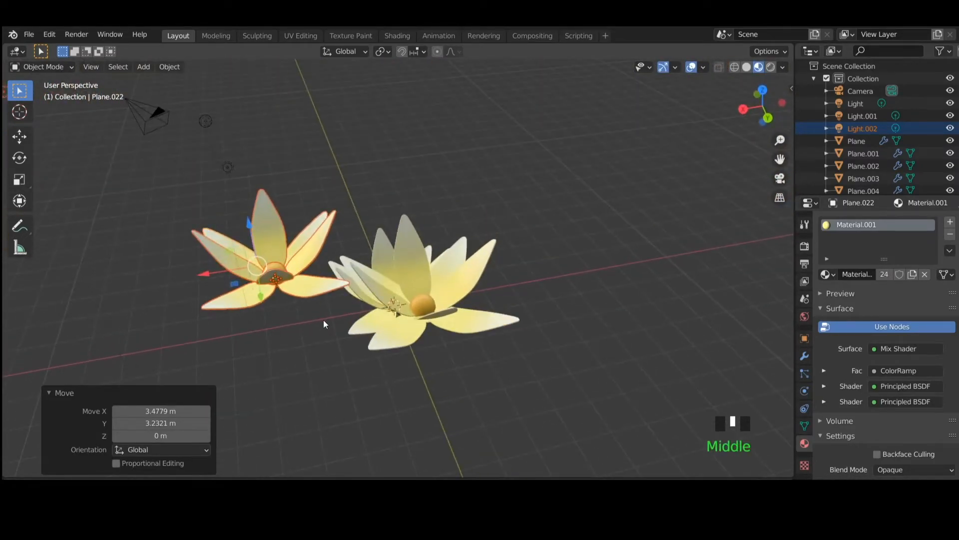
{"action": "key", "text": "r"}
{"action": "key", "text": "y"}
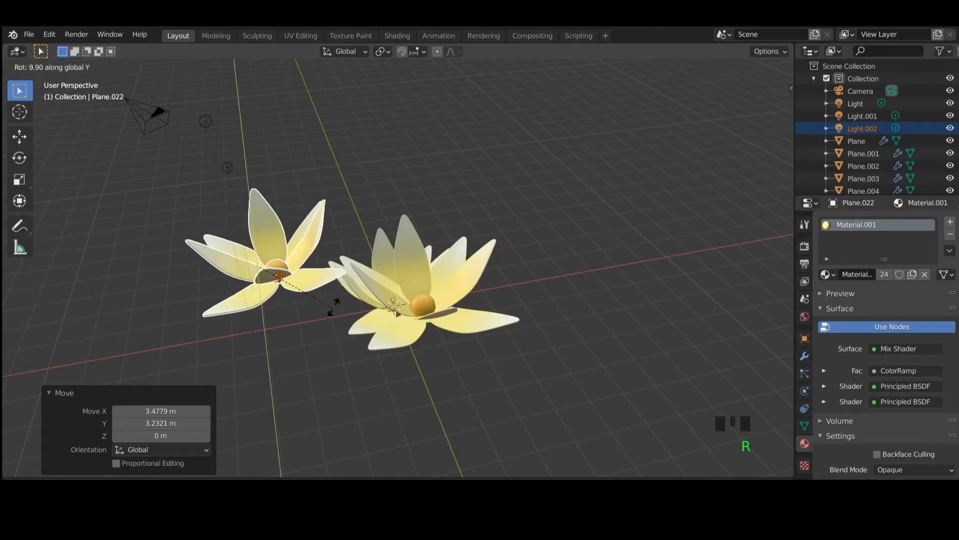
{"action": "left_click", "coordinate": [350, 324]}
{"action": "middle_click_drag", "start_coordinate": [350, 324], "coordinate": [331, 338]}
{"action": "left_click", "coordinate": [268, 202]}
{"action": "middle_click_drag", "start_coordinate": [268, 202], "coordinate": [331, 356]}
{"action": "middle_click_drag", "start_coordinate": [425, 321], "coordinate": [347, 177]}
{"action": "scroll", "coordinate": [541, 269], "scroll_direction": "up", "scroll_amount": 2}
{"action": "middle_click_drag", "start_coordinate": [540, 267], "coordinate": [486, 232]}
- Add a cylinder mesh at the original flower's base with 16 vertices
{"action": "left_click", "coordinate": [145, 67]}
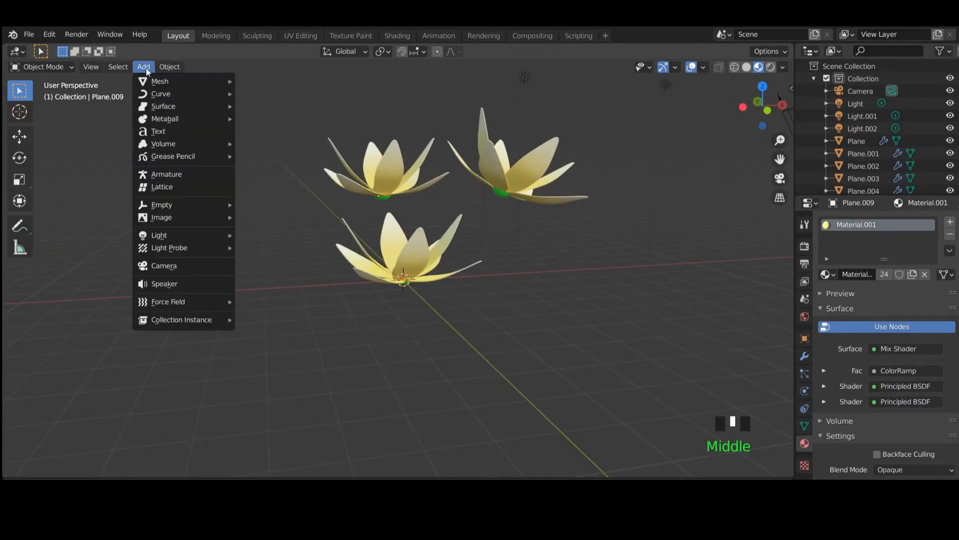
{"action": "mouse_move", "coordinate": [160, 81]}
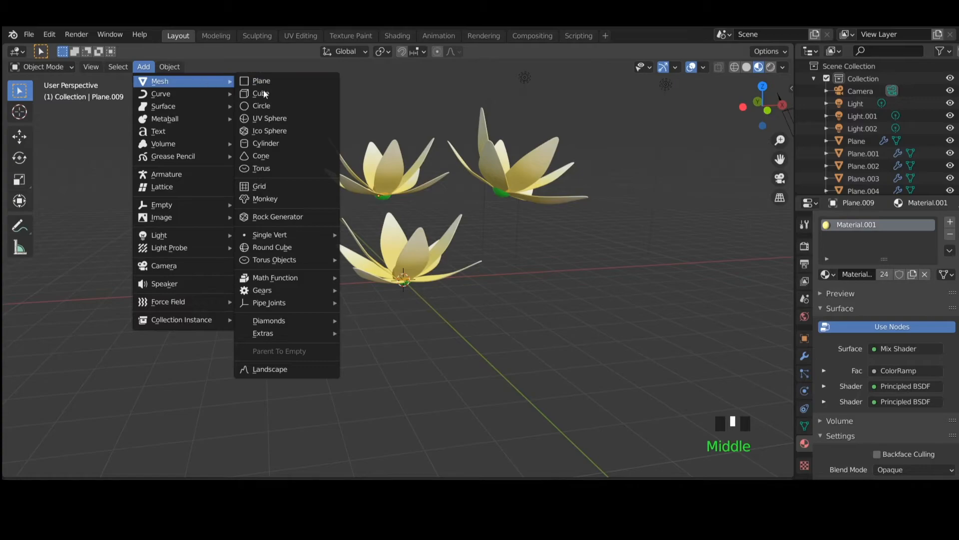
{"action": "left_click", "coordinate": [277, 143]}
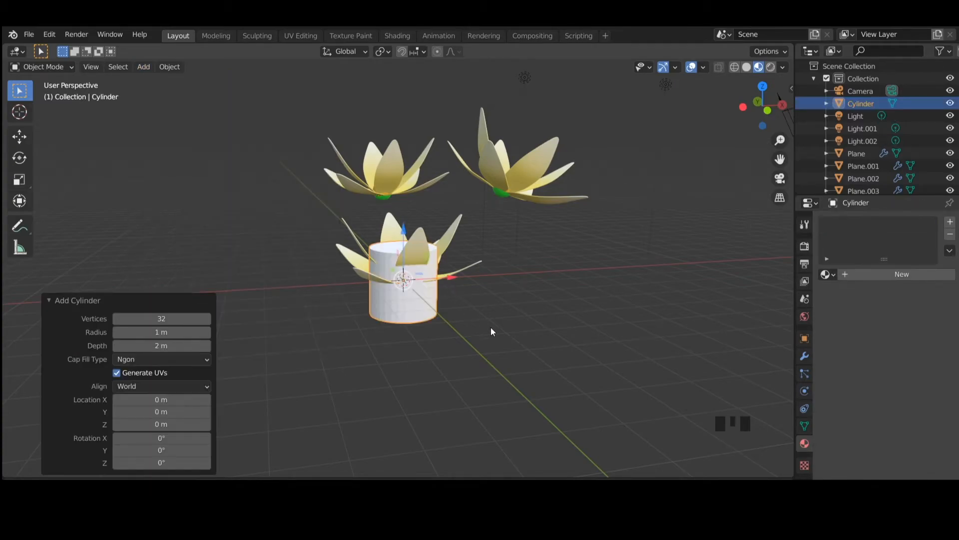
{"action": "left_click", "coordinate": [175, 322]}
{"action": "type", "text": "16"}
{"action": "left_click", "coordinate": [214, 351]}
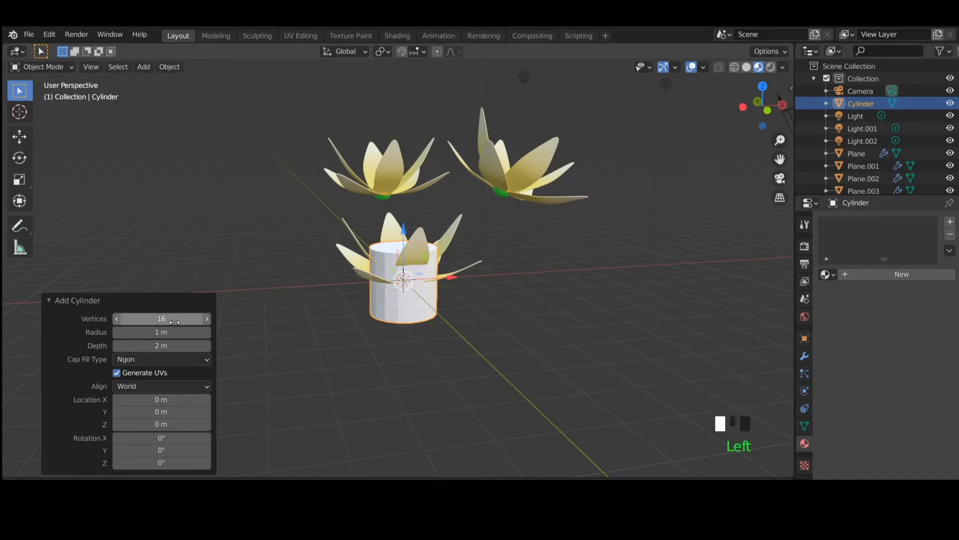
{"action": "left_click", "coordinate": [393, 353]}
{"action": "left_click", "coordinate": [403, 320]}
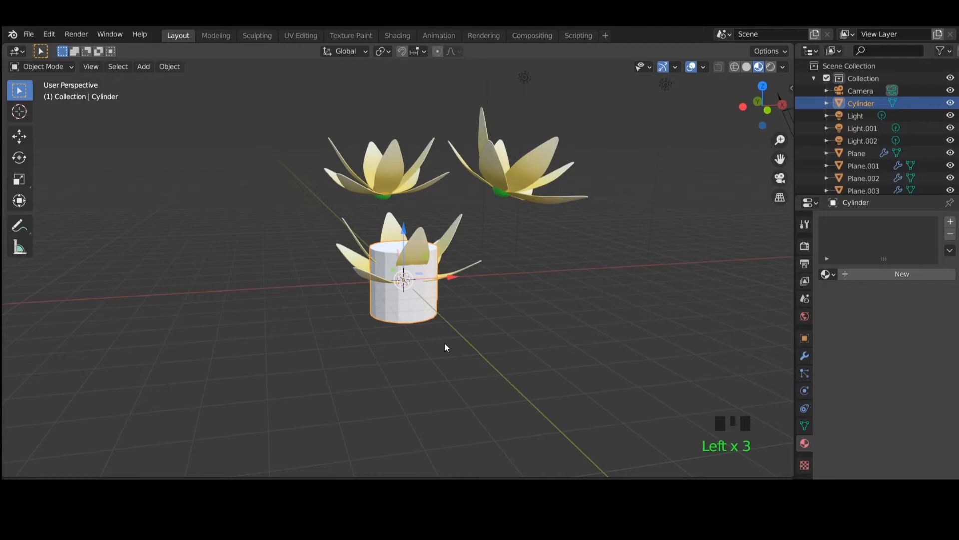
- Scale the cylinder down to about 0.07 in X and Y with Z locked, making a thin stem
{"action": "key", "text": "s"}
{"action": "key", "text": "shift+z"}
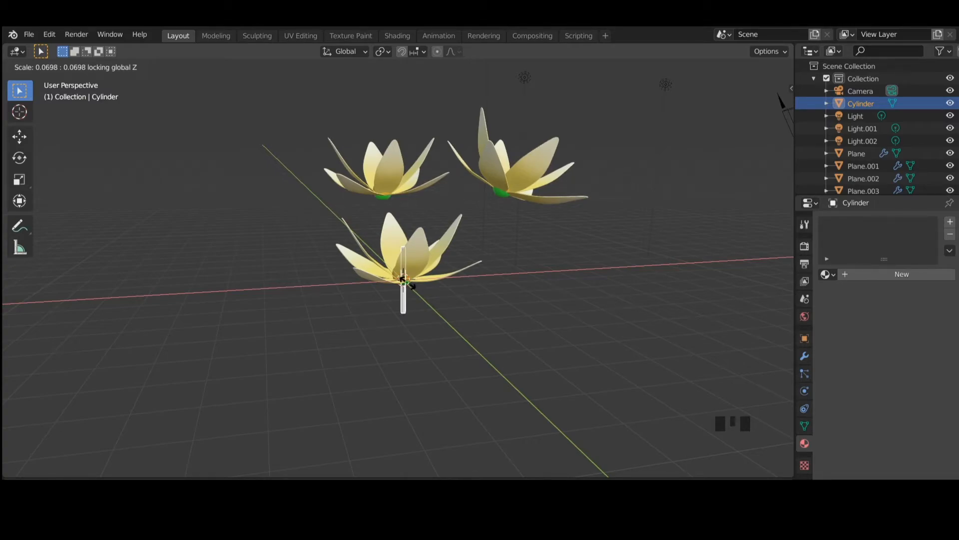
{"action": "left_click", "coordinate": [412, 283]}
- Isolate the stem cylinder in local view and add seven evenly spaced horizontal loop cuts in Edit Mode
{"action": "middle_click_drag", "start_coordinate": [424, 331], "coordinate": [439, 356]}
{"action": "key", "text": "KP_Divide"}
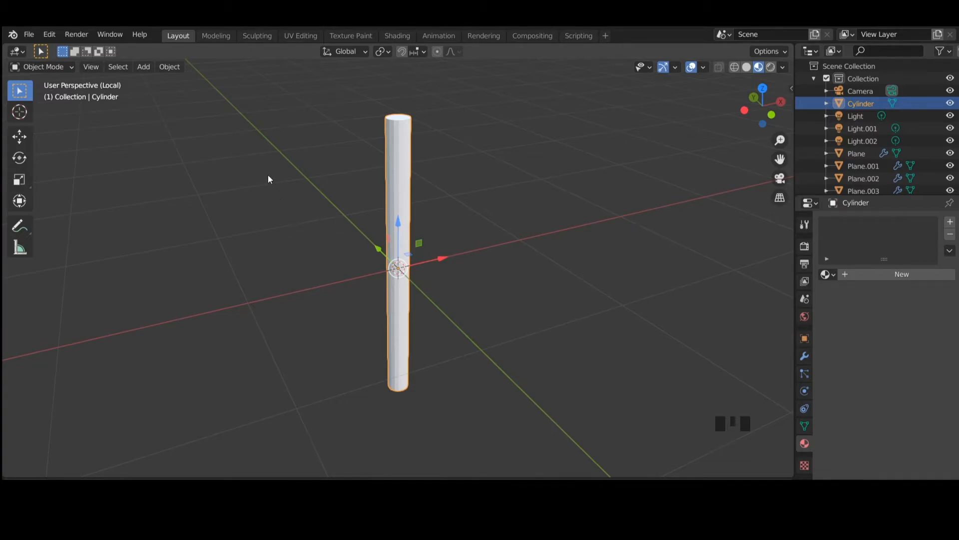
{"action": "key", "text": "Tab"}
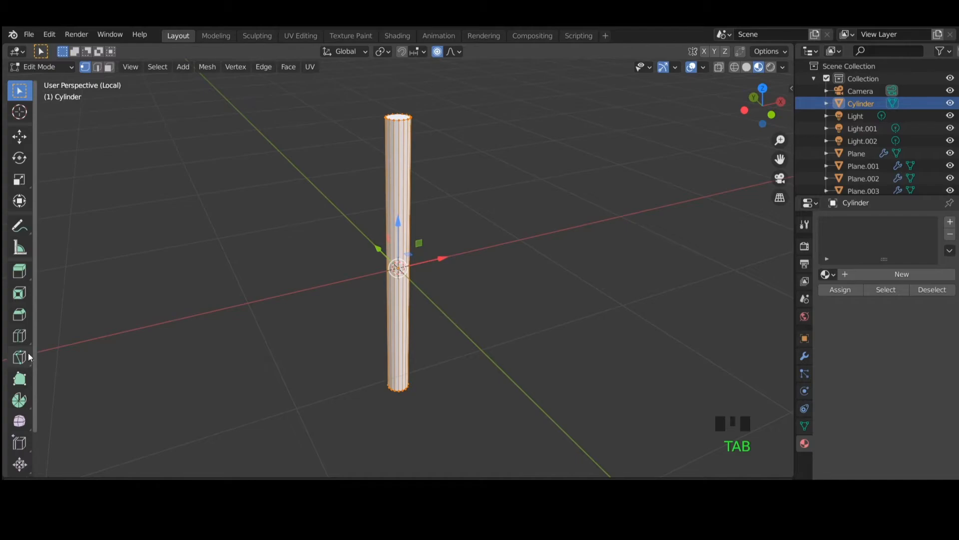
{"action": "left_click", "coordinate": [20, 335]}
{"action": "left_click", "coordinate": [395, 291]}
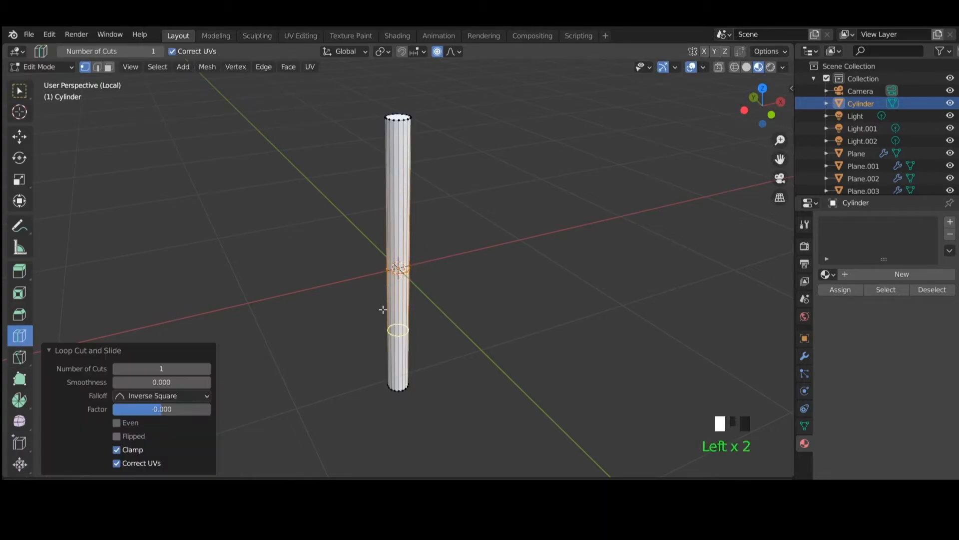
{"action": "left_click", "coordinate": [206, 368]}
{"action": "left_click", "coordinate": [207, 368]}
{"action": "left_click", "coordinate": [206, 368]}
{"action": "left_click", "coordinate": [207, 368]}
{"action": "left_click", "coordinate": [207, 368]}
{"action": "left_click", "coordinate": [207, 369]}
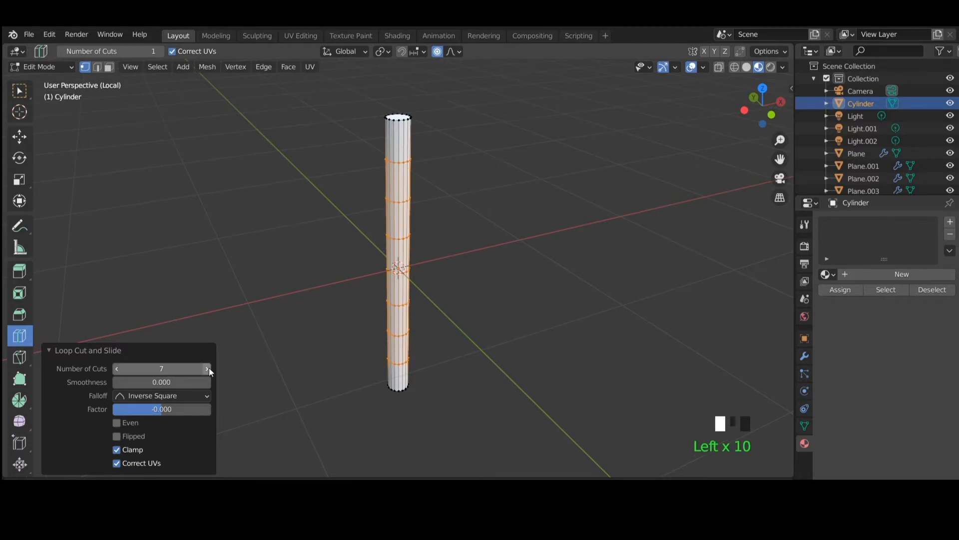
- Bend the stem by moving its middle edge about 0.17 m along X and -0.08 m along Y with proportional editing at size 0.83
{"action": "left_click", "coordinate": [20, 90]}
{"action": "left_click", "coordinate": [97, 66]}
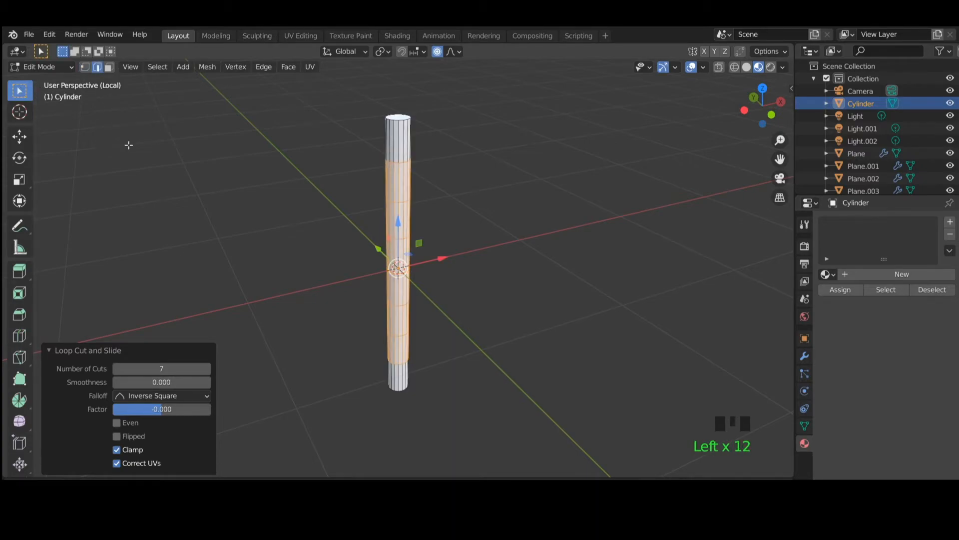
{"action": "left_click", "coordinate": [339, 252]}
{"action": "left_click", "coordinate": [397, 255]}
{"action": "left_click", "coordinate": [392, 288]}
{"action": "left_click", "coordinate": [398, 271]}
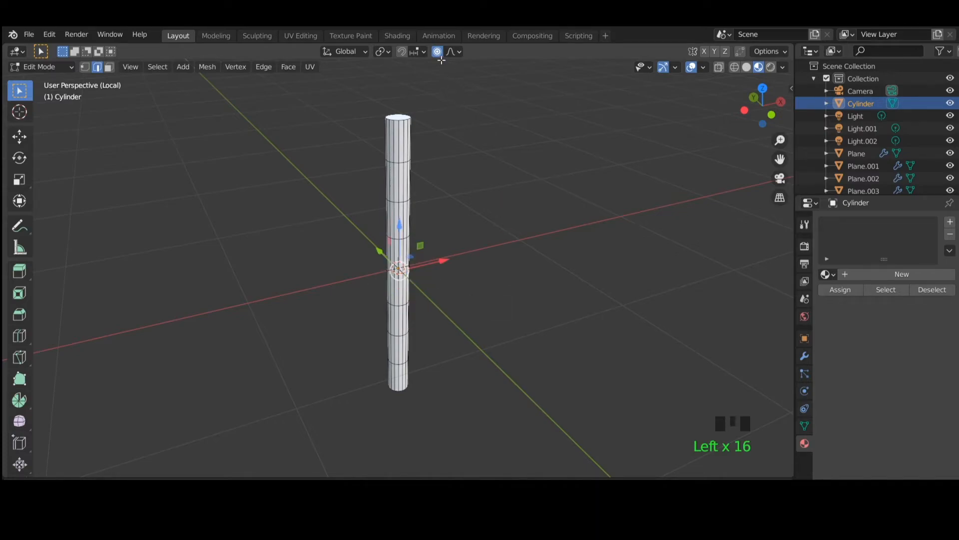
{"action": "key", "text": "g"}
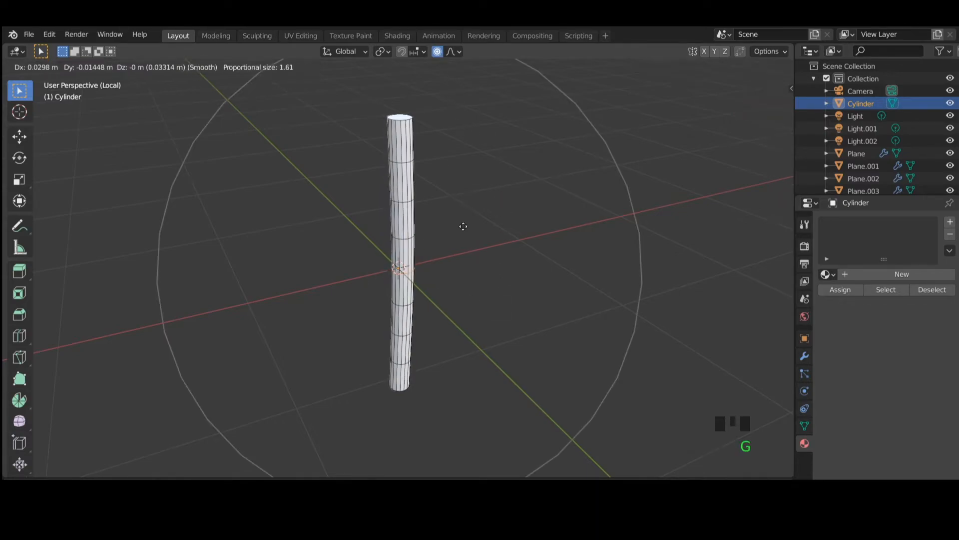
{"action": "scroll", "coordinate": [475, 225], "scroll_direction": "up", "scroll_amount": 4}
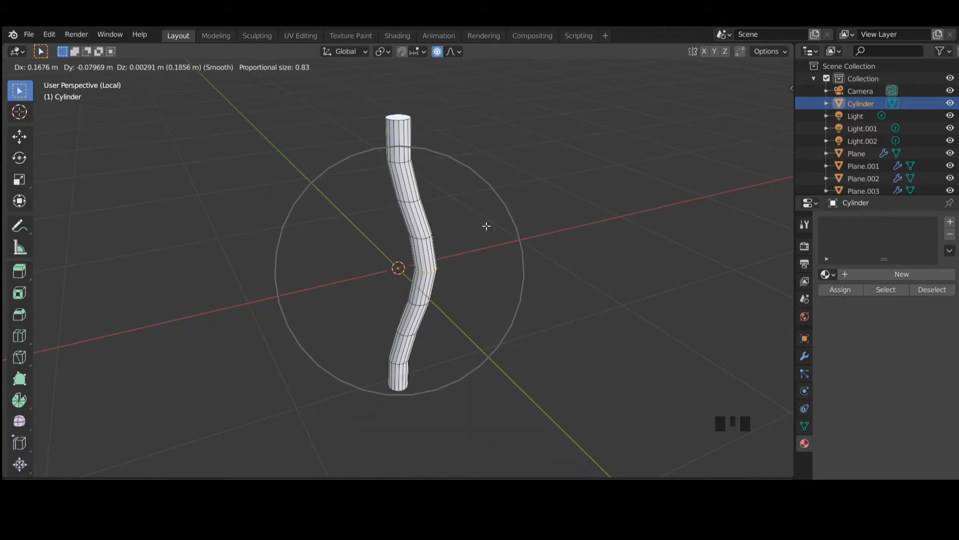
{"action": "left_click", "coordinate": [488, 225]}
{"action": "key", "text": "Tab"}
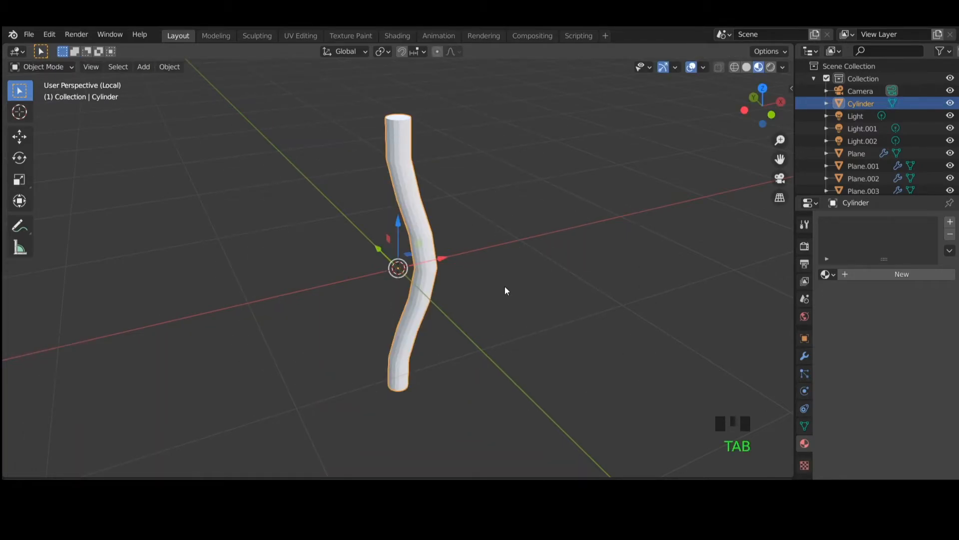
- Move the entire stem mesh up along Z in Edit Mode so its lower end sits at the object's origin
{"action": "key", "text": "slash"}
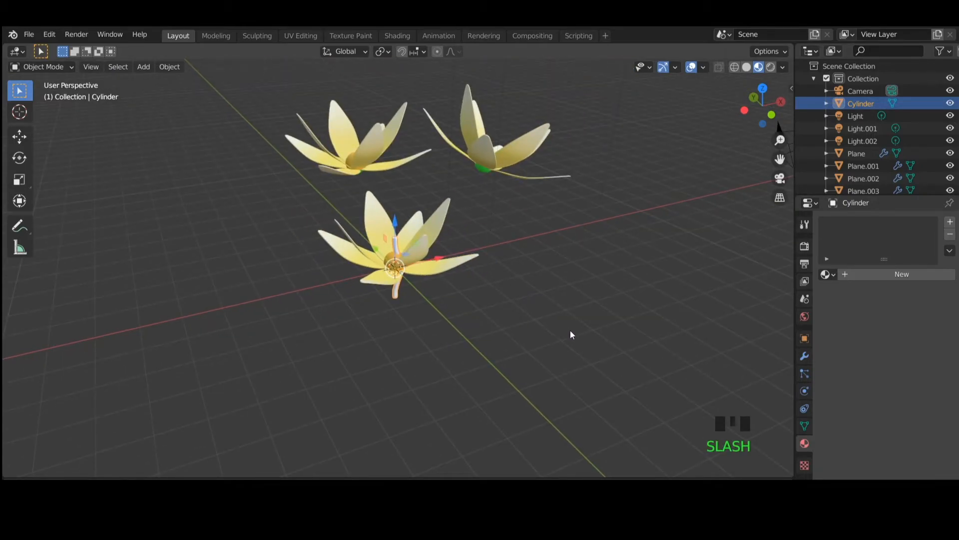
{"action": "middle_click_drag", "start_coordinate": [567, 334], "coordinate": [515, 316]}
{"action": "left_click", "coordinate": [417, 300]}
{"action": "key", "text": "Tab"}
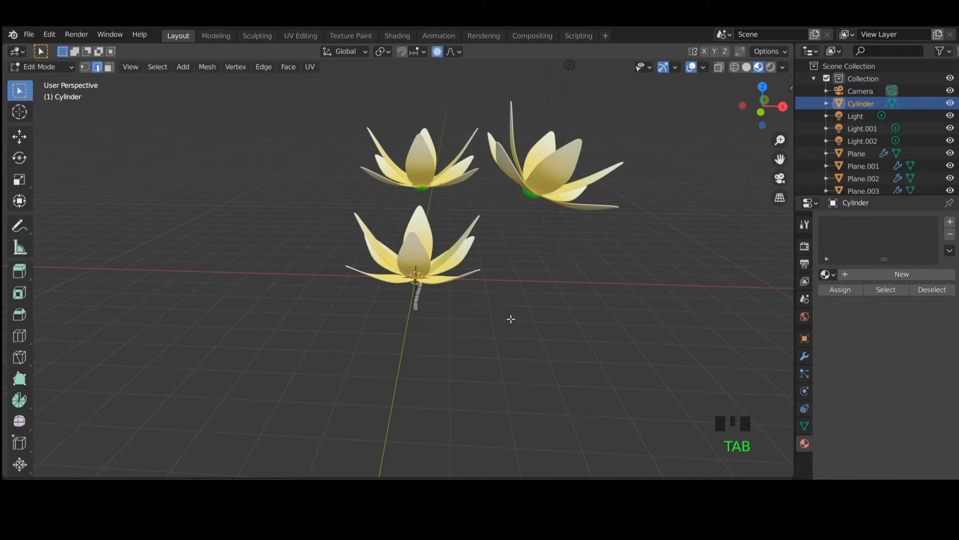
{"action": "key", "text": "slash"}
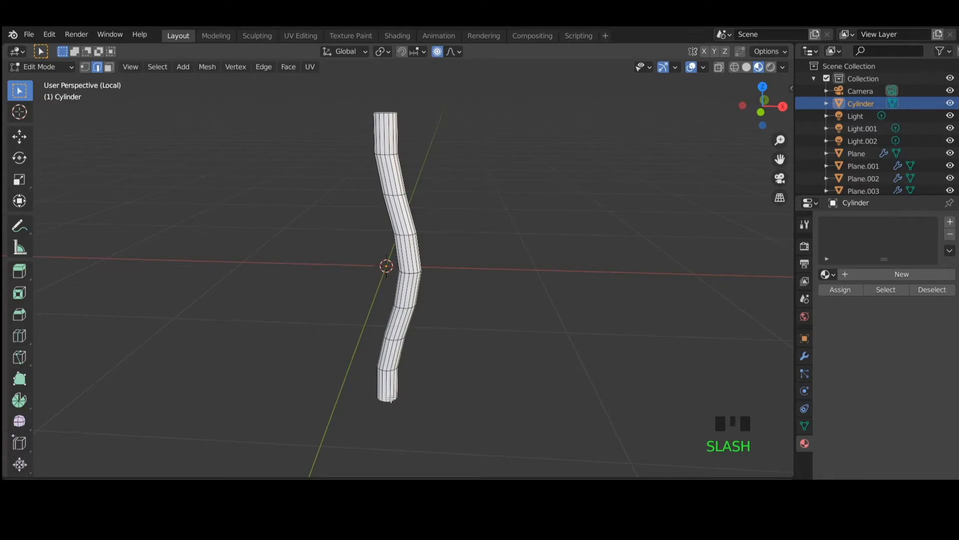
{"action": "middle_click_drag", "start_coordinate": [476, 334], "coordinate": [574, 319]}
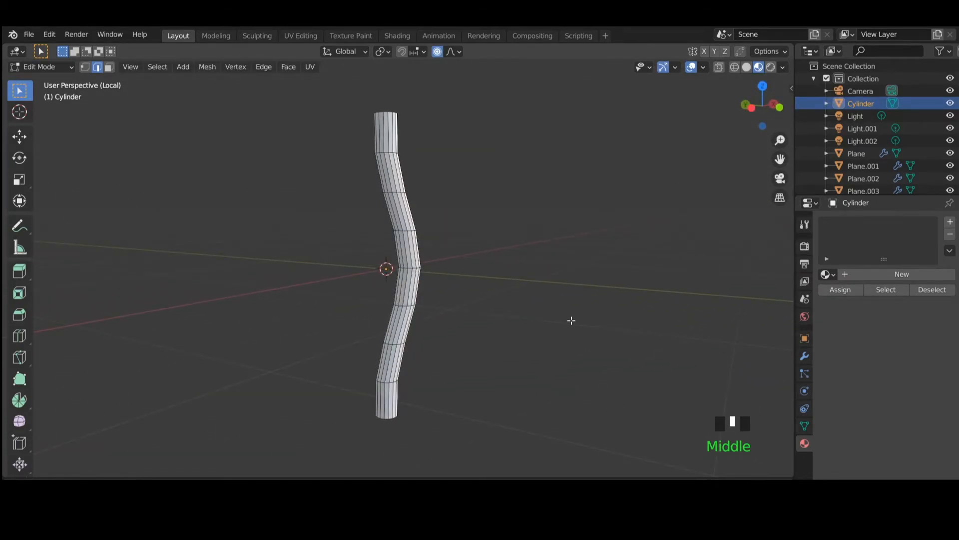
{"action": "key", "text": "a"}
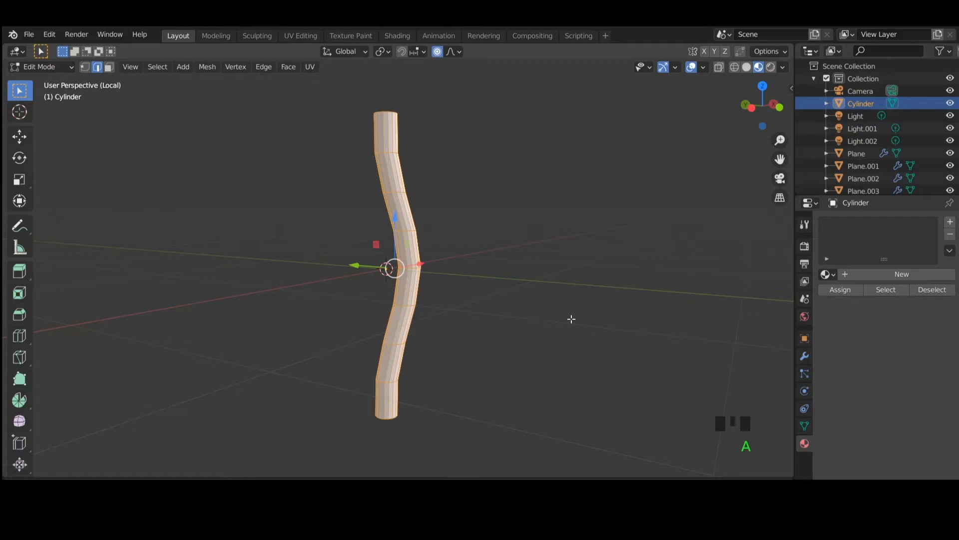
{"action": "key", "text": "g"}
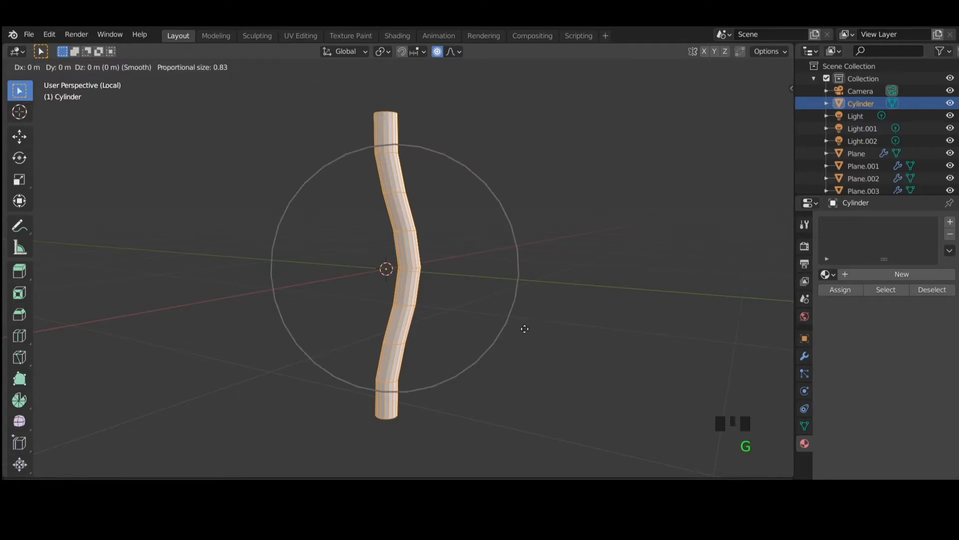
{"action": "key", "text": "z"}
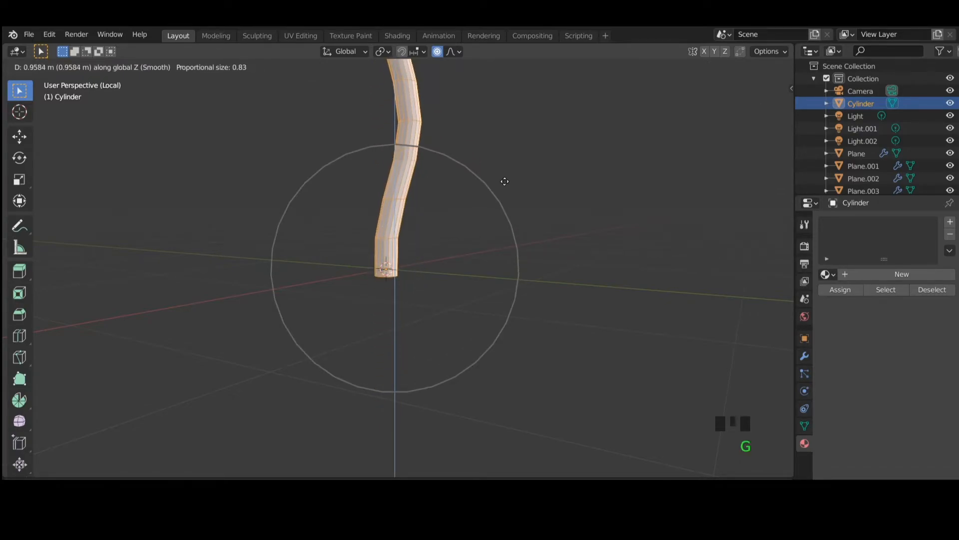
{"action": "left_click", "coordinate": [503, 202]}
{"action": "left_click", "coordinate": [553, 280]}
{"action": "middle_click_drag", "start_coordinate": [553, 280], "coordinate": [391, 241]}
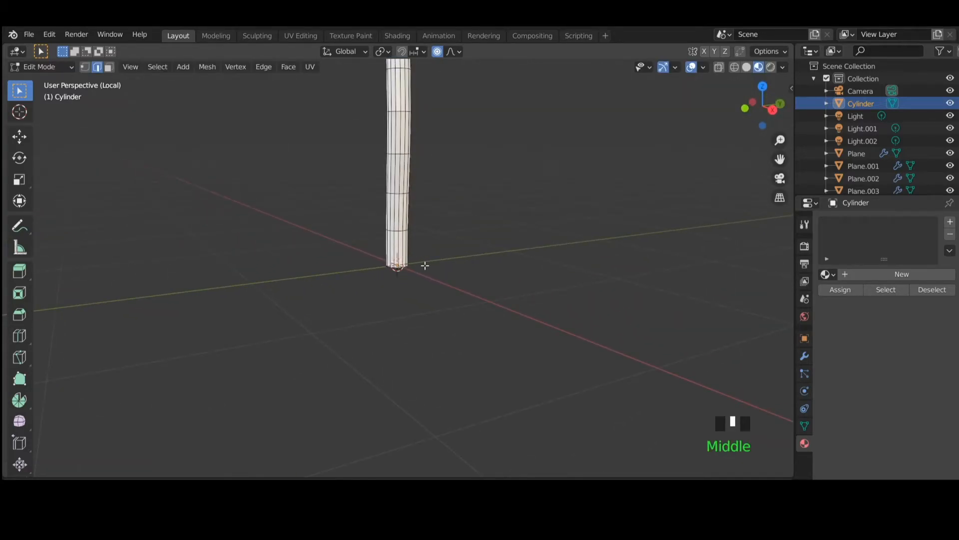
- Return to Object Mode outside local view and set the transform orientation to Local
{"action": "key", "text": "Tab"}
{"action": "key", "text": "KP_Divide"}
{"action": "middle_click_drag", "start_coordinate": [535, 293], "coordinate": [314, 283]}
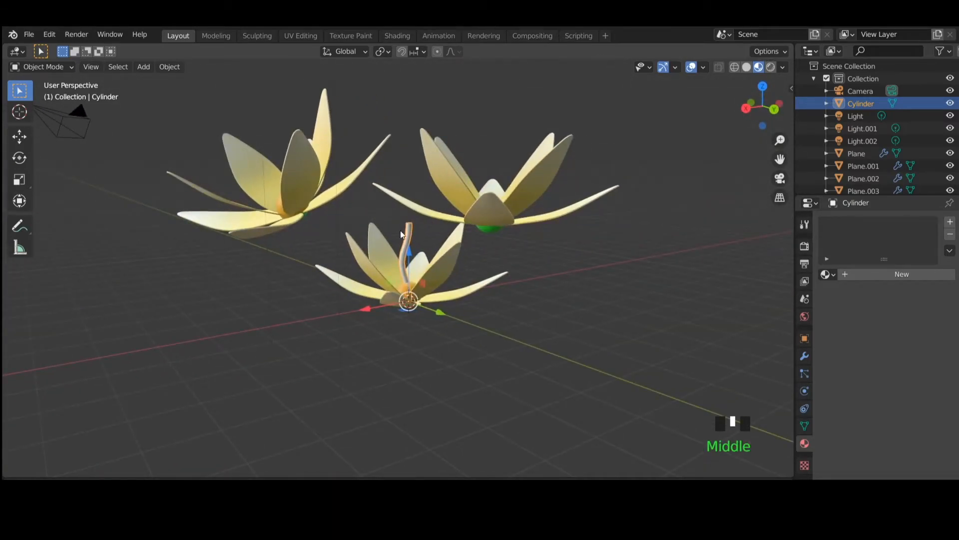
{"action": "left_click", "coordinate": [343, 50]}
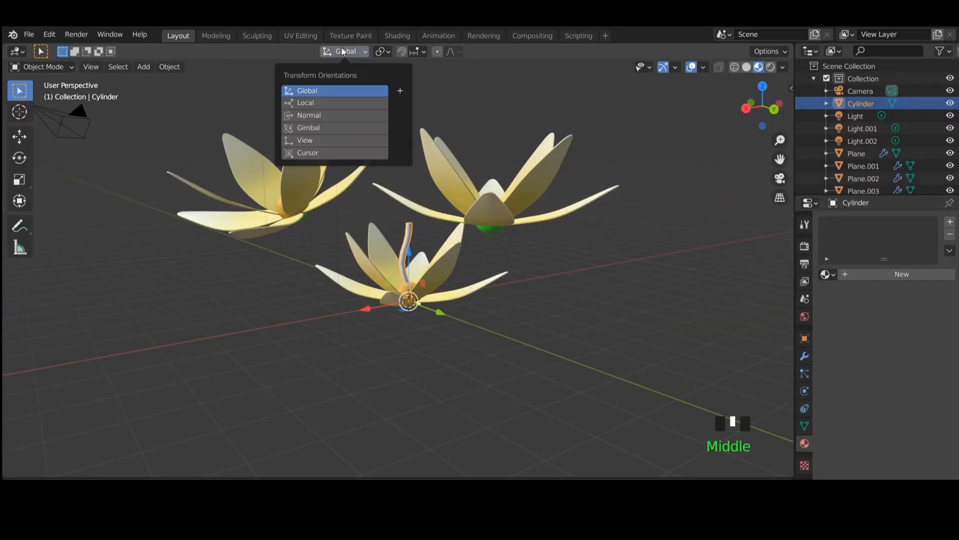
{"action": "left_click", "coordinate": [323, 104]}
{"action": "left_click", "coordinate": [462, 278]}
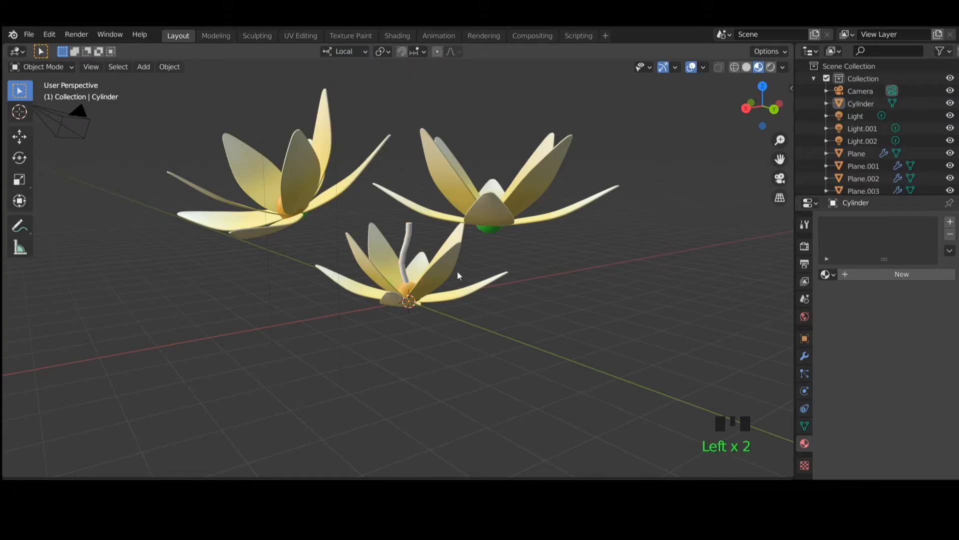
- Rotate the stem cylinder by about 11.2° around its local X axis
{"action": "left_click", "coordinate": [411, 236]}
{"action": "middle_click_drag", "start_coordinate": [526, 307], "coordinate": [579, 316]}
{"action": "key", "text": "r"}
{"action": "key", "text": "x"}
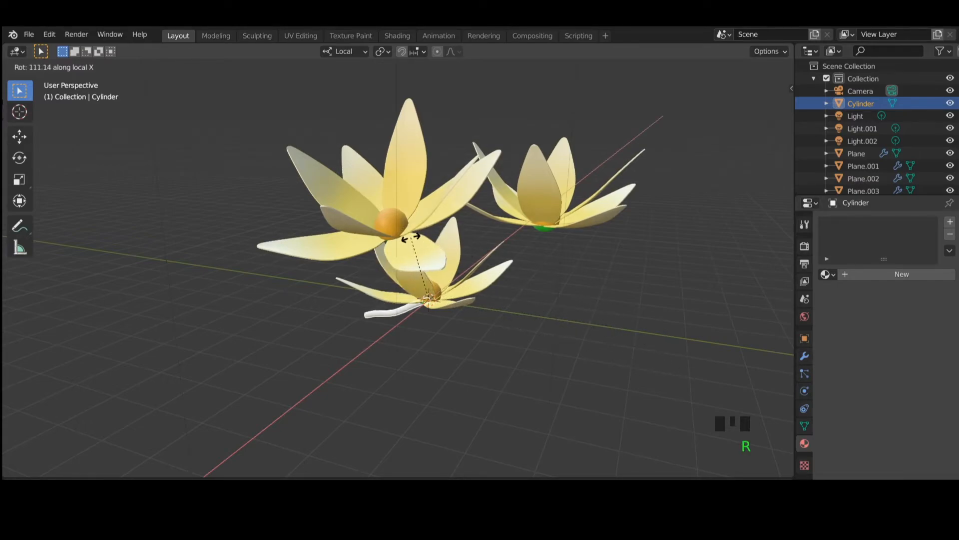
{"action": "left_click", "coordinate": [608, 284]}
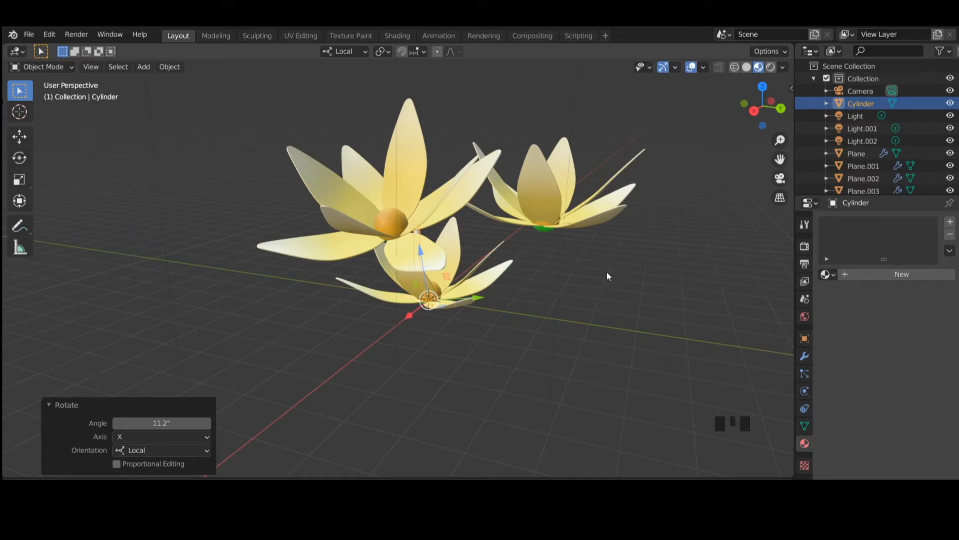
- Toggle X-ray and rotate the stem by about -52.4° around local X in top view, tilting it towards the flower behind
{"action": "key", "text": "KP_7"}
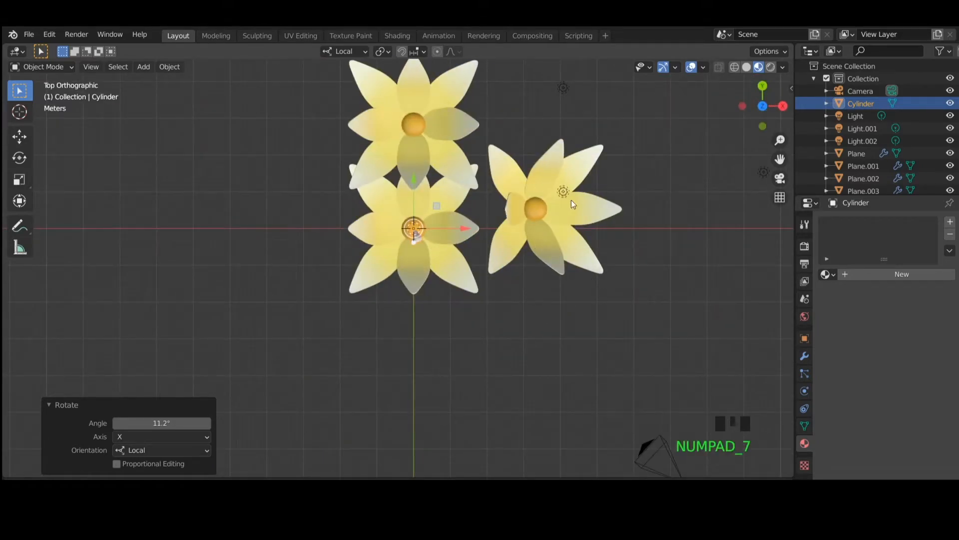
{"action": "left_click", "coordinate": [719, 68]}
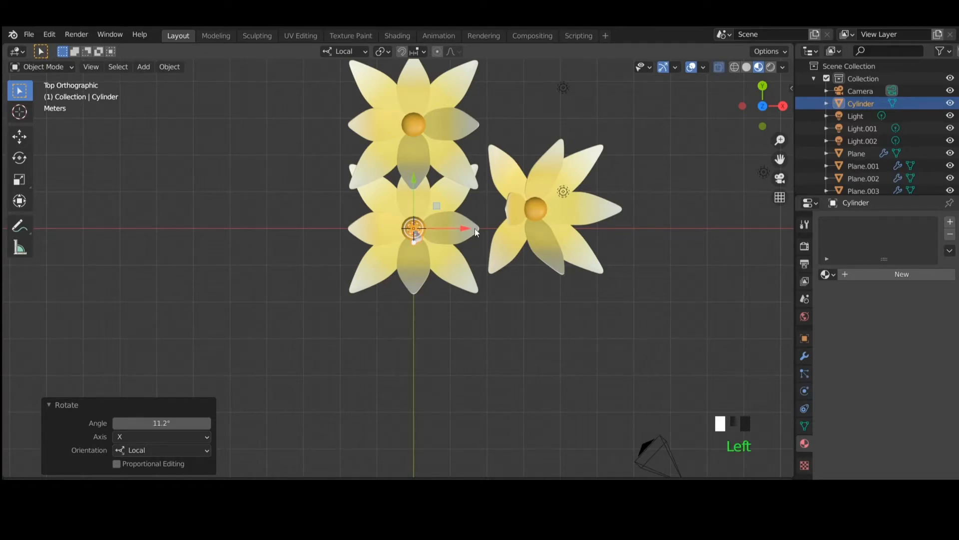
{"action": "scroll", "coordinate": [475, 231], "scroll_direction": "up", "scroll_amount": 3}
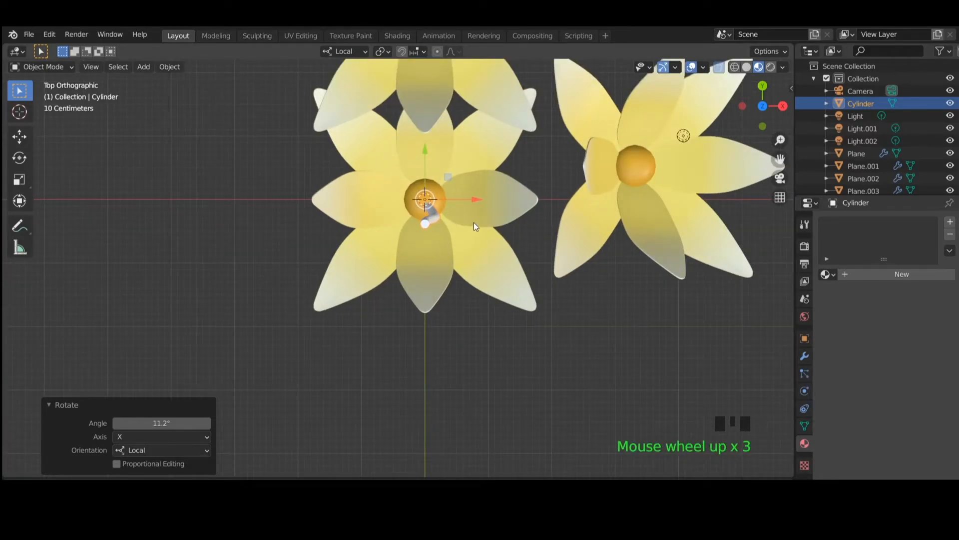
{"action": "middle_click_drag", "start_coordinate": [474, 223], "coordinate": [482, 182]}
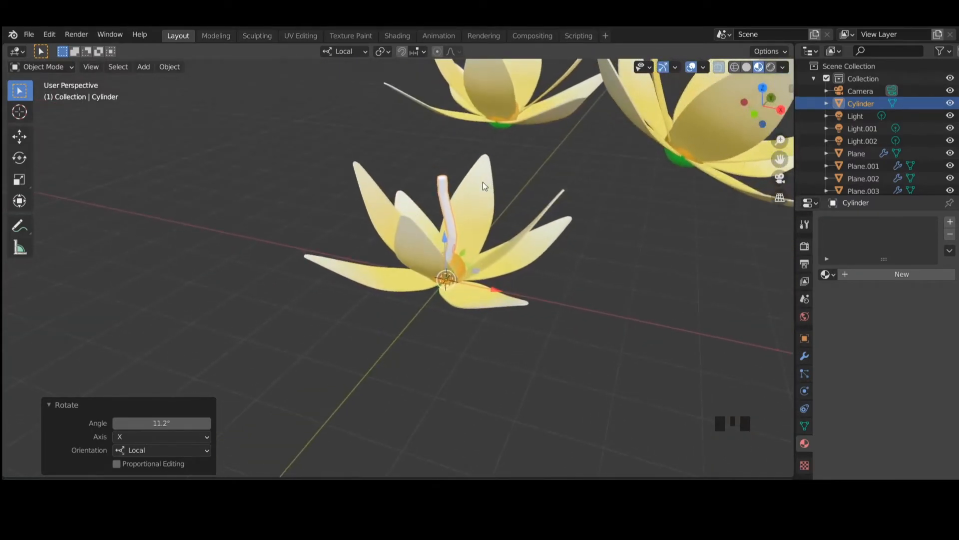
{"action": "middle_click_drag", "start_coordinate": [526, 212], "coordinate": [527, 242]}
{"action": "key", "text": "KP_7"}
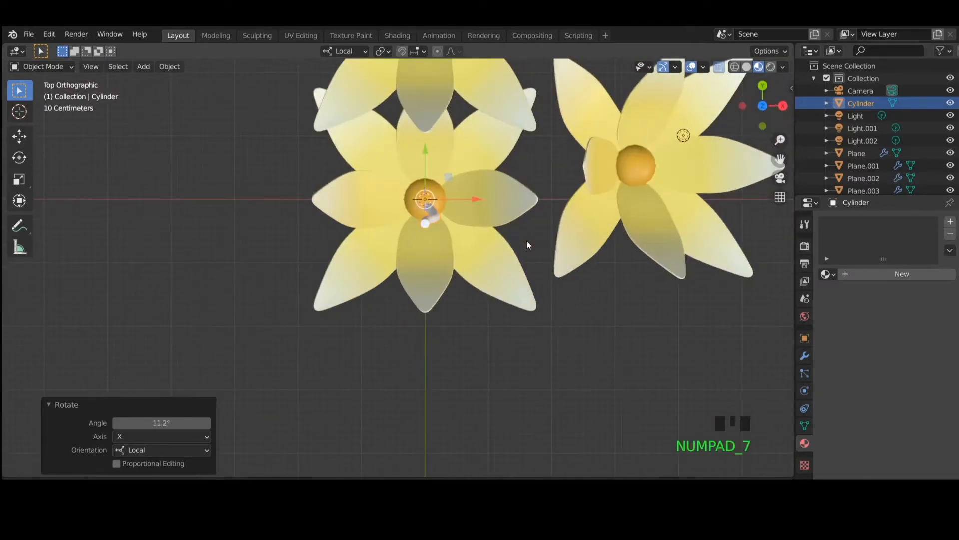
{"action": "middle_click_drag", "start_coordinate": [531, 228], "coordinate": [475, 371], "text": "shift"}
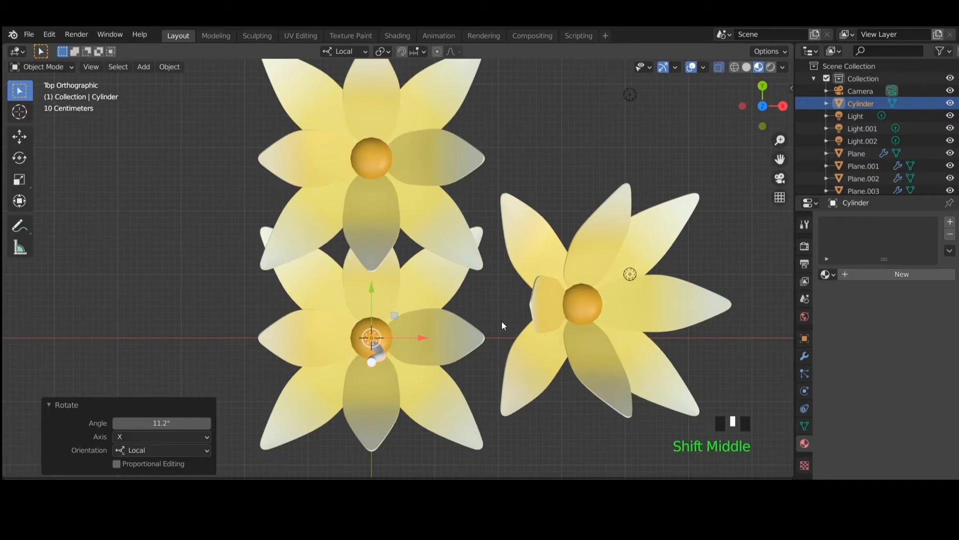
{"action": "key", "text": "r"}
{"action": "key", "text": "x"}
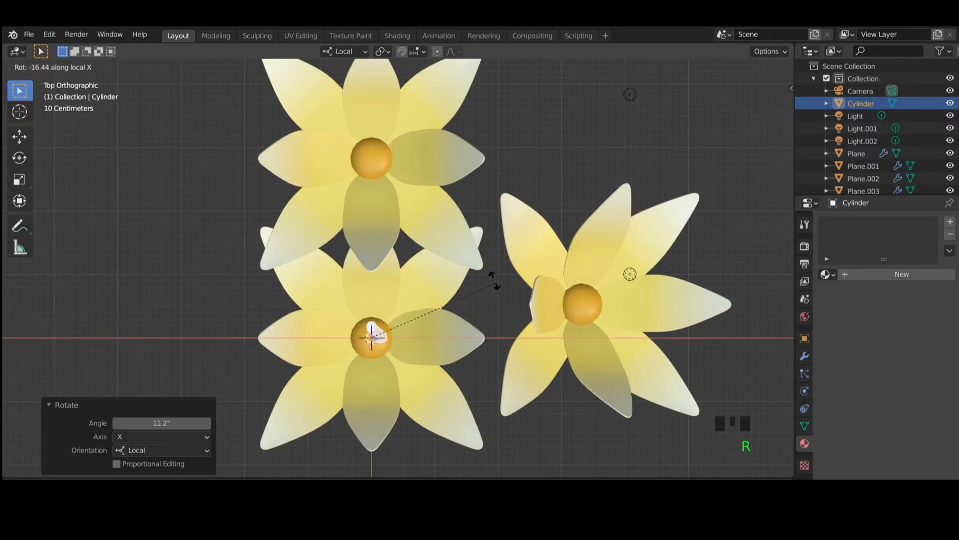
{"action": "left_click", "coordinate": [504, 113]}
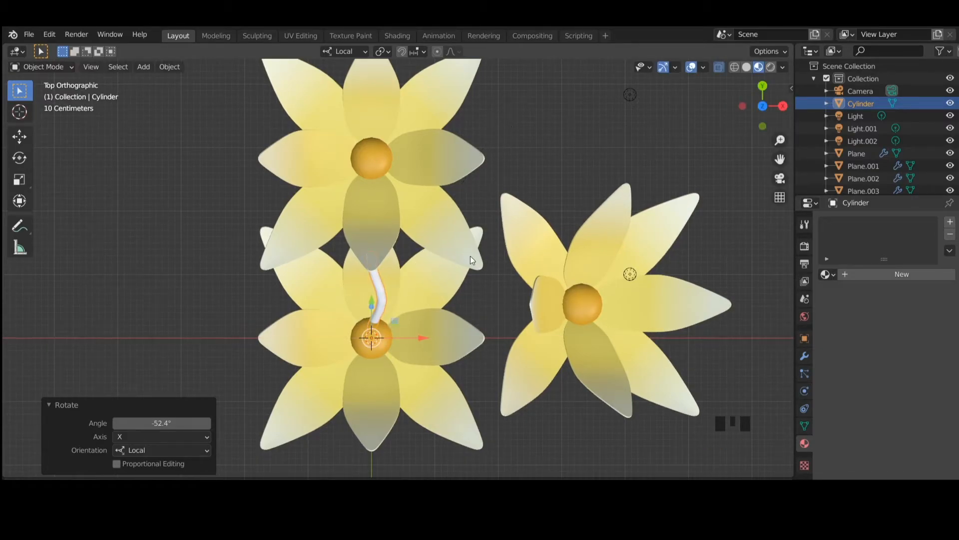
- Lengthen the stem by about 1.4 along local Z and rotate it by about -20.7° around local X
{"action": "key", "text": "s"}
{"action": "key", "text": "z"}
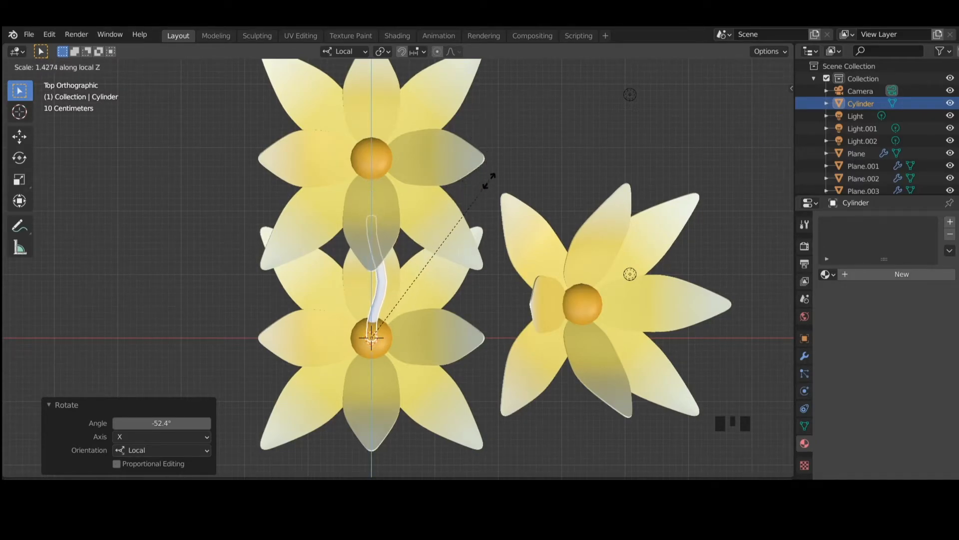
{"action": "left_click", "coordinate": [489, 186]}
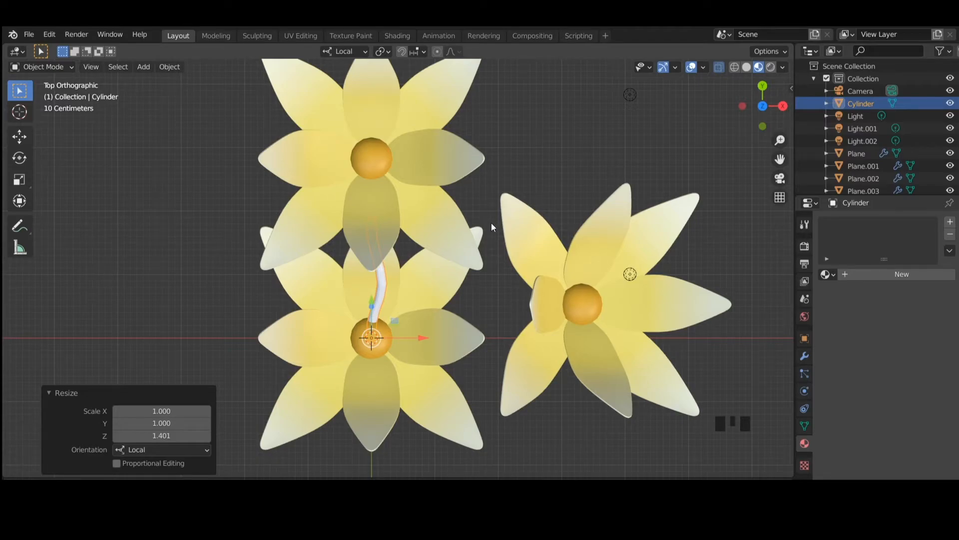
{"action": "key", "text": "r"}
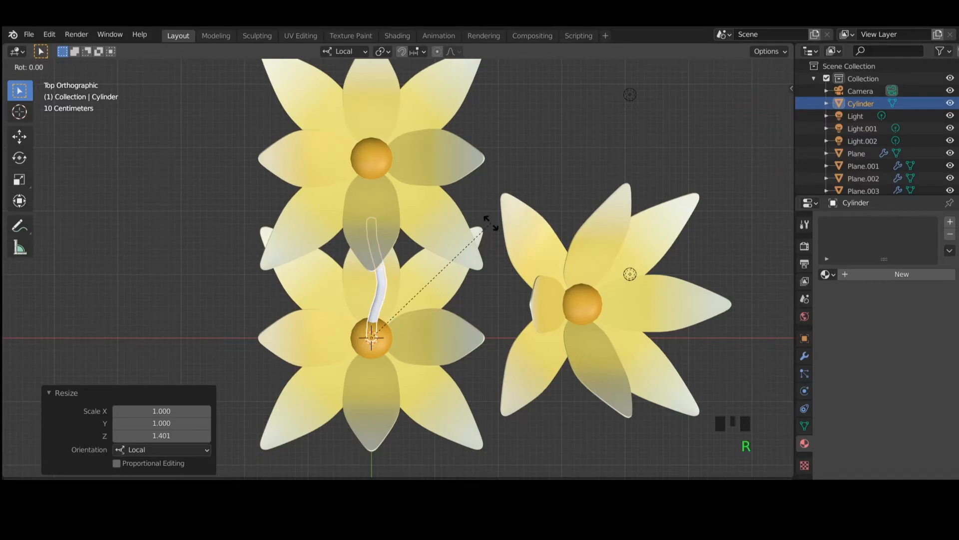
{"action": "key", "text": "x"}
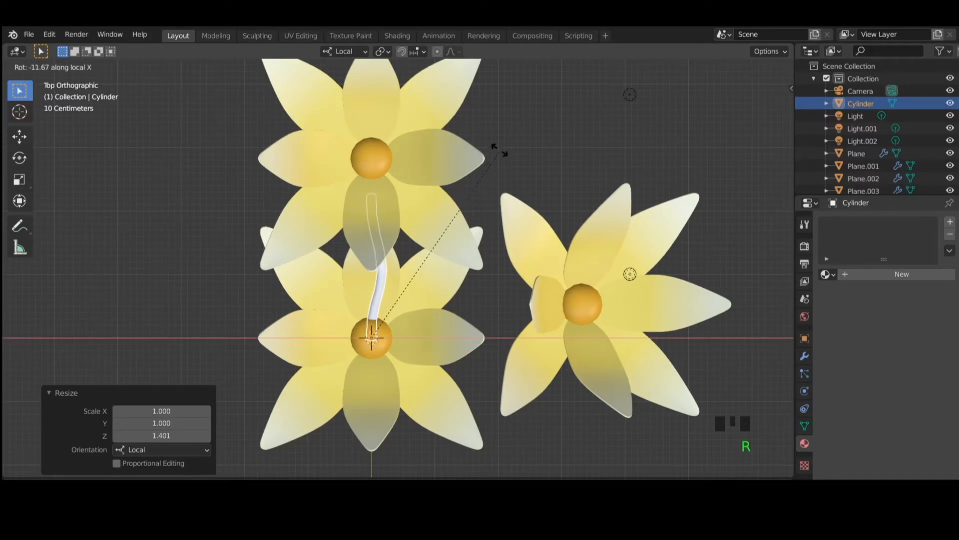
{"action": "left_click", "coordinate": [512, 466]}
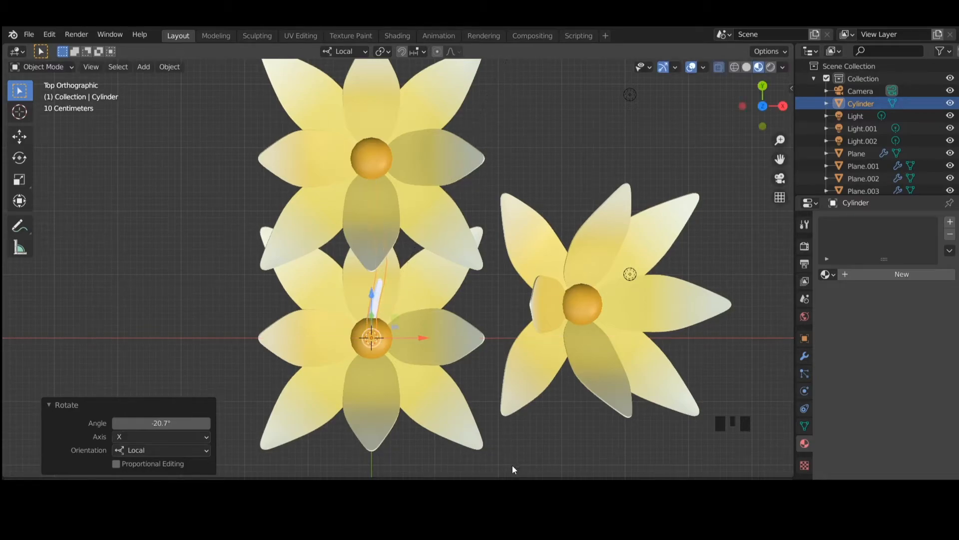
- Delete the camera and the three lights from the scene
{"action": "middle_click_drag", "start_coordinate": [529, 233], "coordinate": [288, 143]}
{"action": "scroll", "coordinate": [455, 247], "scroll_direction": "down", "scroll_amount": 3}
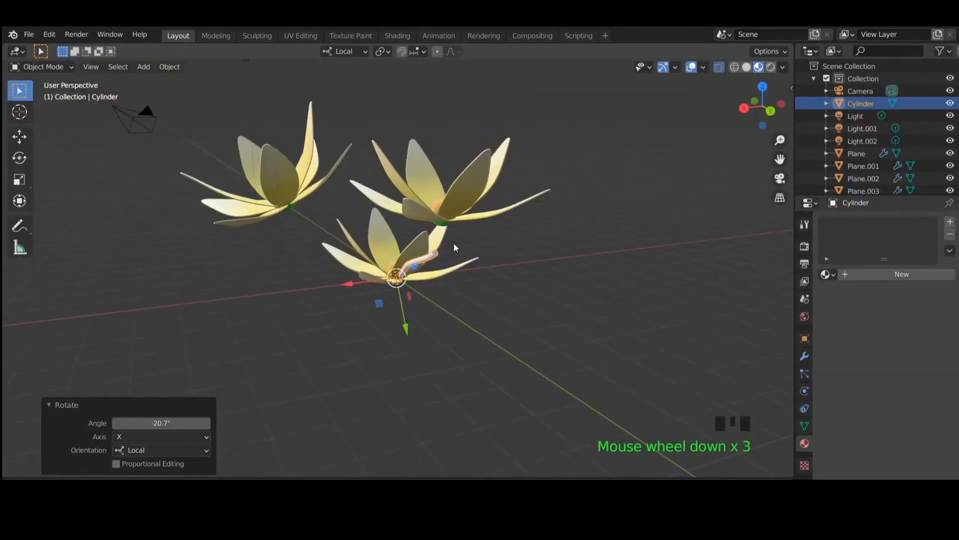
{"action": "middle_click", "coordinate": [524, 286]}
{"action": "left_click", "coordinate": [134, 122]}
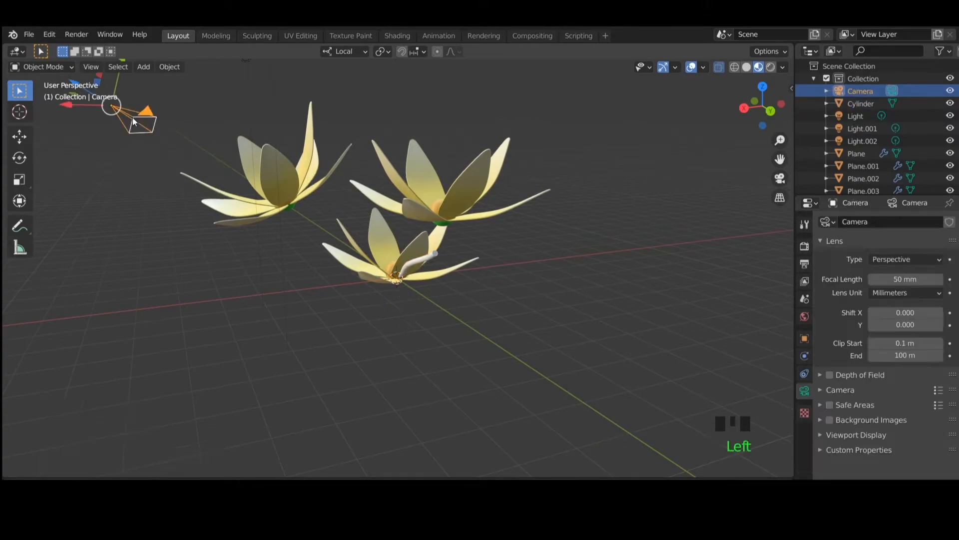
{"action": "key", "text": "Delete"}
{"action": "scroll", "coordinate": [325, 231], "scroll_direction": "down", "scroll_amount": 4}
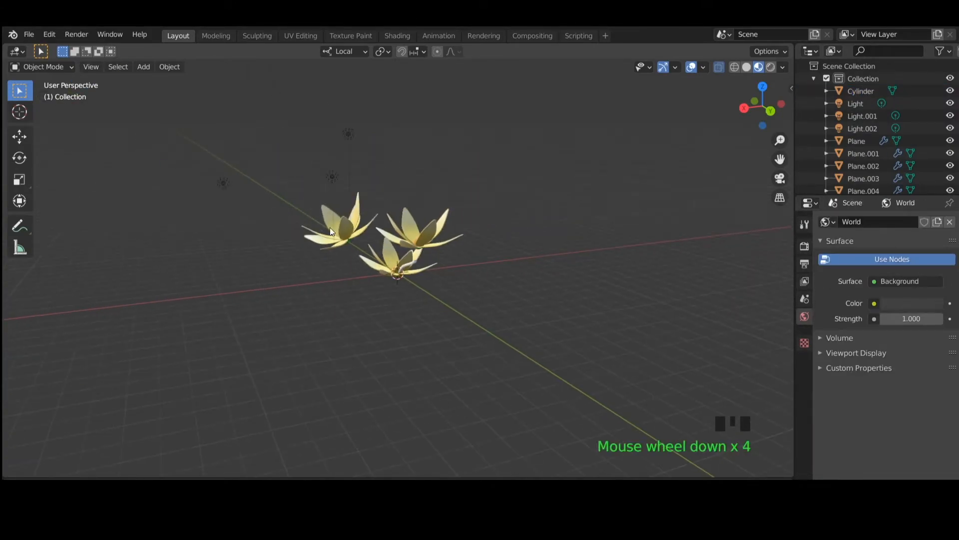
{"action": "left_click", "coordinate": [348, 133]}
{"action": "left_click", "coordinate": [332, 176], "text": "shift"}
{"action": "left_click", "coordinate": [224, 183], "text": "shift"}
{"action": "key", "text": "x"}
{"action": "left_click", "coordinate": [295, 200]}
- Select all flowers with the stem and scale them uniformly down to about 0.216
{"action": "middle_click_drag", "start_coordinate": [399, 224], "coordinate": [325, 215]}
{"action": "scroll", "coordinate": [287, 174], "scroll_direction": "down", "scroll_amount": 1}
{"action": "left_click_drag", "start_coordinate": [287, 174], "coordinate": [505, 296]}
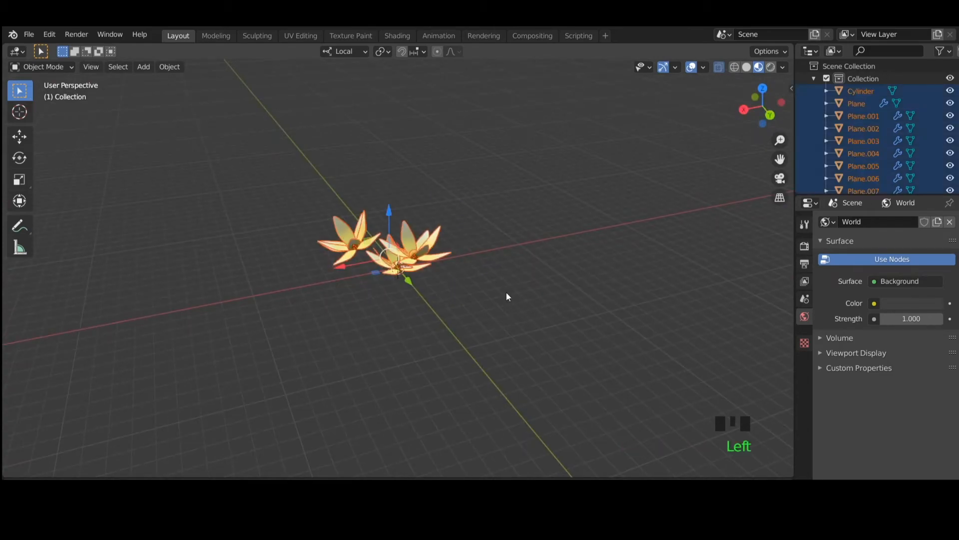
{"action": "key", "text": "s"}
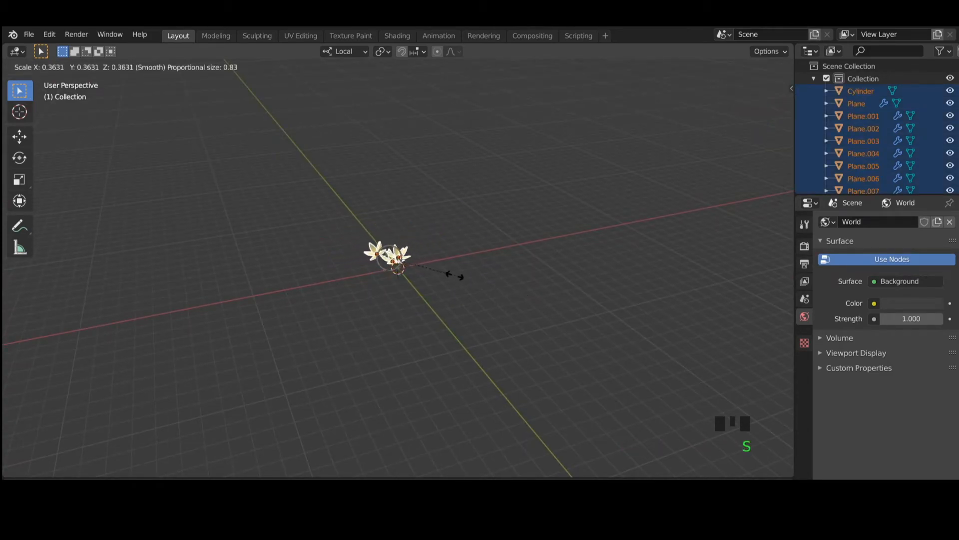
{"action": "left_click", "coordinate": [429, 266]}
- Make the stem active, select the whole flower group, and move it about -1.11 m in X, -0.81 m in Y and -0.92 m in Z
{"action": "scroll", "coordinate": [374, 220], "scroll_direction": "up", "scroll_amount": 9}
{"action": "middle_click_drag", "start_coordinate": [374, 220], "coordinate": [527, 330], "text": "shift"}
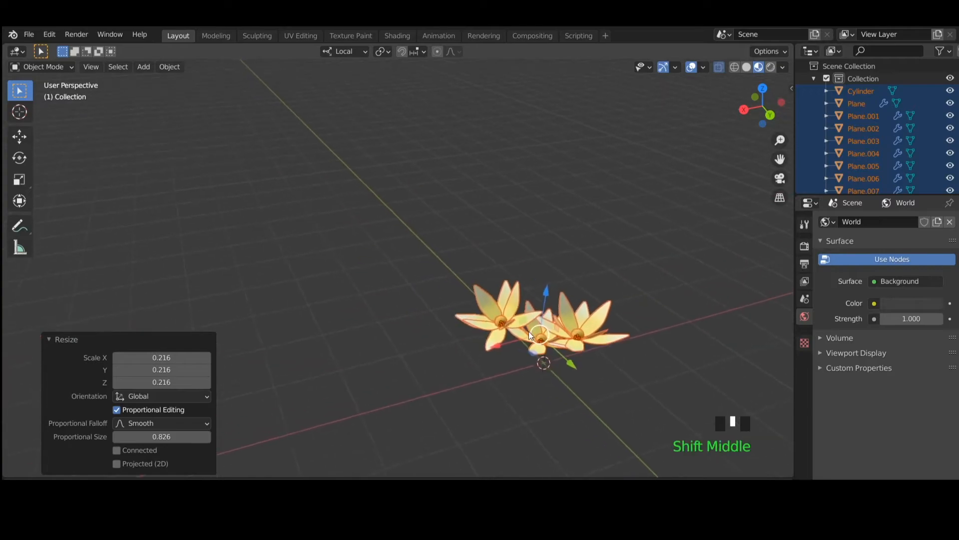
{"action": "middle_click_drag", "start_coordinate": [634, 381], "coordinate": [434, 317], "text": "shift"}
{"action": "scroll", "coordinate": [434, 316], "scroll_direction": "up", "scroll_amount": 5}
{"action": "middle_click_drag", "start_coordinate": [569, 336], "coordinate": [538, 313], "text": "shift"}
{"action": "scroll", "coordinate": [538, 302], "scroll_direction": "up", "scroll_amount": 2}
{"action": "scroll", "coordinate": [538, 313], "scroll_direction": "down", "scroll_amount": 5}
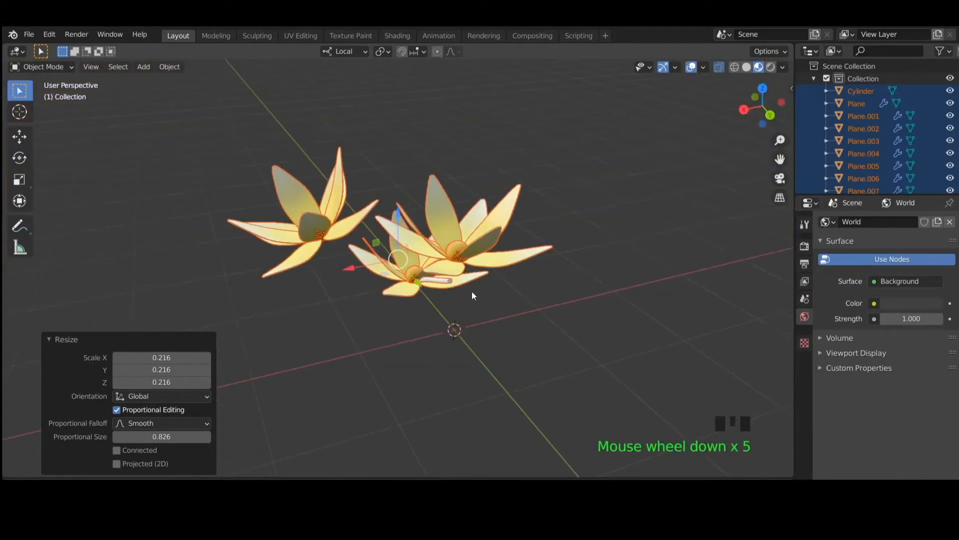
{"action": "left_click", "coordinate": [448, 281]}
{"action": "middle_click_drag", "start_coordinate": [519, 328], "coordinate": [405, 317]}
{"action": "scroll", "coordinate": [394, 315], "scroll_direction": "down", "scroll_amount": 1}
{"action": "left_click_drag", "start_coordinate": [223, 103], "coordinate": [515, 328]}
{"action": "key", "text": "g"}
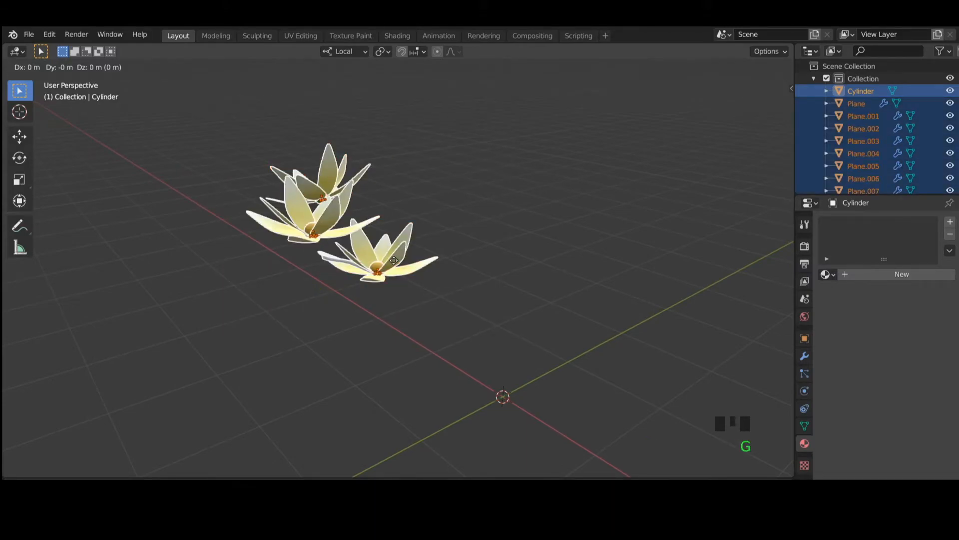
{"action": "left_click", "coordinate": [547, 376]}
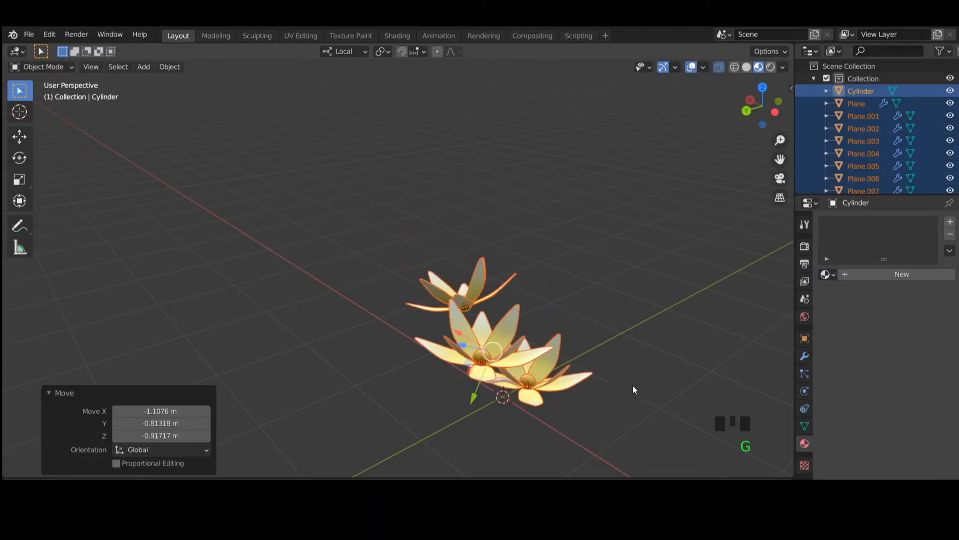
- Move the whole flower cluster slightly in the positive X direction, working in the front view
{"action": "key", "text": "KP_3"}
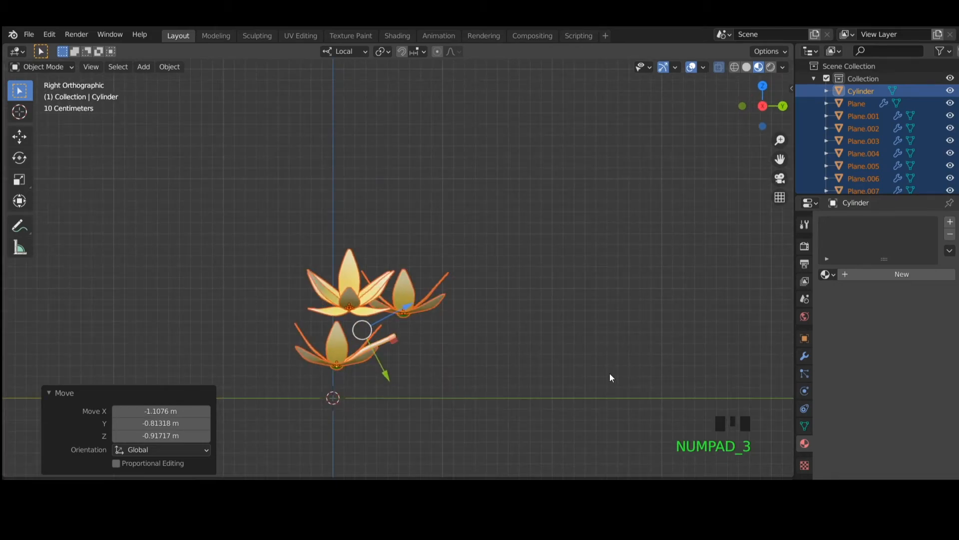
{"action": "key", "text": "KP_7"}
{"action": "key", "text": "KP_3"}
{"action": "key", "text": "KP_1"}
{"action": "key", "text": "g"}
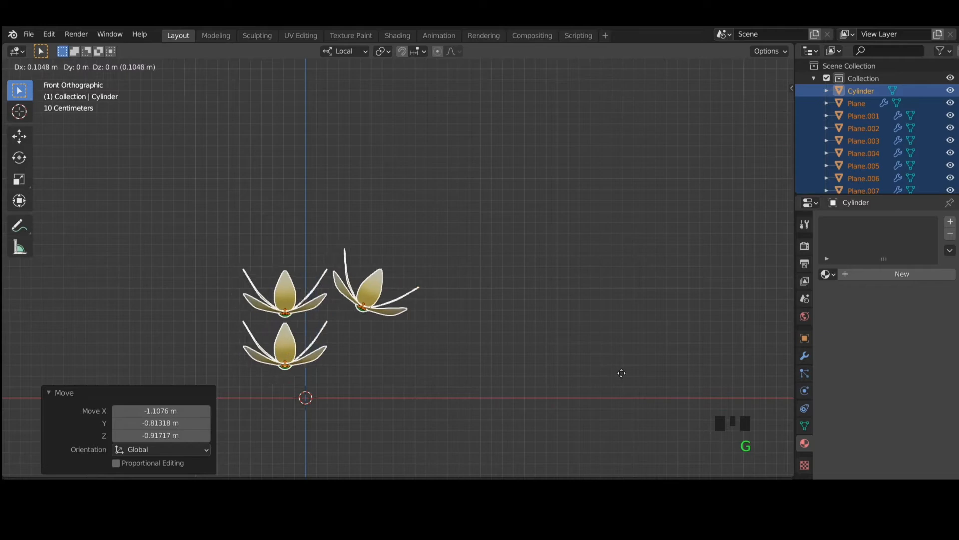
{"action": "left_click", "coordinate": [629, 379]}
- Select only the upper flower nearest the Z axis and move it about -0.29 m in X and 0.29 m in Z
{"action": "left_click", "coordinate": [618, 391]}
{"action": "left_click_drag", "start_coordinate": [192, 225], "coordinate": [337, 318]}
{"action": "left_click", "coordinate": [721, 67]}
{"action": "left_click", "coordinate": [694, 209]}
{"action": "left_click", "coordinate": [721, 65]}
{"action": "left_click", "coordinate": [76, 218]}
{"action": "left_click_drag", "start_coordinate": [131, 201], "coordinate": [337, 322]}
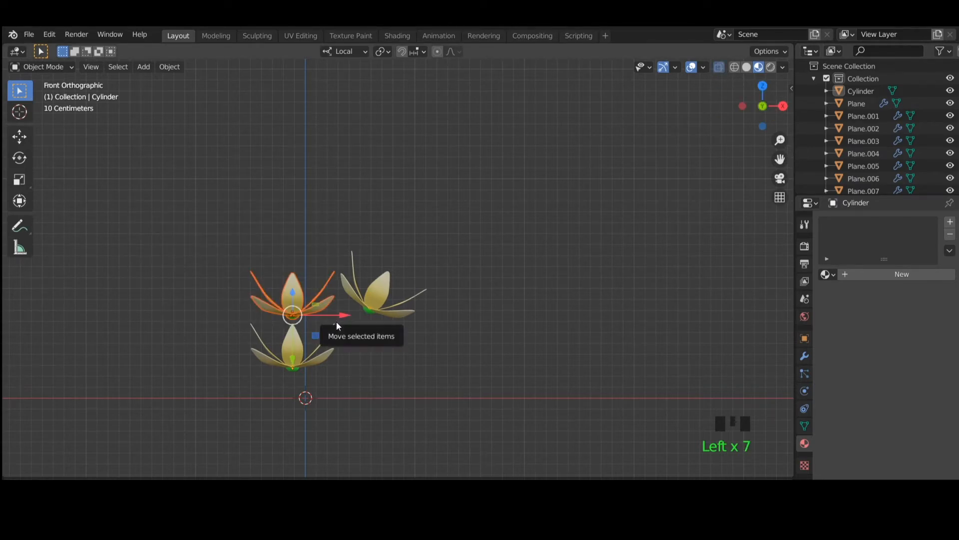
{"action": "key", "text": "g"}
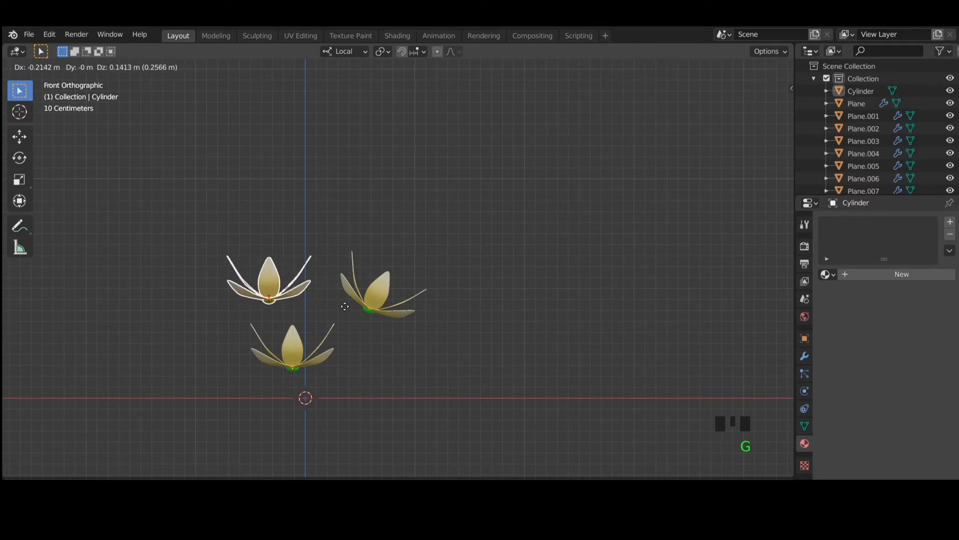
{"action": "left_click", "coordinate": [337, 291]}
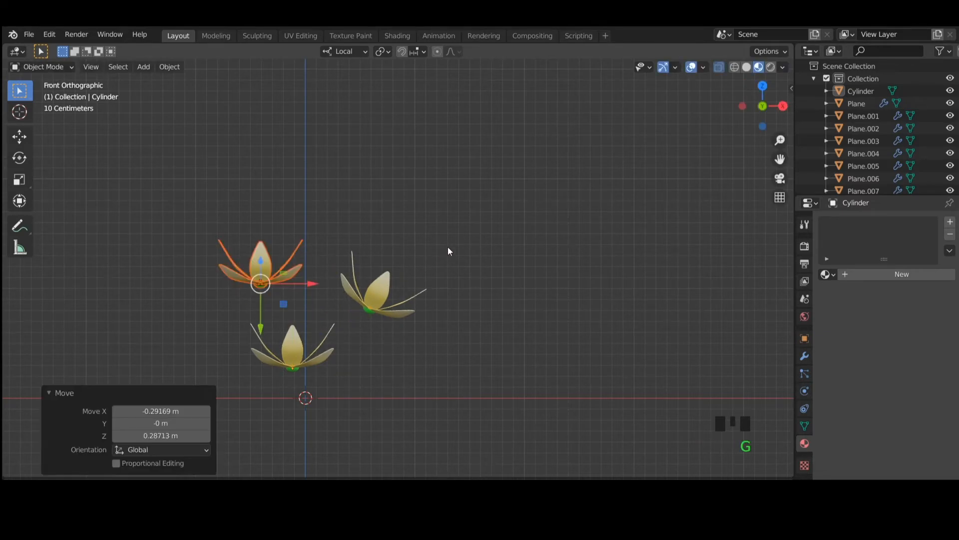
{"action": "key", "text": "r"}
{"action": "key", "text": "y"}
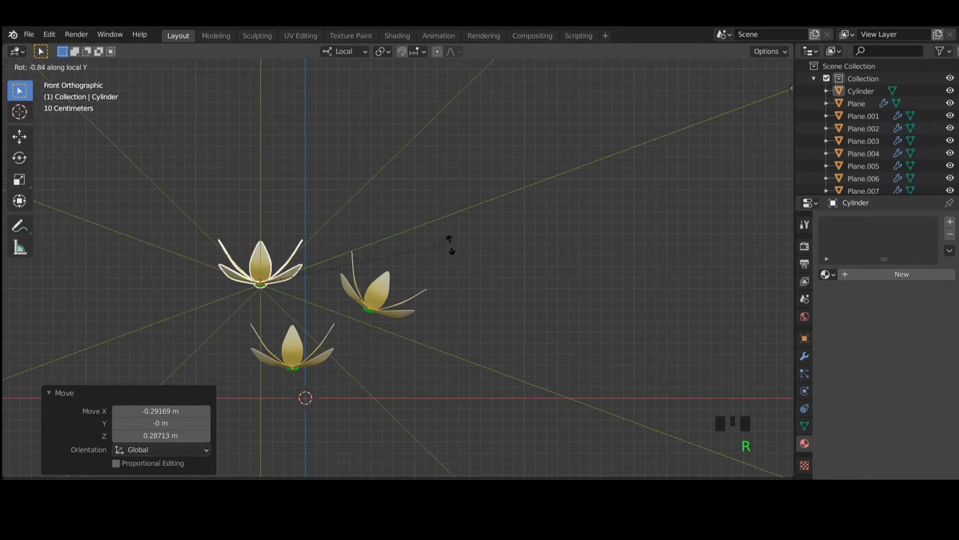
{"action": "key", "text": "Escape"}
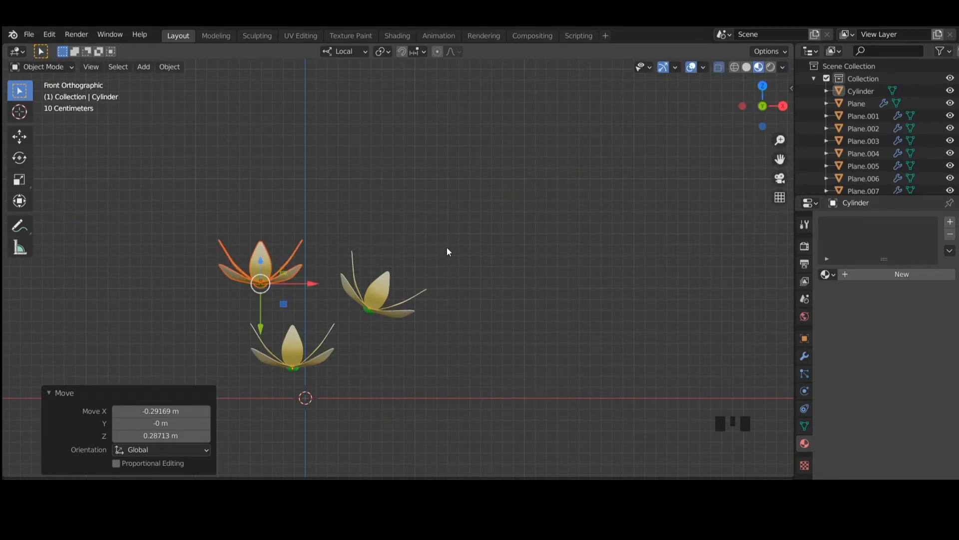
- Set the transform orientation to Global and rotate the moved flower about -19.5° around global Y
{"action": "left_click", "coordinate": [352, 53]}
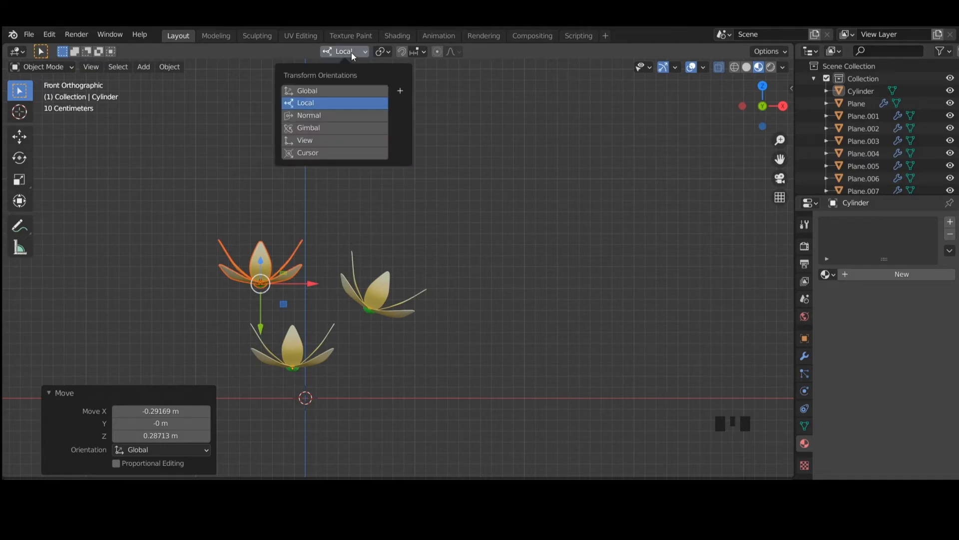
{"action": "left_click", "coordinate": [334, 90]}
{"action": "key", "text": "r"}
{"action": "key", "text": "y"}
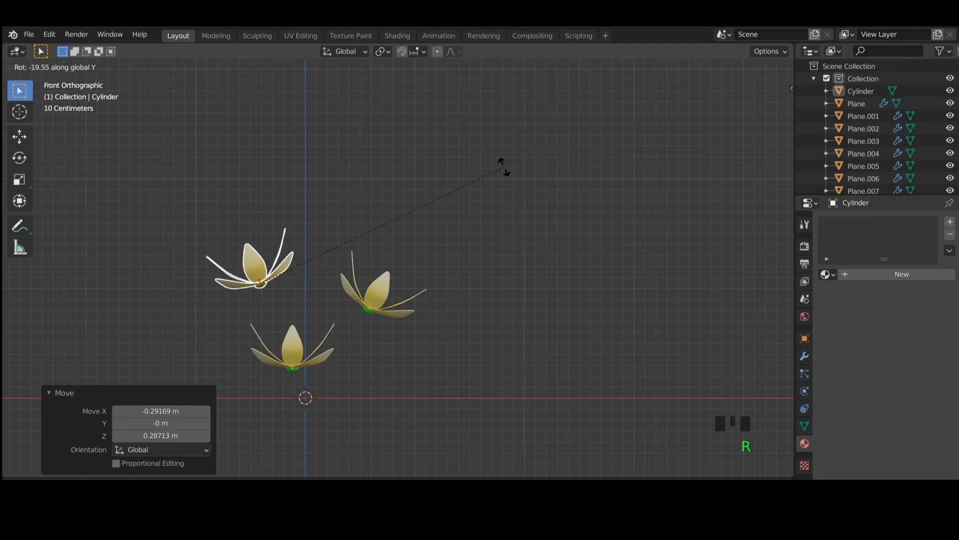
{"action": "left_click", "coordinate": [504, 171]}
- Select the lowest flower together with the stem and scale them uniformly to about 0.714
{"action": "middle_click_drag", "start_coordinate": [495, 328], "coordinate": [257, 361]}
{"action": "left_click_drag", "start_coordinate": [205, 310], "coordinate": [218, 338]}
{"action": "left_click", "coordinate": [348, 422]}
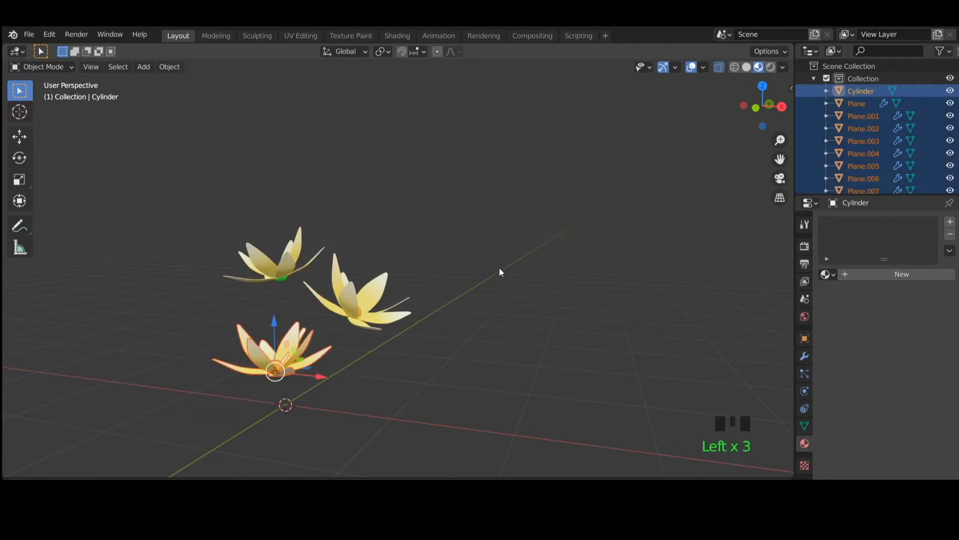
{"action": "middle_click_drag", "start_coordinate": [410, 346], "coordinate": [396, 377]}
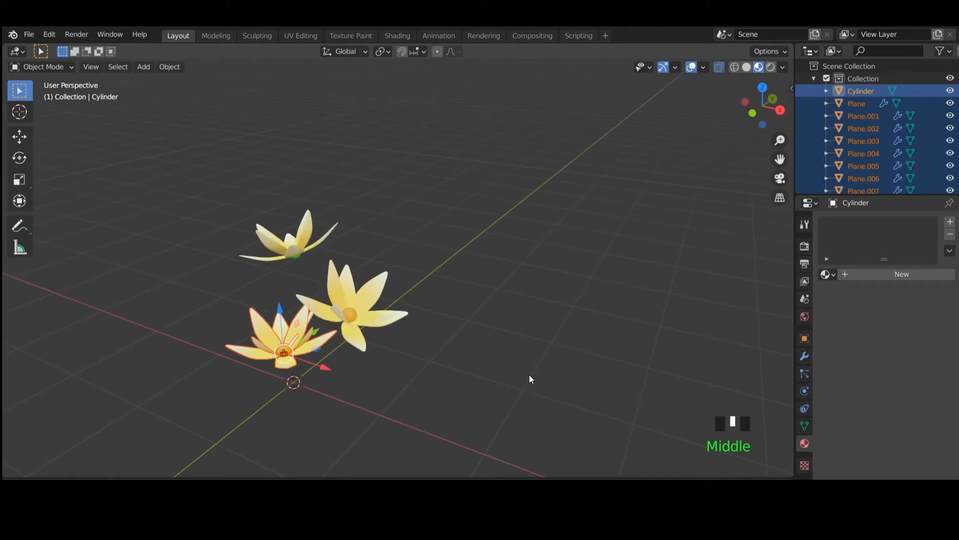
{"action": "key", "text": "s"}
{"action": "left_click", "coordinate": [507, 385]}
- Rotate the shrunken lowest flower and its stem around global X, and deselect them
{"action": "middle_click_drag", "start_coordinate": [507, 385], "coordinate": [474, 372]}
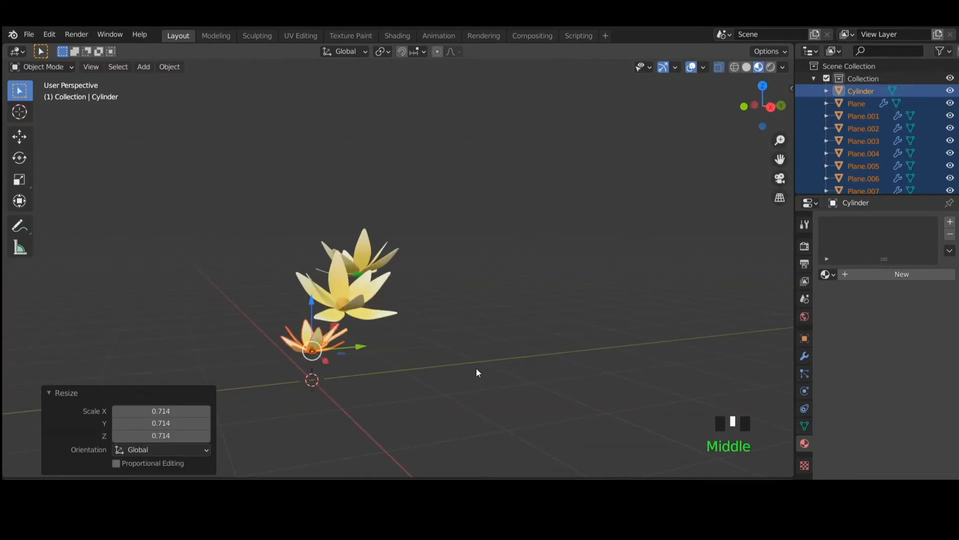
{"action": "key", "text": "r"}
{"action": "key", "text": "x"}
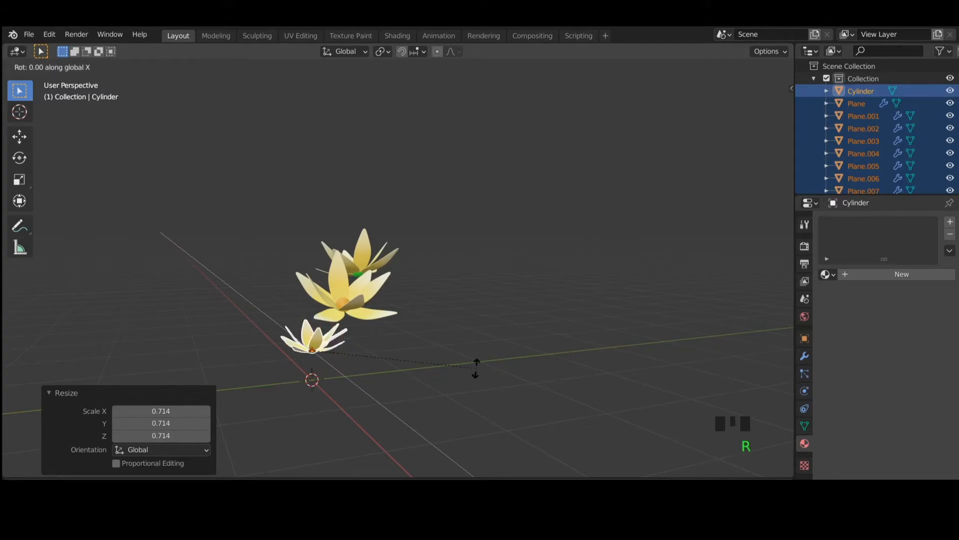
{"action": "left_click", "coordinate": [482, 328]}
{"action": "left_click", "coordinate": [485, 343]}
- Select only the stem inside the smallest flower, snap it to the 3D cursor at the world origin, and deselect it
{"action": "mouse_move", "coordinate": [485, 343]}
{"action": "middle_mouse_down"}
{"action": "mouse_move", "coordinate": [622, 310]}
{"action": "mouse_move", "coordinate": [650, 389]}
{"action": "mouse_move", "coordinate": [550, 417]}
{"action": "mouse_move", "coordinate": [411, 343]}
{"action": "mouse_move", "coordinate": [469, 378]}
{"action": "mouse_move", "coordinate": [493, 345]}
{"action": "middle_mouse_up"}
{"action": "scroll", "coordinate": [568, 379], "scroll_direction": "up", "scroll_amount": 3}
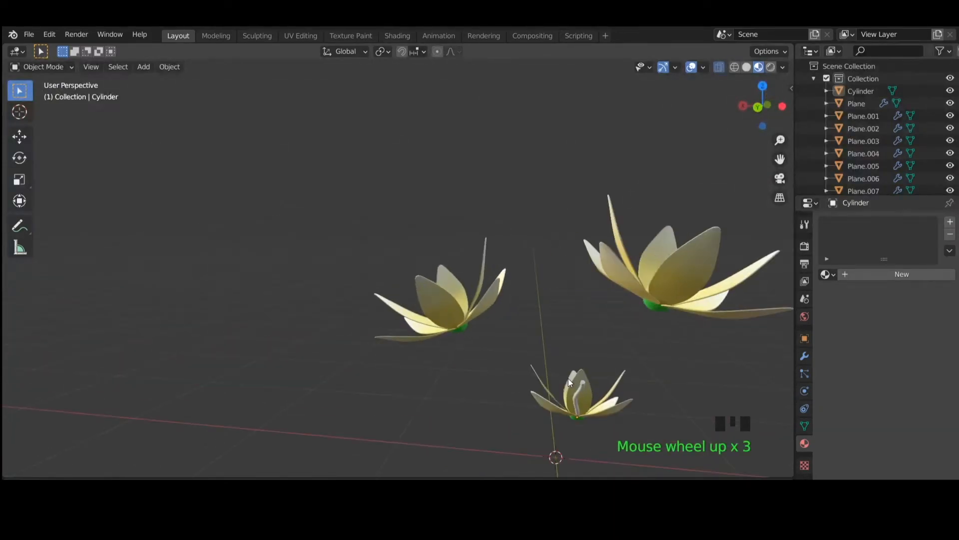
{"action": "scroll", "coordinate": [577, 387], "scroll_direction": "down", "scroll_amount": 1}
{"action": "left_click", "coordinate": [553, 372]}
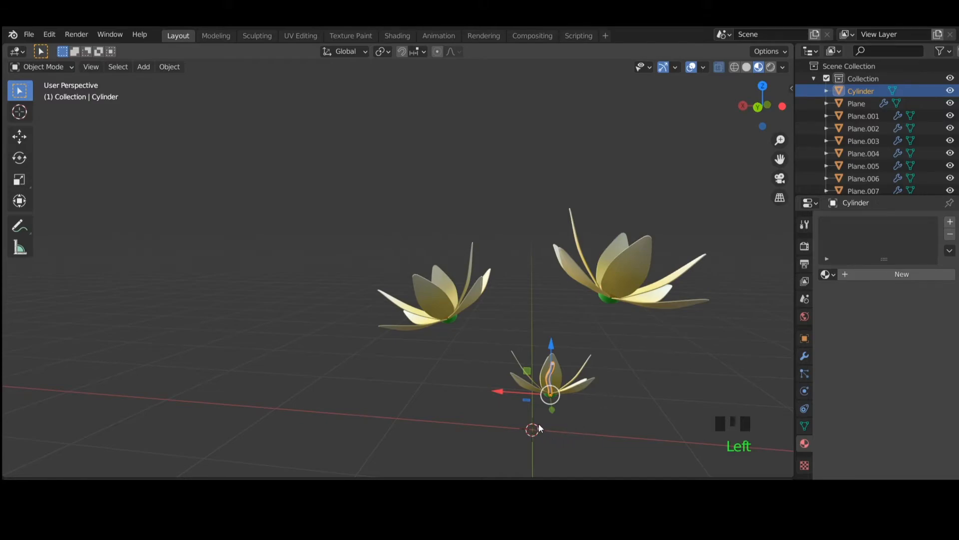
{"action": "middle_click_drag", "start_coordinate": [554, 451], "coordinate": [443, 374], "text": "shift"}
{"action": "left_click", "coordinate": [435, 313]}
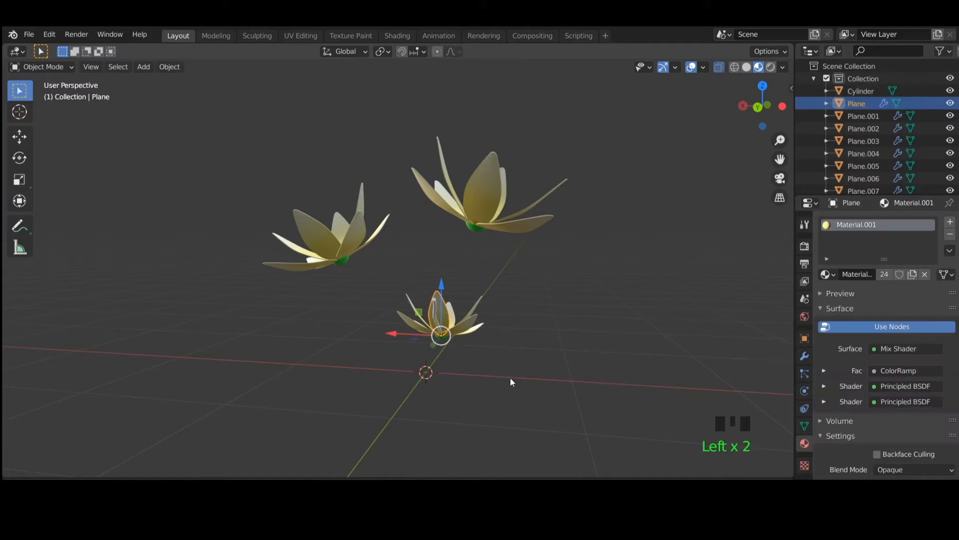
{"action": "scroll", "coordinate": [477, 325], "scroll_direction": "up", "scroll_amount": 4}
{"action": "left_click", "coordinate": [474, 369]}
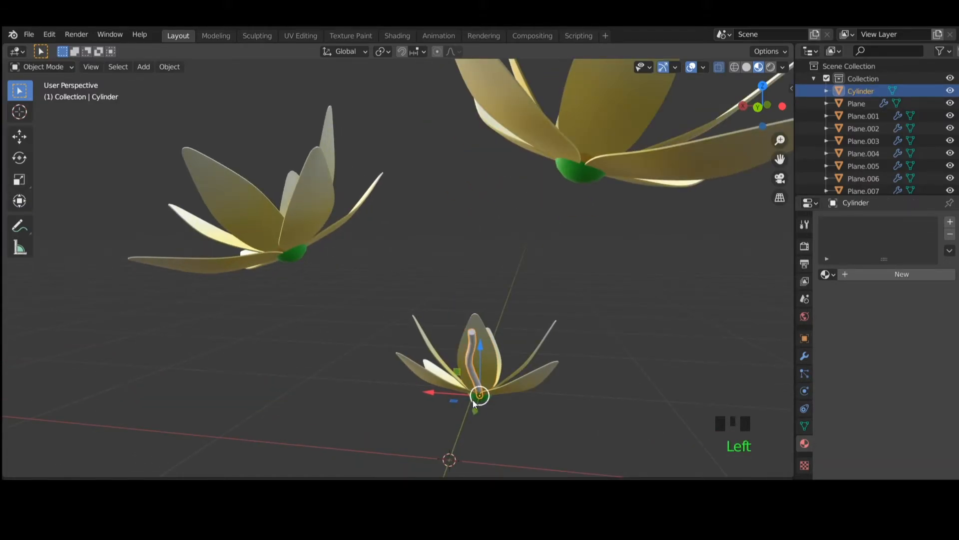
{"action": "scroll", "coordinate": [530, 437], "scroll_direction": "up", "scroll_amount": 1}
{"action": "middle_click_drag", "start_coordinate": [532, 441], "coordinate": [481, 332], "text": "shift"}
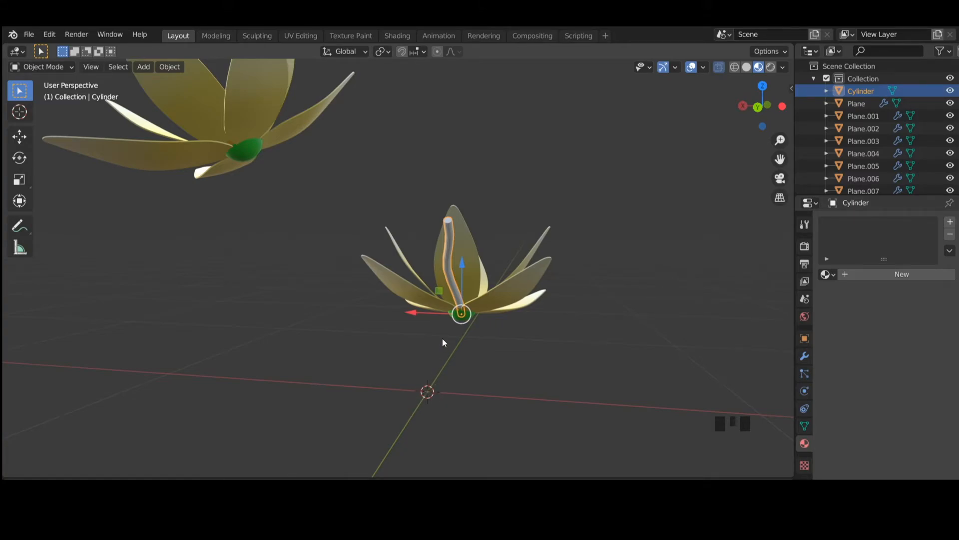
{"action": "key", "text": "shift+s"}
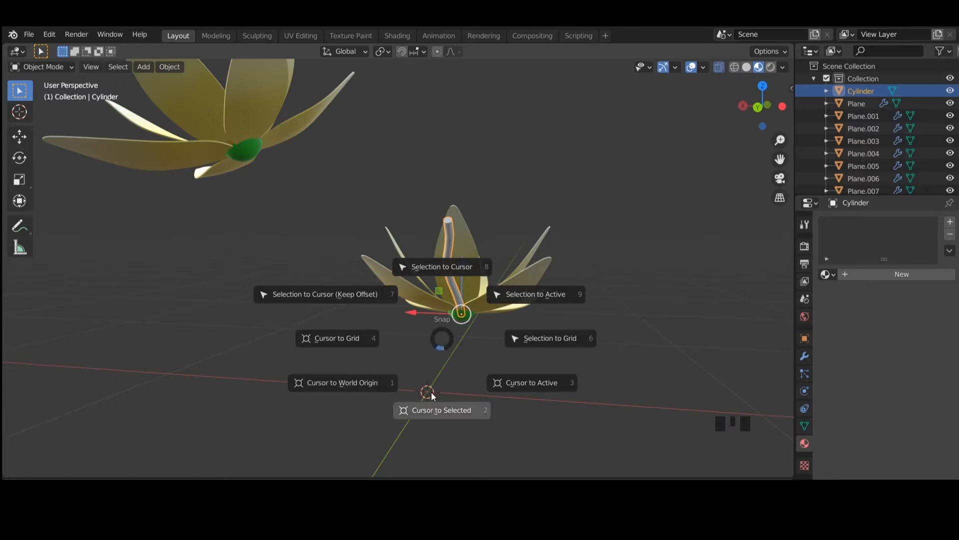
{"action": "left_click", "coordinate": [443, 264]}
{"action": "left_click", "coordinate": [460, 437]}
- Select the stem in the top view and rotate it about 64.8° around global Y
{"action": "middle_click_drag", "start_coordinate": [460, 436], "coordinate": [415, 422]}
{"action": "scroll", "coordinate": [584, 426], "scroll_direction": "down", "scroll_amount": 2}
{"action": "middle_click_drag", "start_coordinate": [584, 427], "coordinate": [483, 431]}
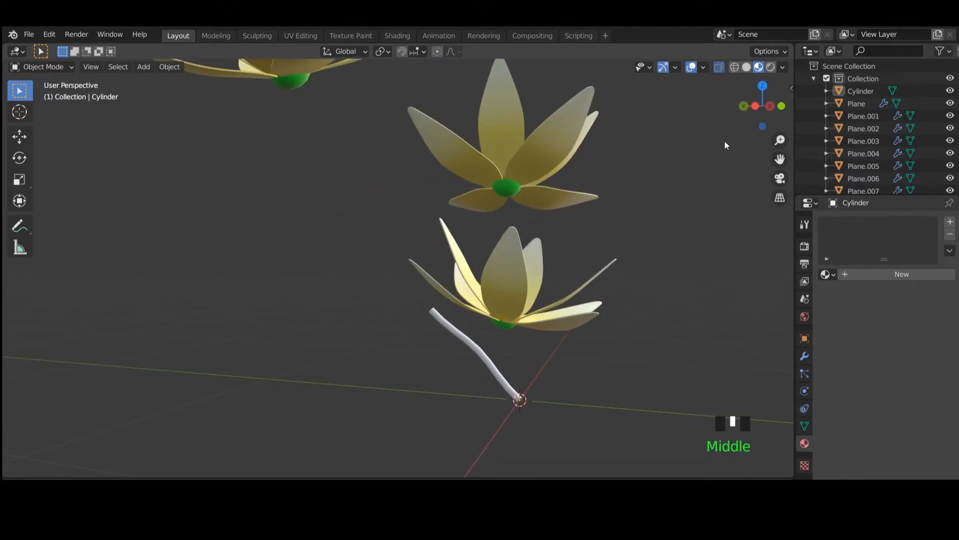
{"action": "key", "text": "KP_7"}
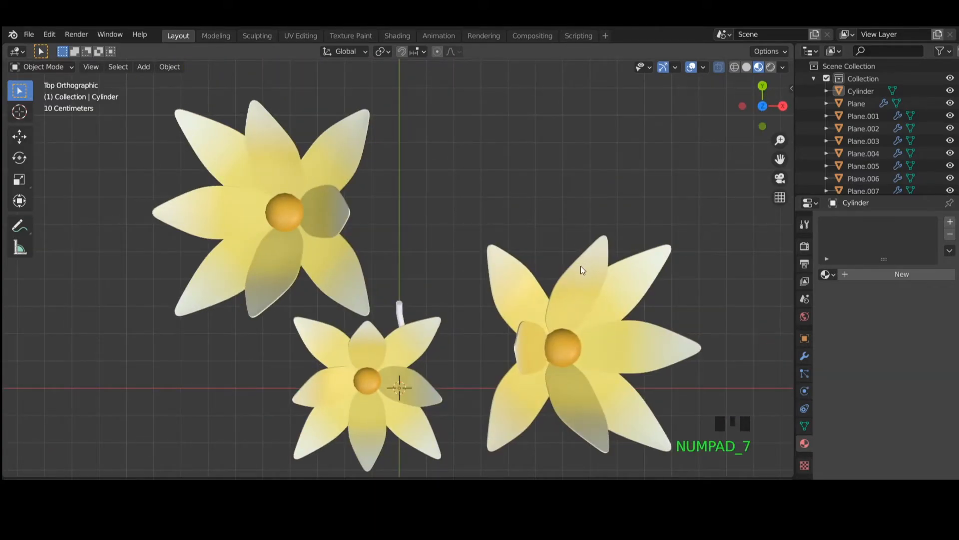
{"action": "left_click", "coordinate": [712, 88]}
{"action": "left_click", "coordinate": [718, 68]}
{"action": "left_click", "coordinate": [400, 304]}
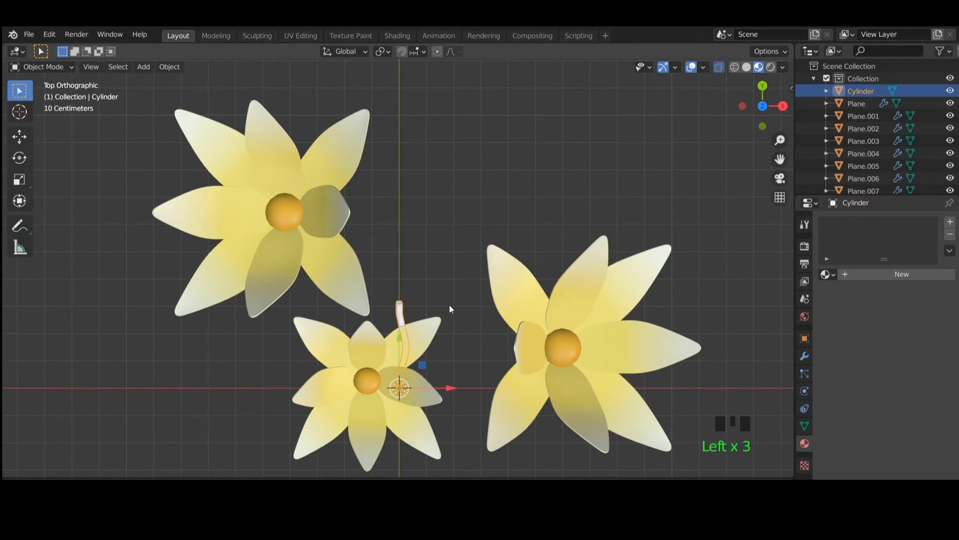
{"action": "key", "text": "r"}
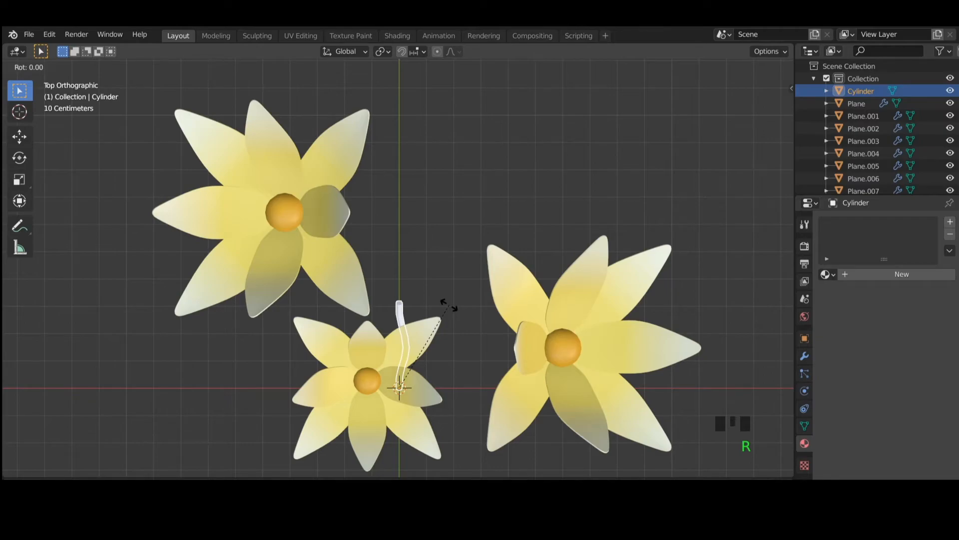
{"action": "key", "text": "y"}
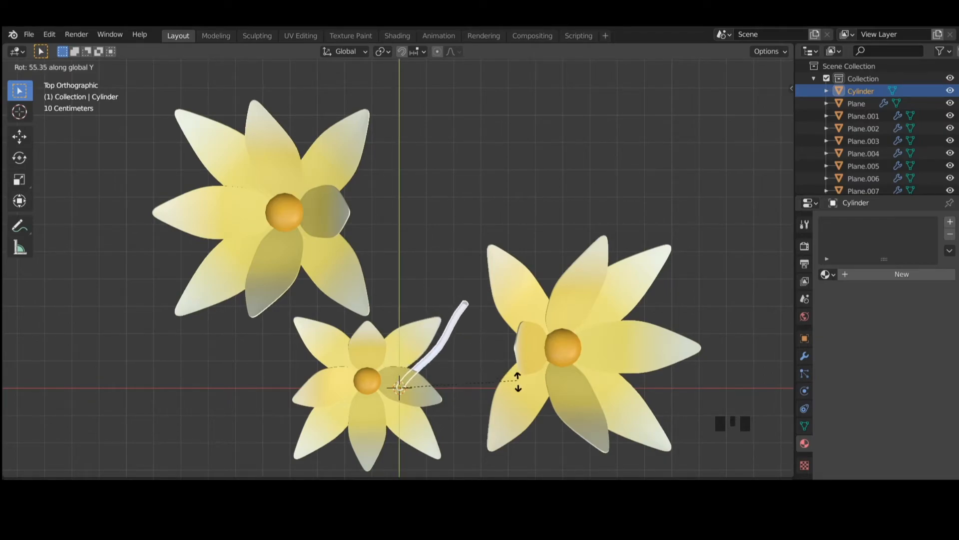
{"action": "left_click", "coordinate": [546, 402]}
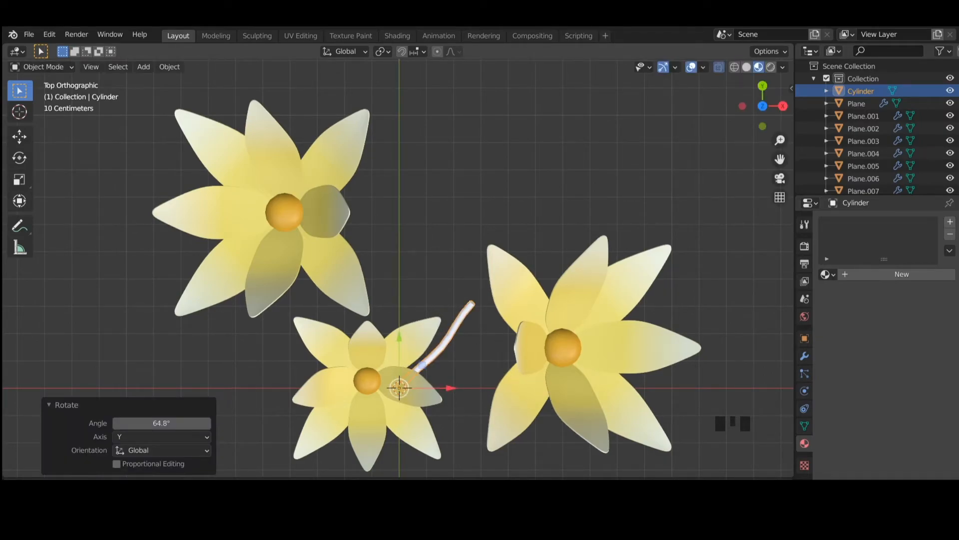
- Rotate the stem about 63.7° around global X so it leans toward the largest flower
{"action": "key", "text": "r"}
{"action": "key", "text": "x"}
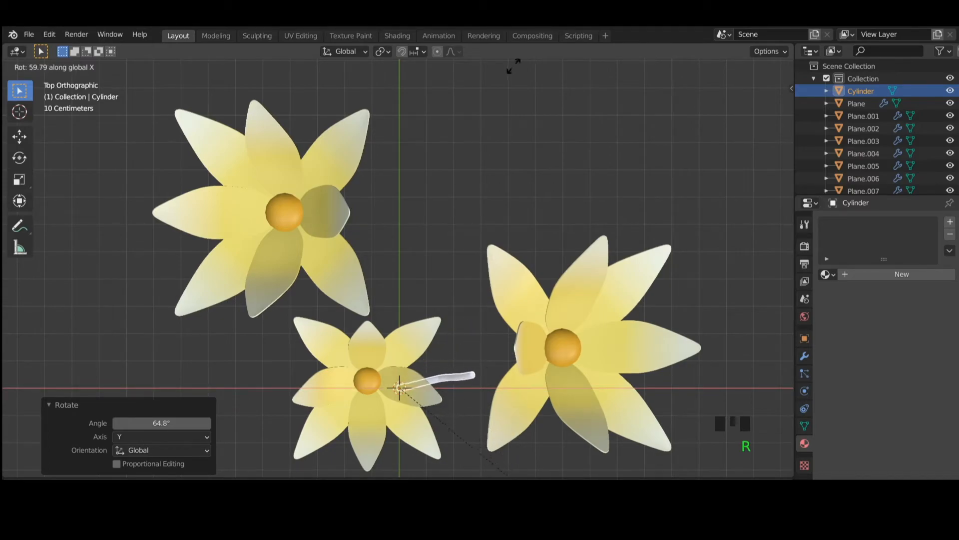
{"action": "left_click", "coordinate": [514, 78]}
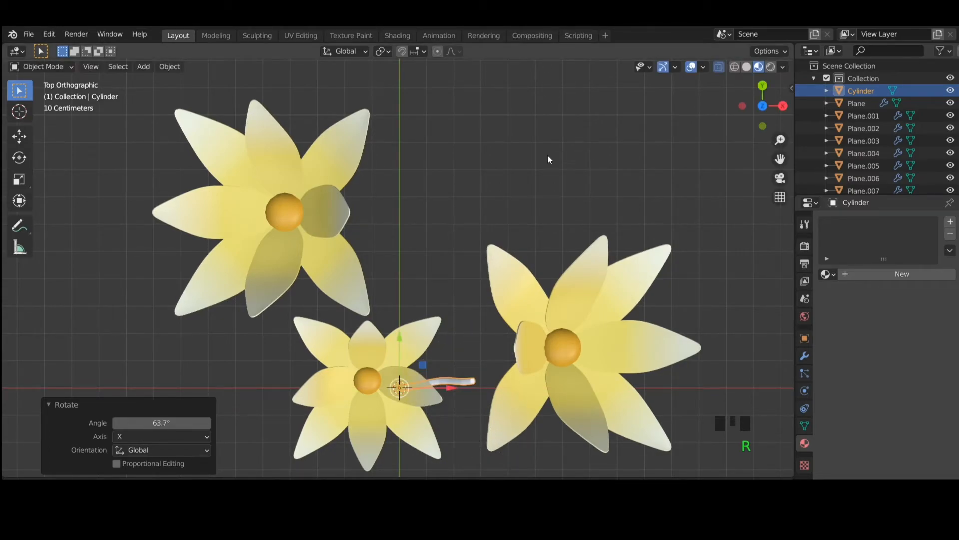
{"action": "key", "text": "s"}
{"action": "key", "text": "z"}
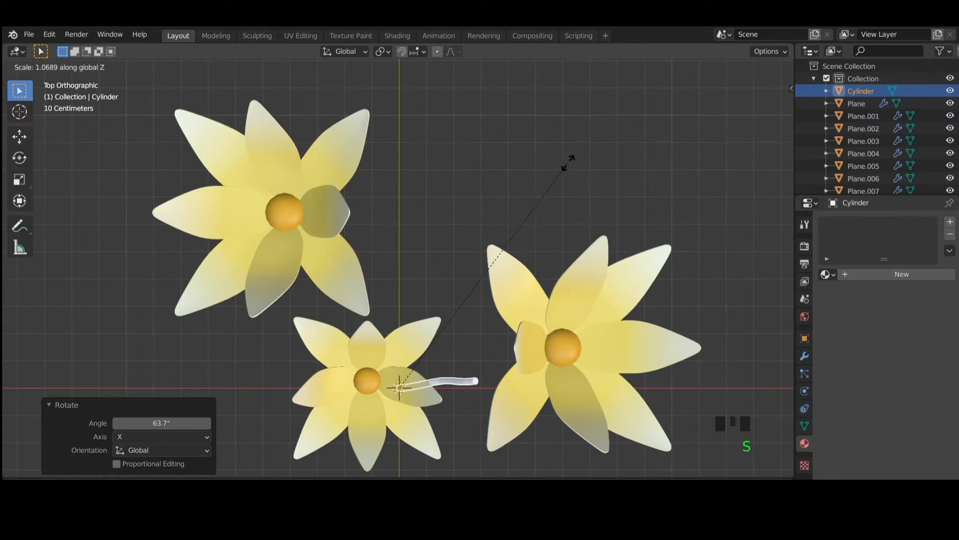
{"action": "key", "text": "Escape"}
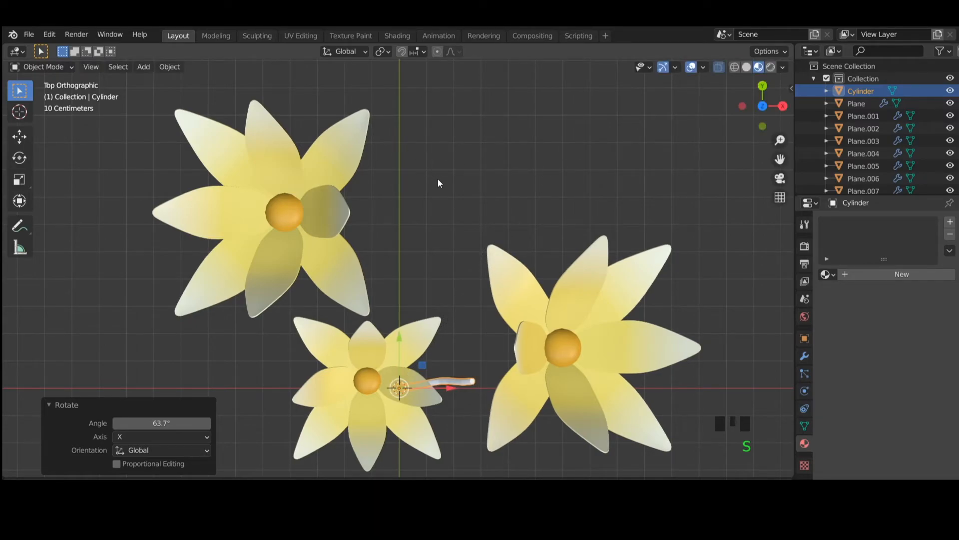
- Lengthen the stem along its local Z by a factor of about 2.101 and again by about 1.095
{"action": "key", "text": "s"}
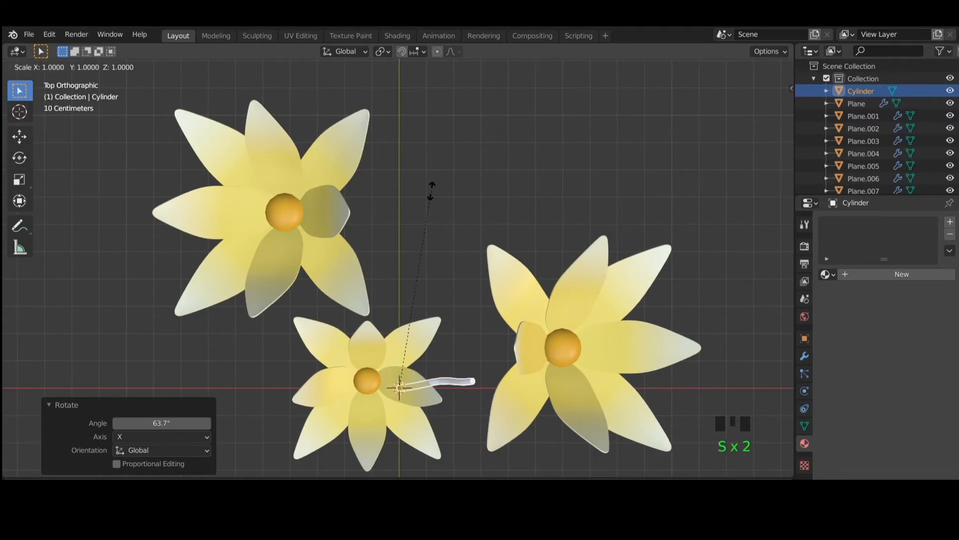
{"action": "key", "text": "z"}
{"action": "key", "text": "z"}
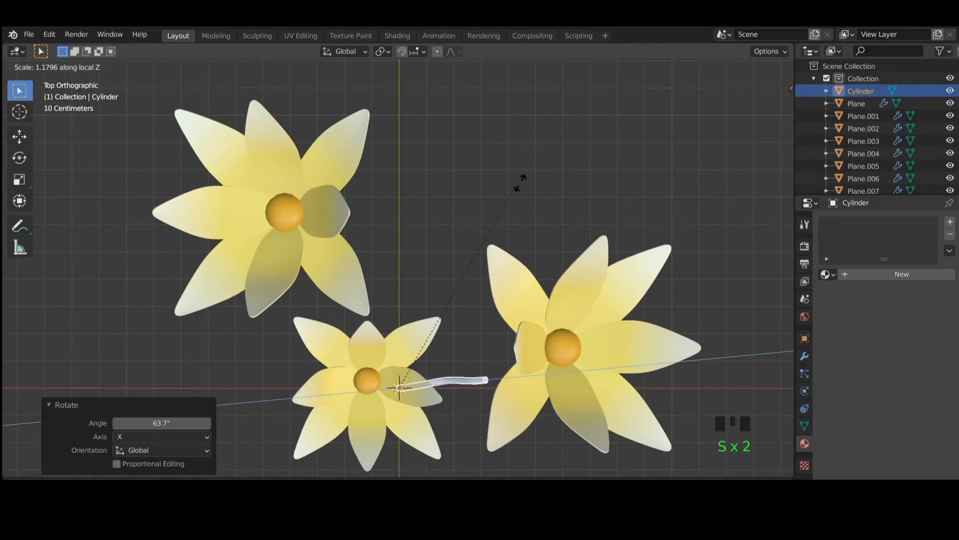
{"action": "left_click", "coordinate": [730, 133]}
{"action": "middle_click_drag", "start_coordinate": [731, 132], "coordinate": [521, 199]}
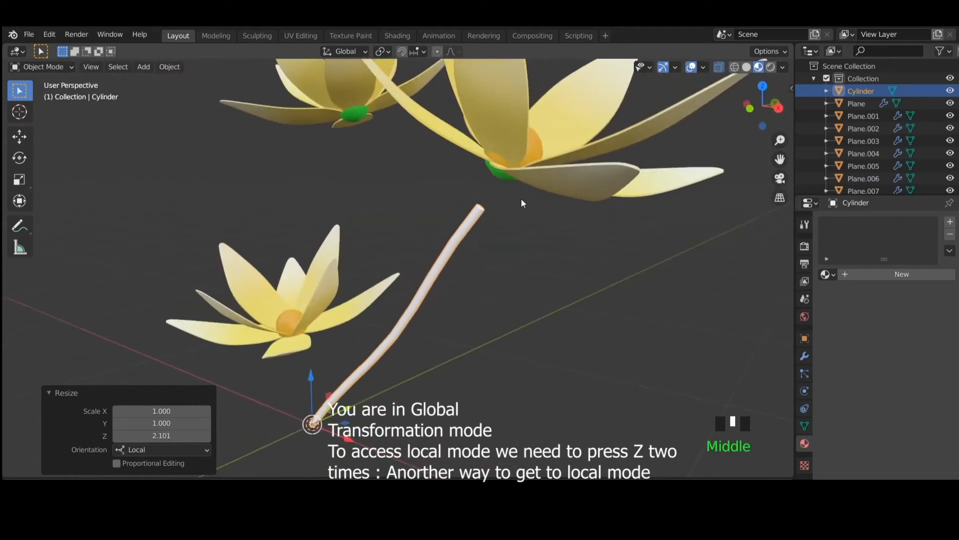
{"action": "key", "text": "s"}
{"action": "key", "text": "z"}
{"action": "key", "text": "z"}
{"action": "left_click", "coordinate": [550, 191]}
- Rotate the stem about 6.26° around the view axis to aim its tip at the large flower's green base
{"action": "middle_click_drag", "start_coordinate": [534, 235], "coordinate": [462, 242]}
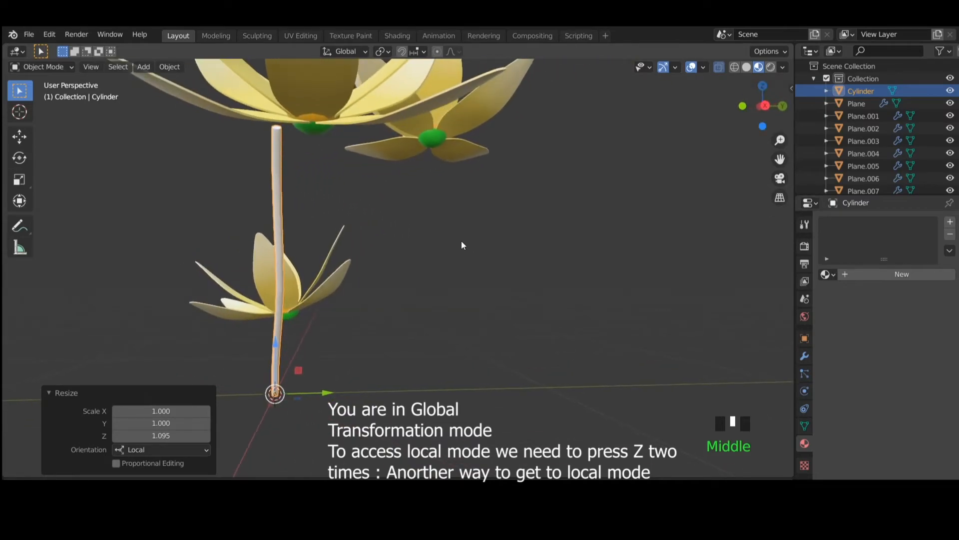
{"action": "key", "text": "r"}
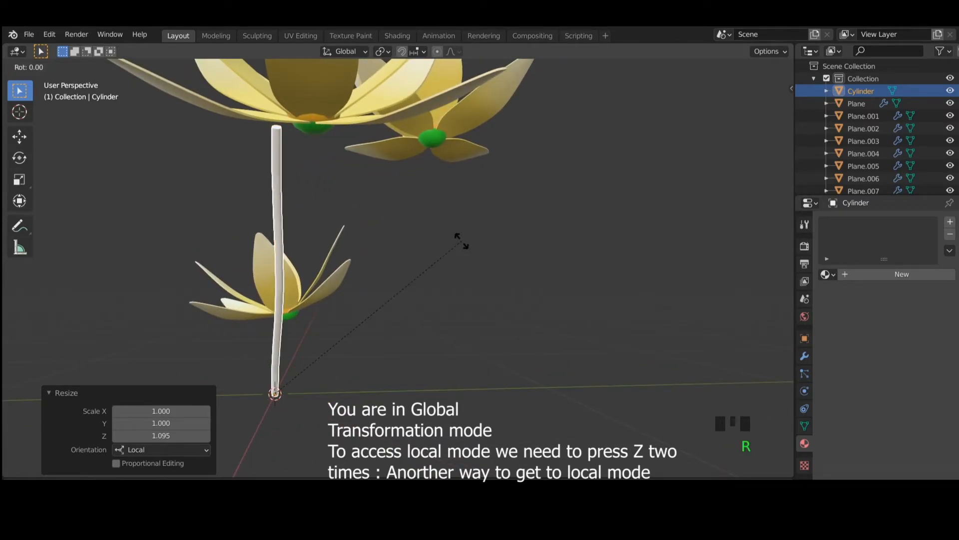
{"action": "left_click", "coordinate": [519, 234]}
{"action": "middle_click_drag", "start_coordinate": [529, 255], "coordinate": [467, 281]}
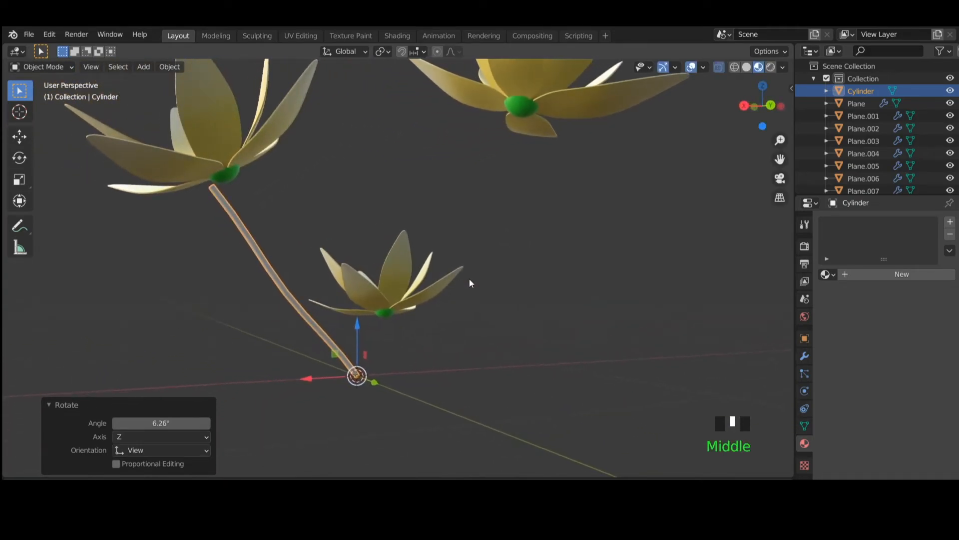
- Rotate the stem slightly around global Y so its tip meets the largest flower's green base
{"action": "key", "text": "r"}
{"action": "key", "text": "y"}
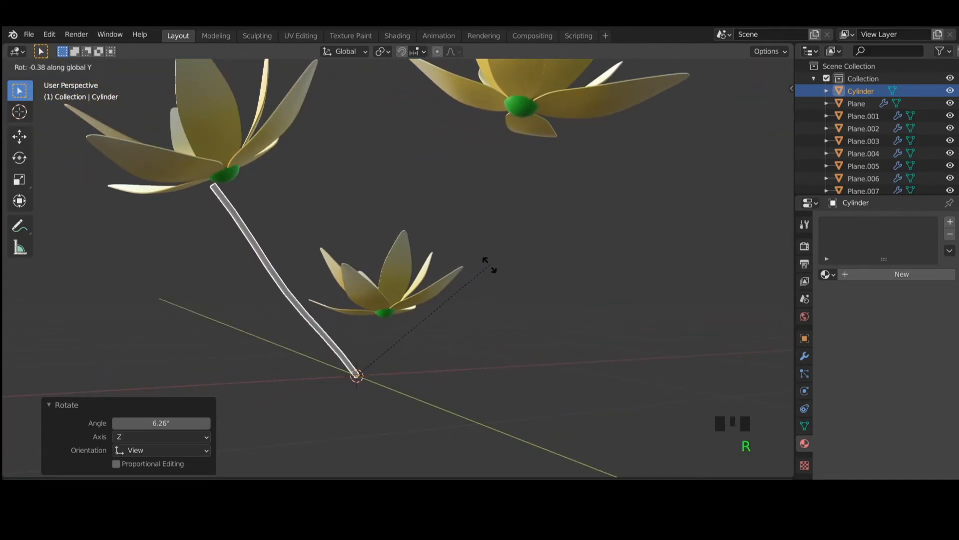
{"action": "left_click", "coordinate": [512, 261]}
- Duplicate the large flower's stem in place and rotate the copy about -54.2° around global Y toward the smallest flower
{"action": "middle_click_drag", "start_coordinate": [512, 261], "coordinate": [406, 331]}
{"action": "scroll", "coordinate": [497, 289], "scroll_direction": "down", "scroll_amount": 3}
{"action": "scroll", "coordinate": [526, 319], "scroll_direction": "down", "scroll_amount": 3}
{"action": "middle_click_drag", "start_coordinate": [526, 318], "coordinate": [421, 304]}
{"action": "left_click", "coordinate": [434, 285]}
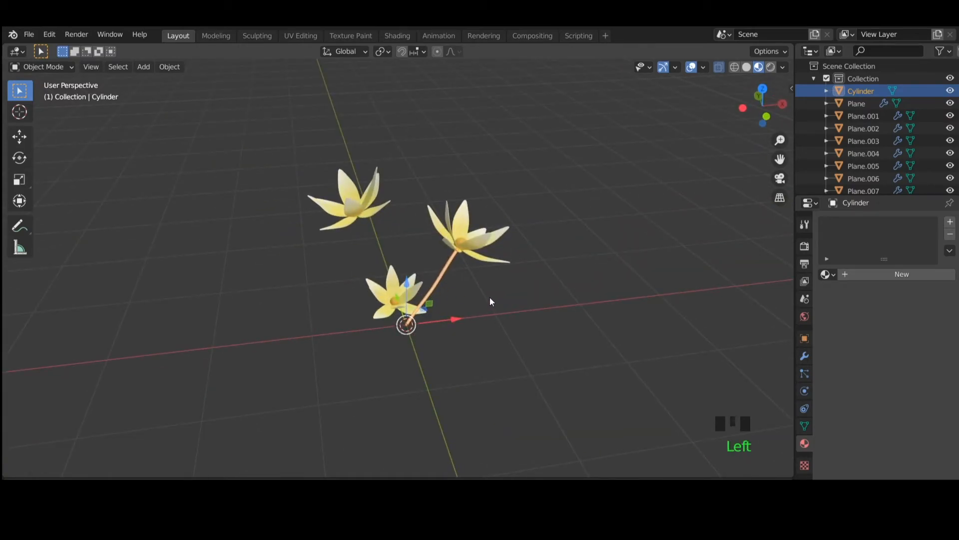
{"action": "key", "text": "shift+d"}
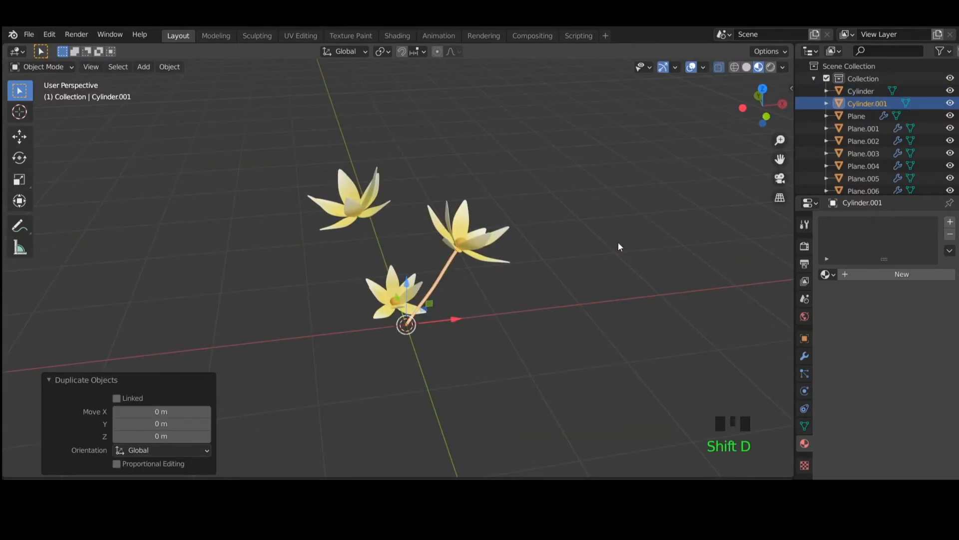
{"action": "key", "text": "KP_7"}
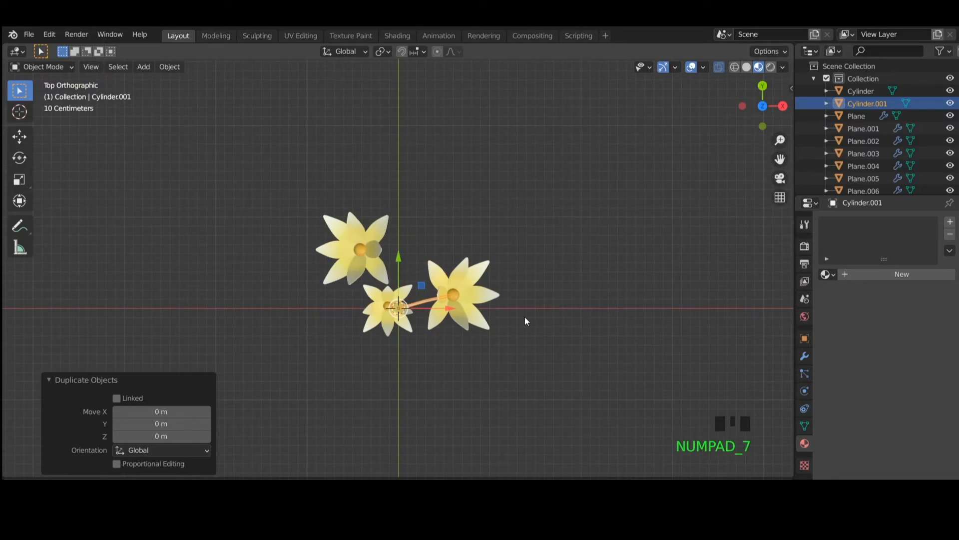
{"action": "key", "text": "r"}
{"action": "key", "text": "y"}
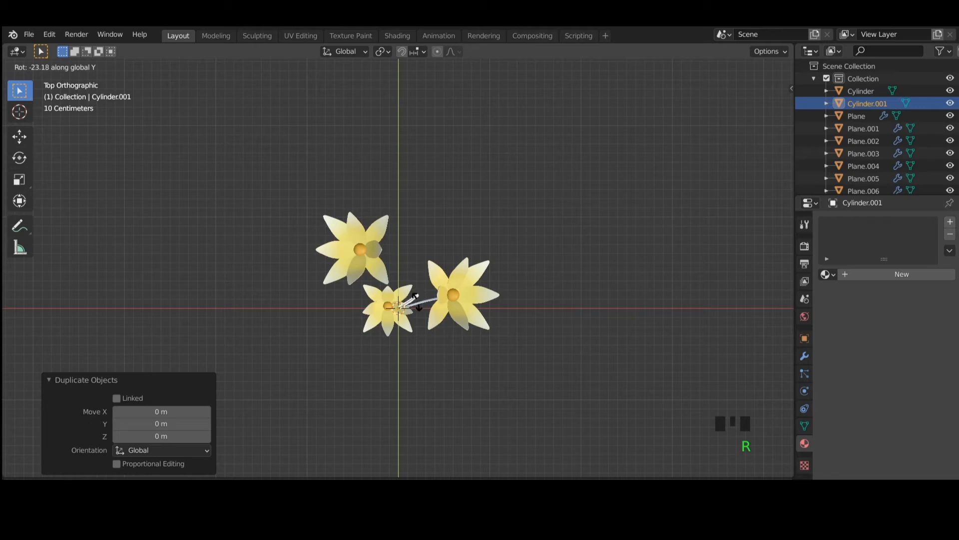
{"action": "left_click", "coordinate": [400, 303]}
{"action": "middle_click_drag", "start_coordinate": [405, 305], "coordinate": [399, 232]}
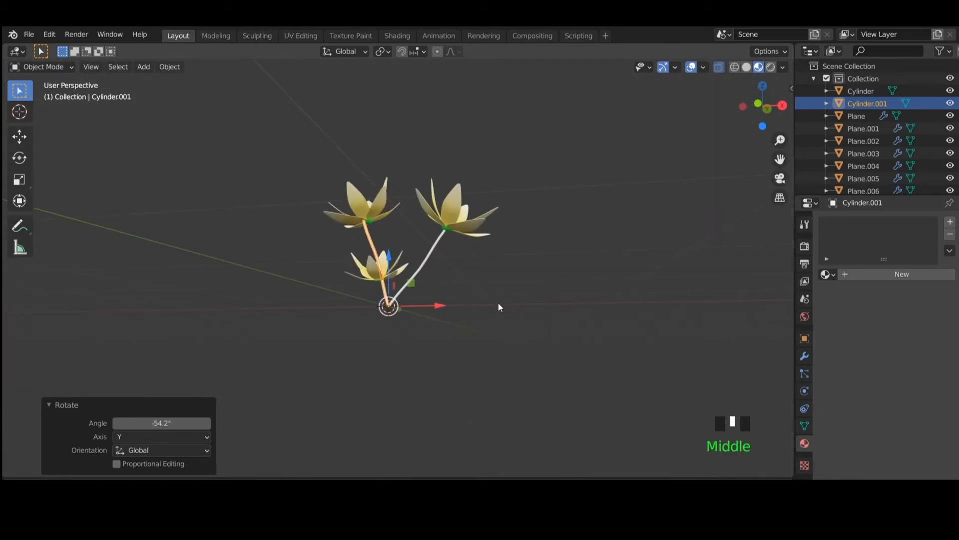
- Shorten the copied stem along its local Z by a factor of about 0.310 to reach the smallest flower
{"action": "key", "text": "s"}
{"action": "key", "text": "z"}
{"action": "key", "text": "z"}
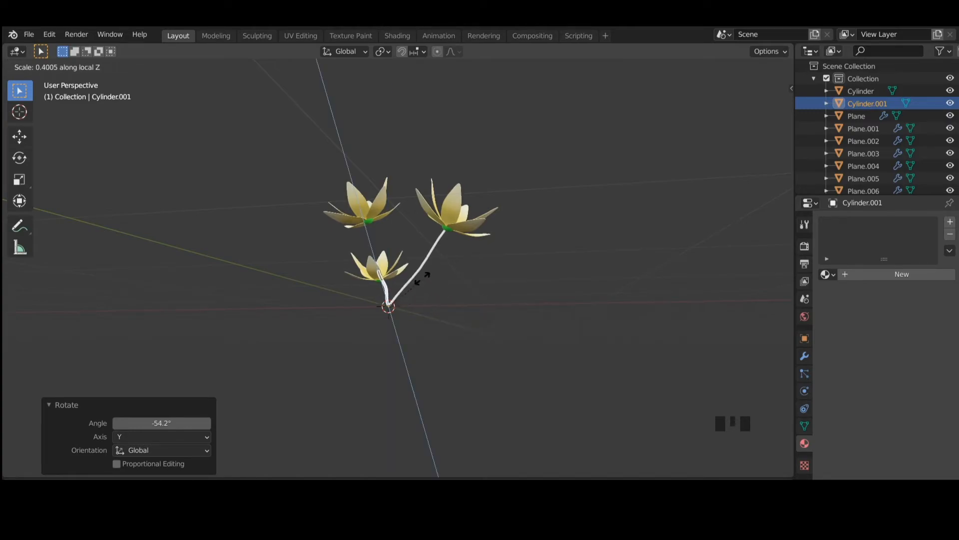
{"action": "left_click", "coordinate": [400, 276]}
- Fine-tune the short stem's rotation around global Y so its tip sits in the smallest flower's green base
{"action": "scroll", "coordinate": [409, 284], "scroll_direction": "up", "scroll_amount": 9}
{"action": "mouse_move", "coordinate": [421, 299]}
{"action": "middle_mouse_down"}
{"action": "mouse_move", "coordinate": [417, 344]}
{"action": "mouse_move", "coordinate": [412, 291]}
{"action": "mouse_move", "coordinate": [415, 311]}
{"action": "middle_mouse_up"}
{"action": "middle_click_drag", "start_coordinate": [427, 381], "coordinate": [225, 435]}
{"action": "scroll", "coordinate": [406, 411], "scroll_direction": "down", "scroll_amount": 3}
{"action": "scroll", "coordinate": [471, 300], "scroll_direction": "up", "scroll_amount": 4}
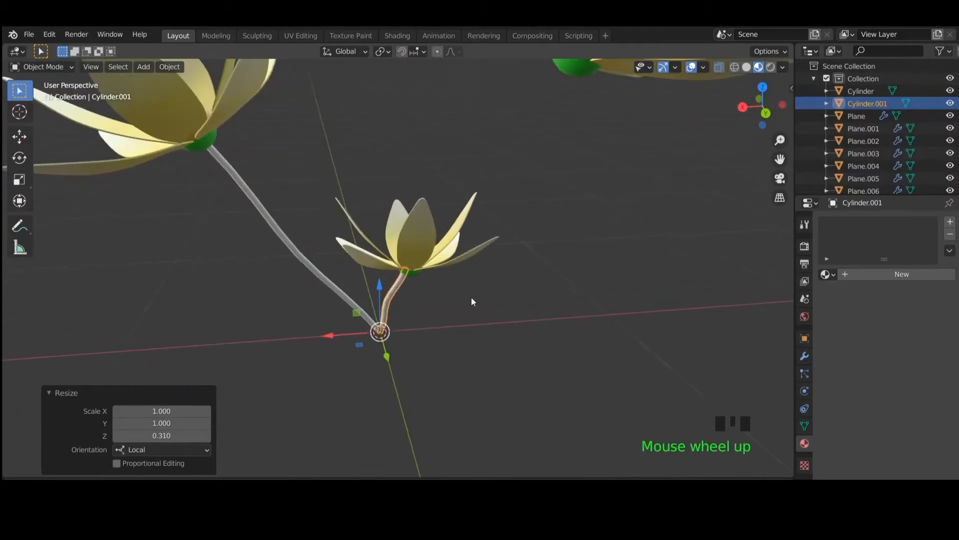
{"action": "middle_click_drag", "start_coordinate": [483, 312], "coordinate": [658, 380]}
{"action": "key", "text": "r"}
{"action": "key", "text": "y"}
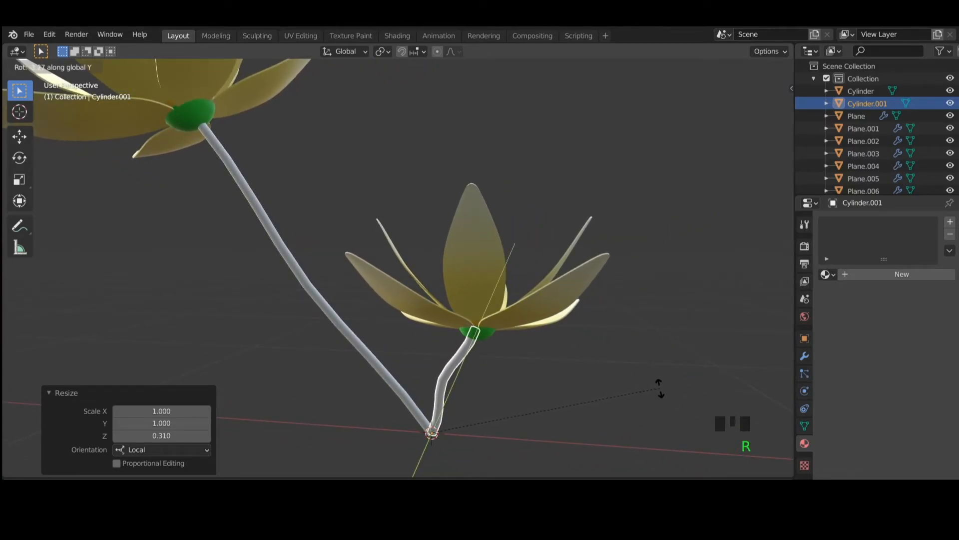
{"action": "left_click", "coordinate": [648, 396]}
- Give the largest flower's stem a new material with a dark green base color
{"action": "middle_click_drag", "start_coordinate": [648, 396], "coordinate": [275, 414]}
{"action": "scroll", "coordinate": [607, 409], "scroll_direction": "down", "scroll_amount": 4}
{"action": "left_click", "coordinate": [493, 359]}
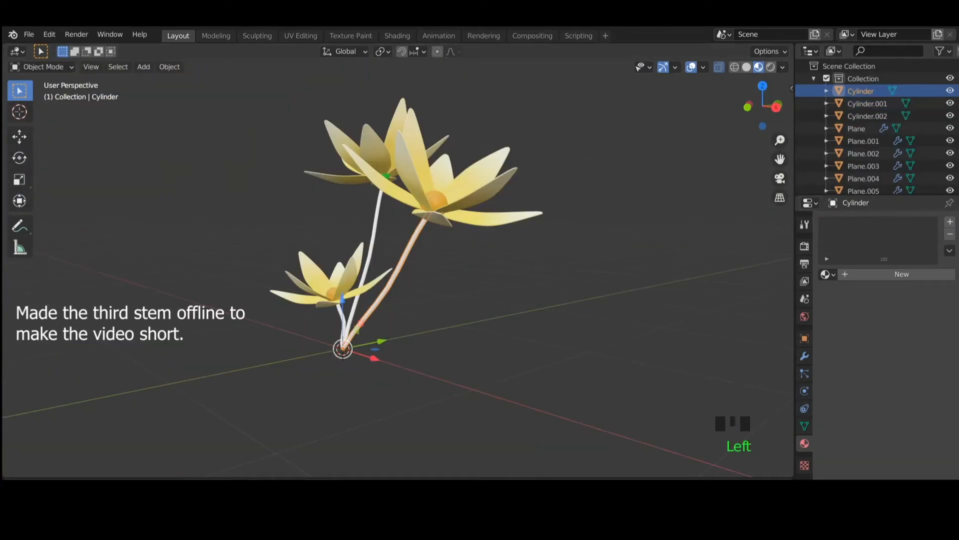
{"action": "left_click", "coordinate": [895, 274]}
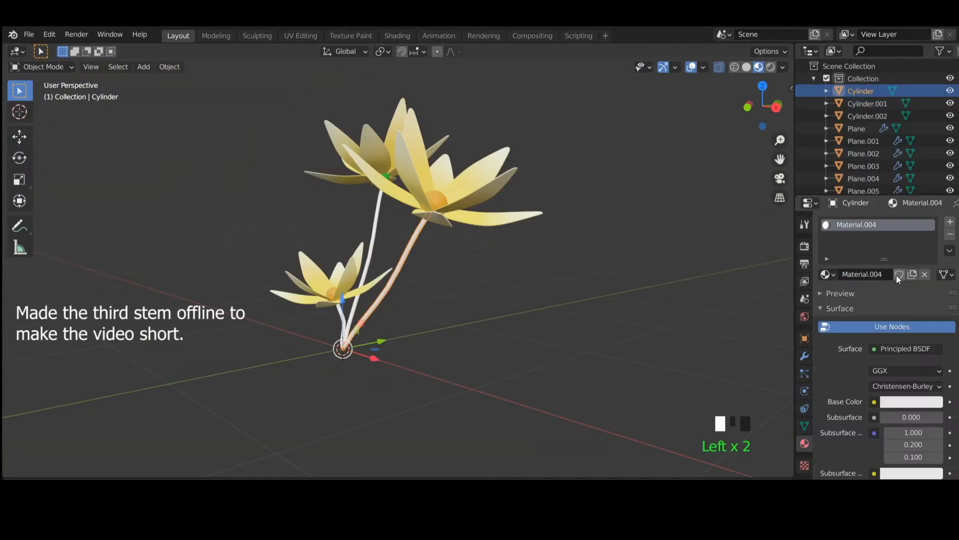
{"action": "left_click", "coordinate": [901, 402]}
{"action": "left_click_drag", "start_coordinate": [864, 302], "coordinate": [850, 255]}
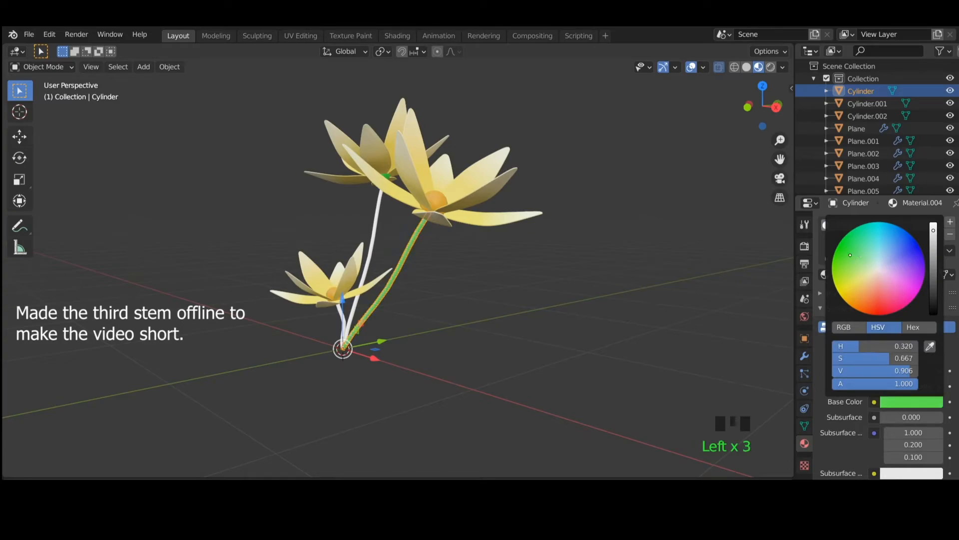
{"action": "left_click_drag", "start_coordinate": [933, 245], "coordinate": [918, 263]}
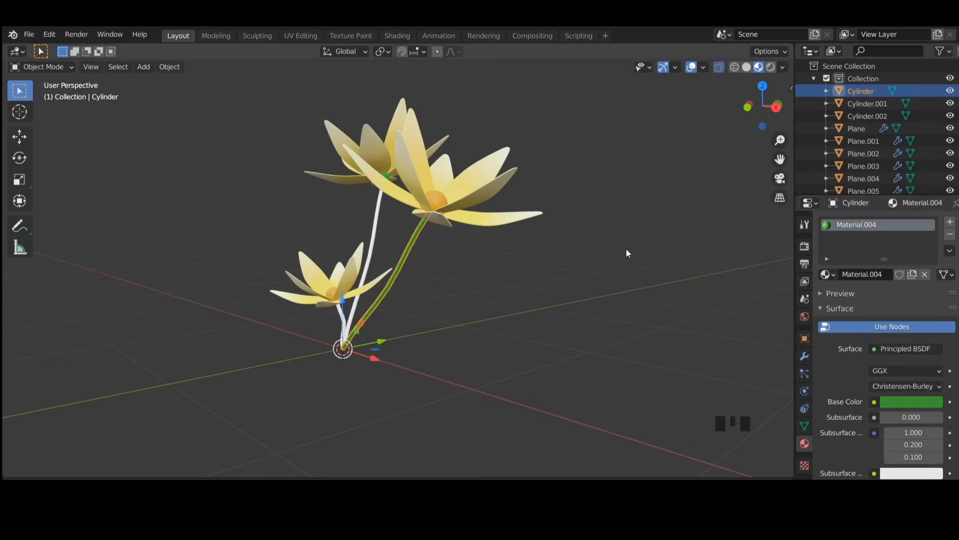
- Link the green material from the largest flower's stem to the other two stems
{"action": "left_click", "coordinate": [520, 251]}
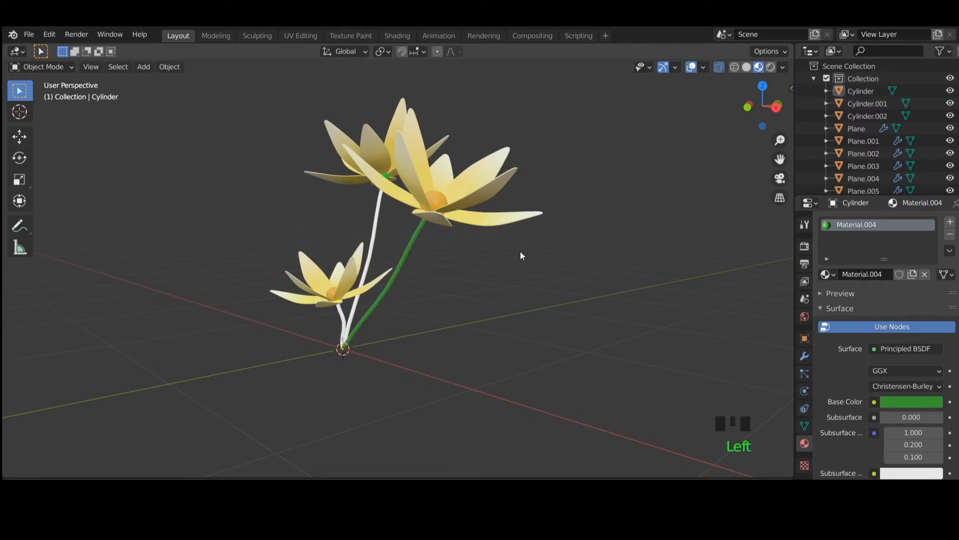
{"action": "left_click", "coordinate": [374, 227]}
{"action": "left_click", "coordinate": [338, 312], "text": "shift"}
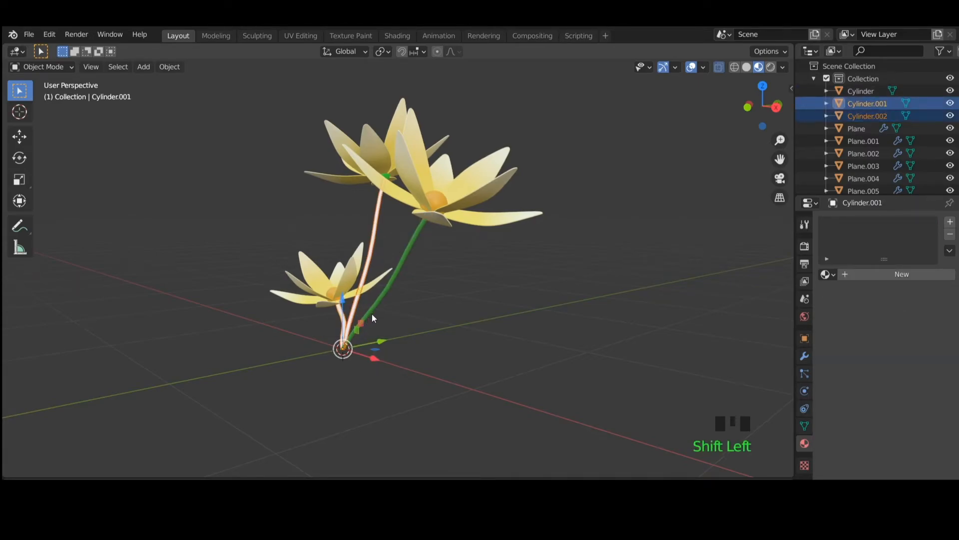
{"action": "left_click", "coordinate": [405, 262], "text": "shift"}
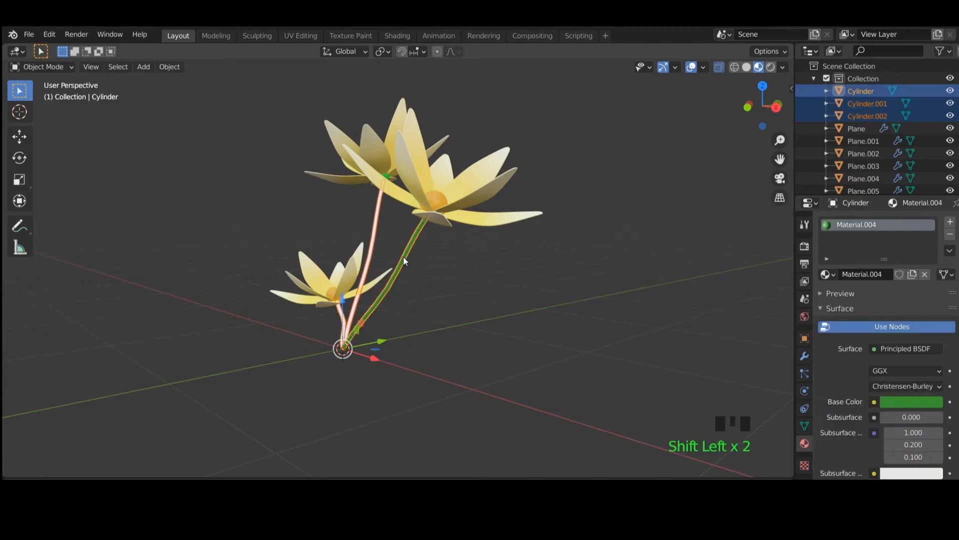
{"action": "key", "text": "ctrl+l"}
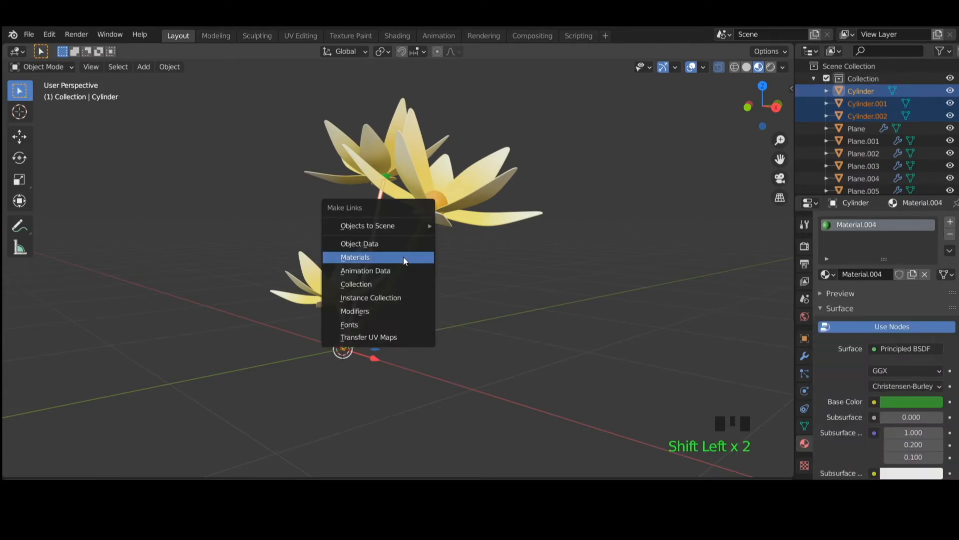
{"action": "left_click", "coordinate": [403, 257]}
{"action": "left_click", "coordinate": [554, 335]}
- Add a 2 m mesh plane at the world origin and isolate it in local view
{"action": "middle_click_drag", "start_coordinate": [554, 336], "coordinate": [596, 300]}
{"action": "middle_click_drag", "start_coordinate": [415, 313], "coordinate": [479, 326]}
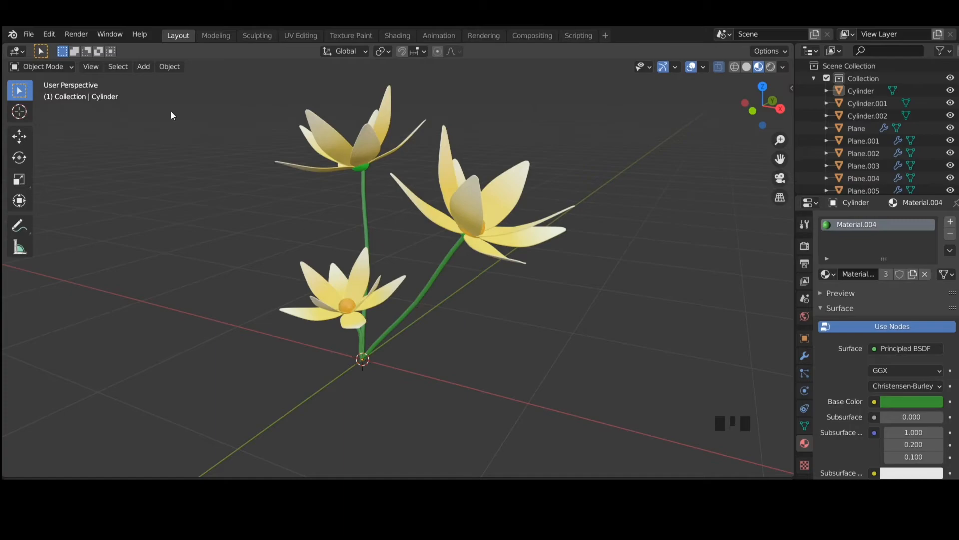
{"action": "left_click", "coordinate": [143, 74]}
{"action": "mouse_move", "coordinate": [184, 82]}
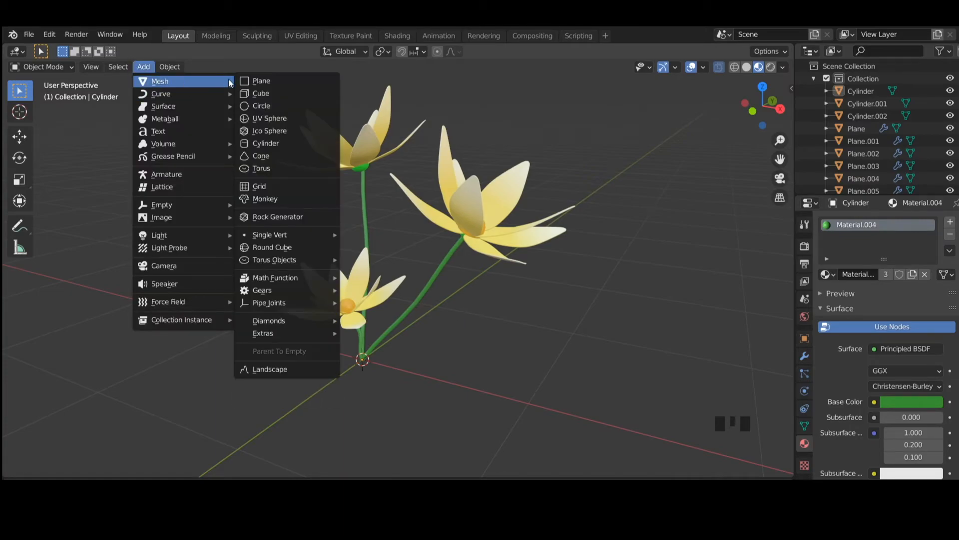
{"action": "left_click", "coordinate": [270, 80]}
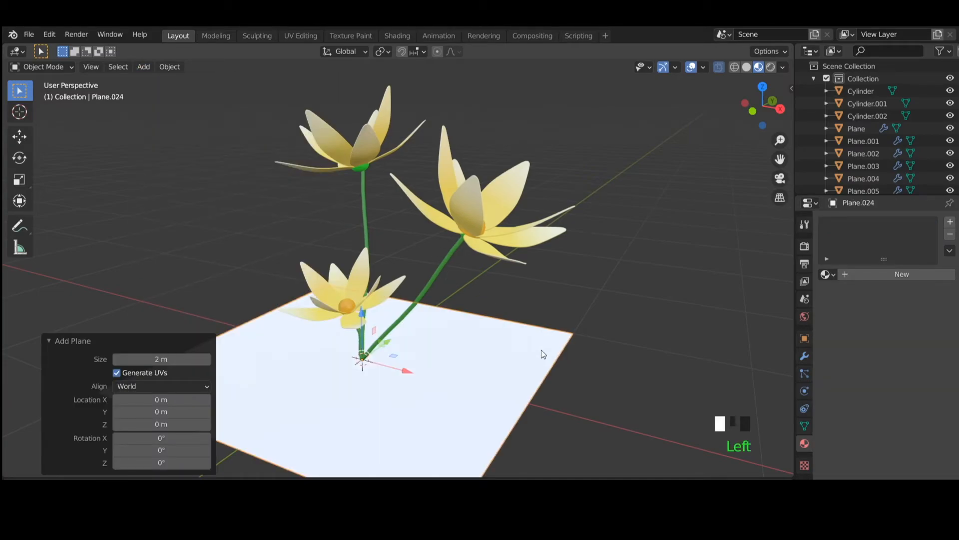
{"action": "key", "text": "slash"}
- Scale the plane down to about 0.226, then stretch it along global Y by about 3.742
{"action": "middle_click_drag", "start_coordinate": [530, 321], "coordinate": [376, 345]}
{"action": "scroll", "coordinate": [450, 339], "scroll_direction": "down", "scroll_amount": 4}
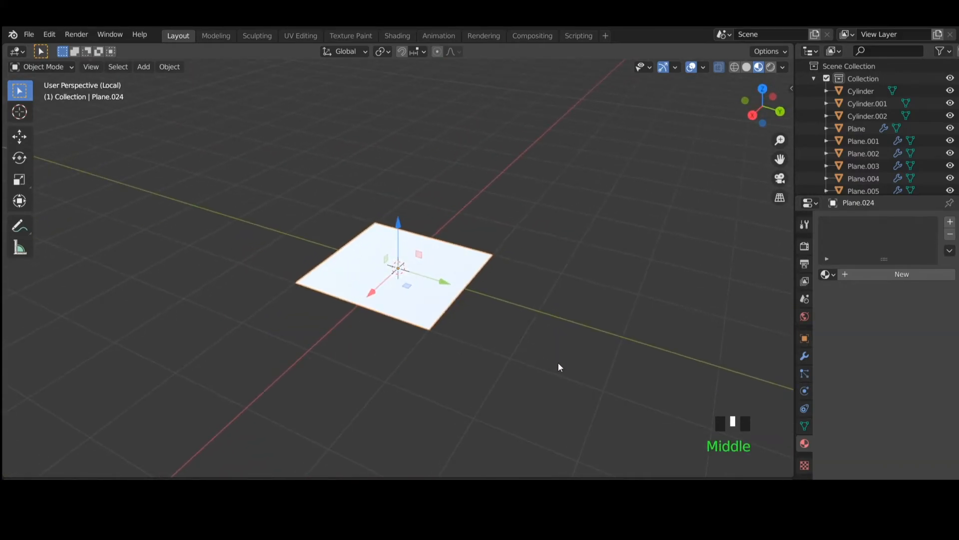
{"action": "key", "text": "s"}
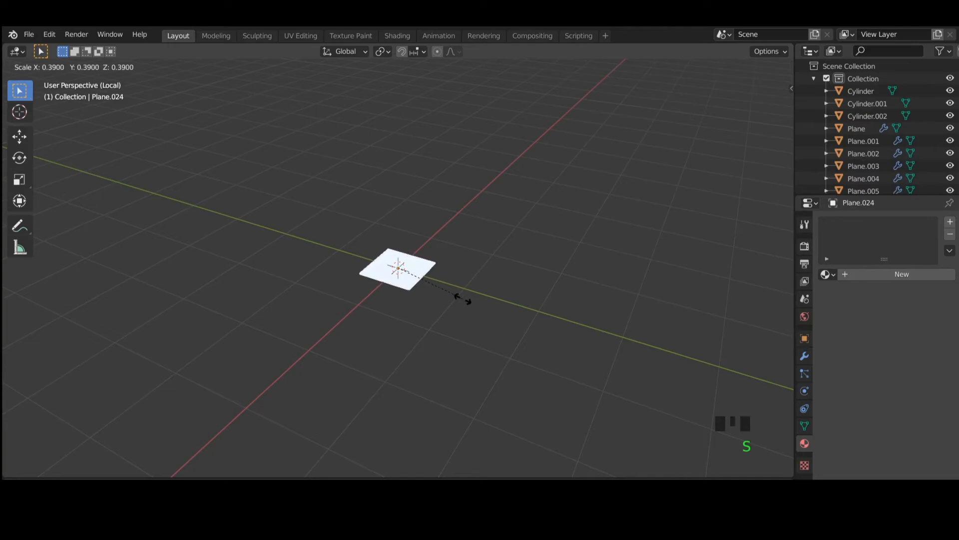
{"action": "left_click", "coordinate": [434, 281]}
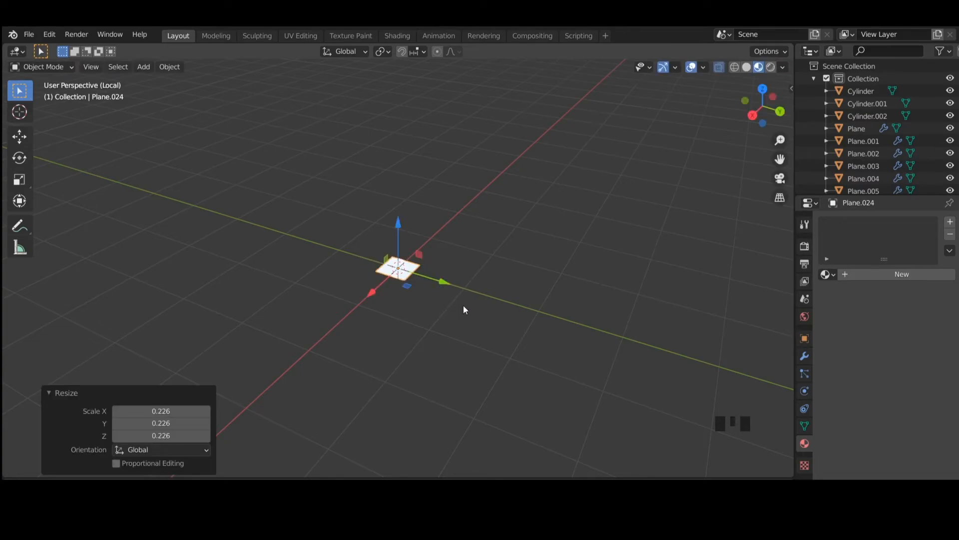
{"action": "key", "text": "s"}
{"action": "key", "text": "y"}
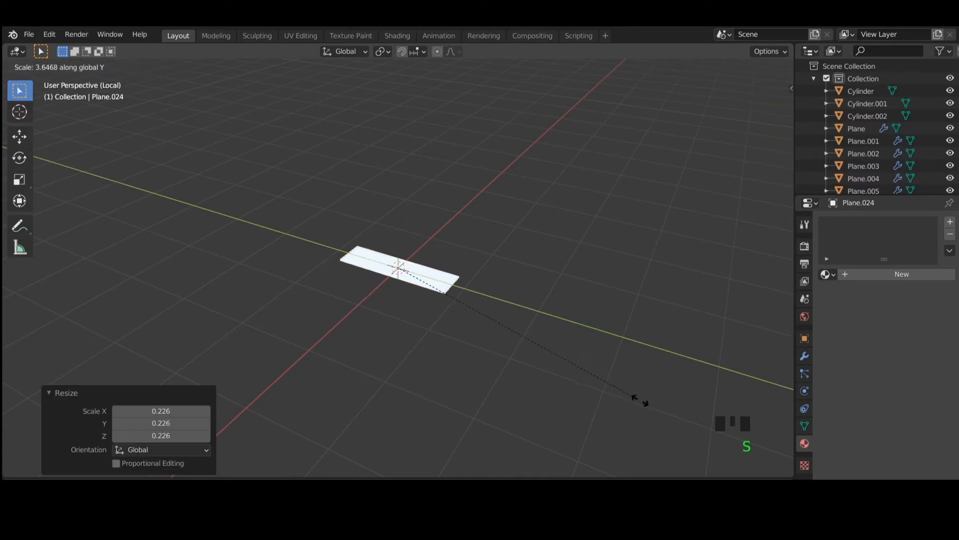
{"action": "left_click", "coordinate": [642, 400]}
- In Edit Mode, divide the plane along its length with five evenly spaced crosswise loop cuts
{"action": "scroll", "coordinate": [469, 309], "scroll_direction": "up", "scroll_amount": 4}
{"action": "middle_click_drag", "start_coordinate": [451, 295], "coordinate": [495, 338]}
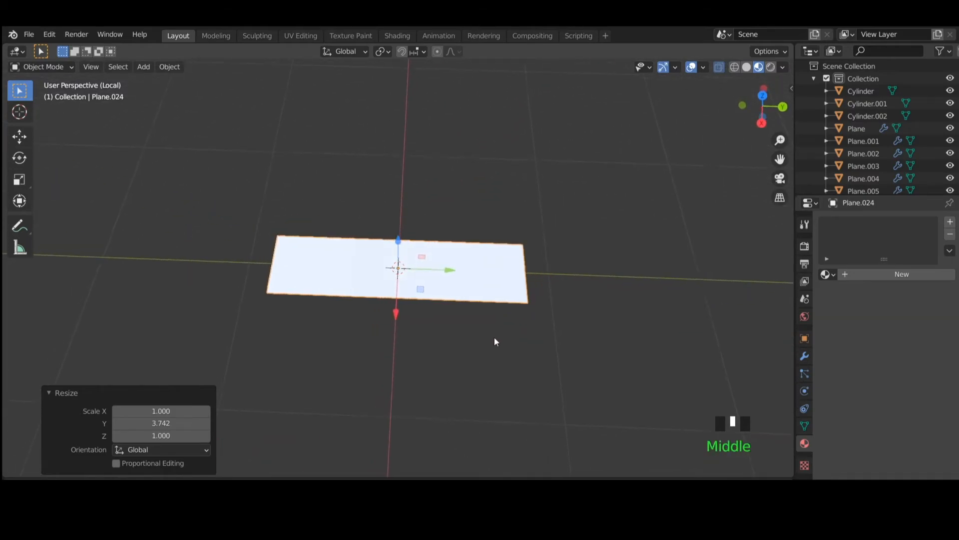
{"action": "key", "text": "Tab"}
{"action": "scroll", "coordinate": [481, 331], "scroll_direction": "up", "scroll_amount": 3}
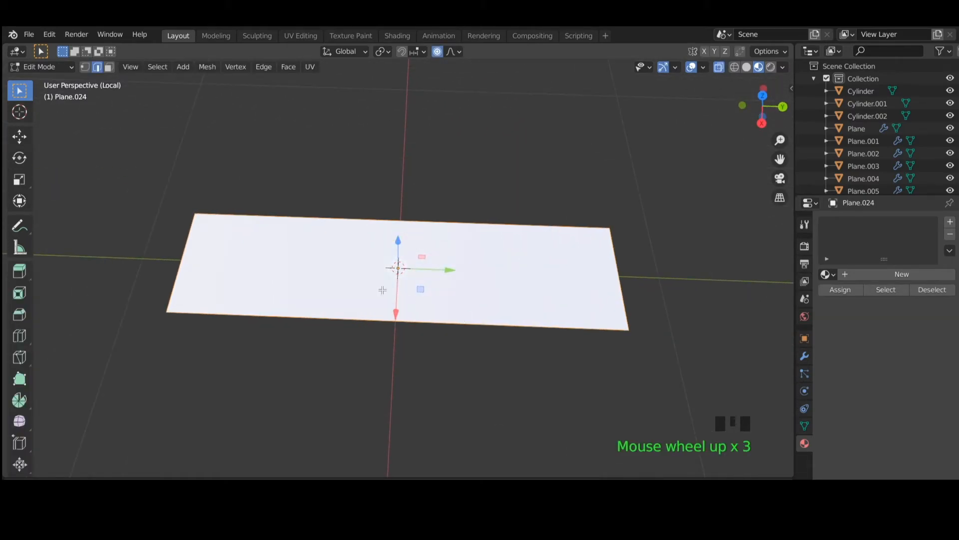
{"action": "left_click", "coordinate": [22, 336]}
{"action": "left_click", "coordinate": [22, 335]}
{"action": "left_click", "coordinate": [401, 285]}
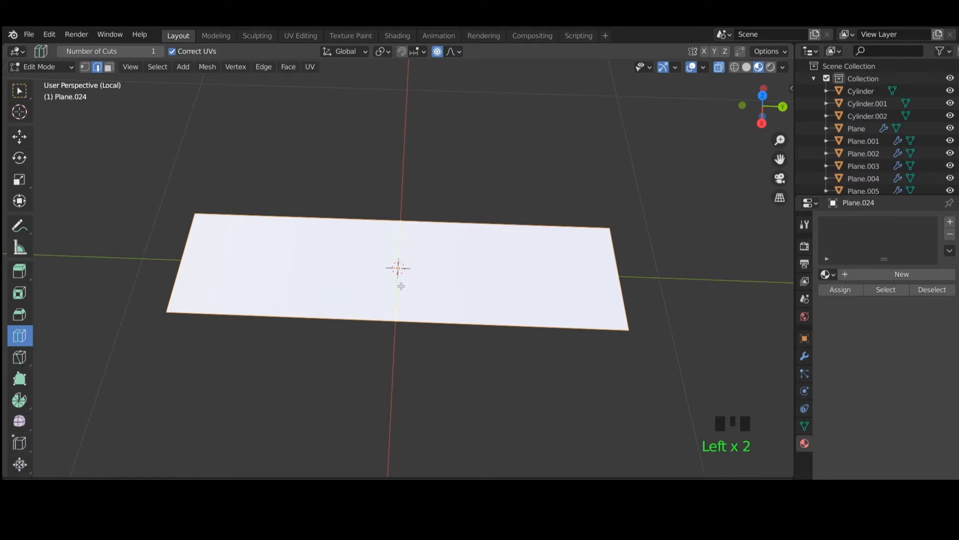
{"action": "left_click", "coordinate": [398, 243]}
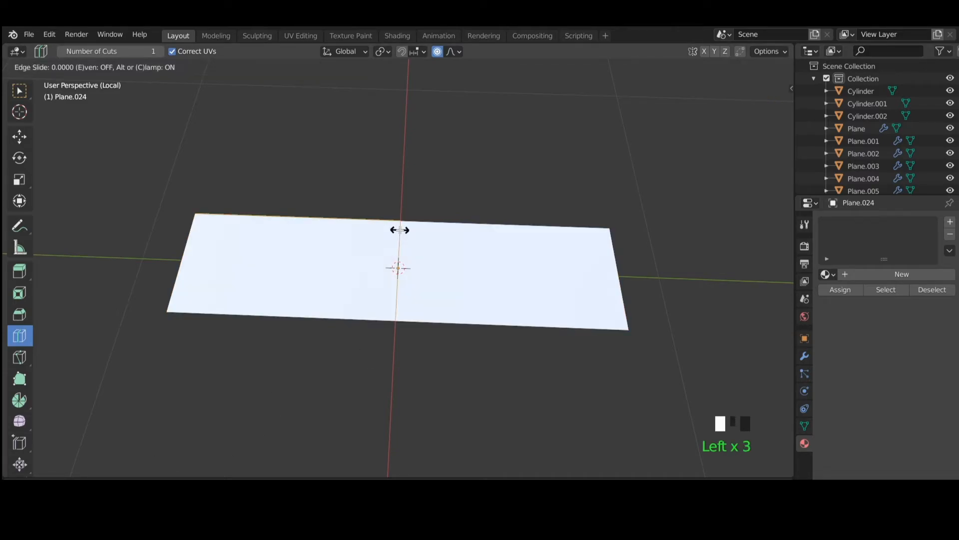
{"action": "left_click", "coordinate": [207, 369]}
{"action": "left_click", "coordinate": [207, 369]}
{"action": "left_click", "coordinate": [207, 368]}
{"action": "left_click", "coordinate": [207, 369]}
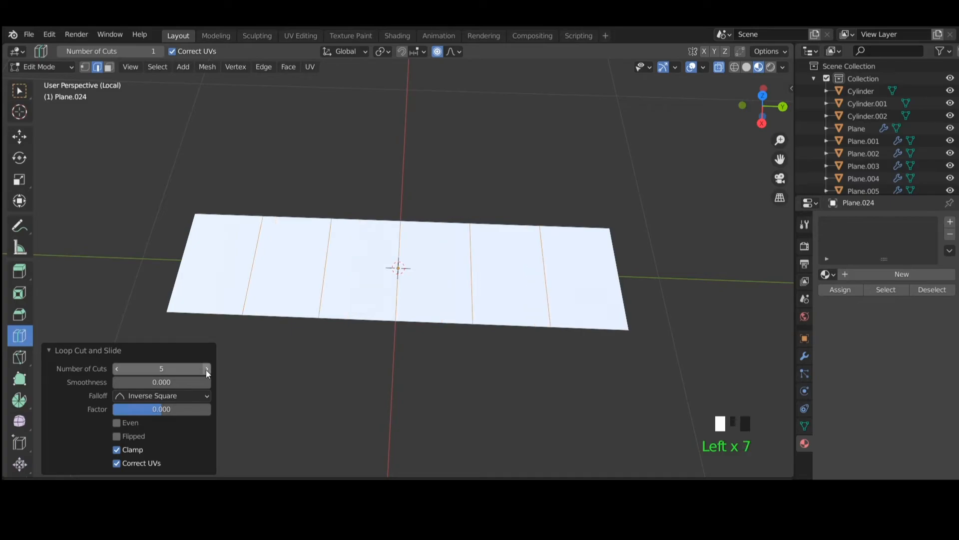
- Add three evenly spaced loop cuts running lengthwise along the plane and return to the selection tool
{"action": "left_click", "coordinate": [177, 255]}
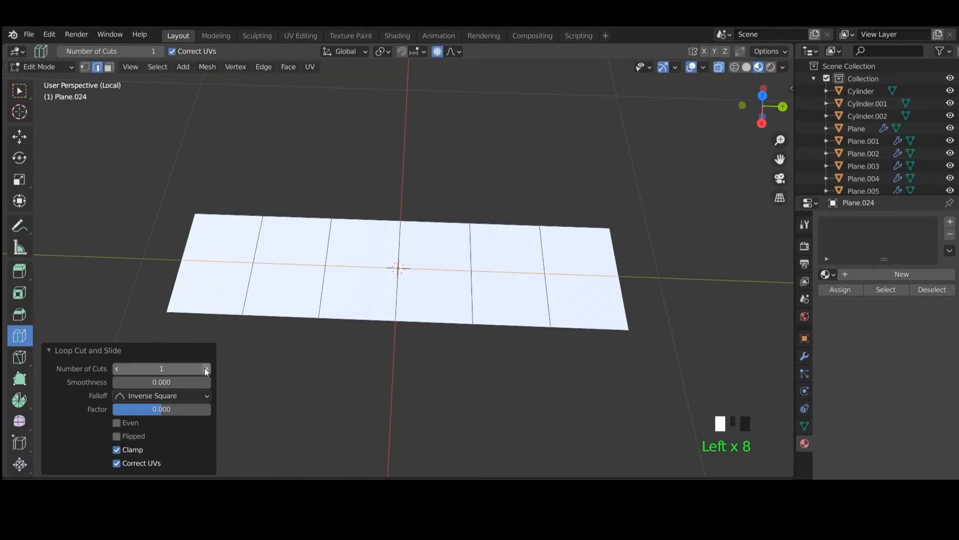
{"action": "left_click", "coordinate": [207, 370]}
{"action": "left_click", "coordinate": [207, 370]}
{"action": "left_click", "coordinate": [19, 91]}
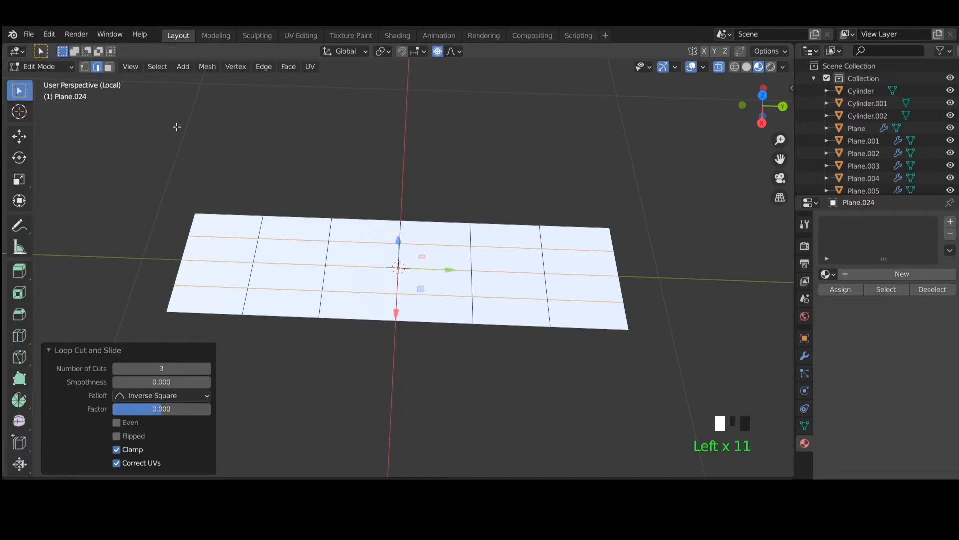
- Pull the middle vertex of the plane's +Y end outward along global Y by about 0.659 m, with a proportional size of 0.319
{"action": "left_click", "coordinate": [232, 263]}
{"action": "left_click", "coordinate": [620, 277]}
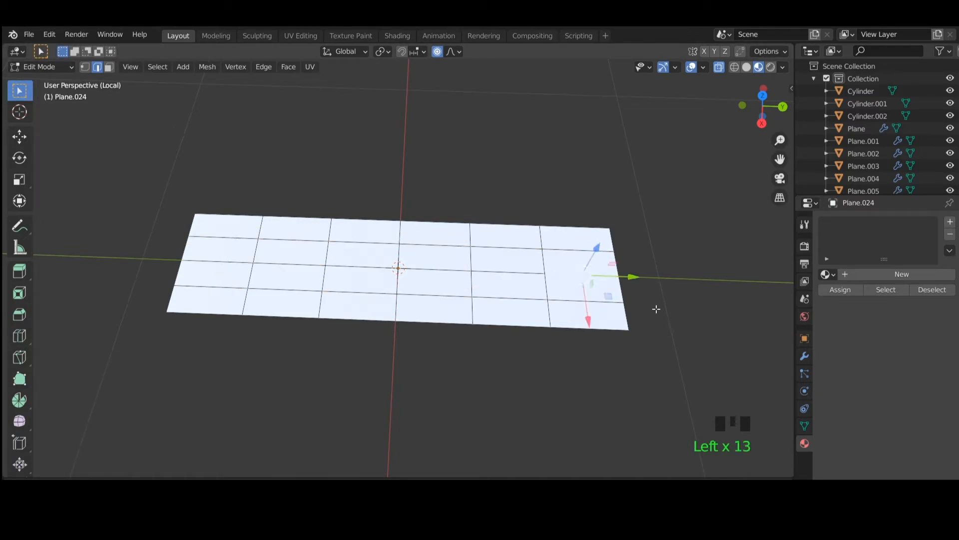
{"action": "scroll", "coordinate": [644, 304], "scroll_direction": "down", "scroll_amount": 3}
{"action": "left_click", "coordinate": [84, 68]}
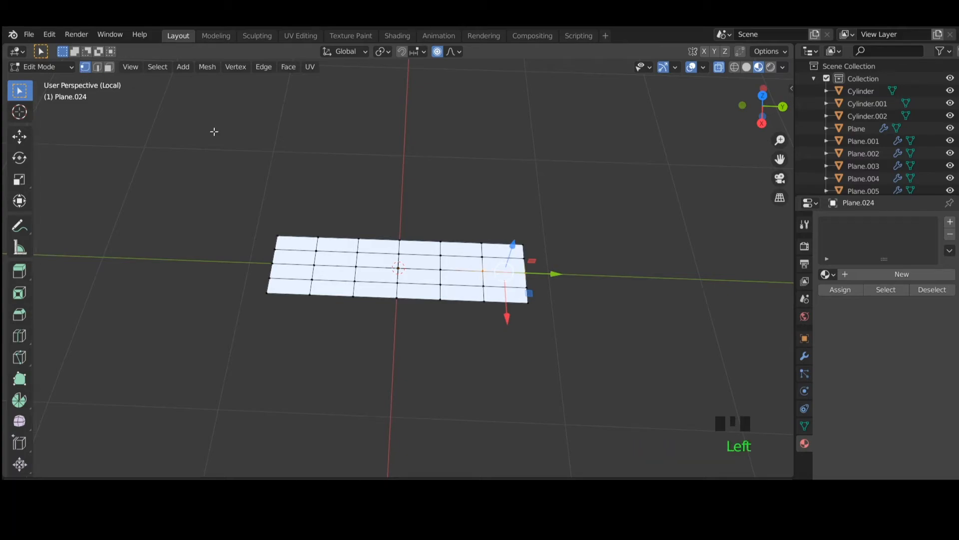
{"action": "left_click", "coordinate": [528, 273]}
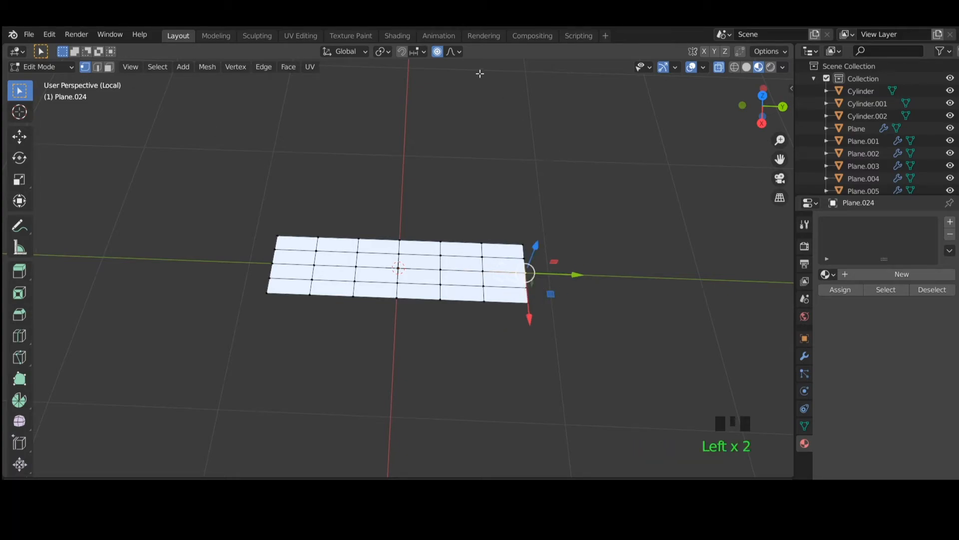
{"action": "key", "text": "g"}
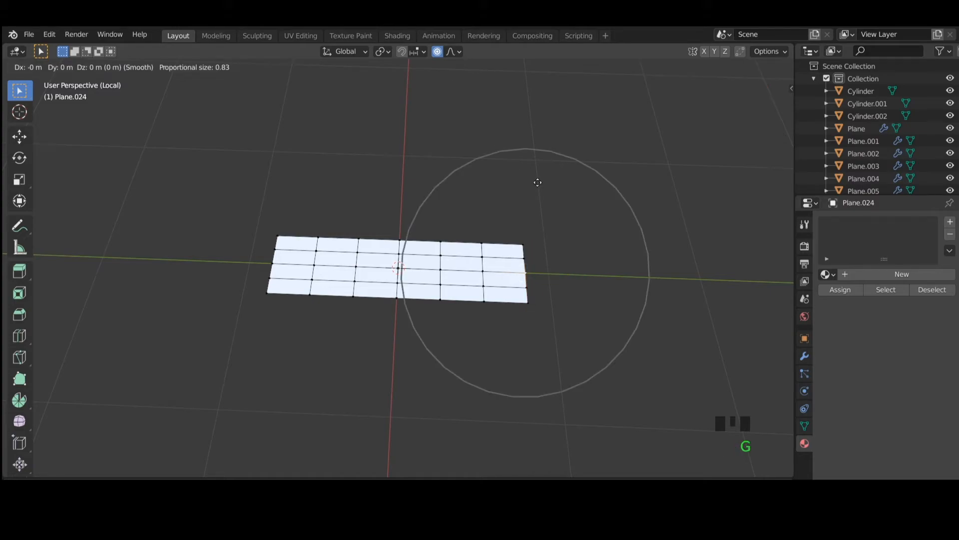
{"action": "key", "text": "y"}
{"action": "scroll", "coordinate": [538, 182], "scroll_direction": "down", "scroll_amount": 4}
{"action": "scroll", "coordinate": [536, 180], "scroll_direction": "up", "scroll_amount": 14}
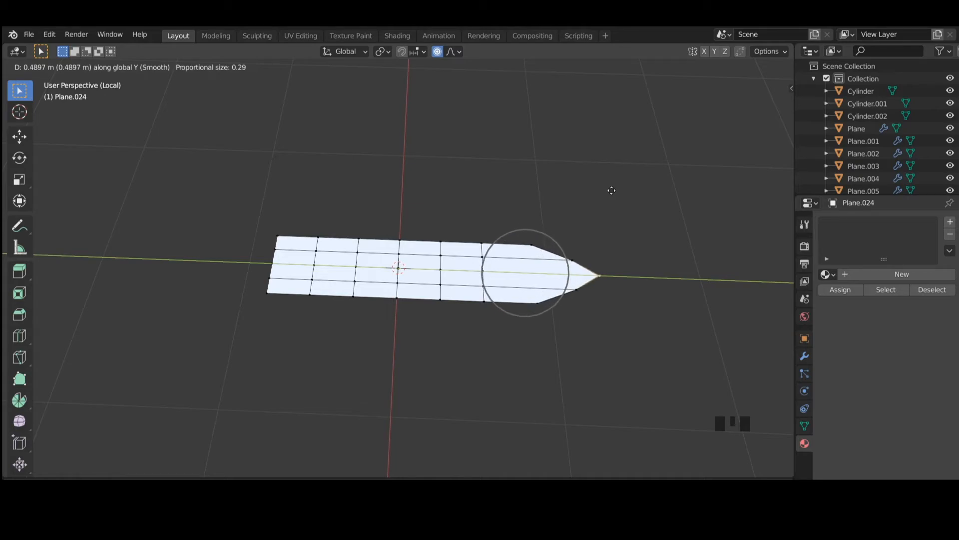
{"action": "left_click", "coordinate": [638, 198]}
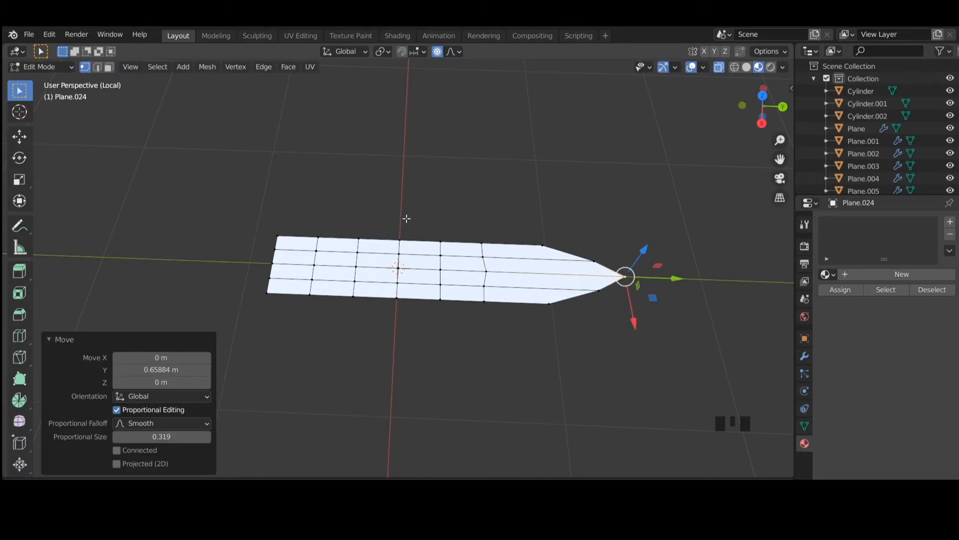
{"action": "left_click", "coordinate": [402, 242]}
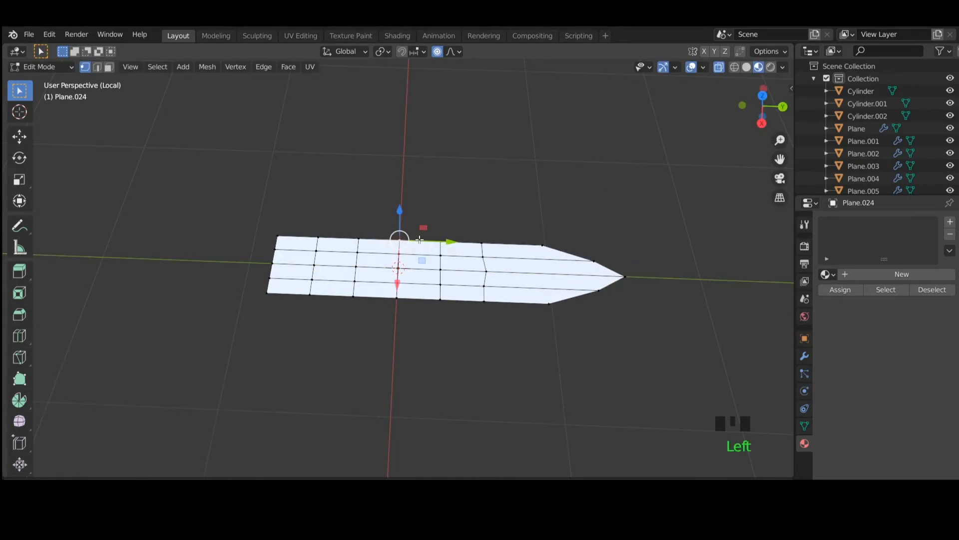
{"action": "key", "text": "g"}
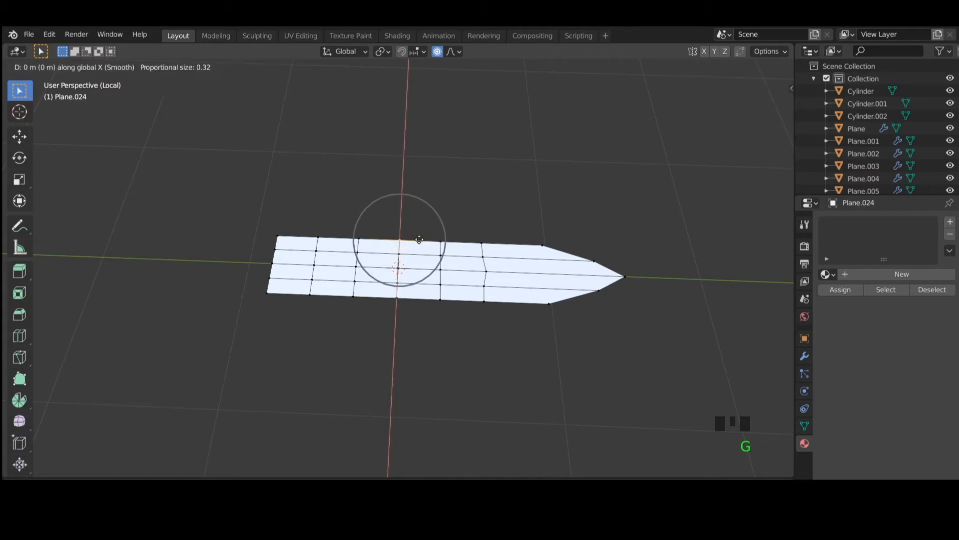
{"action": "key", "text": "x"}
{"action": "scroll", "coordinate": [424, 212], "scroll_direction": "down", "scroll_amount": 9}
{"action": "scroll", "coordinate": [454, 215], "scroll_direction": "down", "scroll_amount": 4}
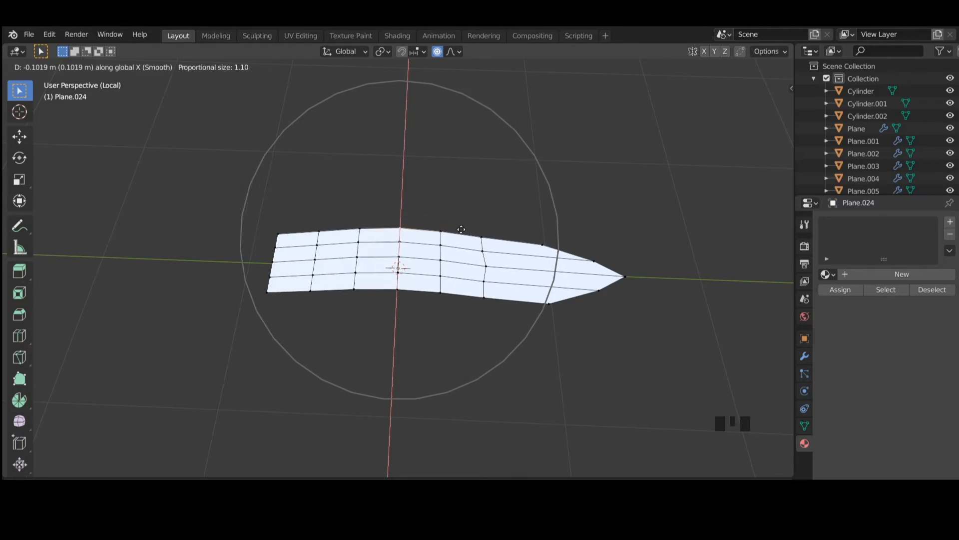
{"action": "key", "text": "Escape"}
{"action": "left_click", "coordinate": [399, 192]}
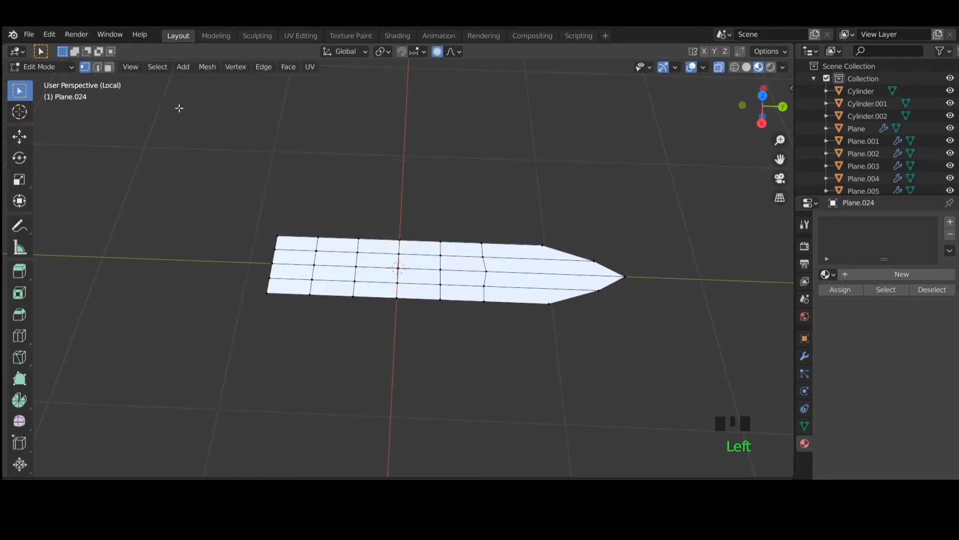
- Scale the plane's middle crosswise row of vertices to about 1.88 with a proportional size of 1.1
{"action": "left_click_drag", "start_coordinate": [379, 203], "coordinate": [420, 342]}
{"action": "left_click_drag", "start_coordinate": [383, 202], "coordinate": [418, 333]}
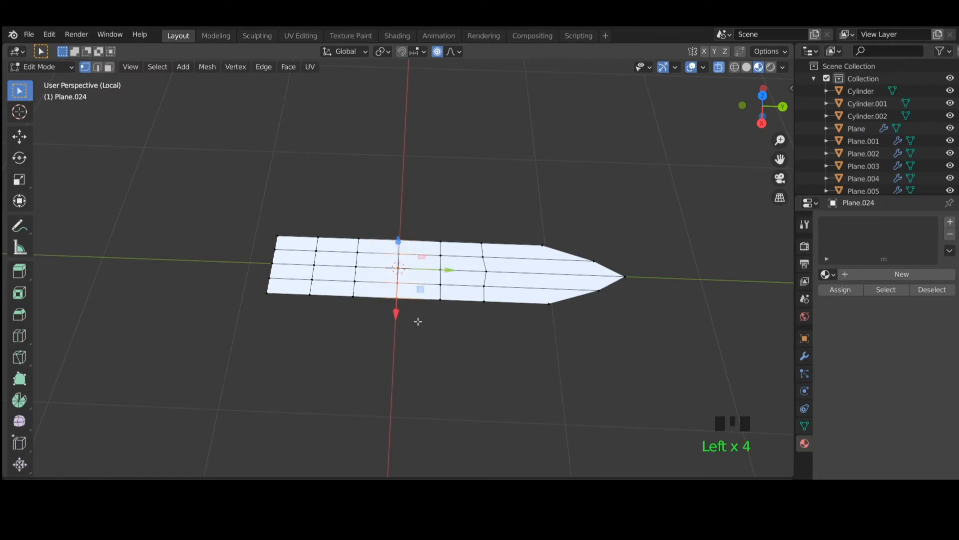
{"action": "key", "text": "s"}
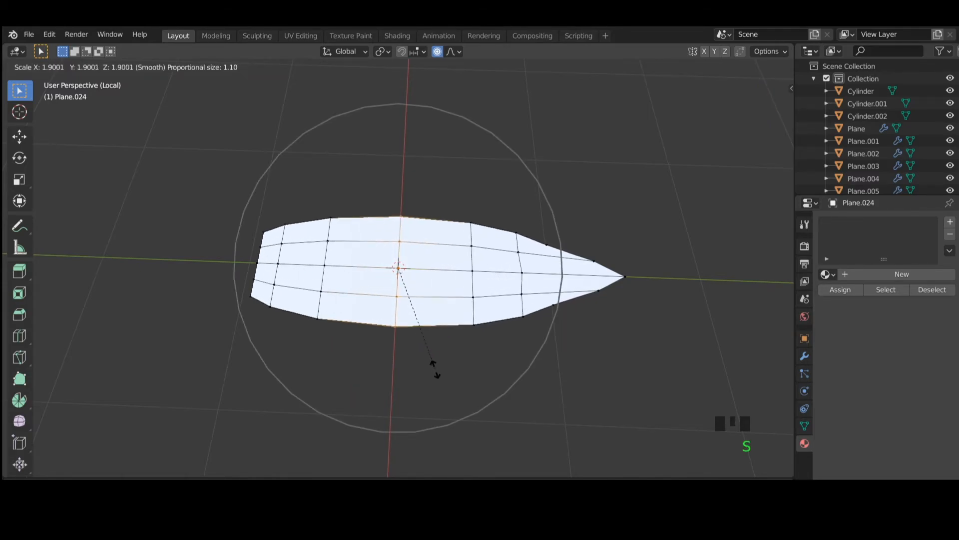
{"action": "left_click", "coordinate": [444, 365]}
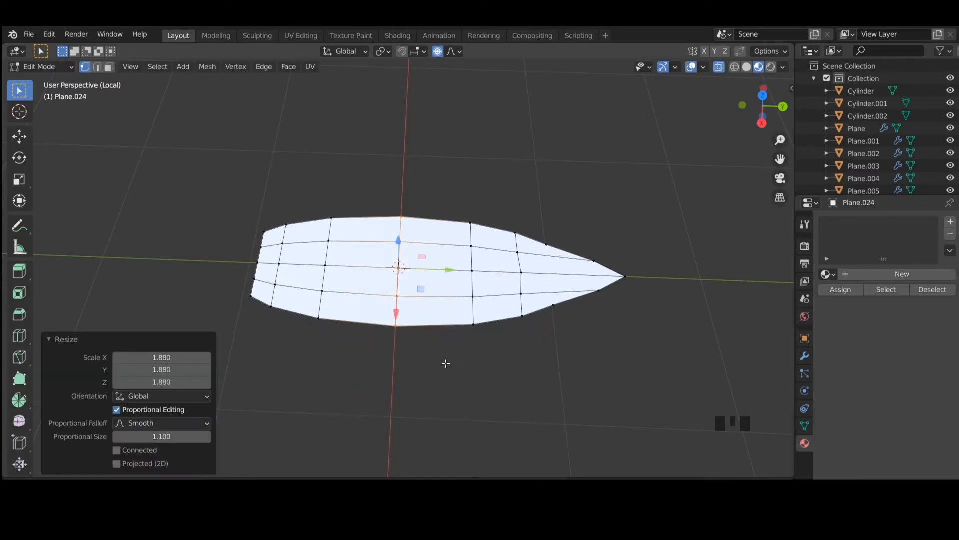
- Lower the lengthwise centre edge beside the origin along global Z with a proportional size of 0.68, hollowing the leaf
{"action": "middle_click_drag", "start_coordinate": [440, 392], "coordinate": [290, 326]}
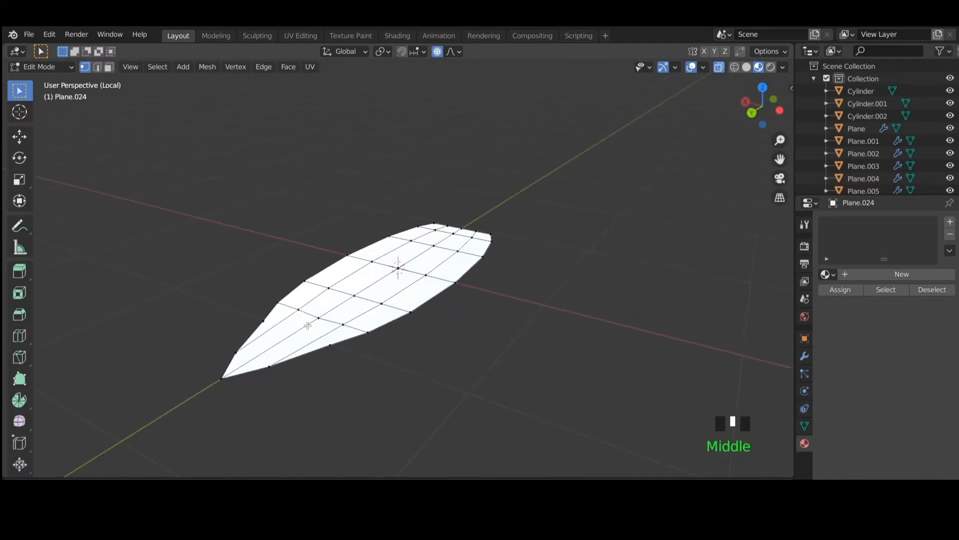
{"action": "left_click", "coordinate": [96, 67]}
{"action": "left_click", "coordinate": [370, 278]}
{"action": "middle_click_drag", "start_coordinate": [552, 353], "coordinate": [501, 345]}
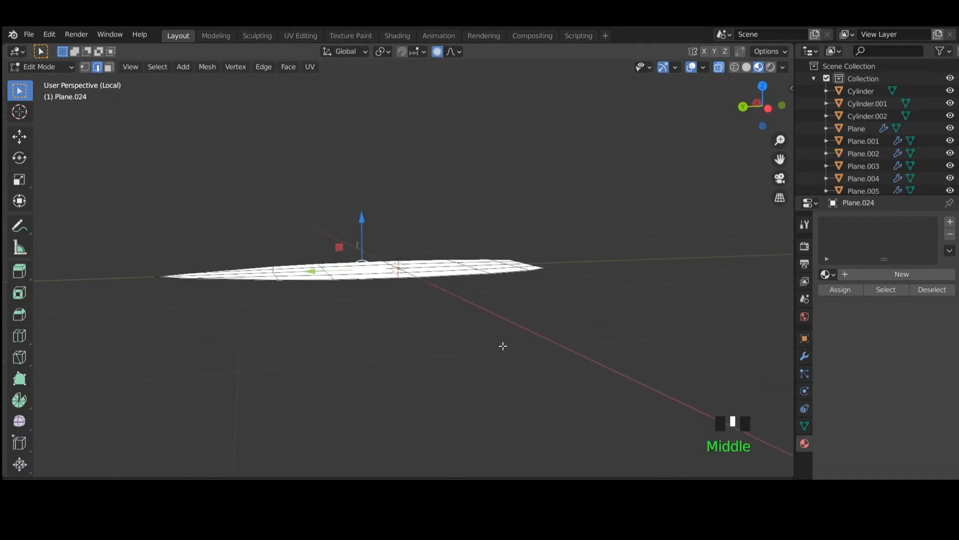
{"action": "key", "text": "g"}
{"action": "key", "text": "z"}
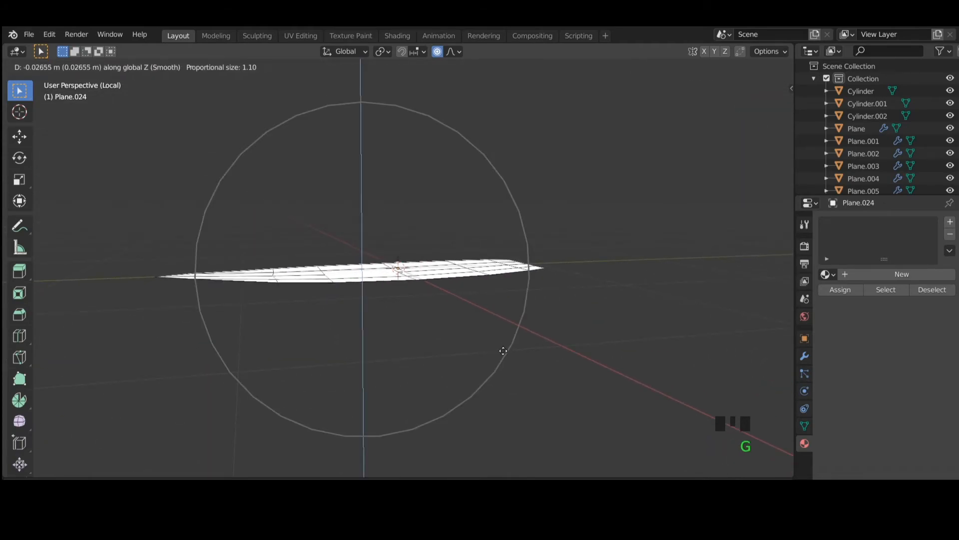
{"action": "scroll", "coordinate": [500, 360], "scroll_direction": "down", "scroll_amount": 4}
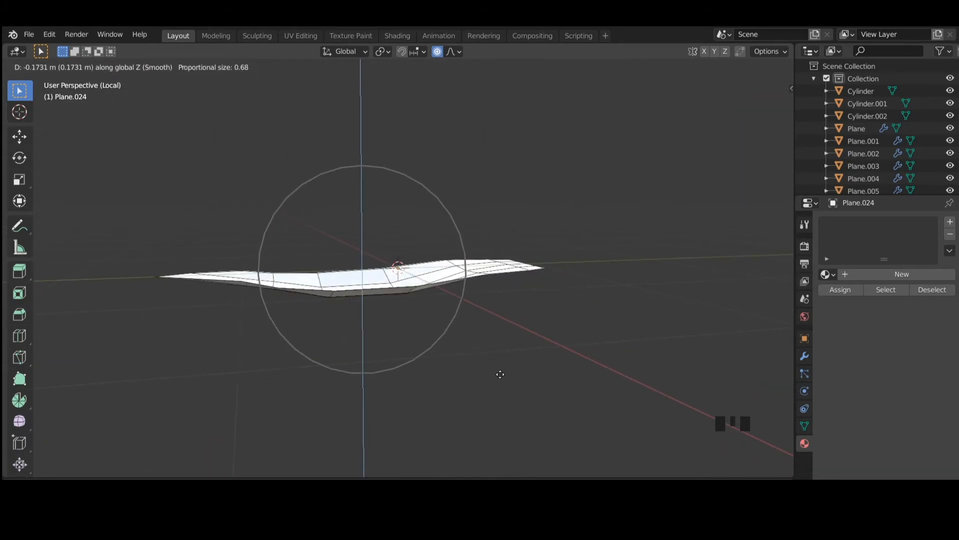
{"action": "left_click", "coordinate": [499, 361]}
- Raise the leaf's tip vertex along global Z by about 0.138 m with a proportional size of 0.68
{"action": "middle_click_drag", "start_coordinate": [535, 363], "coordinate": [621, 364]}
{"action": "left_click", "coordinate": [581, 331]}
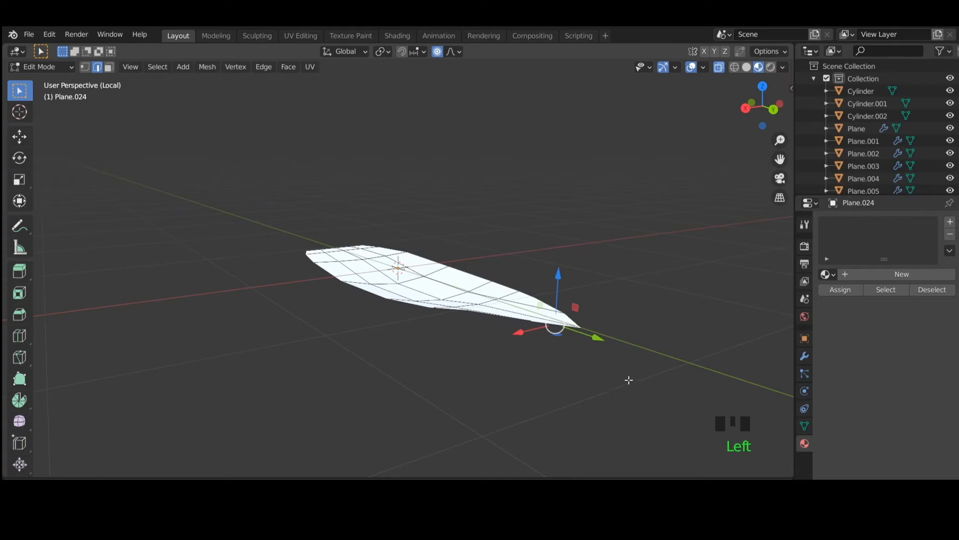
{"action": "left_click", "coordinate": [85, 66]}
{"action": "left_click", "coordinate": [578, 331]}
{"action": "left_click", "coordinate": [581, 330]}
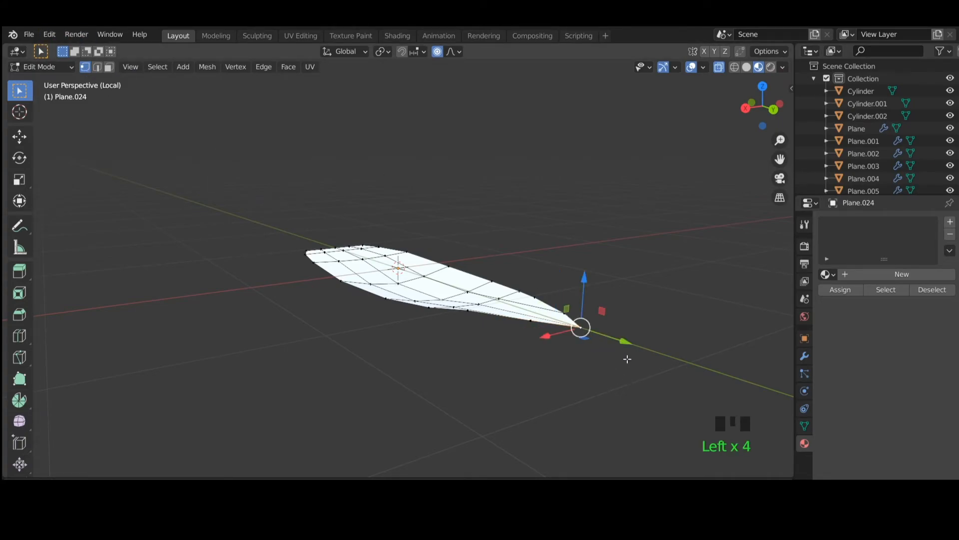
{"action": "key", "text": "g"}
{"action": "key", "text": "z"}
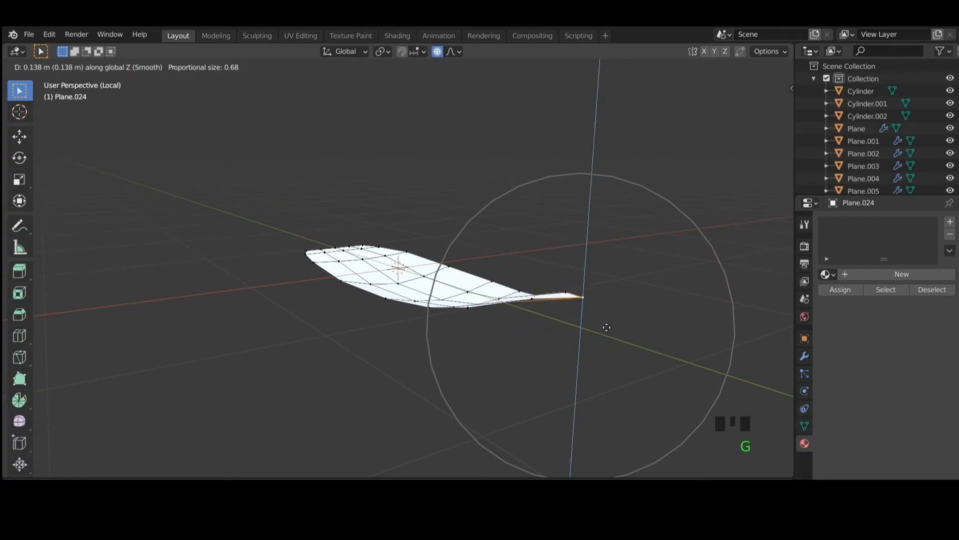
{"action": "left_click", "coordinate": [607, 327]}
{"action": "left_click", "coordinate": [563, 363]}
- Return the leaf to Object Mode and give it a level 2 Subdivision Surface modifier
{"action": "middle_click_drag", "start_coordinate": [569, 360], "coordinate": [406, 362]}
{"action": "left_click", "coordinate": [240, 137]}
{"action": "key", "text": "Tab"}
{"action": "mouse_move", "coordinate": [363, 313]}
{"action": "middle_mouse_down"}
{"action": "mouse_move", "coordinate": [296, 355]}
{"action": "mouse_move", "coordinate": [366, 315]}
{"action": "middle_mouse_up"}
{"action": "left_click", "coordinate": [388, 326]}
{"action": "key", "text": "ctrl+2"}
{"action": "left_click", "coordinate": [472, 369]}
{"action": "middle_click_drag", "start_coordinate": [472, 369], "coordinate": [554, 385]}
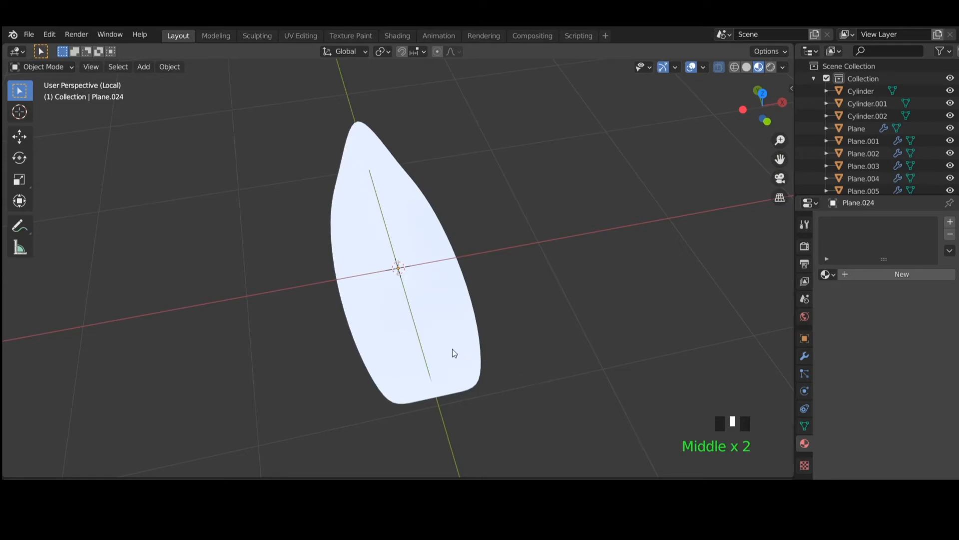
- Apply smooth shading to the leaf
{"action": "middle_click_drag", "start_coordinate": [451, 349], "coordinate": [404, 335]}
{"action": "left_click", "coordinate": [403, 336]}
{"action": "left_click", "coordinate": [163, 67]}
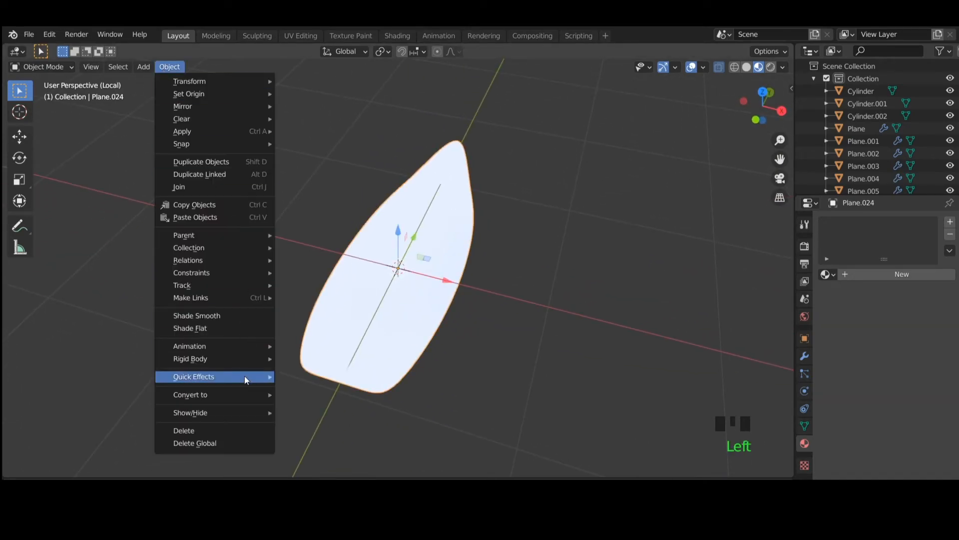
{"action": "left_click", "coordinate": [234, 315]}
{"action": "left_click", "coordinate": [532, 345]}
{"action": "left_click", "coordinate": [414, 337]}
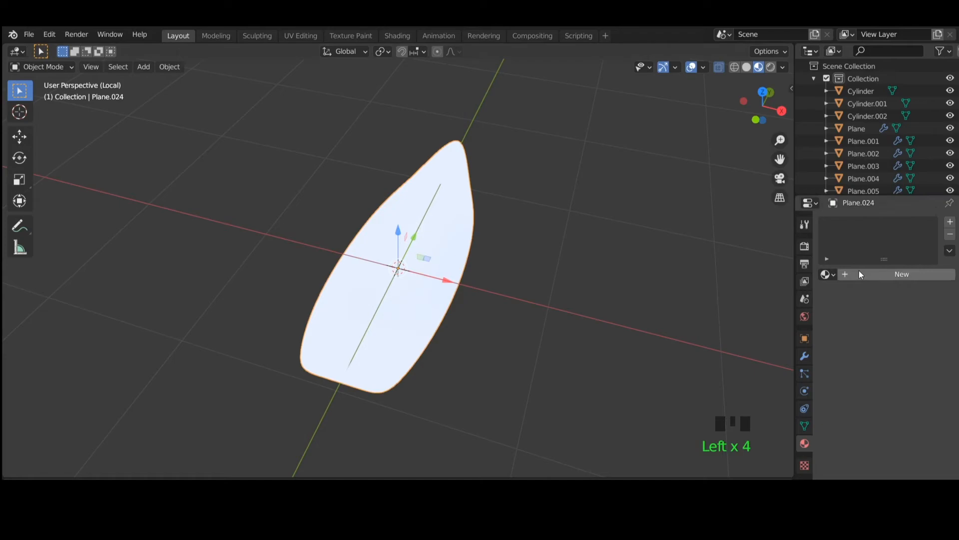
- Add a Solidify modifier to the leaf with a thickness of 0.02 m
{"action": "left_click", "coordinate": [803, 357]}
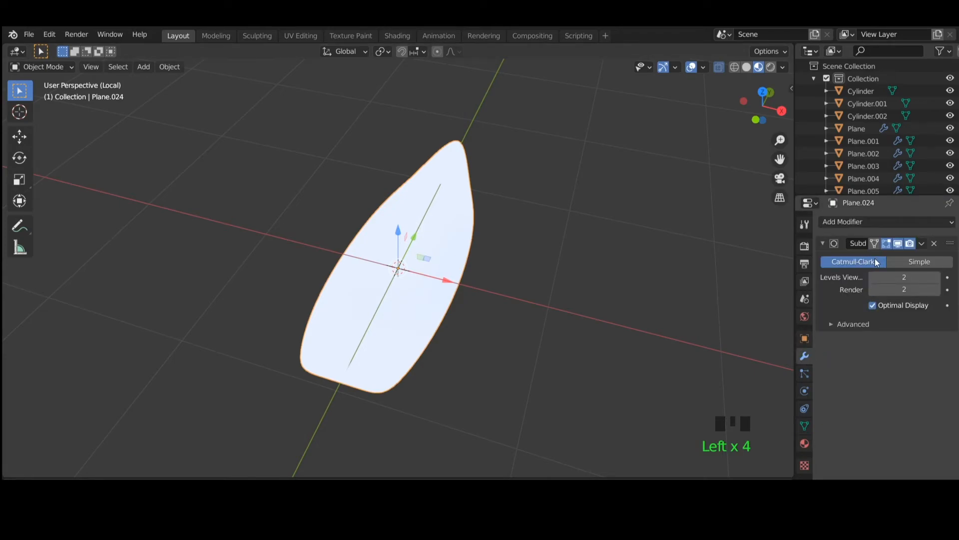
{"action": "left_click", "coordinate": [822, 242]}
{"action": "left_click", "coordinate": [830, 220]}
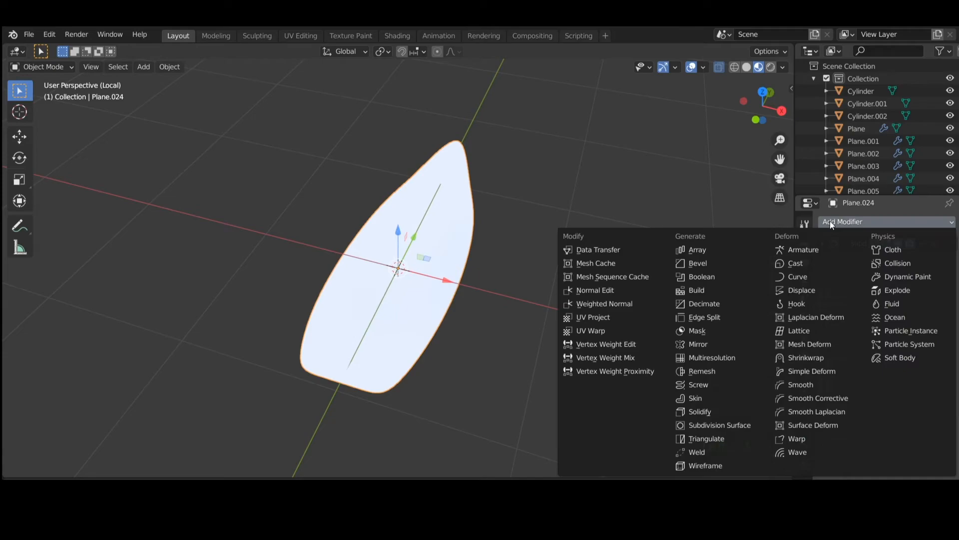
{"action": "left_click", "coordinate": [709, 411]}
{"action": "left_click", "coordinate": [937, 295]}
{"action": "left_click", "coordinate": [450, 383]}
- Enable Auto Smooth at 30° for the leaf's normals
{"action": "middle_click_drag", "start_coordinate": [451, 382], "coordinate": [445, 267]}
{"action": "left_click", "coordinate": [444, 270]}
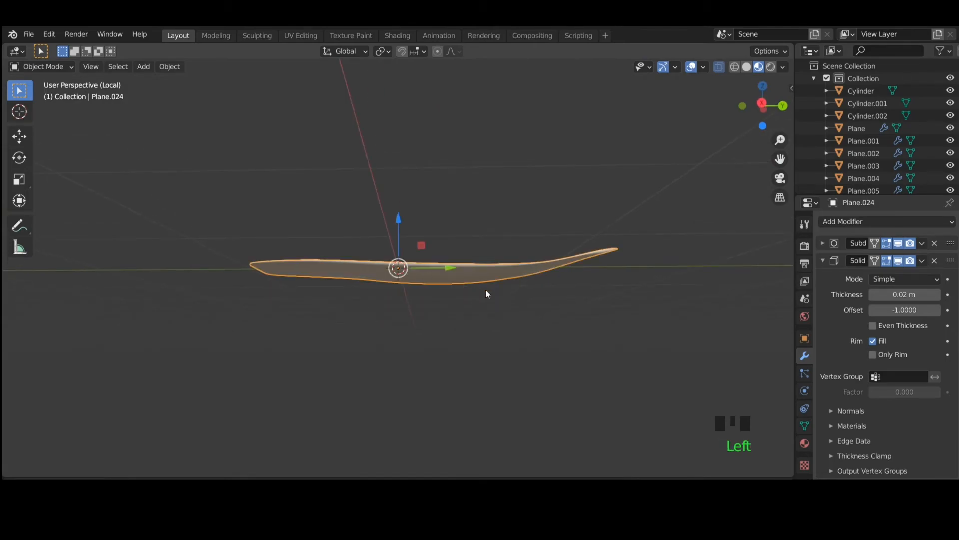
{"action": "left_click", "coordinate": [803, 425]}
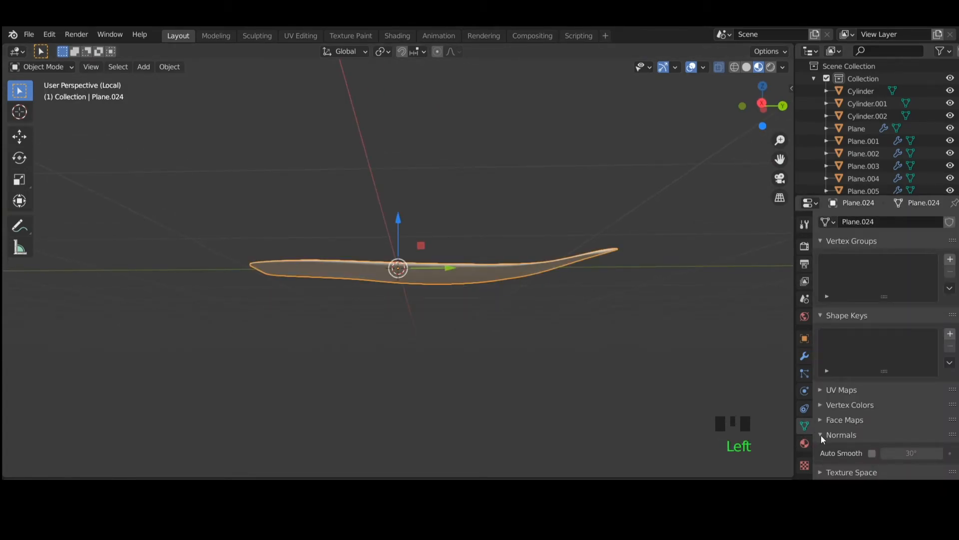
{"action": "left_click", "coordinate": [873, 453]}
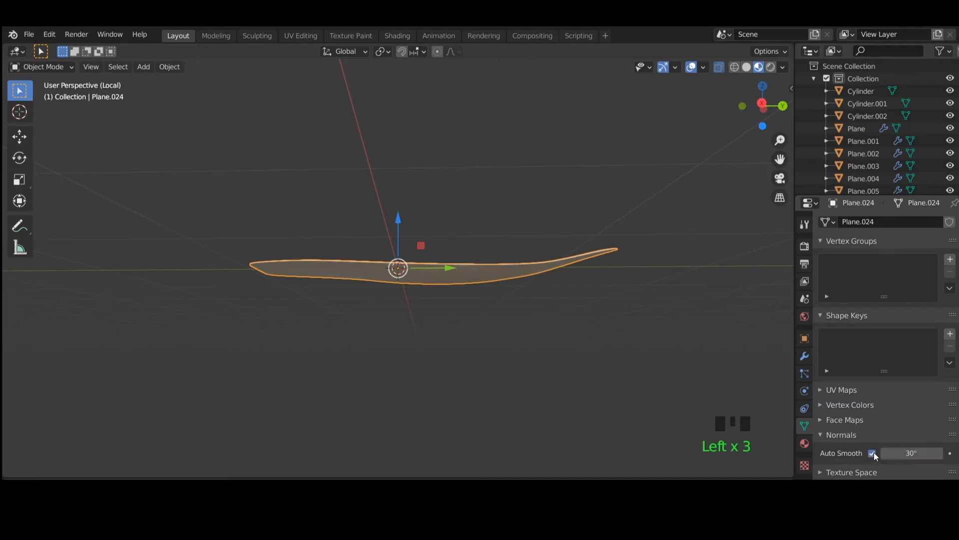
- In Edit Mode, pull the middle vertex of the leaf's blunt end outward with a proportional size of about 0.39, and return to Object Mode
{"action": "middle_click_drag", "start_coordinate": [619, 356], "coordinate": [365, 358]}
{"action": "scroll", "coordinate": [490, 316], "scroll_direction": "down", "scroll_amount": 2}
{"action": "scroll", "coordinate": [525, 293], "scroll_direction": "up", "scroll_amount": 3}
{"action": "middle_click_drag", "start_coordinate": [524, 293], "coordinate": [370, 308]}
{"action": "left_click", "coordinate": [371, 308]}
{"action": "key", "text": "Tab"}
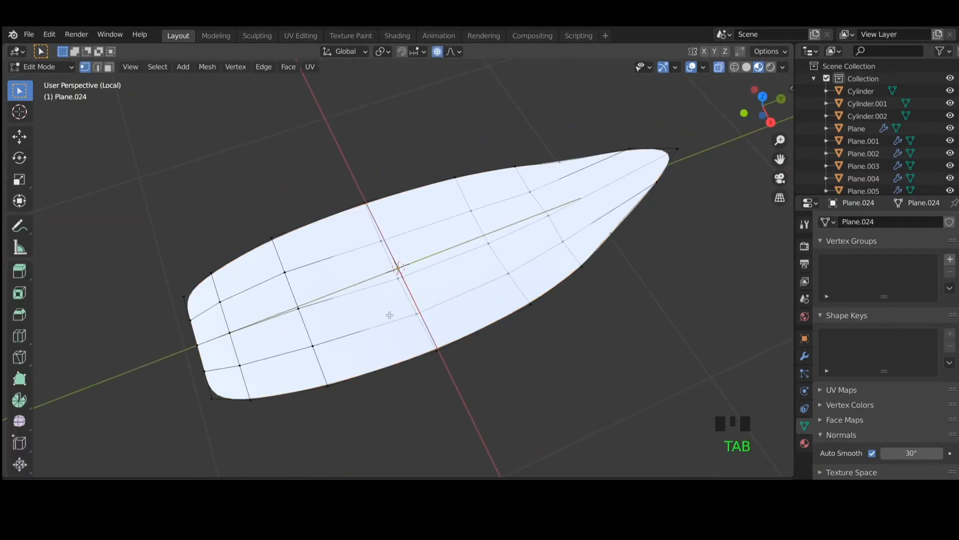
{"action": "left_click", "coordinate": [198, 348]}
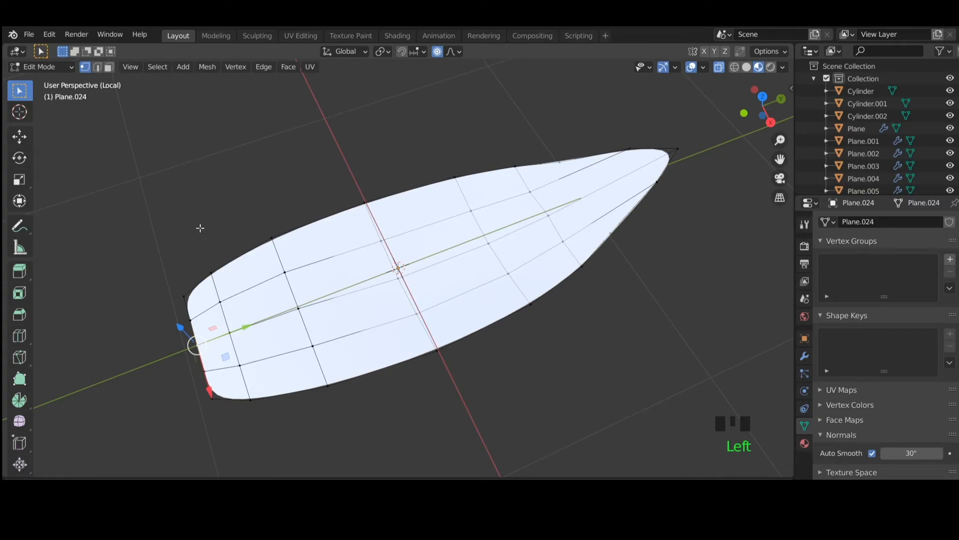
{"action": "key", "text": "g"}
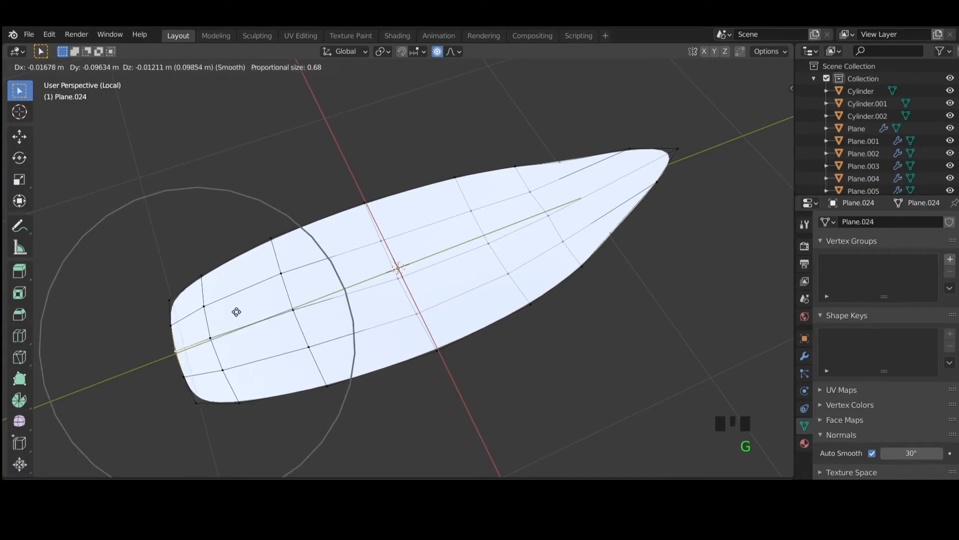
{"action": "scroll", "coordinate": [235, 317], "scroll_direction": "up", "scroll_amount": 8}
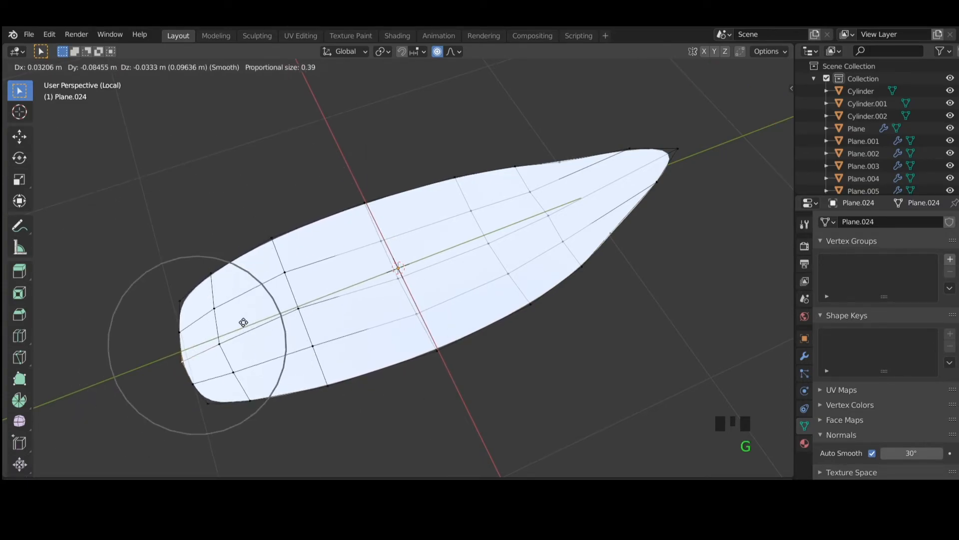
{"action": "left_click", "coordinate": [216, 327]}
{"action": "middle_click_drag", "start_coordinate": [257, 180], "coordinate": [381, 223]}
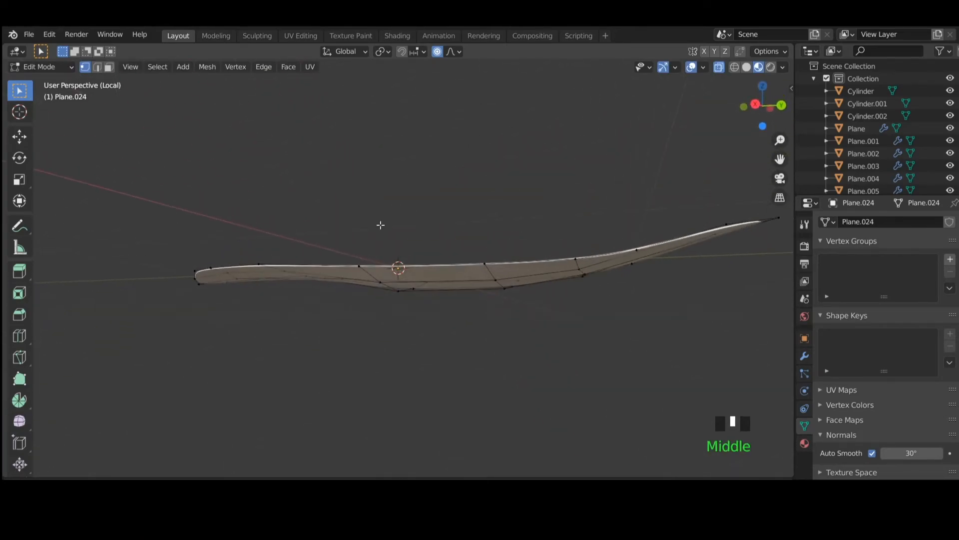
{"action": "key", "text": "Tab"}
- Leave local view to show the leaf together with the flower cluster, keeping the leaf selected
{"action": "middle_click_drag", "start_coordinate": [489, 317], "coordinate": [353, 362]}
{"action": "scroll", "coordinate": [425, 340], "scroll_direction": "down", "scroll_amount": 5}
{"action": "middle_click_drag", "start_coordinate": [425, 340], "coordinate": [388, 306]}
{"action": "key", "text": "slash"}
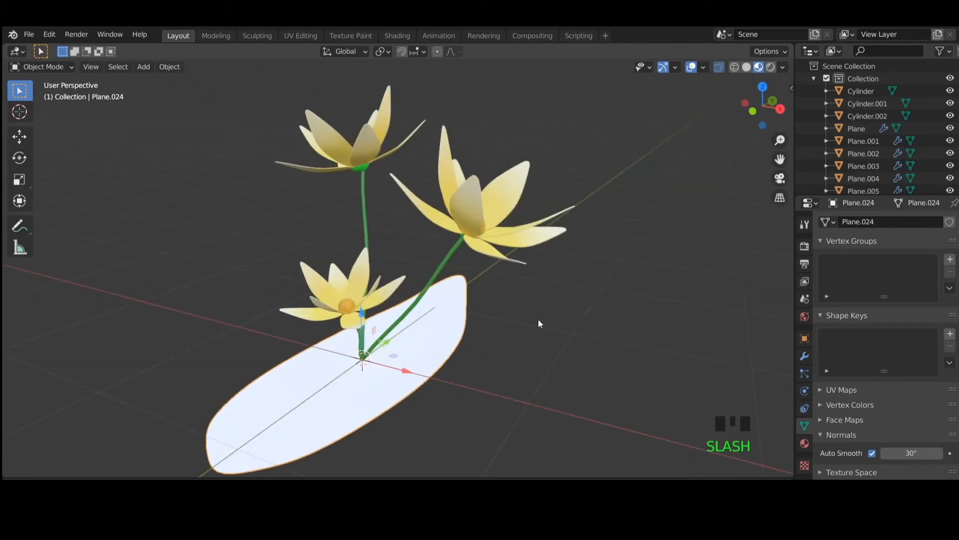
{"action": "scroll", "coordinate": [524, 328], "scroll_direction": "down", "scroll_amount": 2}
{"action": "scroll", "coordinate": [397, 322], "scroll_direction": "up", "scroll_amount": 3}
{"action": "left_click", "coordinate": [397, 324]}
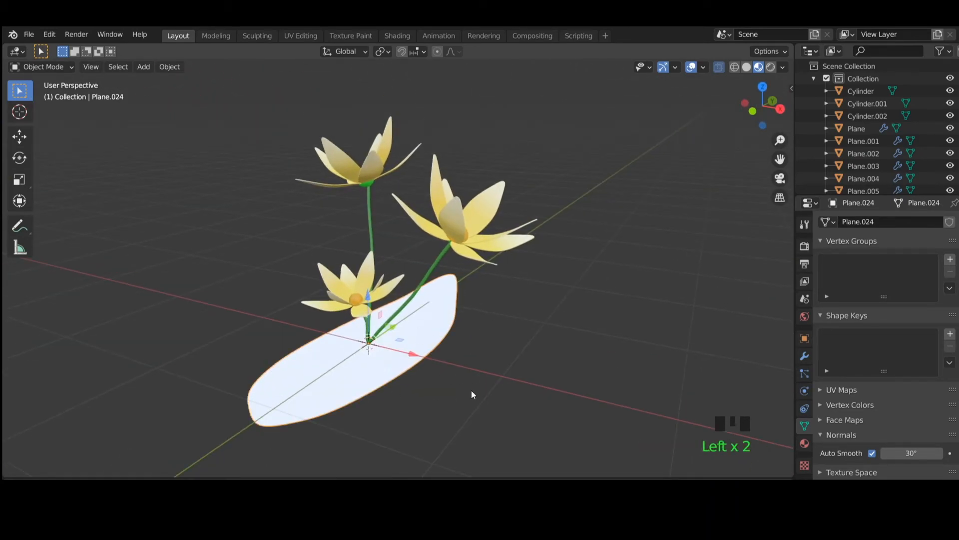
- In Edit Mode and local view, move the whole leaf mesh along global Y so its blunt end sits at the object origin
{"action": "key", "text": "Tab"}
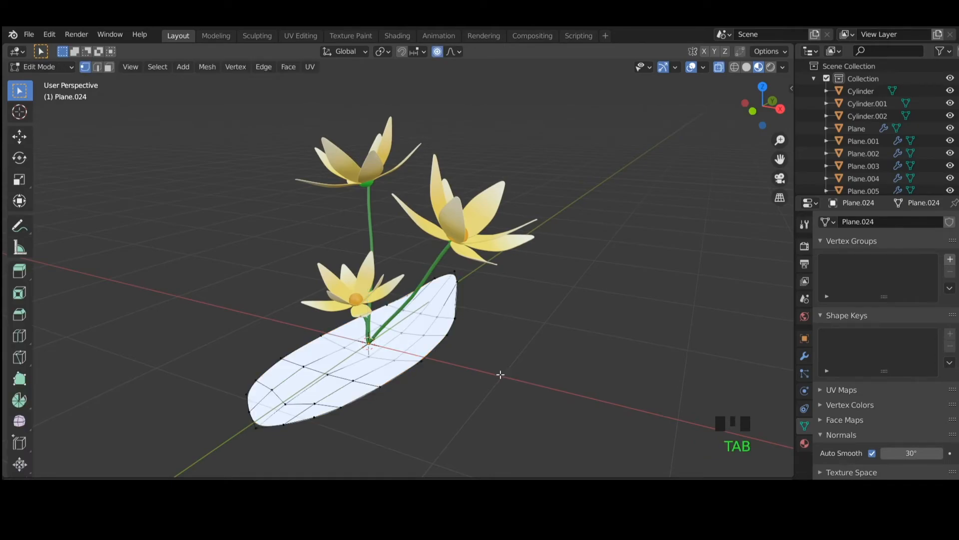
{"action": "key", "text": "slash"}
{"action": "scroll", "coordinate": [432, 296], "scroll_direction": "up", "scroll_amount": 4}
{"action": "middle_click_drag", "start_coordinate": [418, 325], "coordinate": [341, 353]}
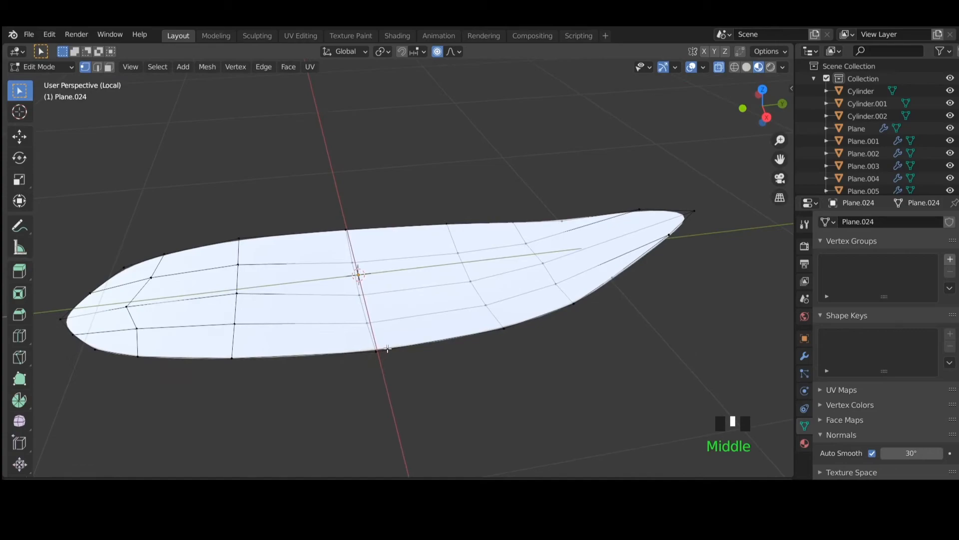
{"action": "key", "text": "a"}
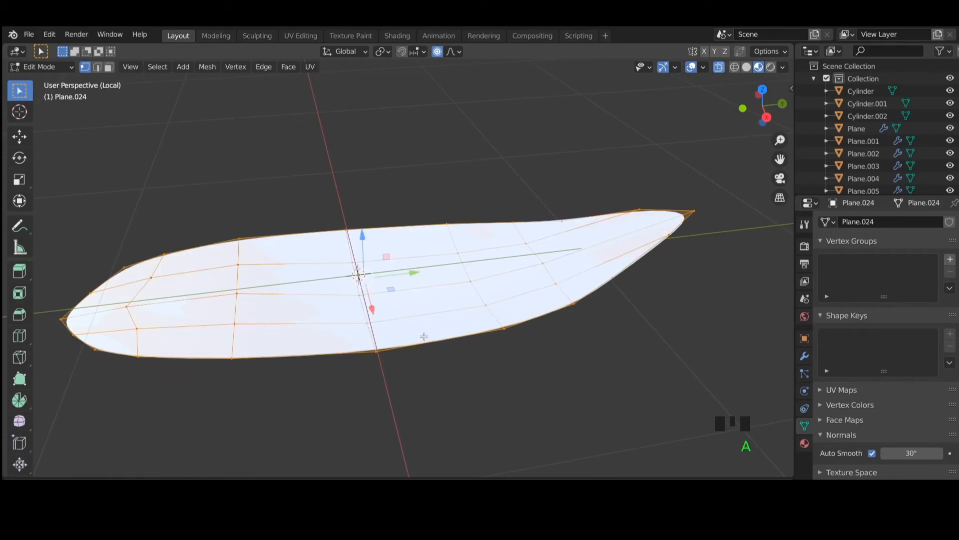
{"action": "key", "text": "g"}
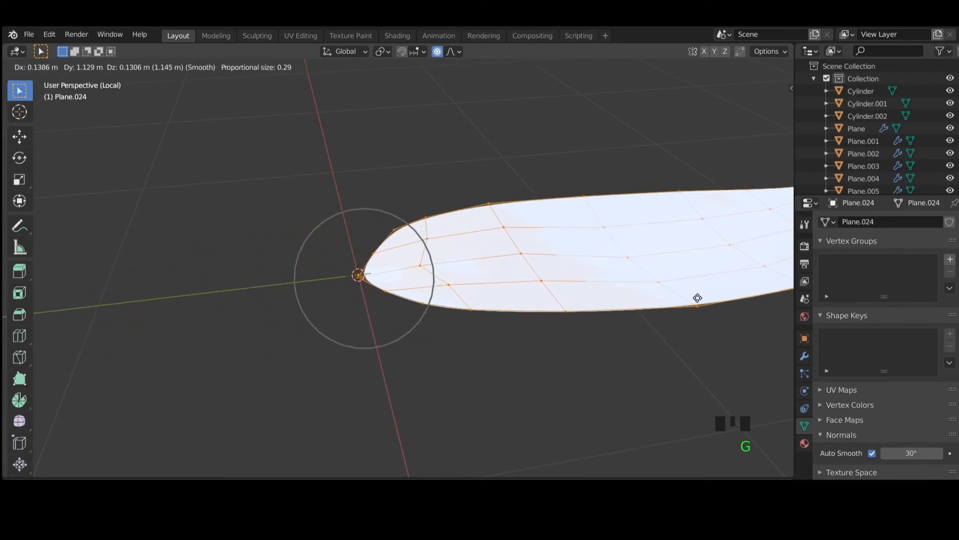
{"action": "key", "text": "y"}
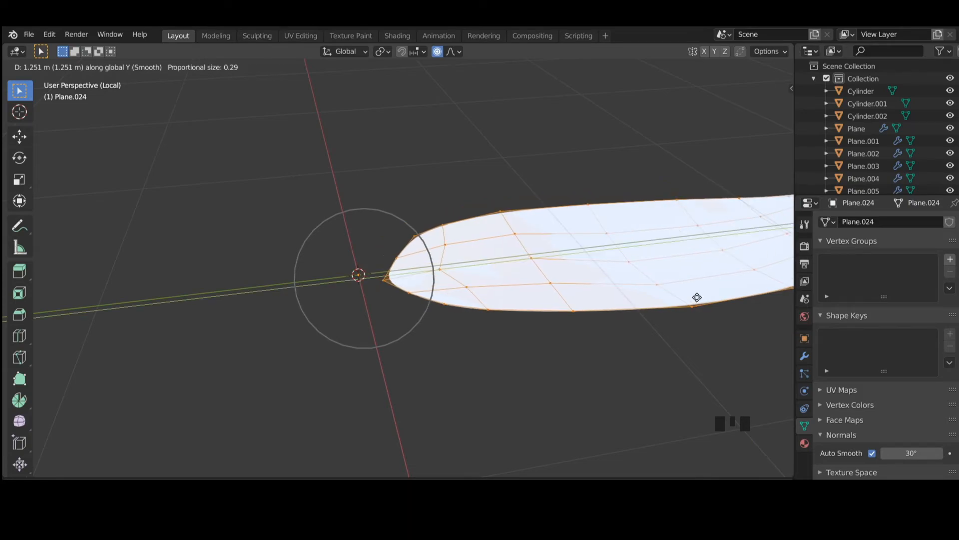
{"action": "left_click", "coordinate": [670, 300]}
{"action": "middle_click_drag", "start_coordinate": [636, 375], "coordinate": [380, 356]}
{"action": "scroll", "coordinate": [497, 349], "scroll_direction": "down", "scroll_amount": 5}
{"action": "key", "text": "Tab"}
{"action": "scroll", "coordinate": [430, 327], "scroll_direction": "down", "scroll_amount": 4}
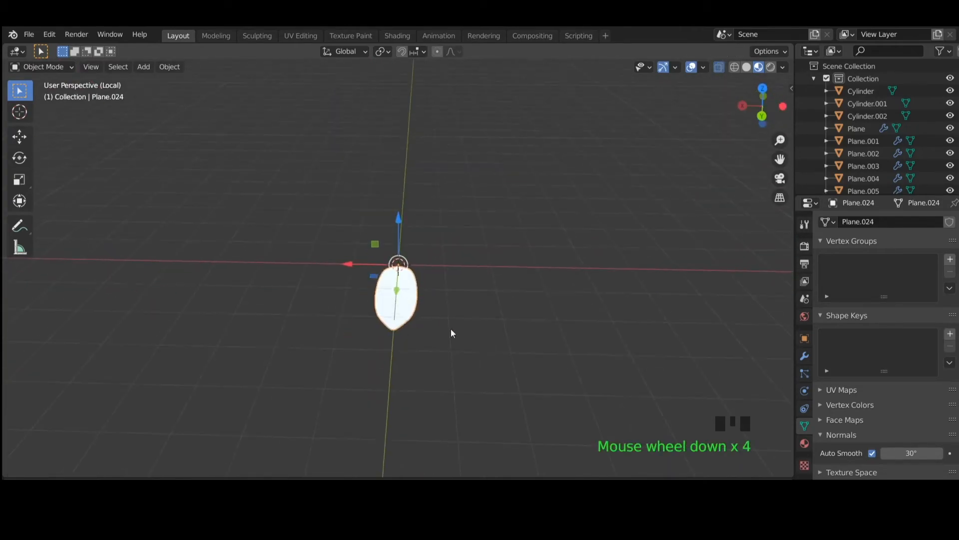
- Leave local view and scale the leaf down uniformly to about 0.311 beside the flower stems
{"action": "middle_click_drag", "start_coordinate": [433, 329], "coordinate": [385, 321]}
{"action": "key", "text": "KP_Divide"}
{"action": "left_click", "coordinate": [552, 357]}
{"action": "middle_click_drag", "start_coordinate": [553, 356], "coordinate": [396, 371]}
{"action": "left_click", "coordinate": [550, 367]}
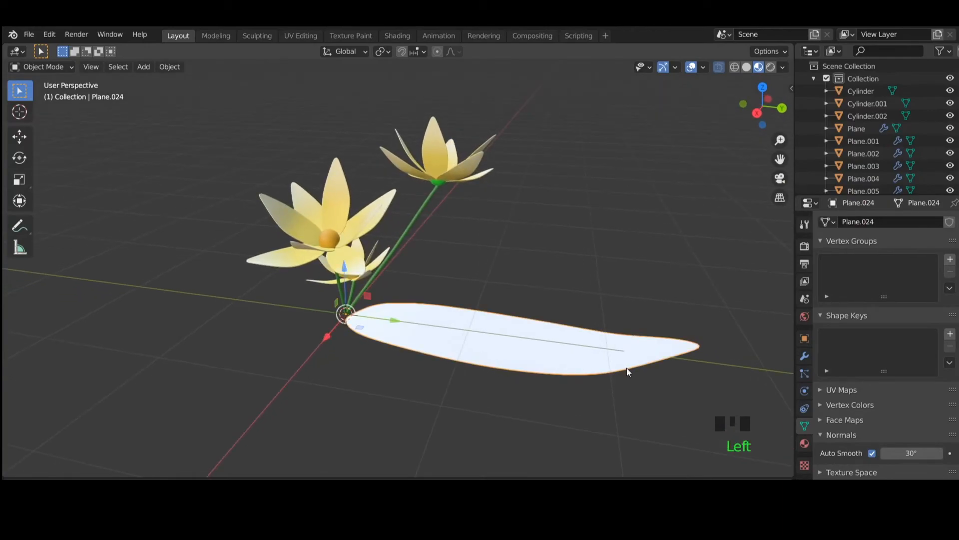
{"action": "key", "text": "s"}
{"action": "left_click", "coordinate": [435, 337]}
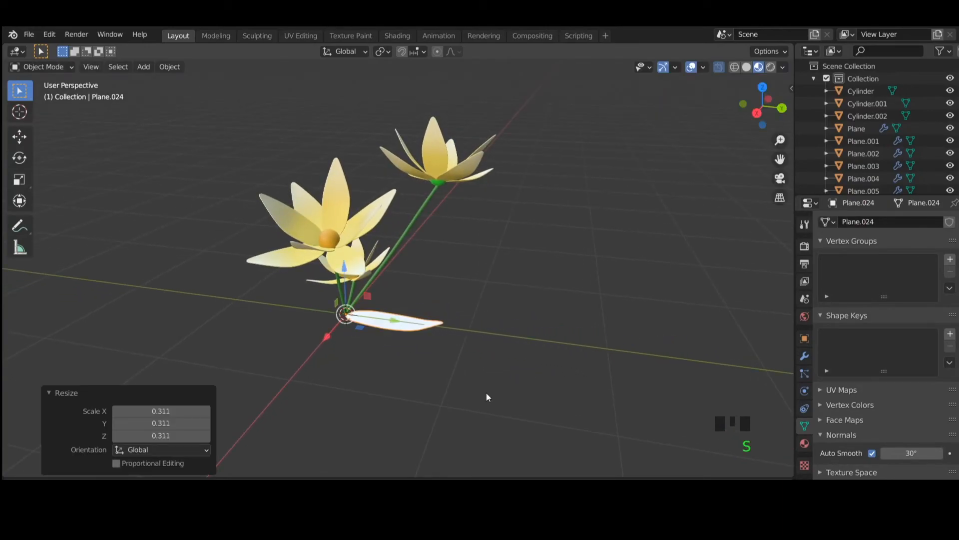
- Set the transform orientation to Local and tilt the leaf upward about 26.8° around its X axis
{"action": "middle_click_drag", "start_coordinate": [487, 393], "coordinate": [523, 379]}
{"action": "left_click", "coordinate": [341, 51]}
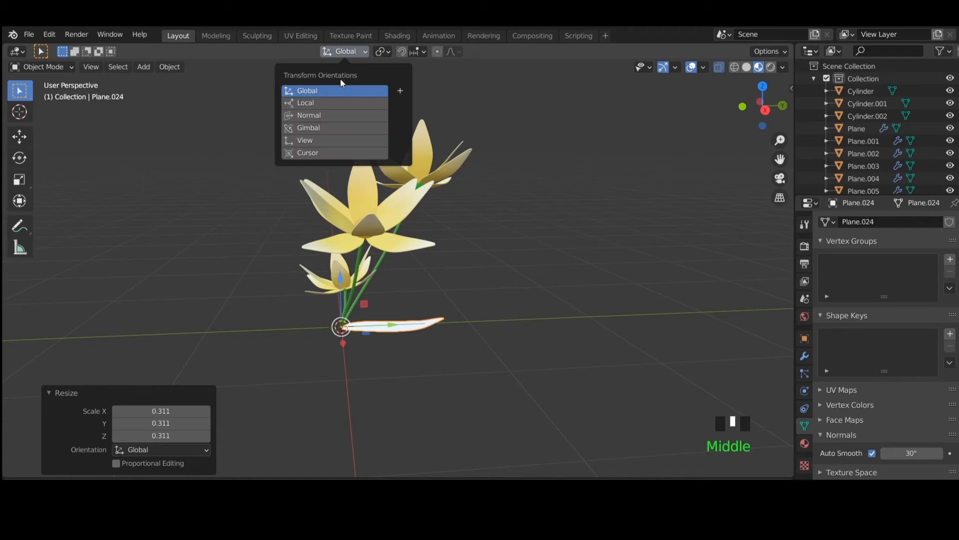
{"action": "left_click", "coordinate": [338, 102]}
{"action": "left_click", "coordinate": [416, 337]}
{"action": "middle_click_drag", "start_coordinate": [470, 361], "coordinate": [391, 376]}
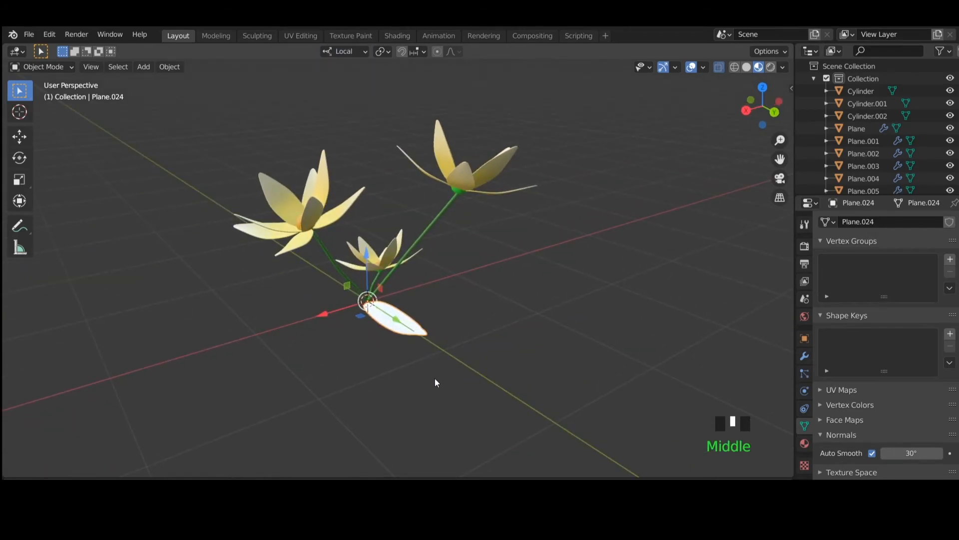
{"action": "key", "text": "r"}
{"action": "key", "text": "x"}
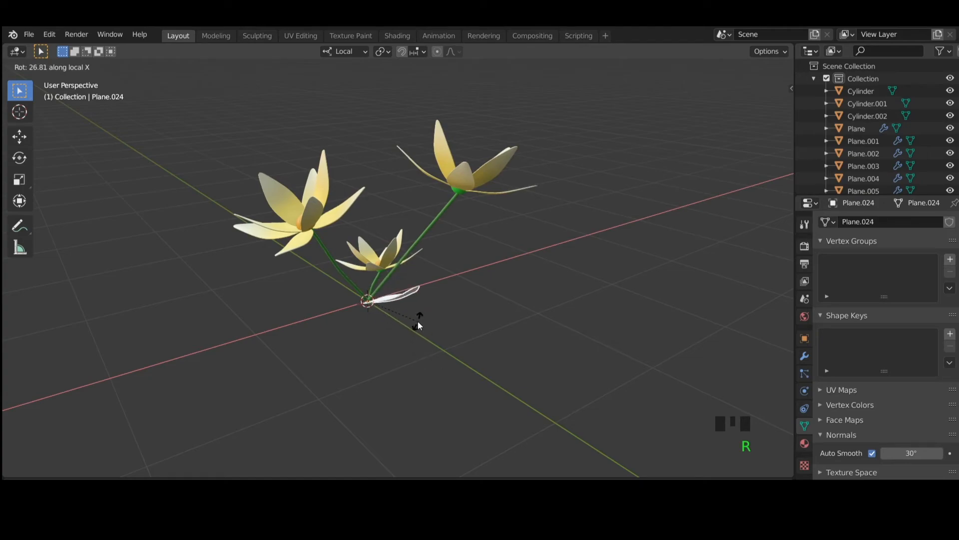
{"action": "left_click", "coordinate": [418, 322]}
- Duplicate the leaf in place at the base of the stems
{"action": "key", "text": "shift+d"}
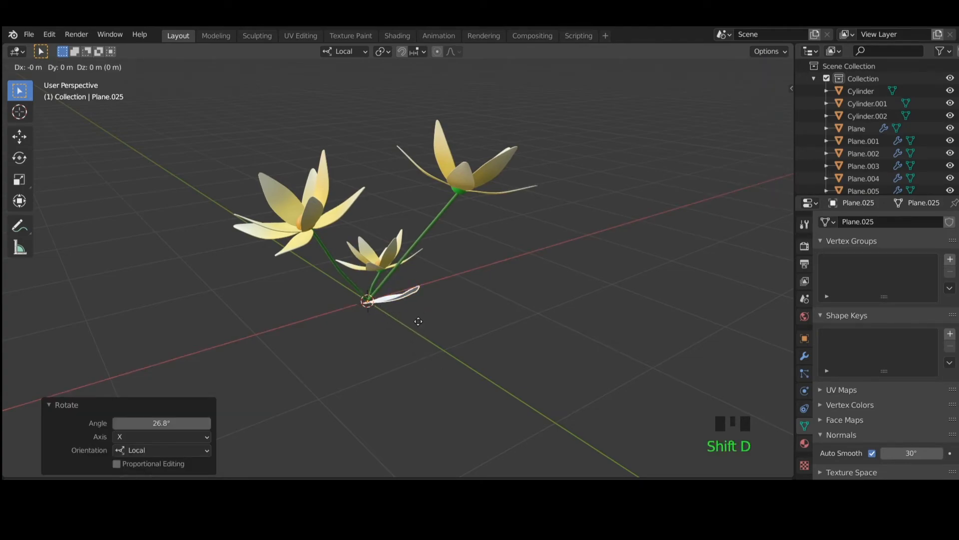
{"action": "right_click", "coordinate": [418, 322]}
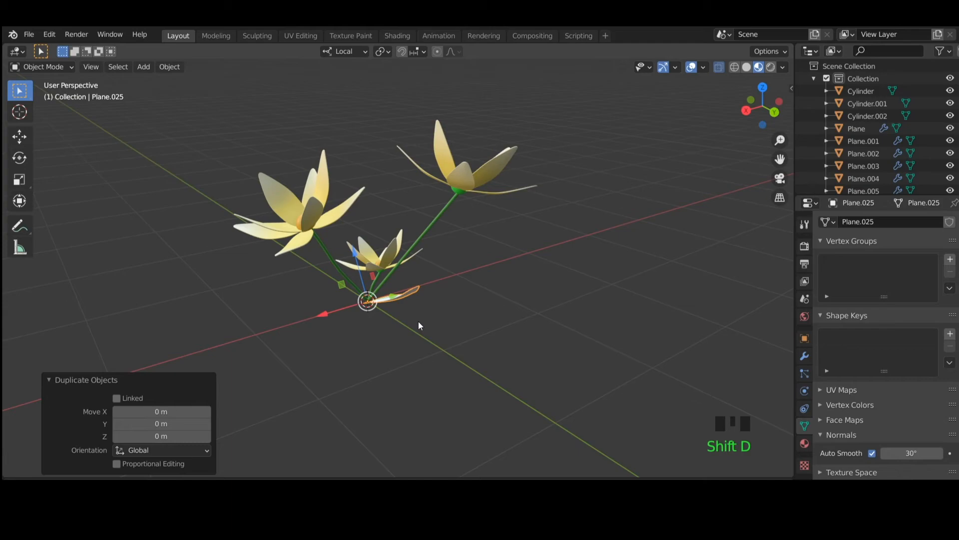
{"action": "key", "text": "r"}
{"action": "key", "text": "z"}
{"action": "key", "text": "z"}
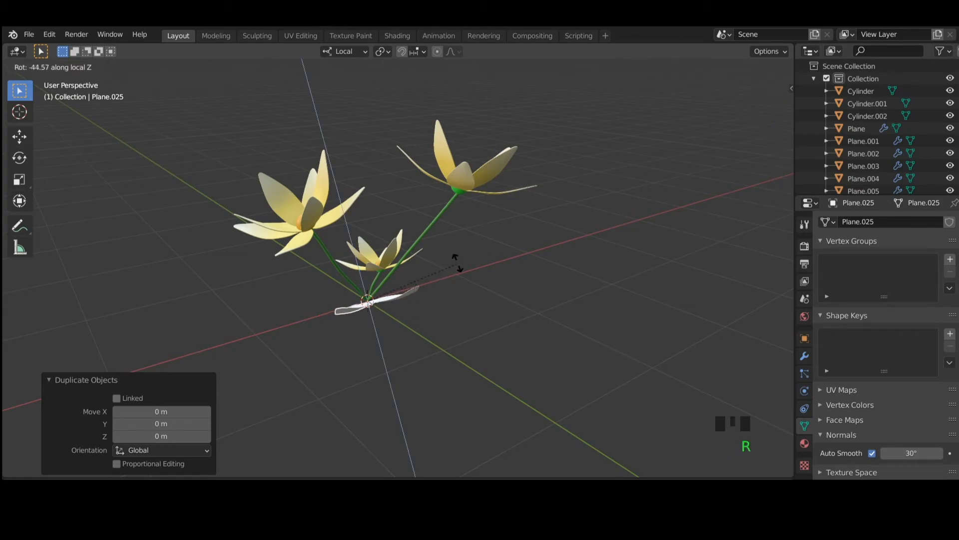
{"action": "left_click", "coordinate": [420, 285]}
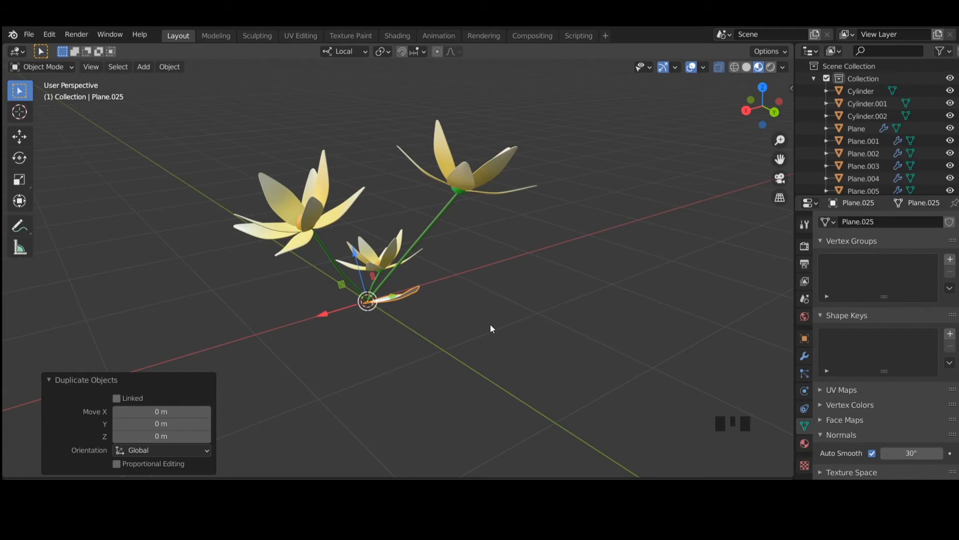
- Set the transform orientation back to Global and rotate the duplicated leaf about 125° around Z
{"action": "left_click", "coordinate": [345, 52]}
{"action": "left_click", "coordinate": [331, 92]}
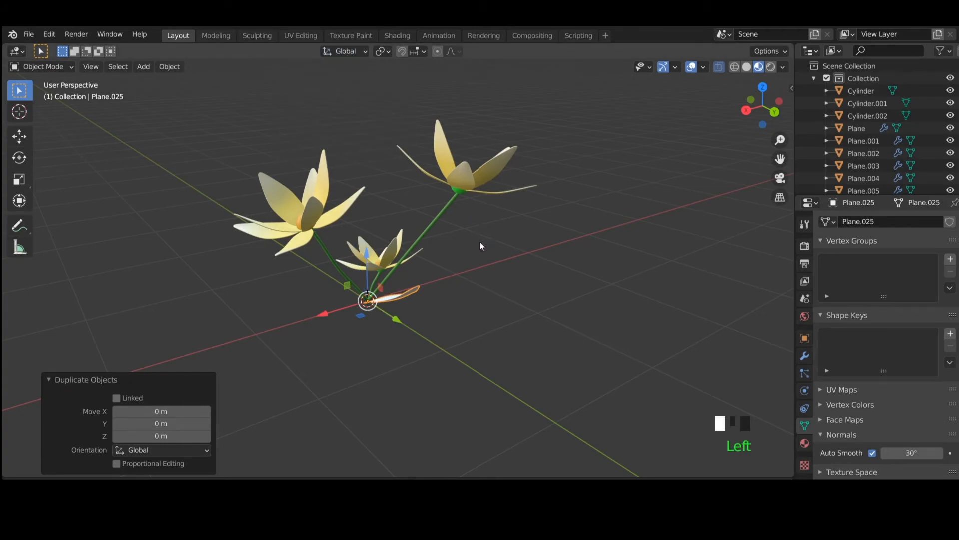
{"action": "key", "text": "r"}
{"action": "key", "text": "z"}
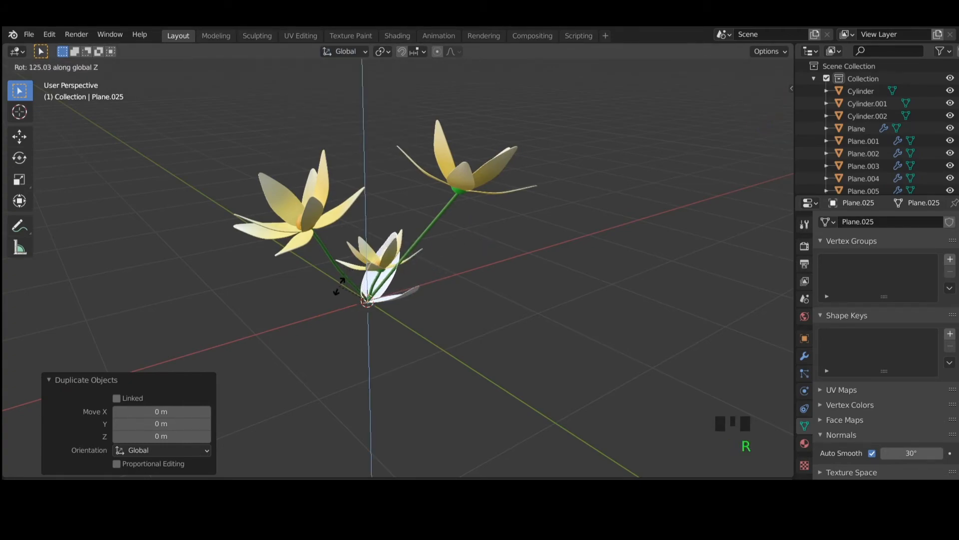
{"action": "left_click", "coordinate": [349, 278]}
- Duplicate the second leaf in place and rotate this third leaf about 118° around global Z
{"action": "middle_click_drag", "start_coordinate": [448, 306], "coordinate": [442, 364]}
{"action": "key", "text": "shift+d"}
{"action": "right_click", "coordinate": [481, 345]}
{"action": "key", "text": "r"}
{"action": "key", "text": "z"}
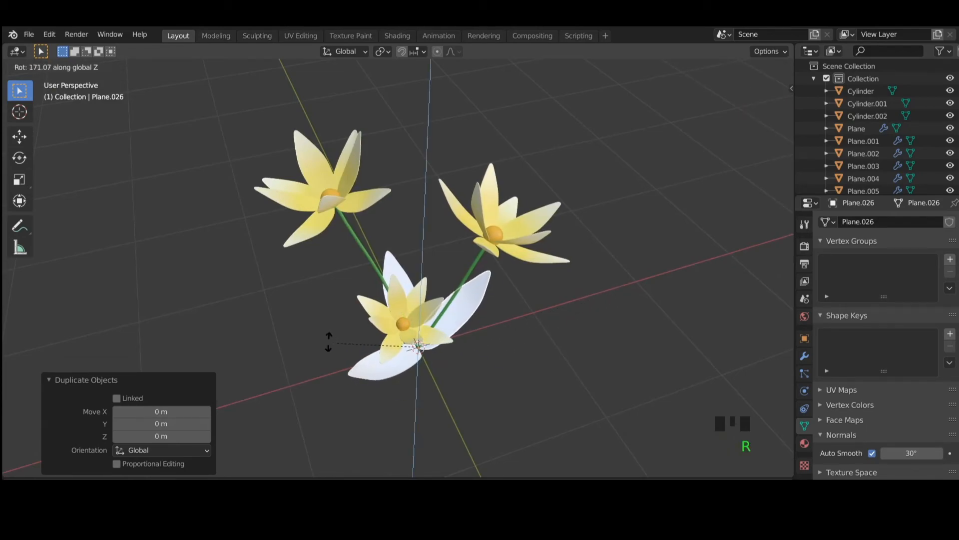
{"action": "left_click", "coordinate": [404, 327]}
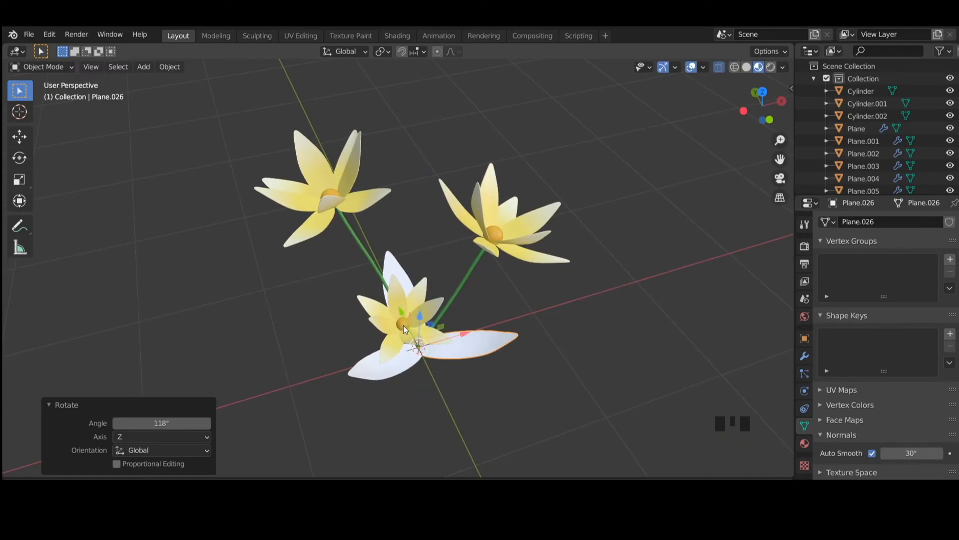
{"action": "middle_click_drag", "start_coordinate": [493, 403], "coordinate": [314, 315]}
- Lengthen the third leaf by scaling it to about 1.302 along its local Y axis
{"action": "left_click", "coordinate": [454, 370]}
{"action": "left_click", "coordinate": [380, 320]}
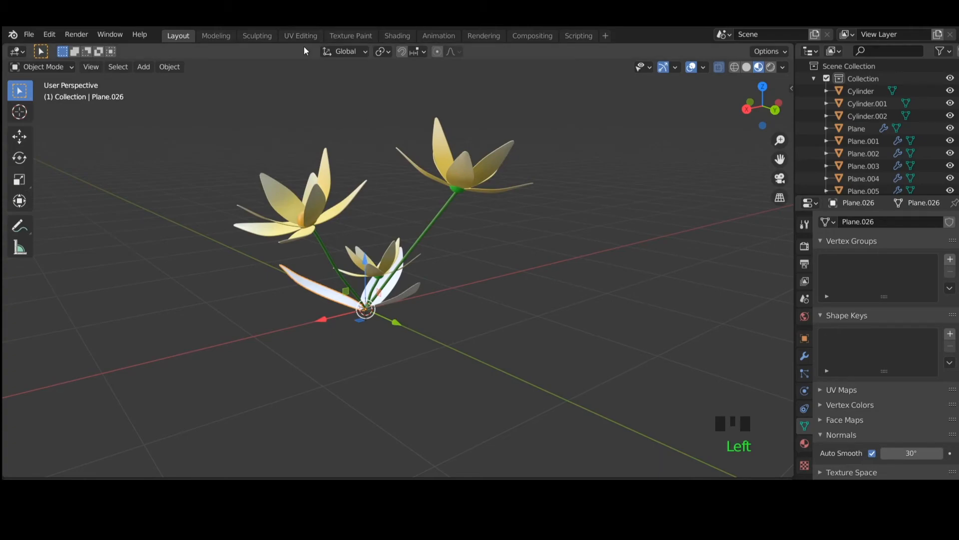
{"action": "key", "text": "s"}
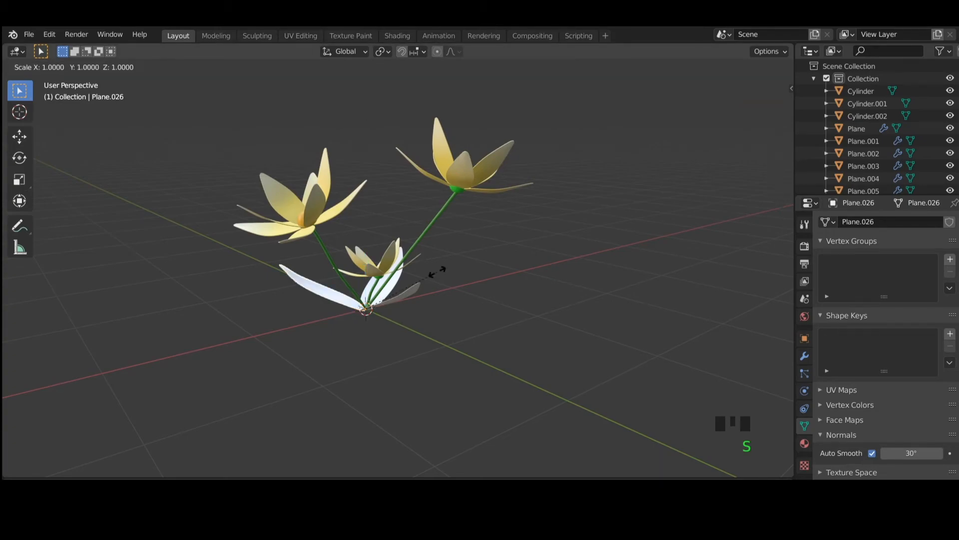
{"action": "key", "text": "y"}
{"action": "key", "text": "y"}
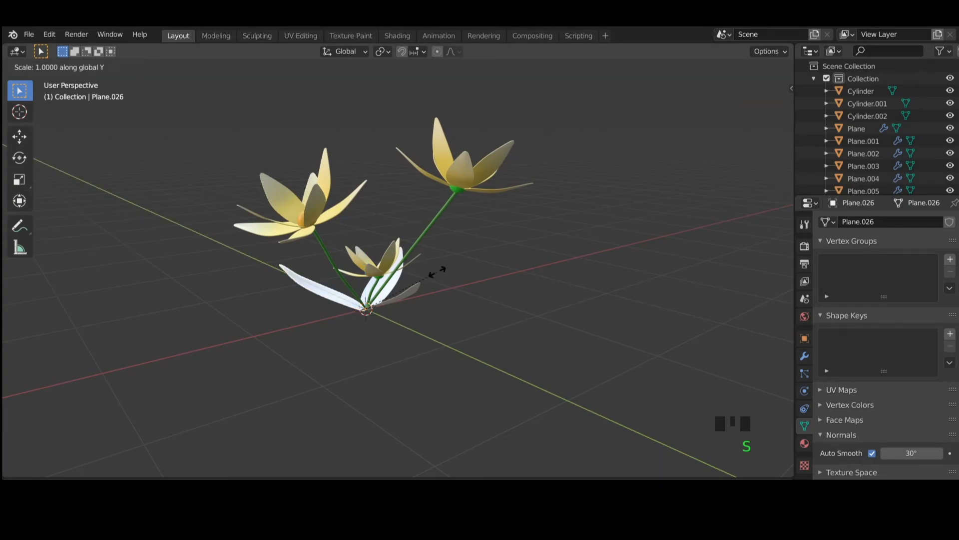
{"action": "left_click", "coordinate": [468, 293]}
{"action": "middle_click_drag", "start_coordinate": [478, 322], "coordinate": [423, 311]}
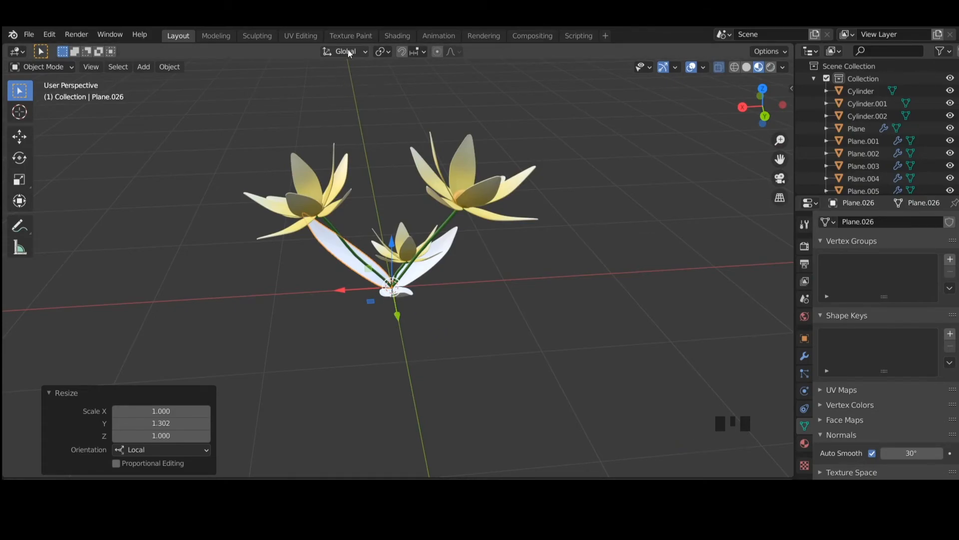
- Shorten the third leaf slightly by scaling it along its local Y axis, and select the second leaf
{"action": "left_click", "coordinate": [336, 262]}
{"action": "key", "text": "s"}
{"action": "key", "text": "y"}
{"action": "key", "text": "y"}
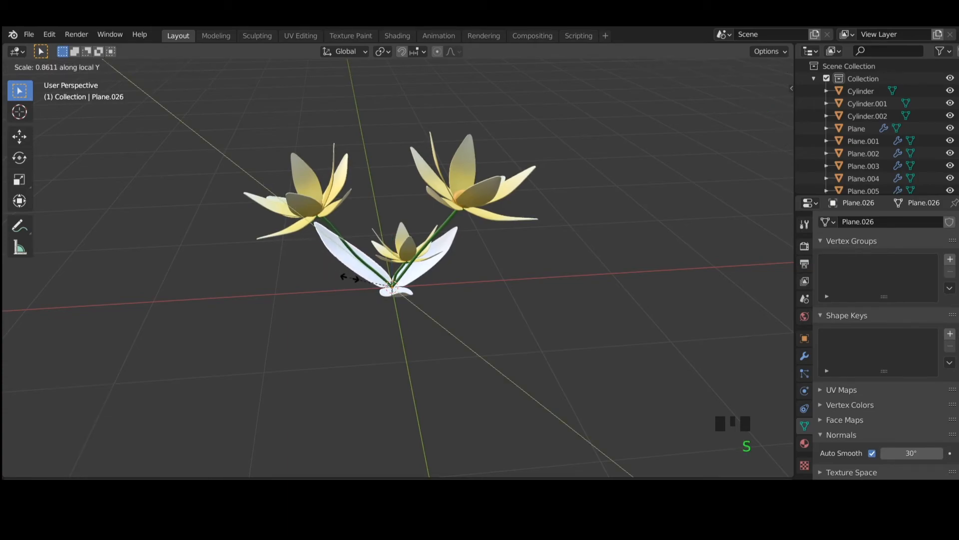
{"action": "left_click", "coordinate": [362, 336]}
{"action": "middle_click_drag", "start_coordinate": [363, 336], "coordinate": [491, 294]}
{"action": "left_click", "coordinate": [497, 293]}
{"action": "key", "text": "r"}
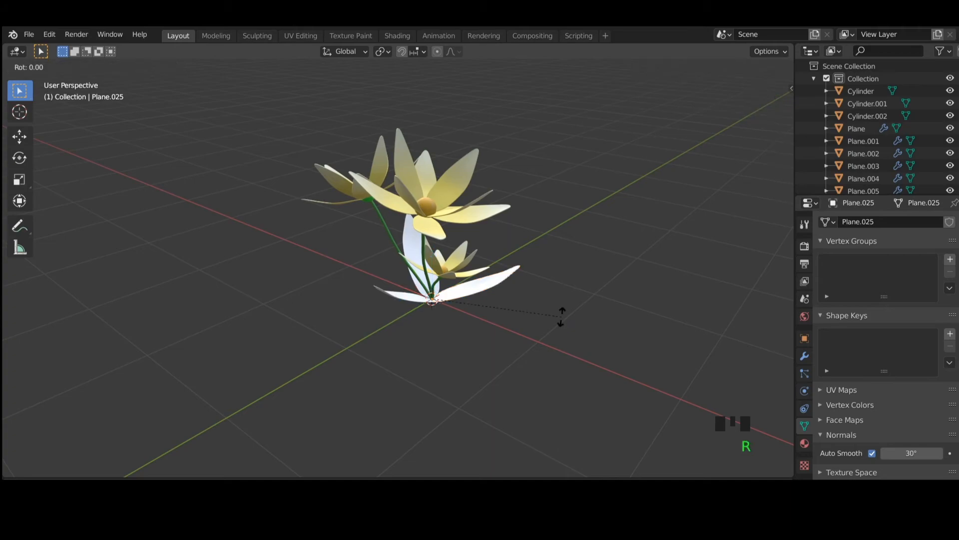
{"action": "left_click", "coordinate": [561, 315]}
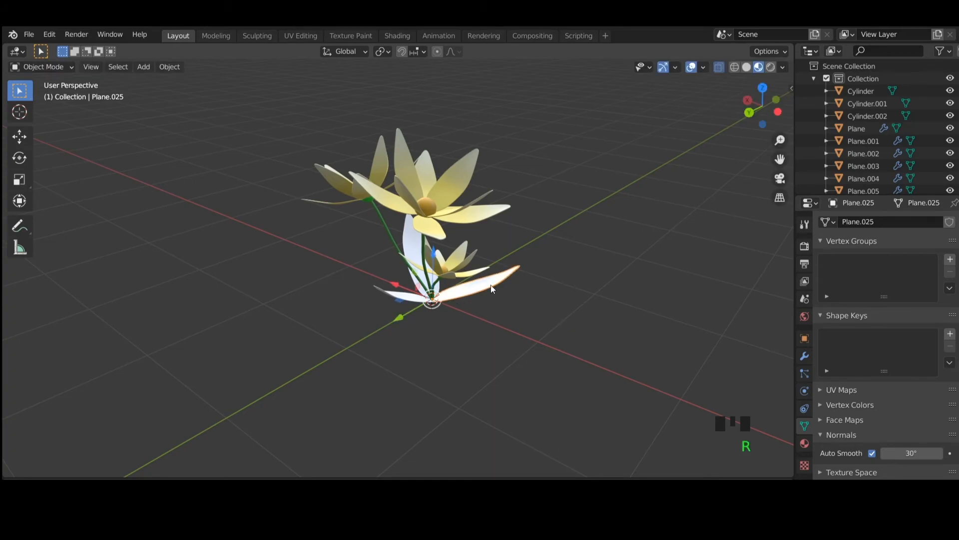
{"action": "key", "text": "r"}
{"action": "key", "text": "y"}
{"action": "key", "text": "y"}
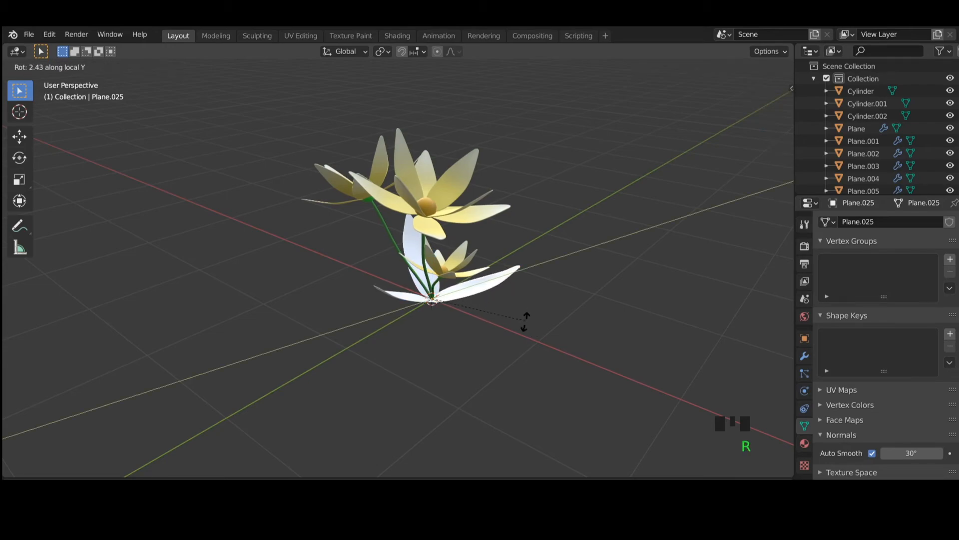
{"action": "left_click", "coordinate": [530, 331]}
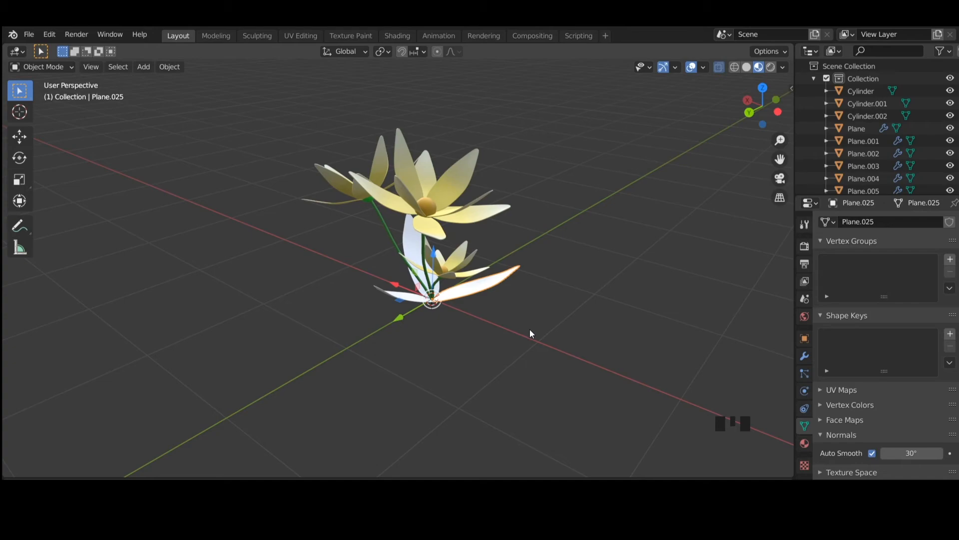
- Tilt the second leaf more steeply upward around its local X axis, refining the angle in a second rotation
{"action": "key", "text": "r"}
{"action": "key", "text": "x"}
{"action": "key", "text": "x"}
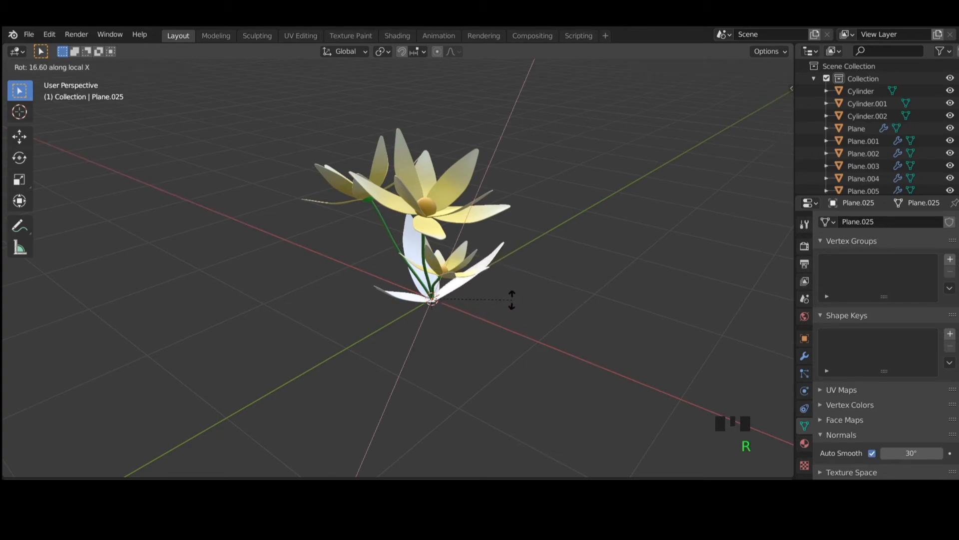
{"action": "left_click", "coordinate": [506, 292]}
{"action": "middle_click_drag", "start_coordinate": [533, 338], "coordinate": [510, 331]}
{"action": "left_click", "coordinate": [500, 273]}
{"action": "key", "text": "r"}
{"action": "key", "text": "x"}
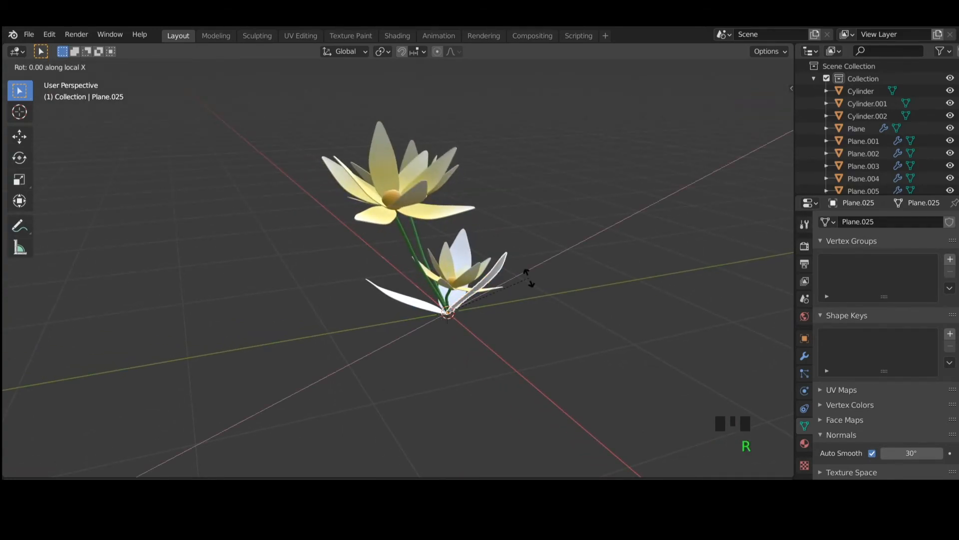
{"action": "key", "text": "x"}
{"action": "left_click", "coordinate": [543, 298]}
{"action": "left_click", "coordinate": [568, 346]}
- Tilt the third leaf upward about 17° around its local X axis
{"action": "middle_click_drag", "start_coordinate": [568, 347], "coordinate": [296, 331]}
{"action": "left_click", "coordinate": [353, 324]}
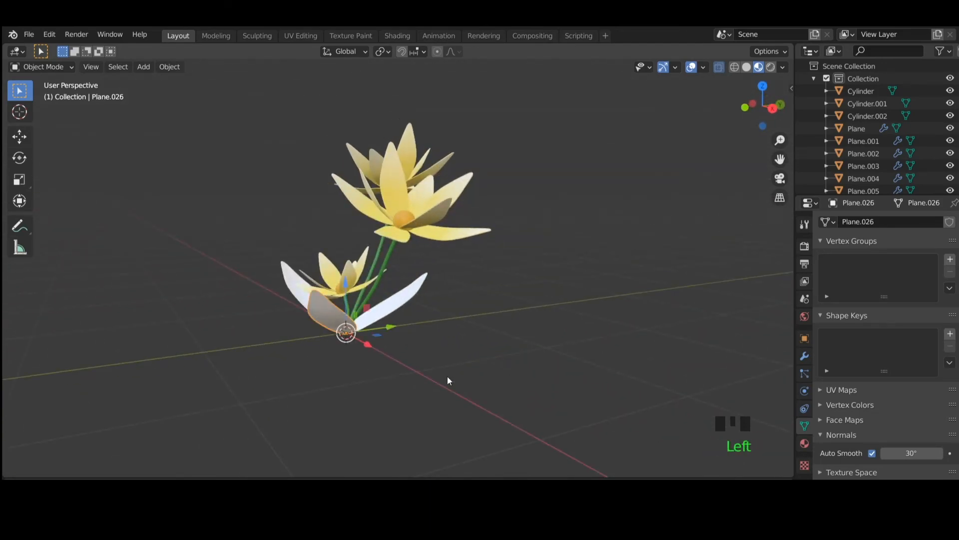
{"action": "middle_click_drag", "start_coordinate": [428, 377], "coordinate": [347, 386]}
{"action": "key", "text": "r"}
{"action": "key", "text": "x"}
{"action": "key", "text": "x"}
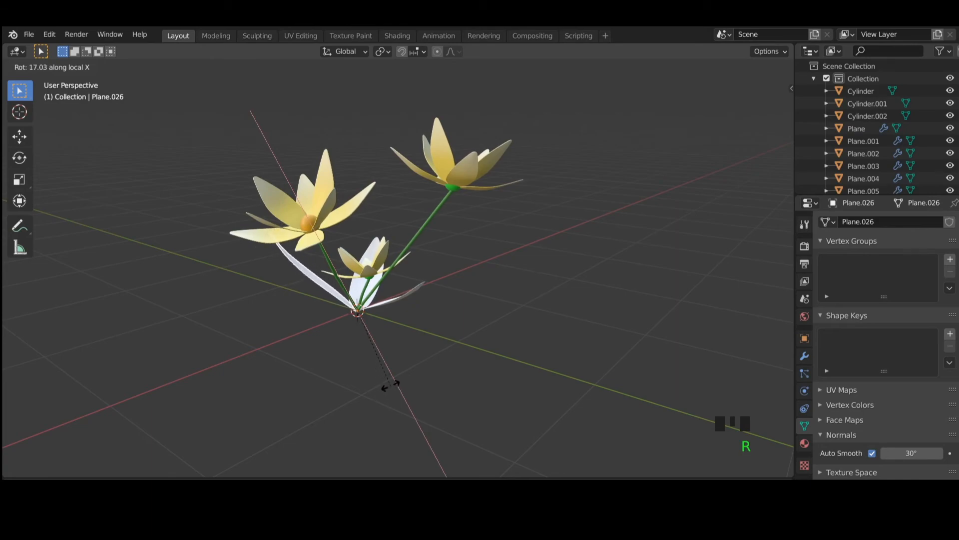
{"action": "left_click", "coordinate": [489, 388]}
{"action": "middle_click_drag", "start_coordinate": [491, 388], "coordinate": [333, 391]}
- Give the third leaf (Plane.026) a new material with a dark green base color of hue 0.350 and saturation 0.735
{"action": "scroll", "coordinate": [551, 380], "scroll_direction": "up", "scroll_amount": 2}
{"action": "middle_click_drag", "start_coordinate": [552, 379], "coordinate": [451, 399]}
{"action": "left_click", "coordinate": [405, 345]}
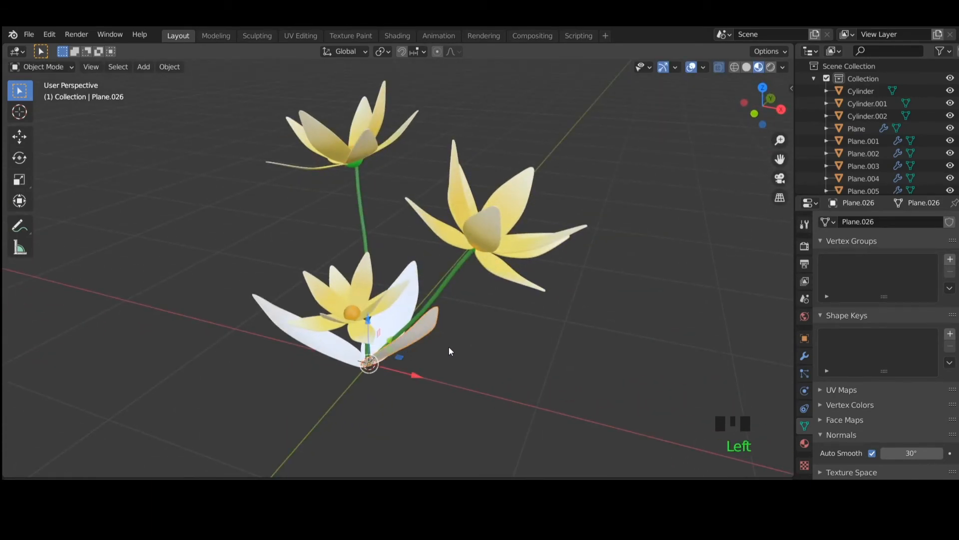
{"action": "left_click", "coordinate": [805, 443]}
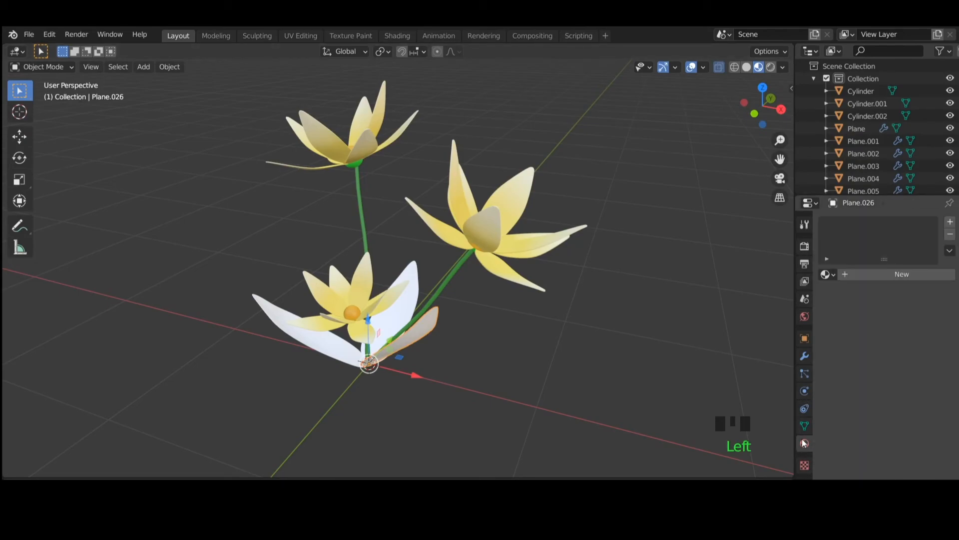
{"action": "left_click", "coordinate": [883, 275]}
{"action": "left_click", "coordinate": [918, 402]}
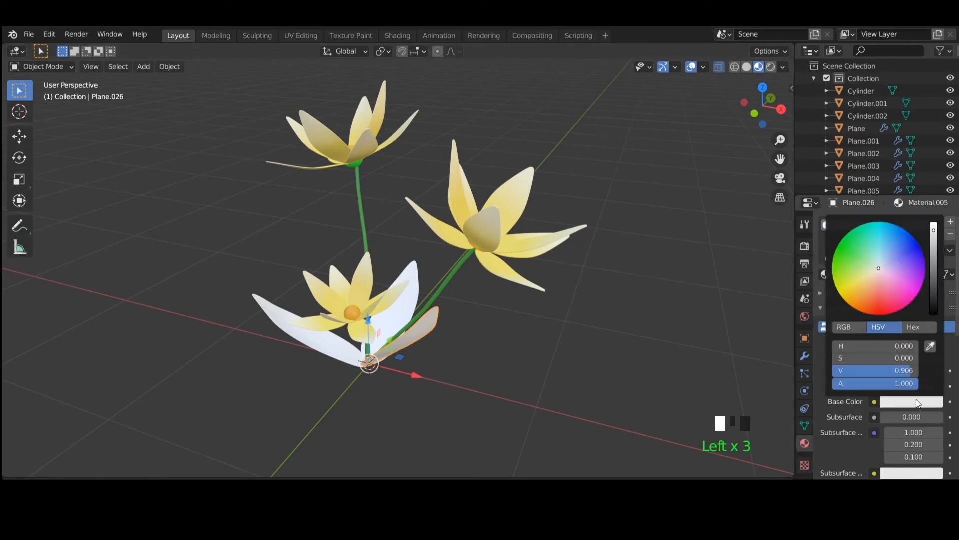
{"action": "left_click", "coordinate": [851, 248]}
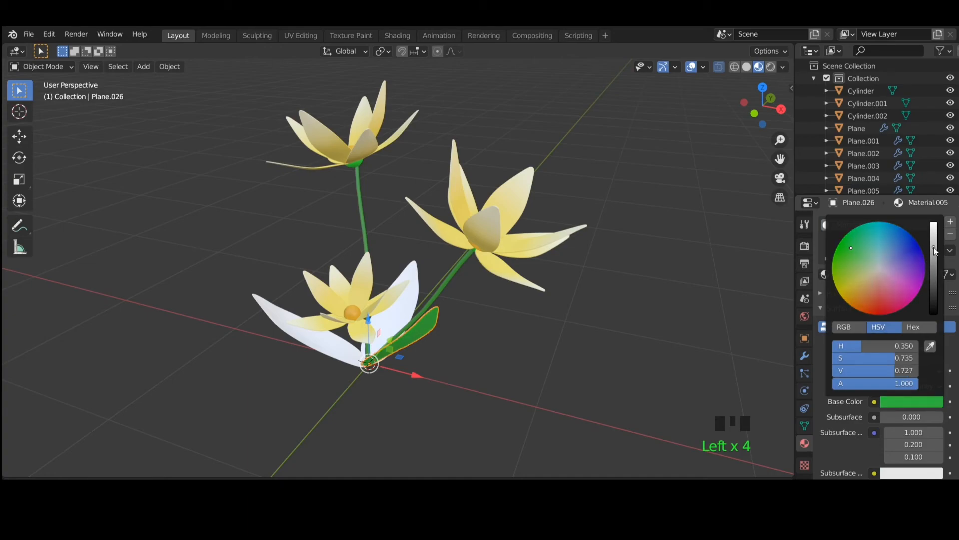
{"action": "left_click", "coordinate": [598, 333]}
- Give leaf Plane.024 a new material with a light green base color of hue 0.314, saturation 0.563 and value 0.906
{"action": "left_click", "coordinate": [412, 280]}
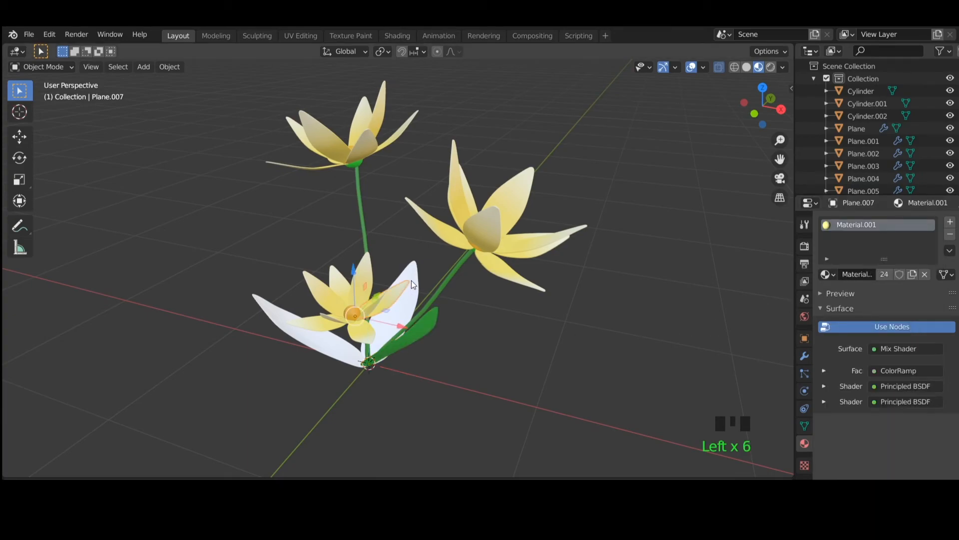
{"action": "left_click", "coordinate": [315, 294]}
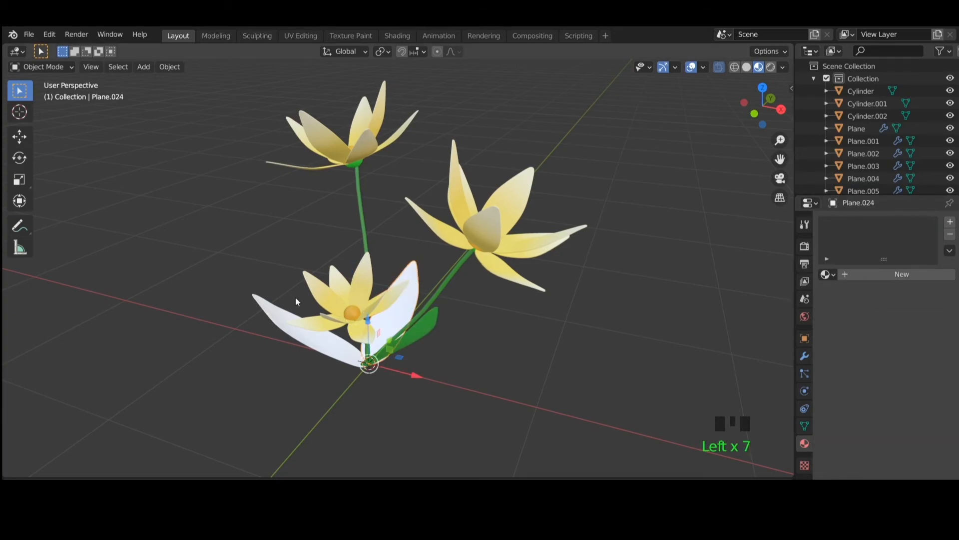
{"action": "left_click", "coordinate": [330, 350], "text": "shift"}
{"action": "left_click", "coordinate": [473, 356]}
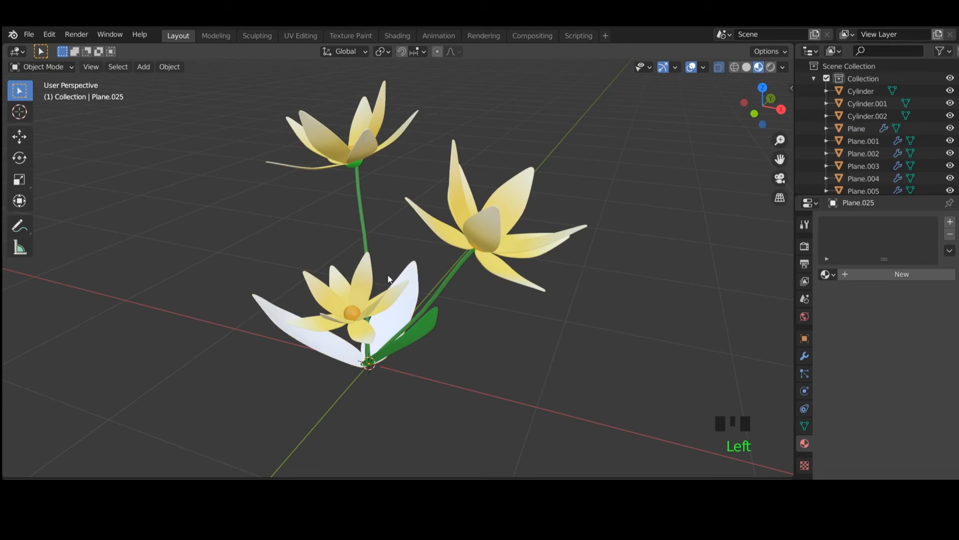
{"action": "left_click", "coordinate": [419, 272]}
{"action": "left_click", "coordinate": [866, 272]}
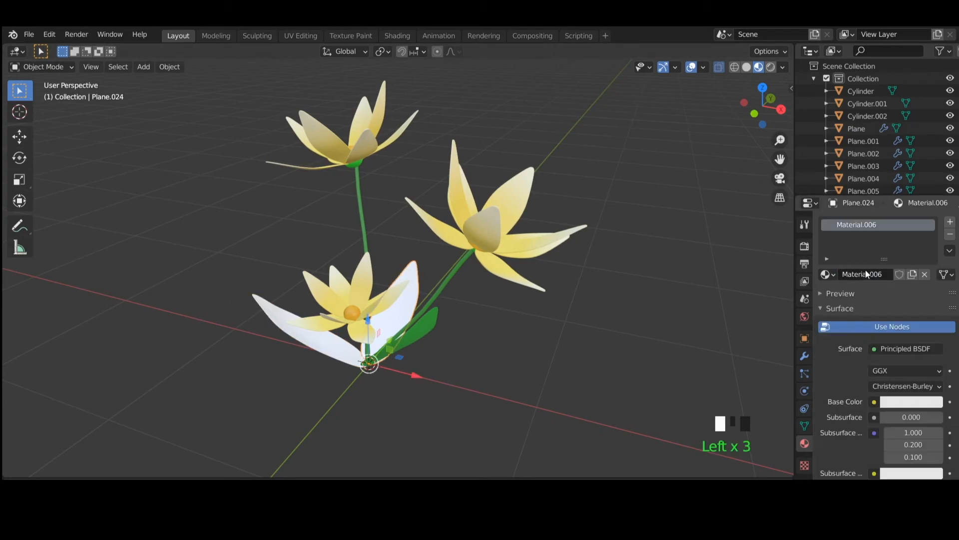
{"action": "left_click", "coordinate": [911, 401]}
{"action": "left_click", "coordinate": [853, 259]}
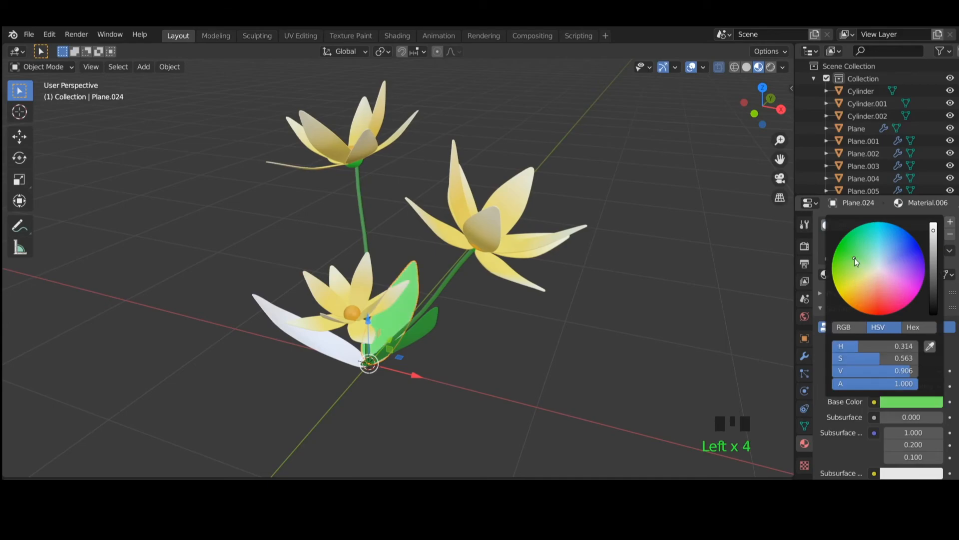
{"action": "left_click", "coordinate": [370, 364]}
- Give the remaining white leaf (Plane.025) a new material with a bright medium green base color
{"action": "left_click", "coordinate": [332, 355]}
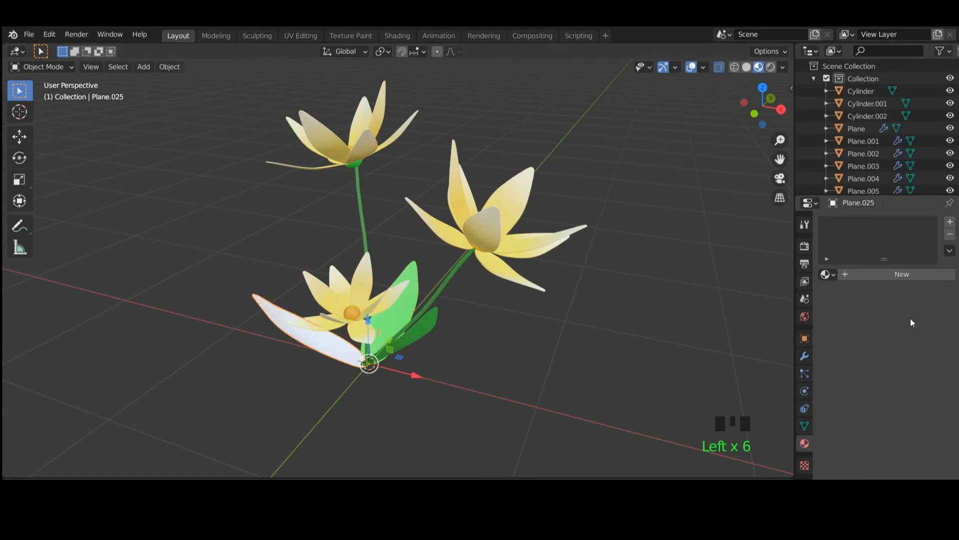
{"action": "left_click", "coordinate": [903, 276]}
{"action": "left_click", "coordinate": [896, 402]}
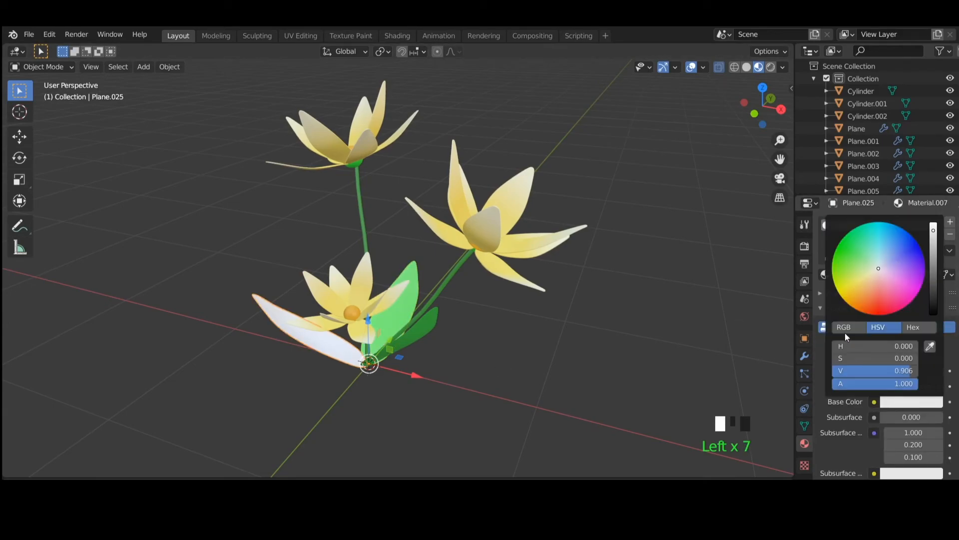
{"action": "left_click", "coordinate": [855, 247]}
{"action": "left_click", "coordinate": [854, 247]}
- Switch the viewport to Rendered shading and turn off Scene World so the default studio HDRI lights the flowers
{"action": "middle_click_drag", "start_coordinate": [570, 314], "coordinate": [499, 281]}
{"action": "scroll", "coordinate": [424, 307], "scroll_direction": "up", "scroll_amount": 5}
{"action": "middle_click_drag", "start_coordinate": [424, 307], "coordinate": [459, 316]}
{"action": "scroll", "coordinate": [507, 314], "scroll_direction": "up", "scroll_amount": 3}
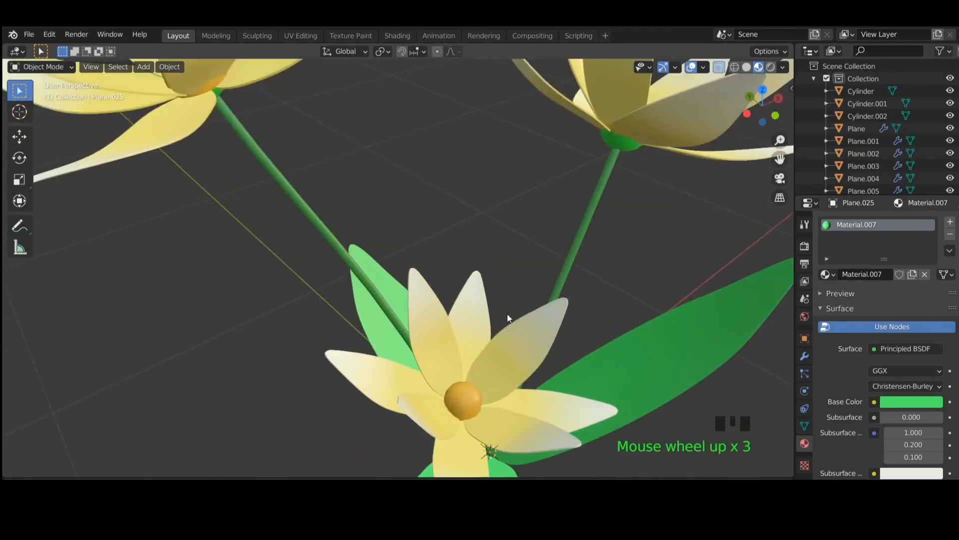
{"action": "scroll", "coordinate": [538, 355], "scroll_direction": "down", "scroll_amount": 4}
{"action": "middle_click_drag", "start_coordinate": [538, 354], "coordinate": [503, 325]}
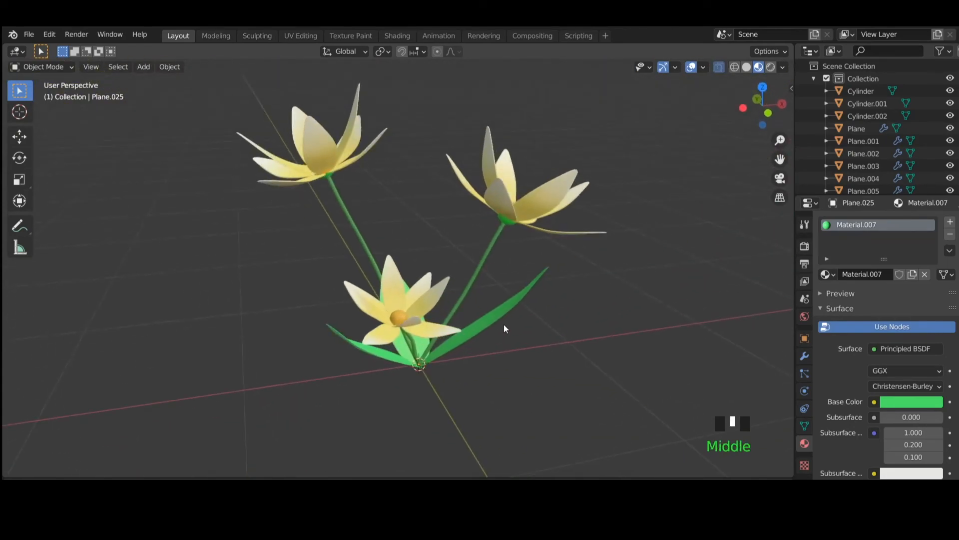
{"action": "left_click", "coordinate": [782, 68]}
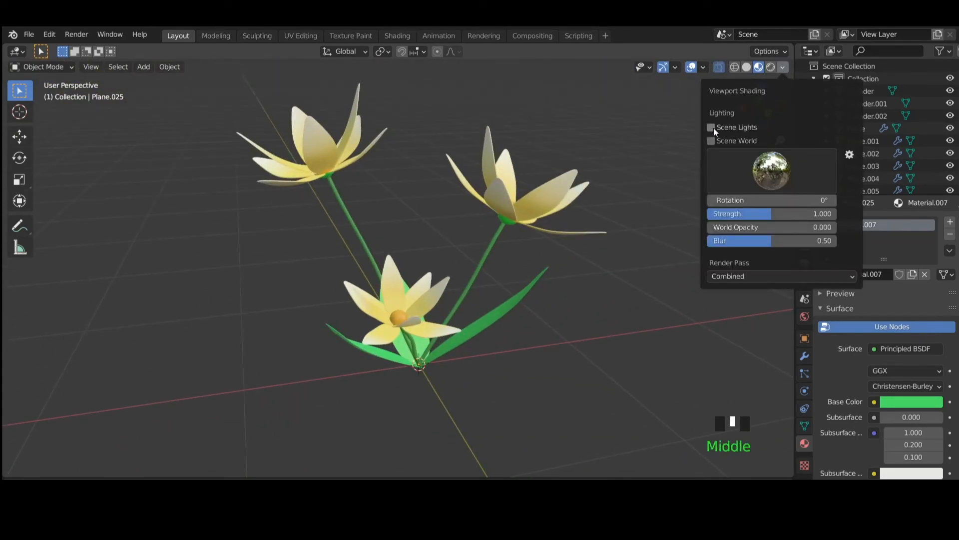
{"action": "left_click", "coordinate": [771, 67]}
{"action": "left_click", "coordinate": [783, 68]}
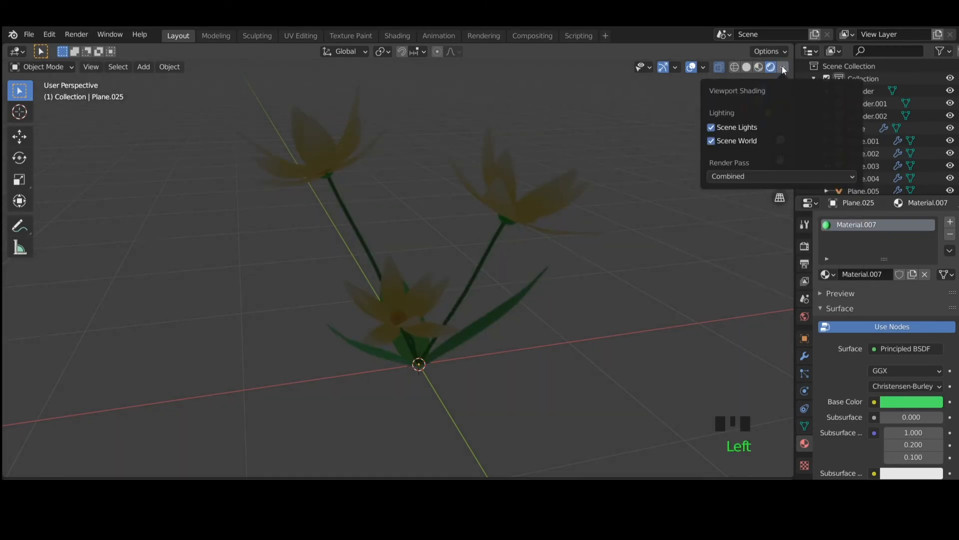
{"action": "left_click", "coordinate": [714, 139]}
{"action": "middle_click_drag", "start_coordinate": [593, 269], "coordinate": [538, 317]}
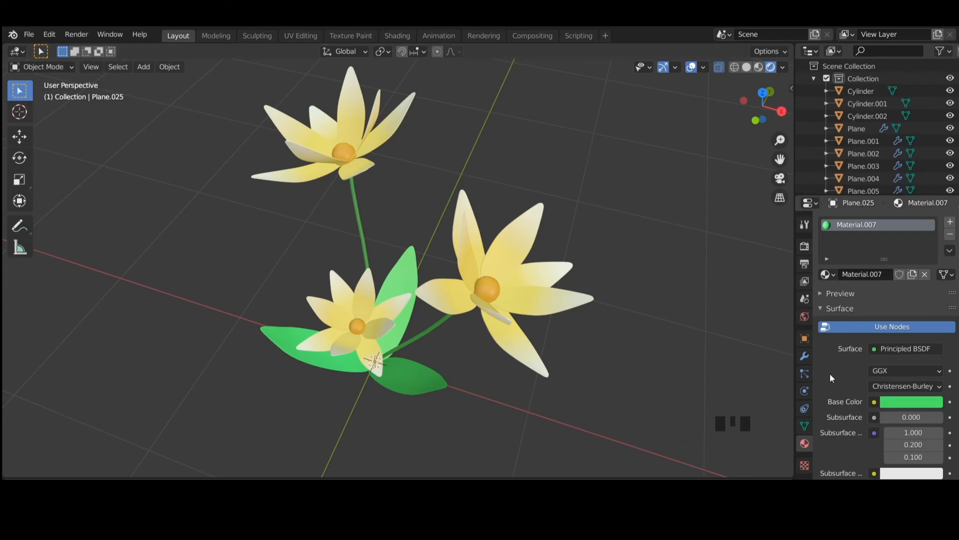
- Set the world background color to an Environment Texture using ninomaru_teien_4k.hdr, and enable Scene World in the rendered viewport
{"action": "left_click", "coordinate": [805, 317]}
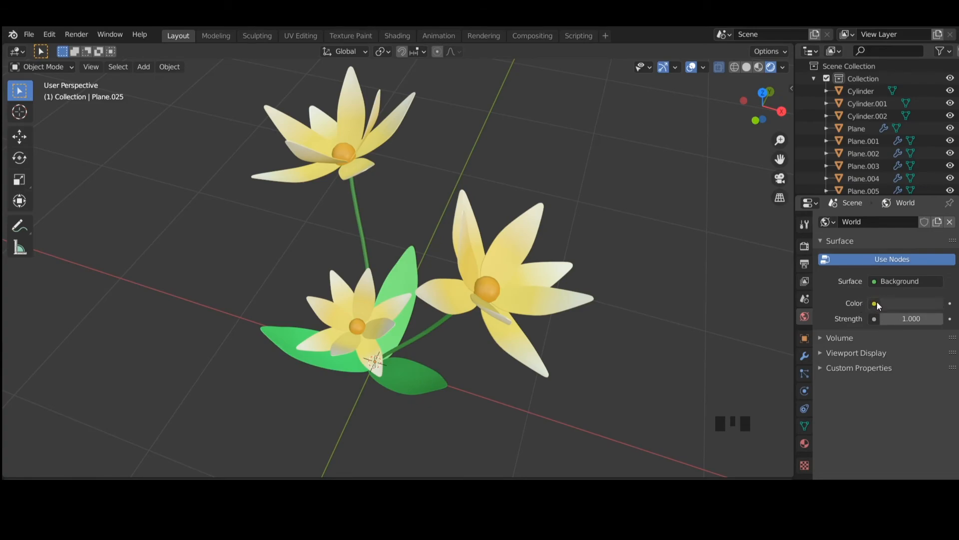
{"action": "left_click", "coordinate": [874, 303]}
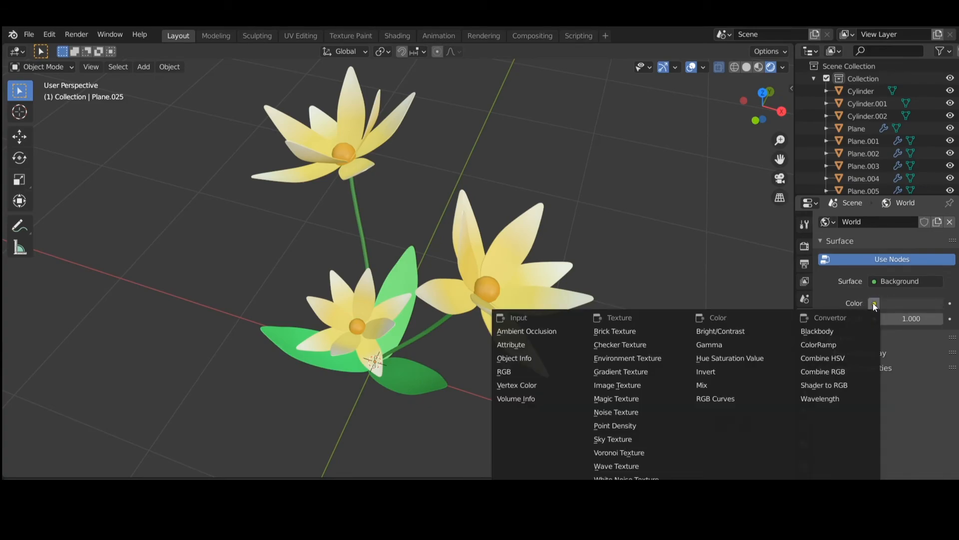
{"action": "left_click", "coordinate": [661, 358]}
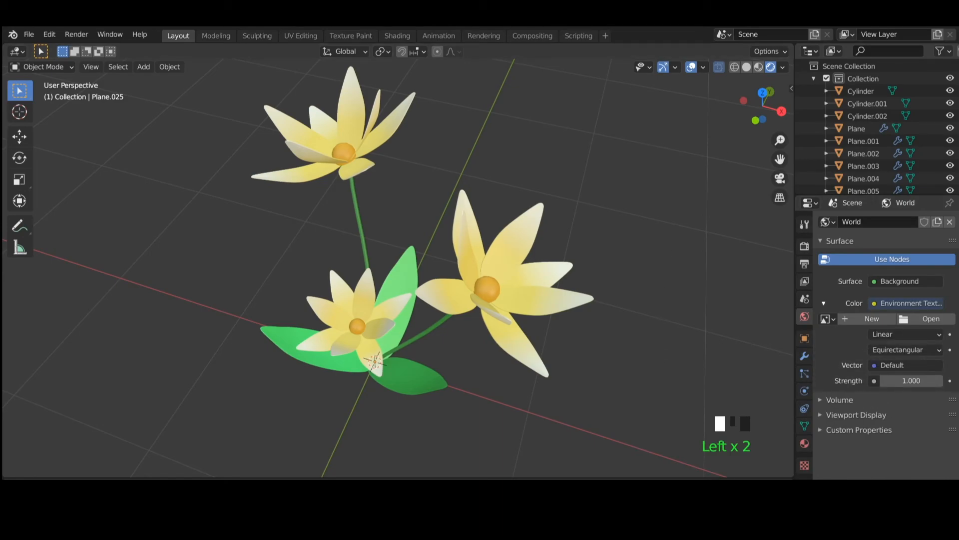
{"action": "left_click", "coordinate": [927, 318]}
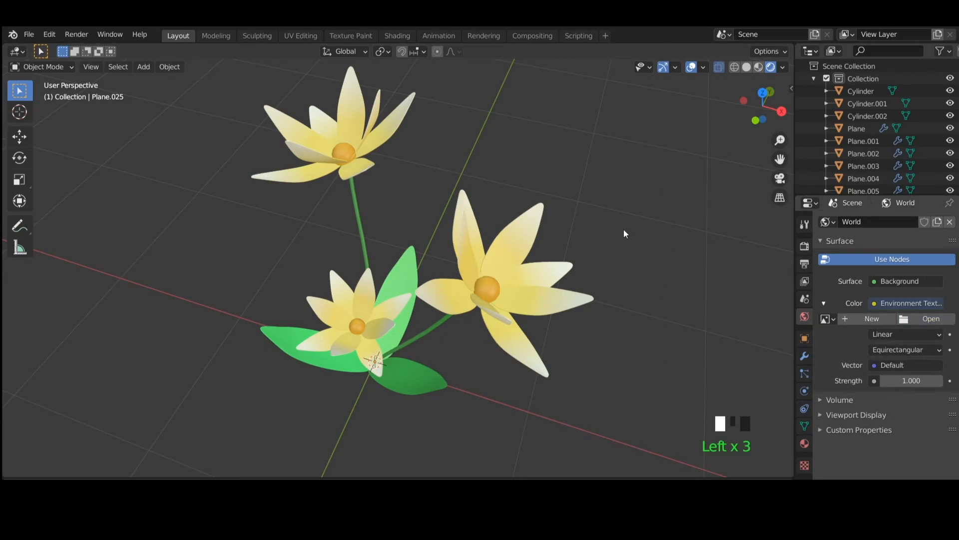
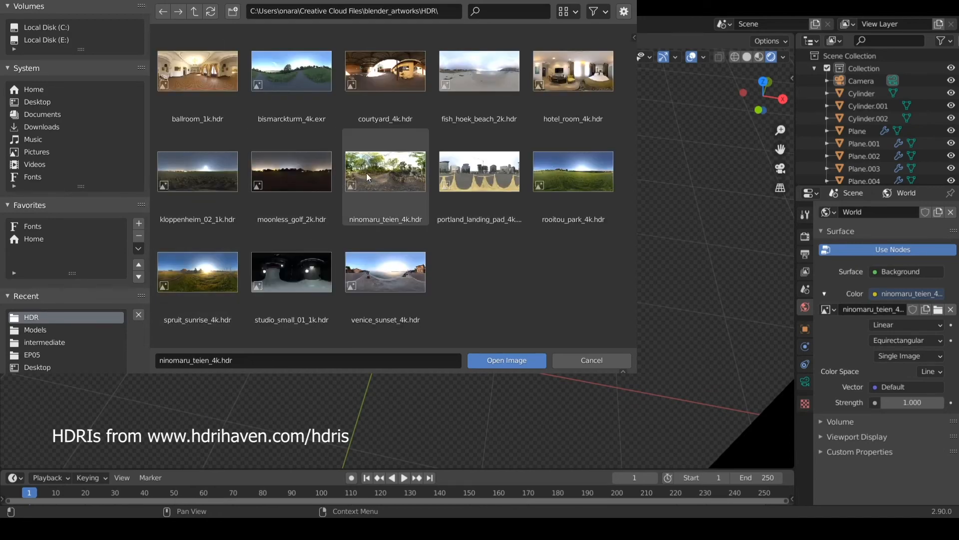
{"action": "left_click", "coordinate": [385, 174]}
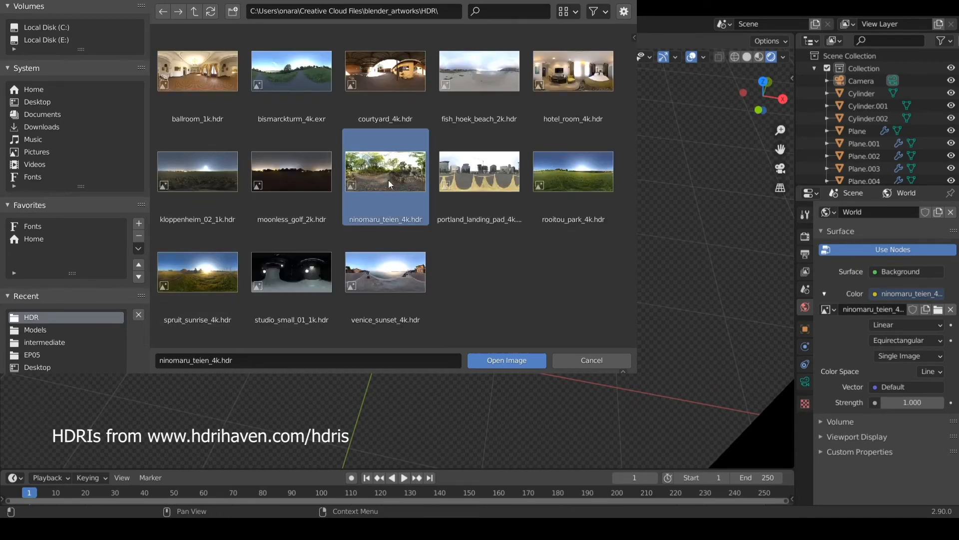
{"action": "left_click", "coordinate": [507, 360]}
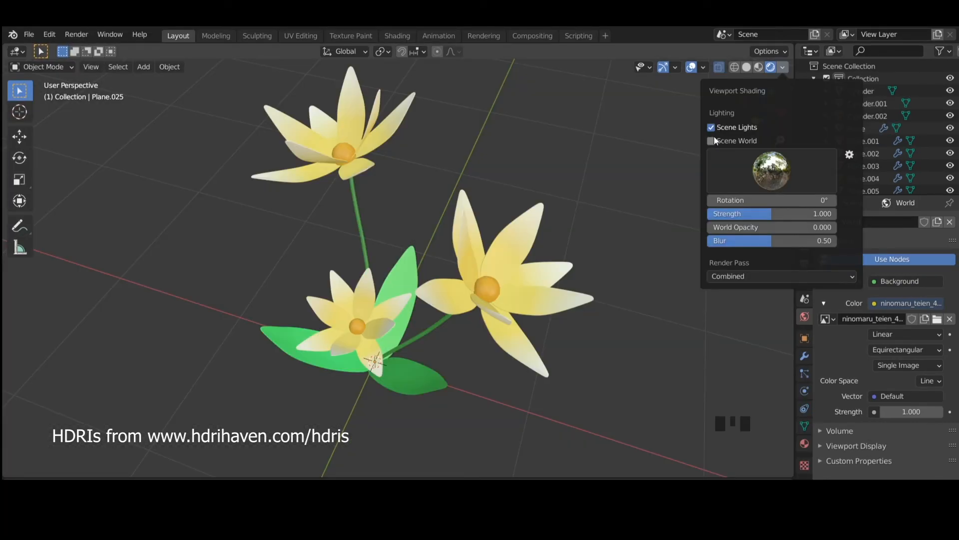
{"action": "left_click", "coordinate": [711, 141]}
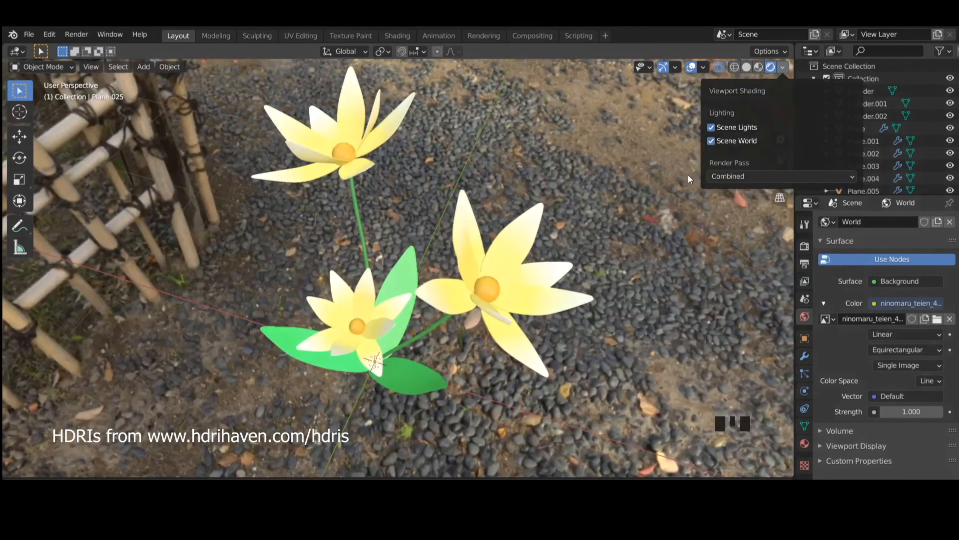
{"action": "middle_click_drag", "start_coordinate": [655, 170], "coordinate": [672, 244]}
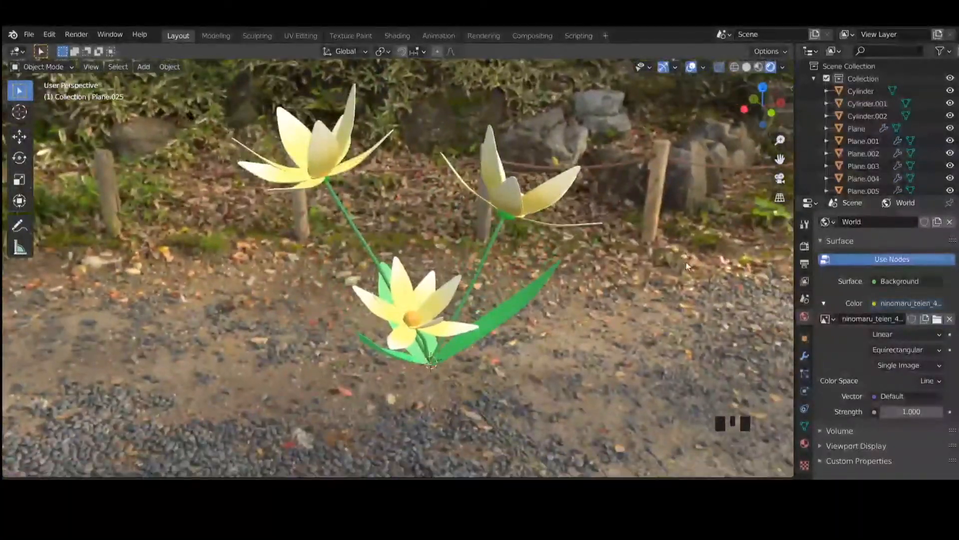
- Enable the Transparent film option in the render settings to hide the HDRI background behind the flowers
{"action": "left_click", "coordinate": [804, 246]}
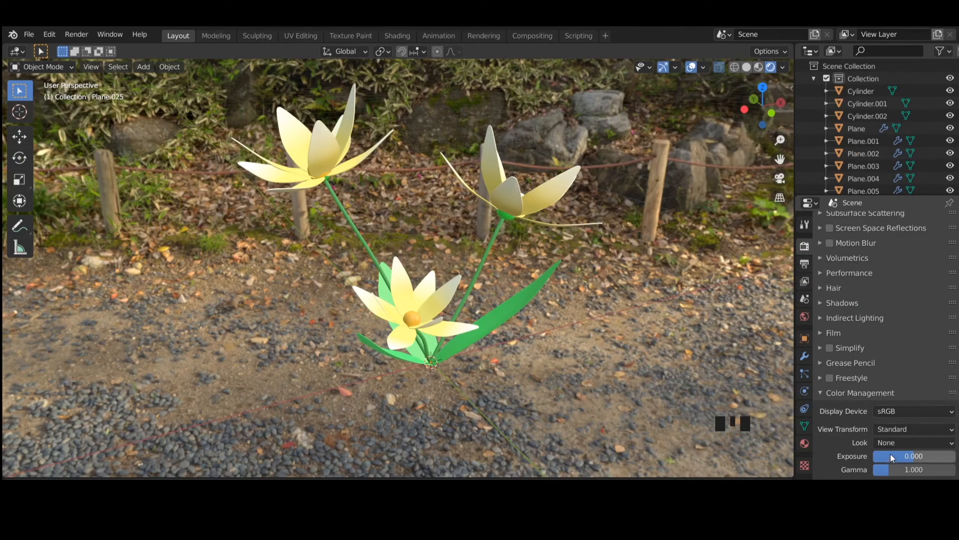
{"action": "left_click", "coordinate": [821, 333]}
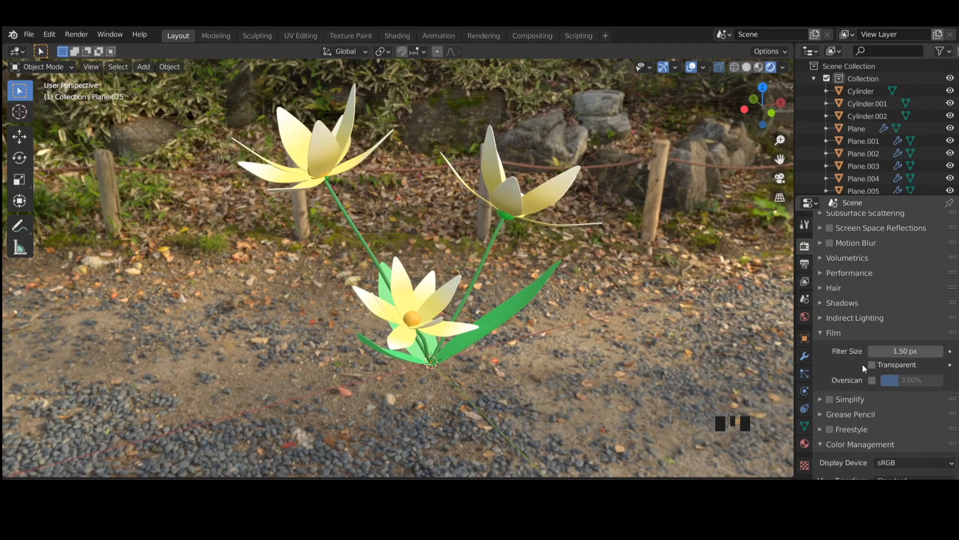
{"action": "left_click", "coordinate": [872, 365]}
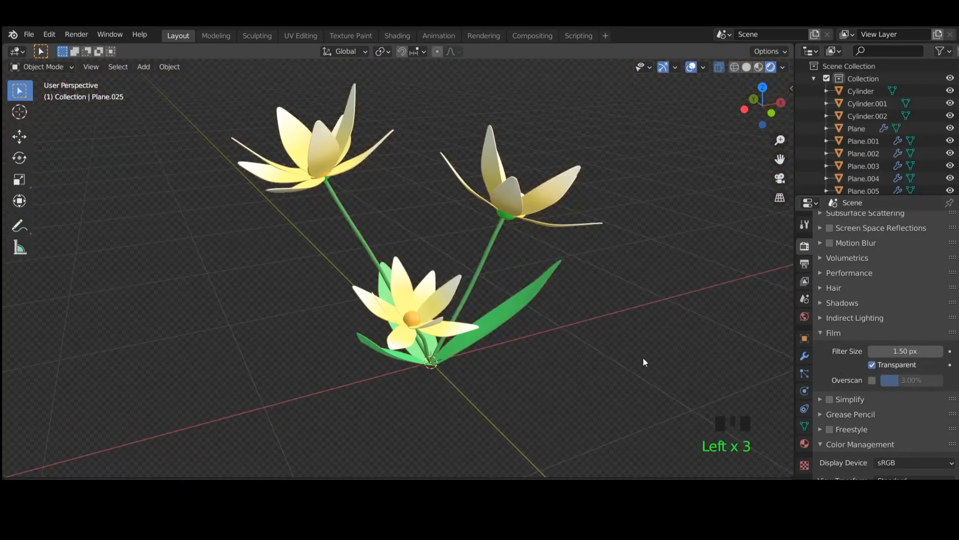
{"action": "middle_click_drag", "start_coordinate": [628, 371], "coordinate": [530, 381]}
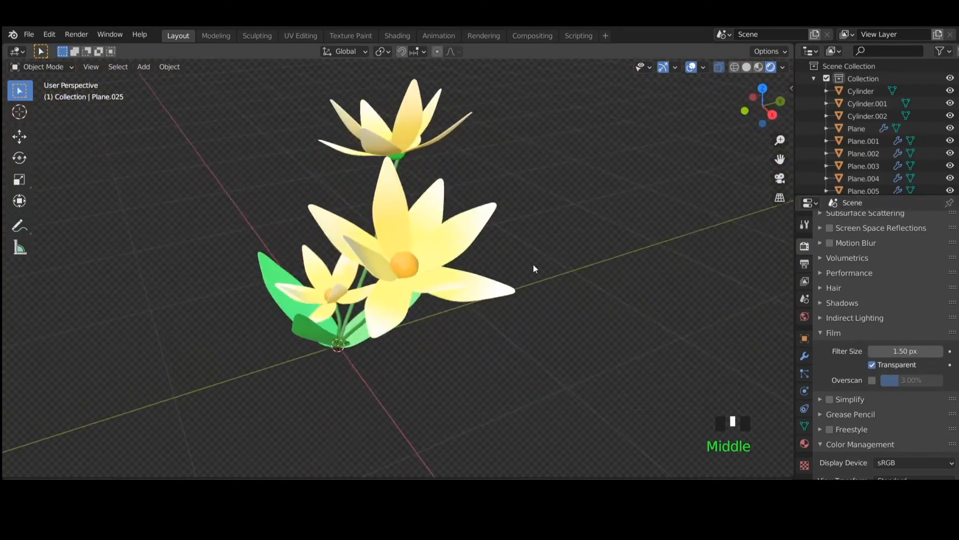
{"action": "scroll", "coordinate": [517, 250], "scroll_direction": "up", "scroll_amount": 2}
{"action": "scroll", "coordinate": [517, 299], "scroll_direction": "down", "scroll_amount": 2}
{"action": "mouse_move", "coordinate": [515, 298]}
{"action": "middle_mouse_down"}
{"action": "mouse_move", "coordinate": [367, 272]}
{"action": "mouse_move", "coordinate": [440, 279]}
{"action": "mouse_move", "coordinate": [449, 289]}
{"action": "mouse_move", "coordinate": [459, 280]}
{"action": "mouse_move", "coordinate": [542, 289]}
{"action": "mouse_move", "coordinate": [512, 303]}
{"action": "middle_mouse_up"}
{"action": "scroll", "coordinate": [514, 292], "scroll_direction": "down", "scroll_amount": 3}
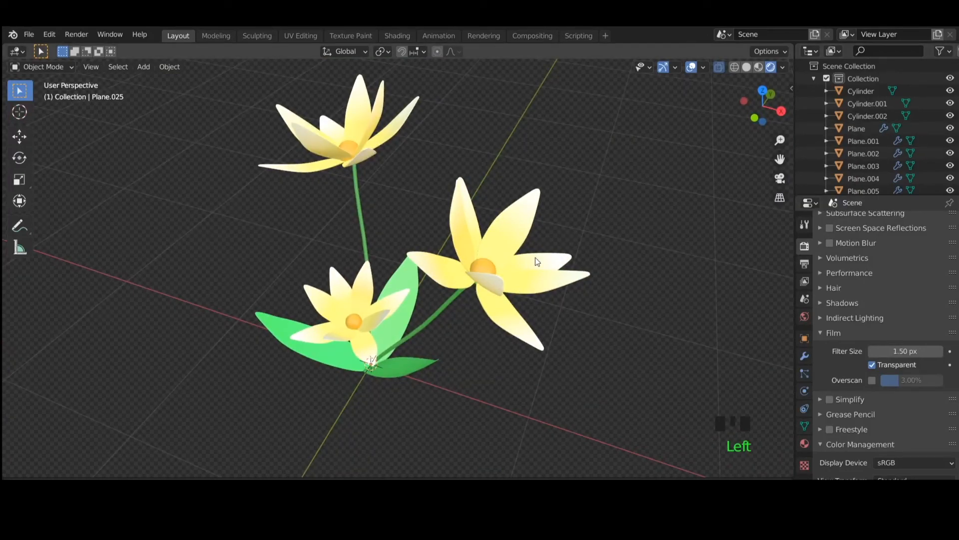
- Place the 3D cursor on the Y axis behind the flowers from the top view, and show the scene from the right side
{"action": "scroll", "coordinate": [536, 257], "scroll_direction": "down", "scroll_amount": 4}
{"action": "middle_click_drag", "start_coordinate": [530, 259], "coordinate": [474, 303]}
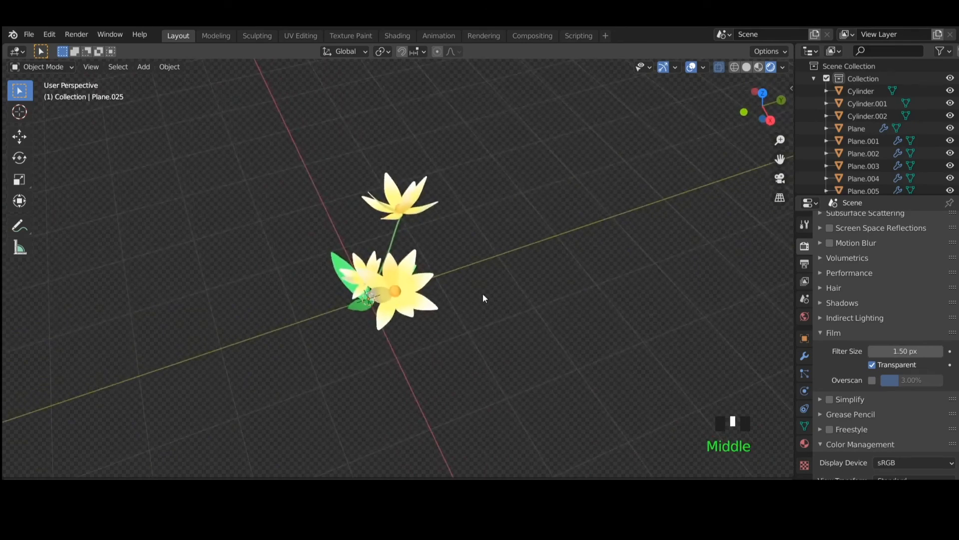
{"action": "key", "text": "KP_7"}
{"action": "scroll", "coordinate": [480, 316], "scroll_direction": "down", "scroll_amount": 3}
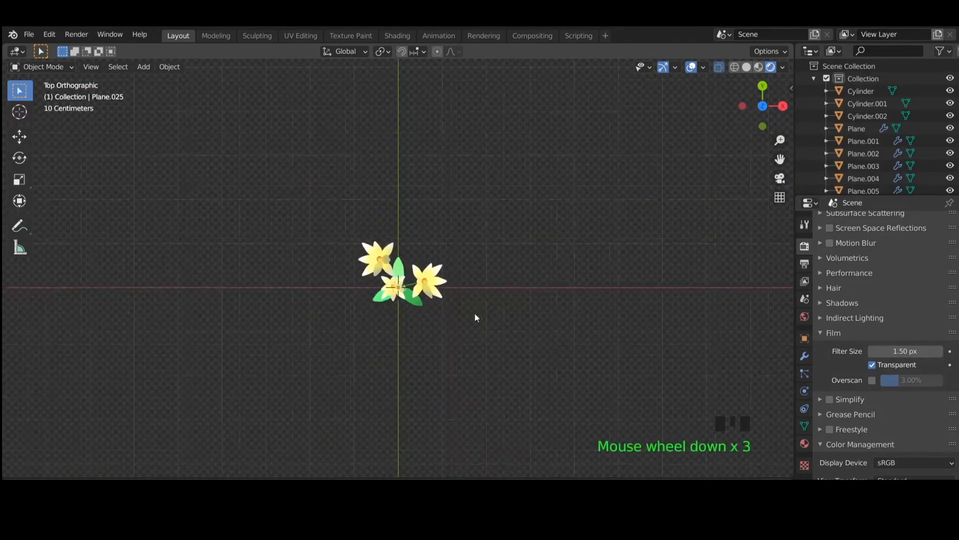
{"action": "right_click", "coordinate": [399, 193], "text": "shift"}
{"action": "middle_click_drag", "start_coordinate": [510, 234], "coordinate": [688, 305]}
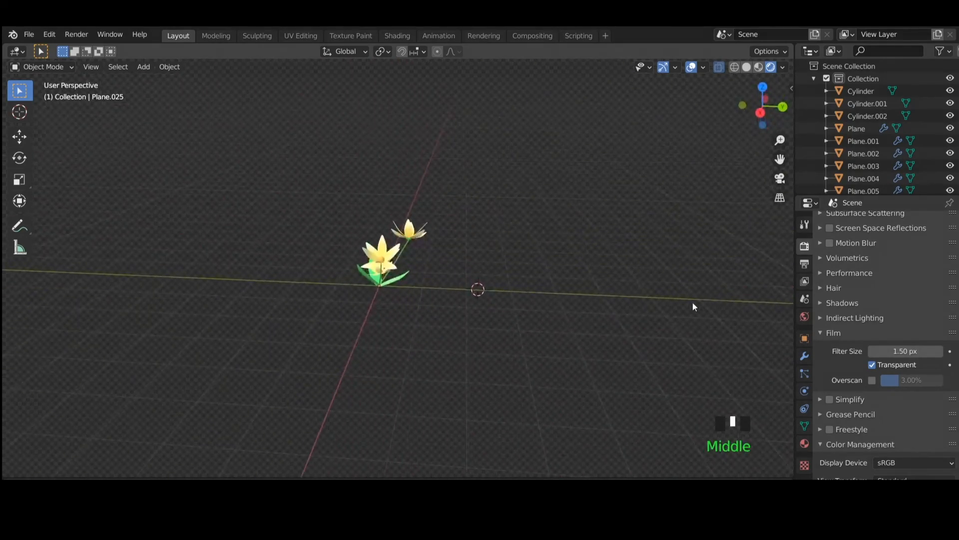
{"action": "key", "text": "KP_1"}
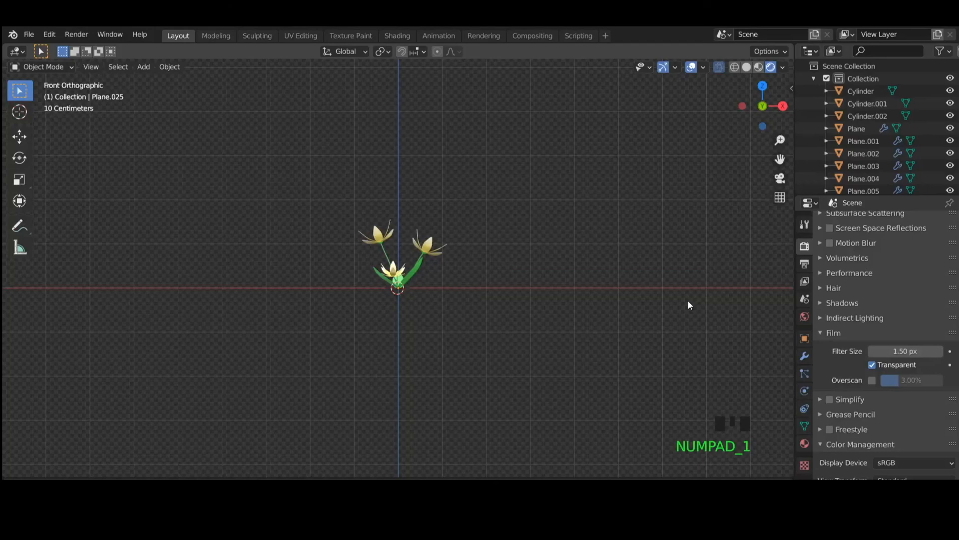
{"action": "key", "text": "KP_3"}
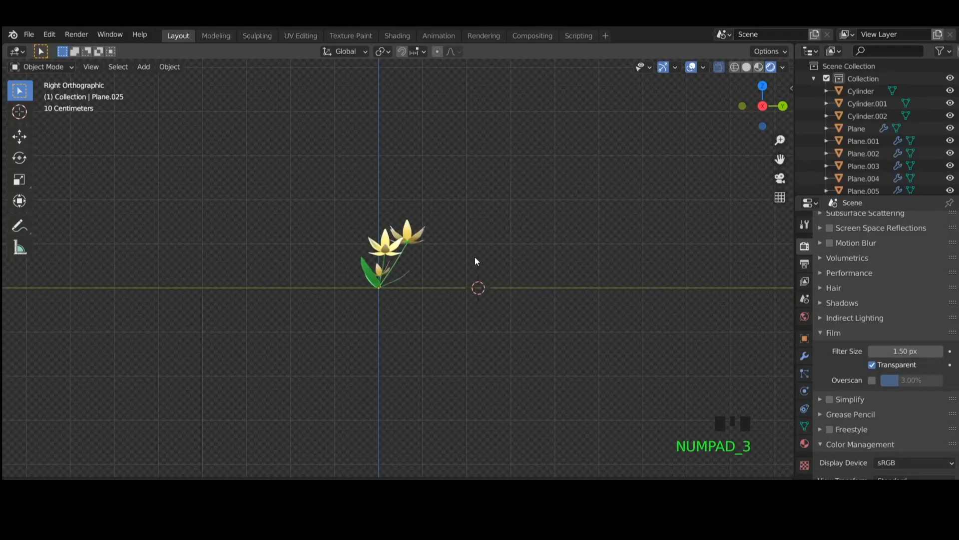
- Raise the 3D cursor to about 0.99 m above the ground behind the flowers and add a camera there
{"action": "right_click", "coordinate": [479, 243], "text": "shift"}
{"action": "mouse_move", "coordinate": [537, 293]}
{"action": "middle_mouse_down"}
{"action": "mouse_move", "coordinate": [442, 351]}
{"action": "mouse_move", "coordinate": [398, 358]}
{"action": "mouse_move", "coordinate": [535, 309]}
{"action": "middle_mouse_up"}
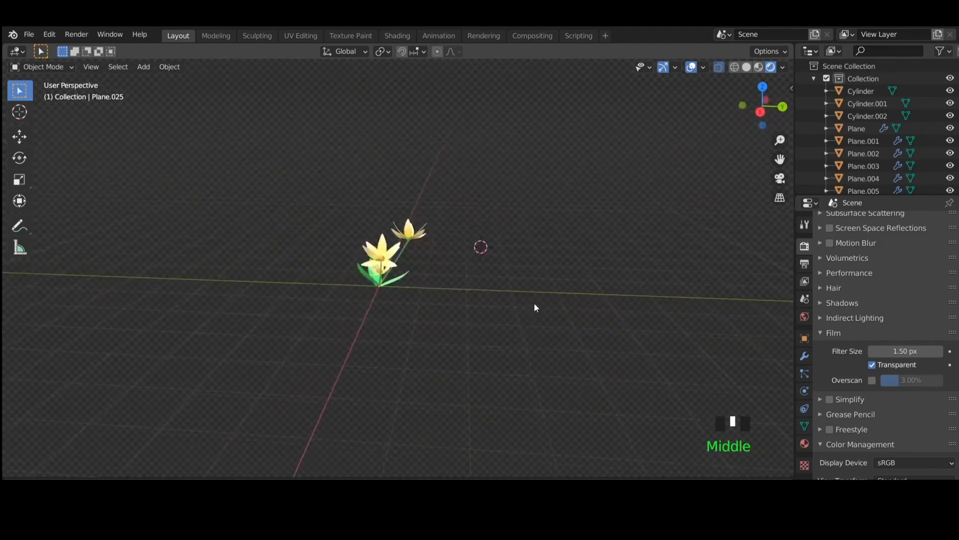
{"action": "left_click", "coordinate": [143, 67]}
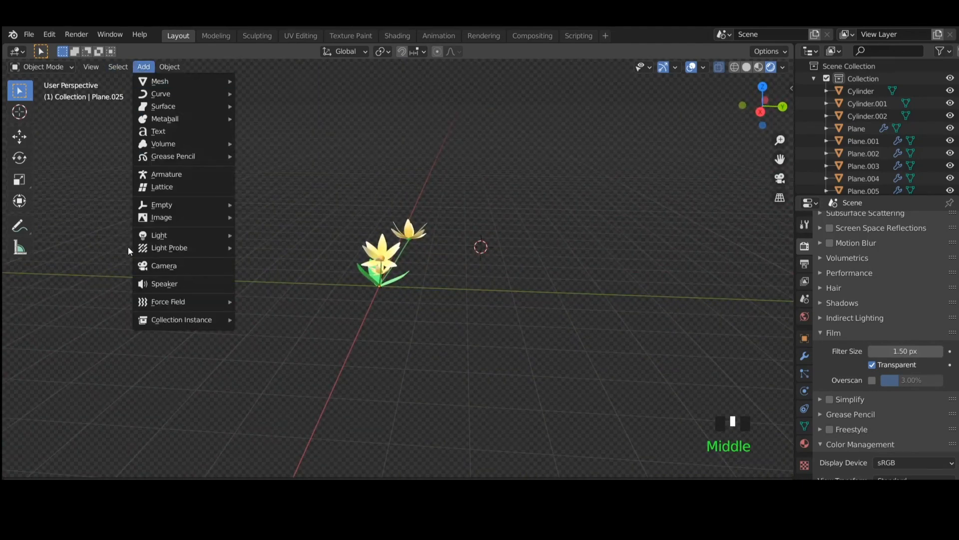
{"action": "left_click", "coordinate": [186, 266]}
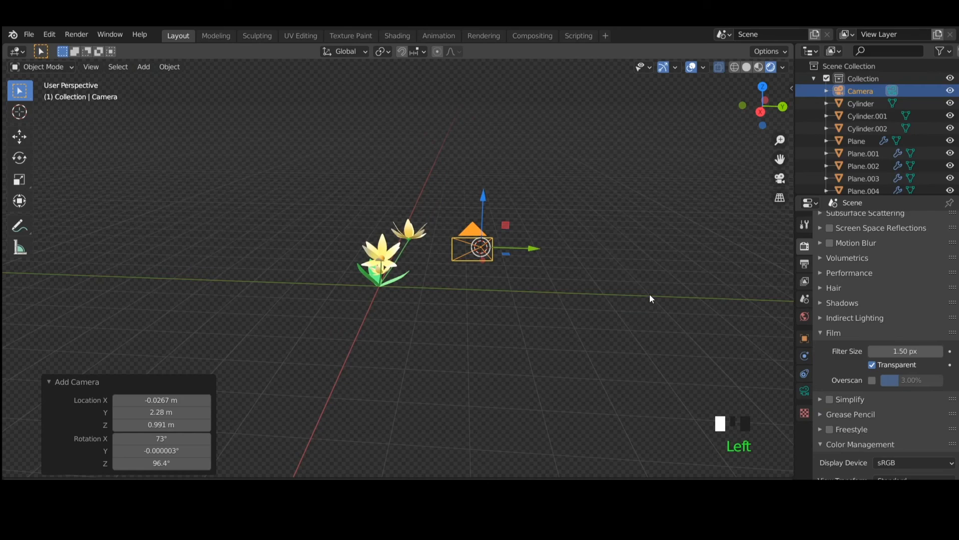
- Rotate the camera about 87° around global Z to face the flowers, and move it about 2 m away along Y
{"action": "middle_click_drag", "start_coordinate": [582, 299], "coordinate": [495, 366]}
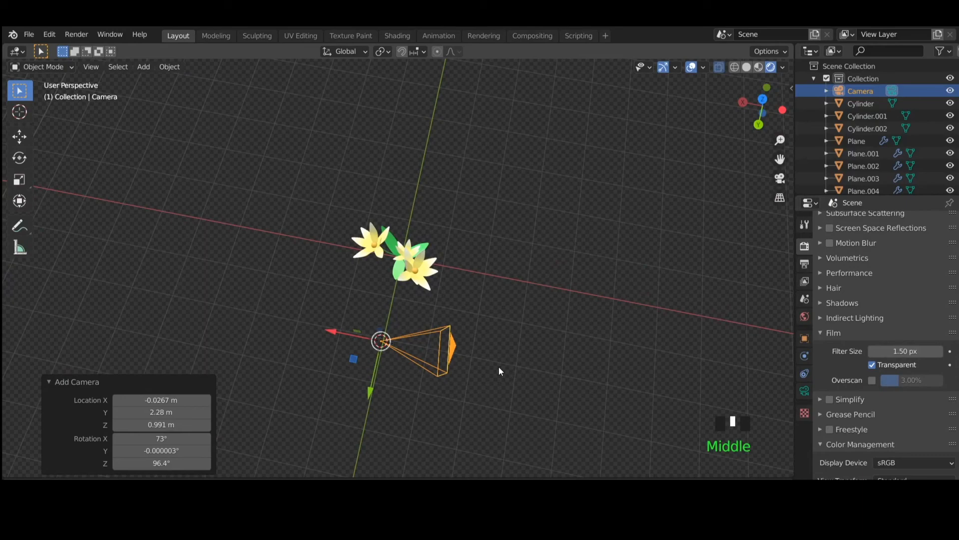
{"action": "key", "text": "r"}
{"action": "key", "text": "z"}
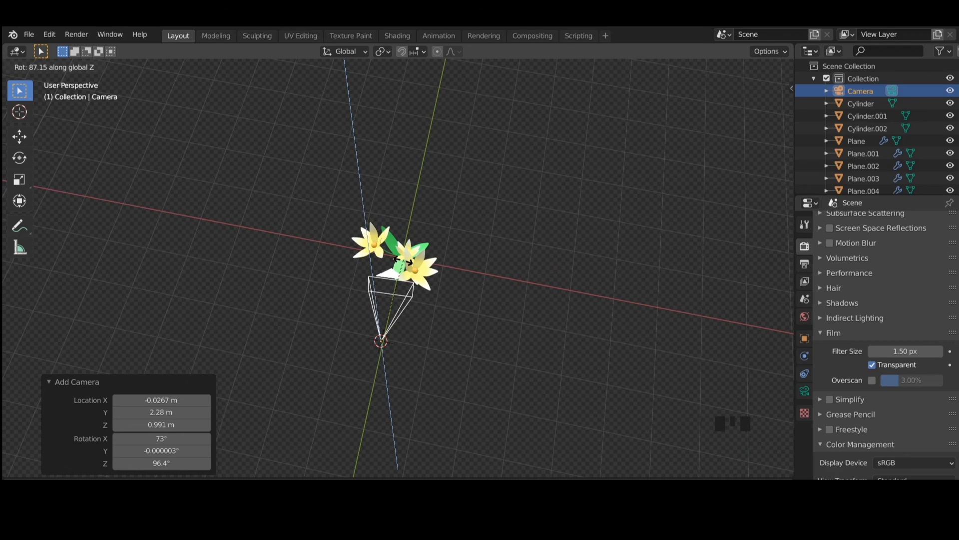
{"action": "left_click", "coordinate": [403, 259]}
{"action": "middle_click_drag", "start_coordinate": [514, 310], "coordinate": [430, 296]}
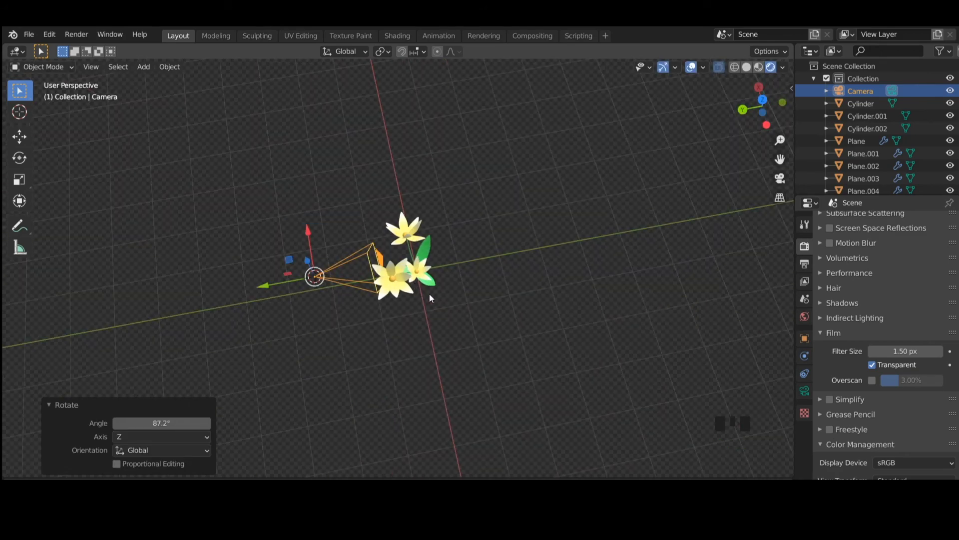
{"action": "key", "text": "g"}
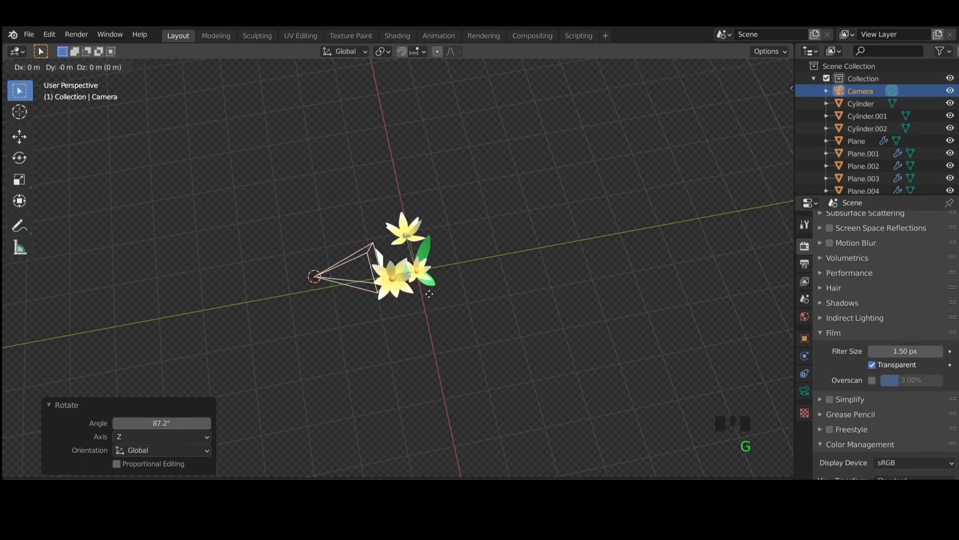
{"action": "left_click", "coordinate": [336, 308]}
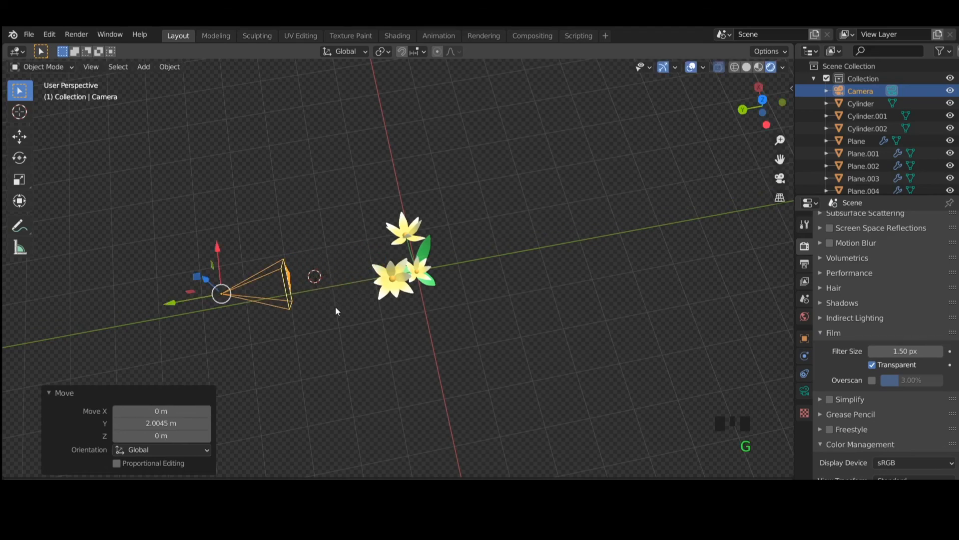
- Look through the camera and enable the Camera to View lock
{"action": "middle_click_drag", "start_coordinate": [445, 320], "coordinate": [505, 240]}
{"action": "scroll", "coordinate": [496, 299], "scroll_direction": "up", "scroll_amount": 2}
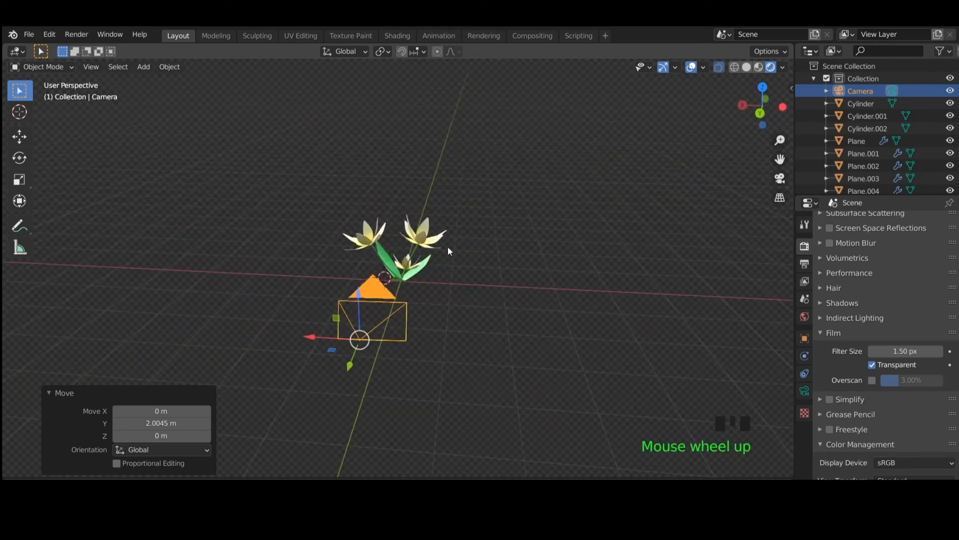
{"action": "left_click", "coordinate": [780, 177]}
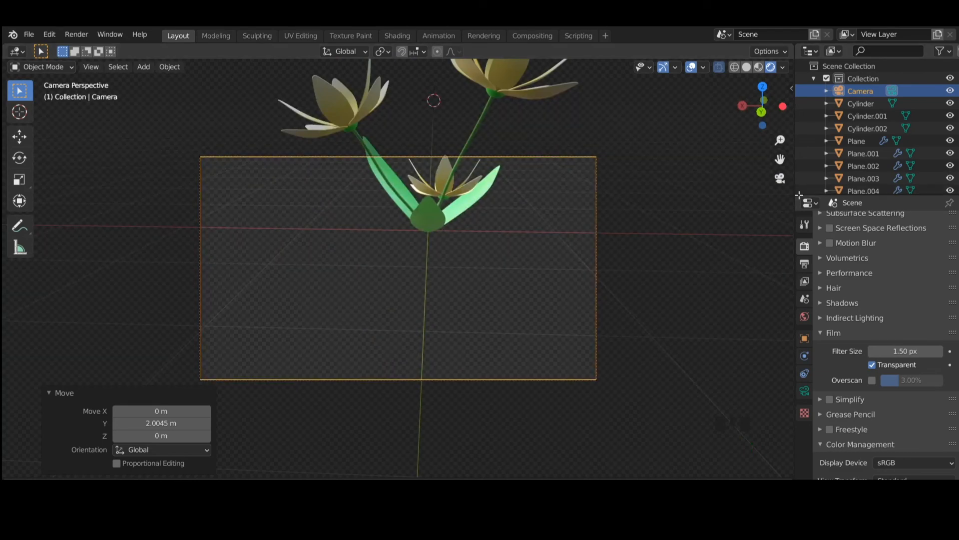
{"action": "key", "text": "n"}
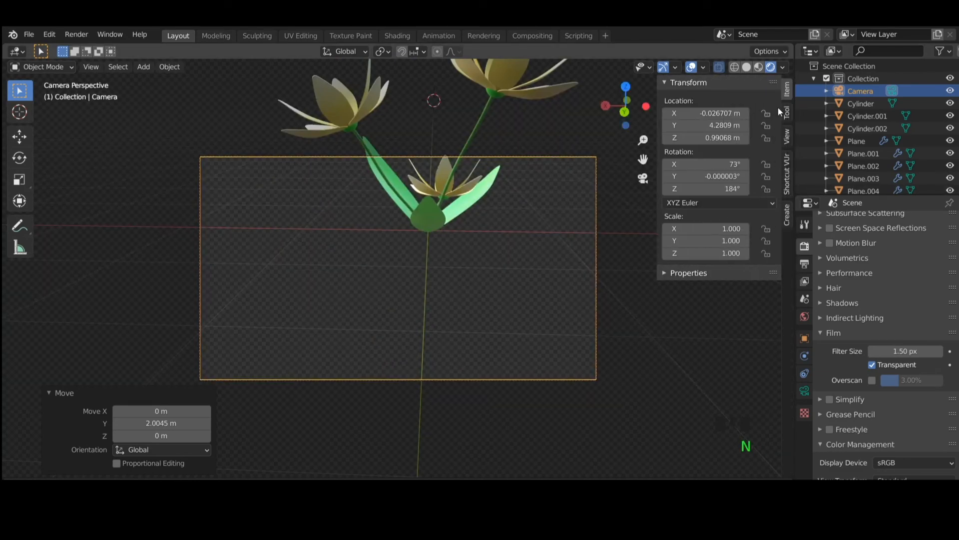
{"action": "left_click", "coordinate": [787, 136]}
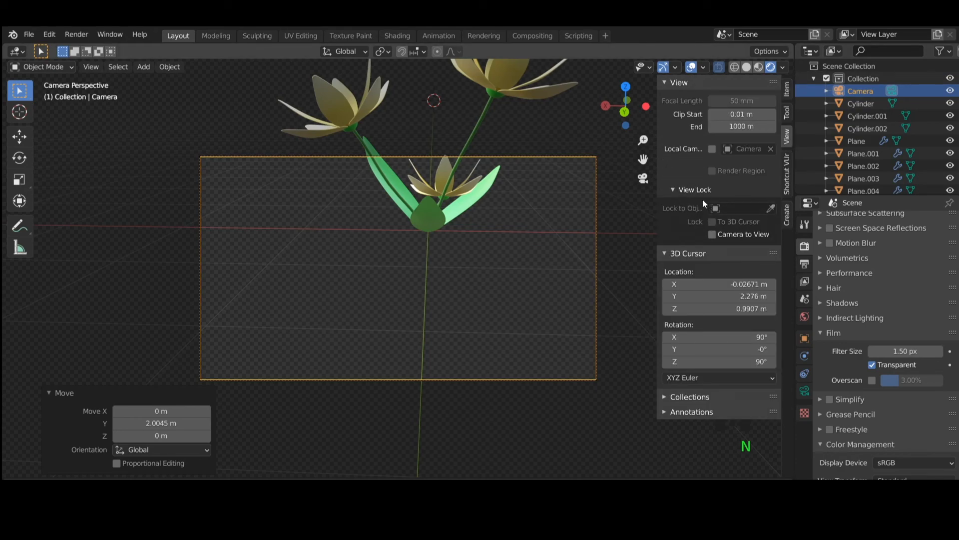
{"action": "left_click", "coordinate": [712, 235]}
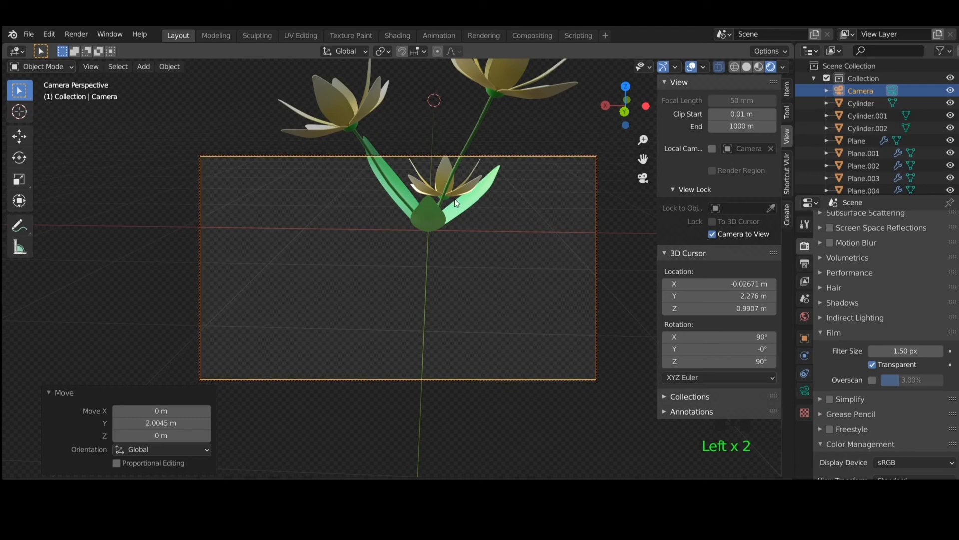
- Frame all three flowers and the leaves inside the camera border from a raised front angle, and turn off Camera to View
{"action": "middle_click_drag", "start_coordinate": [451, 204], "coordinate": [424, 325], "text": "shift"}
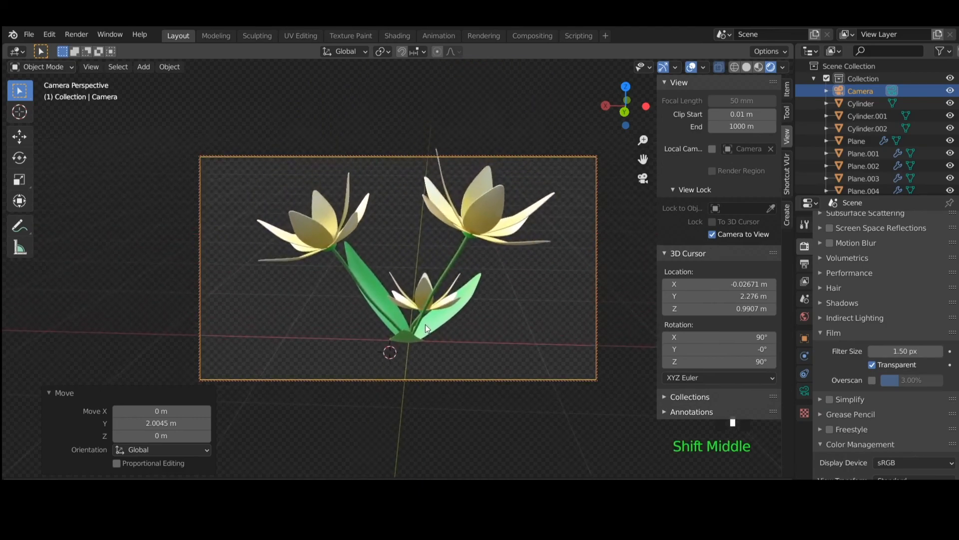
{"action": "middle_click_drag", "start_coordinate": [500, 318], "coordinate": [394, 325]}
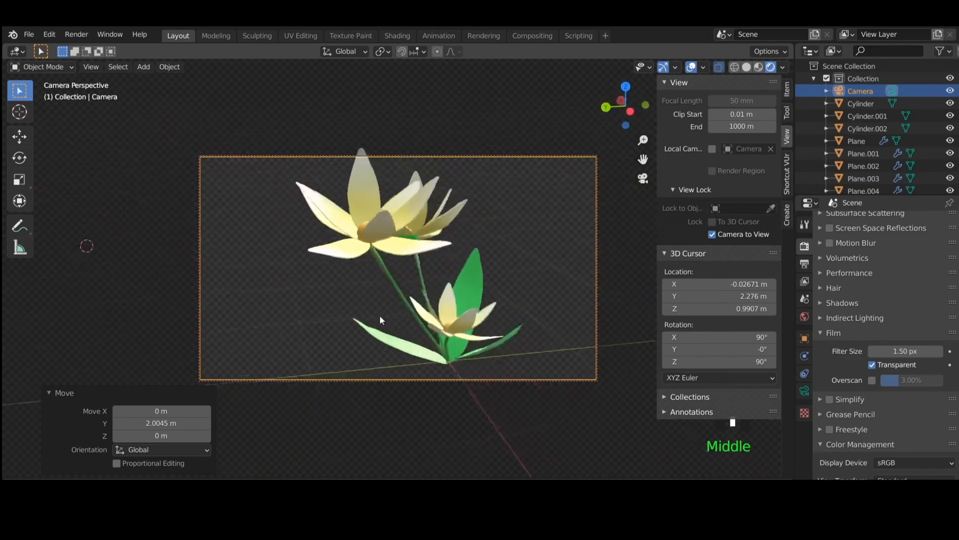
{"action": "scroll", "coordinate": [445, 312], "scroll_direction": "down", "scroll_amount": 1}
{"action": "scroll", "coordinate": [445, 310], "scroll_direction": "up", "scroll_amount": 1}
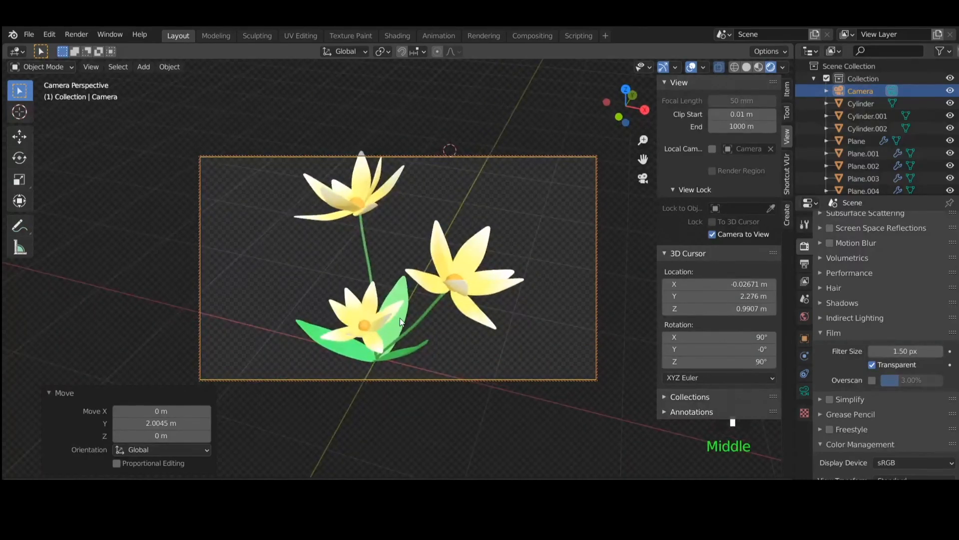
{"action": "scroll", "coordinate": [400, 317], "scroll_direction": "down", "scroll_amount": 1}
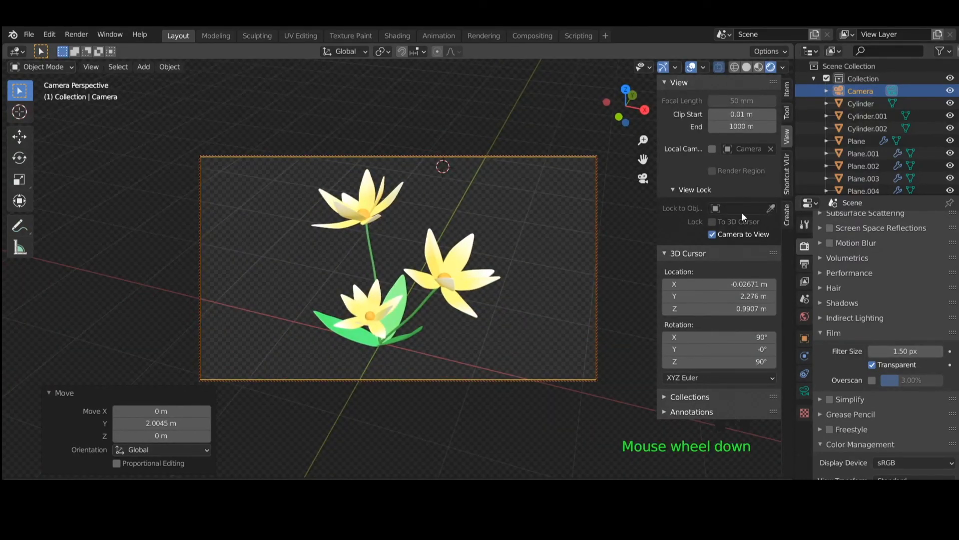
{"action": "left_click", "coordinate": [711, 235]}
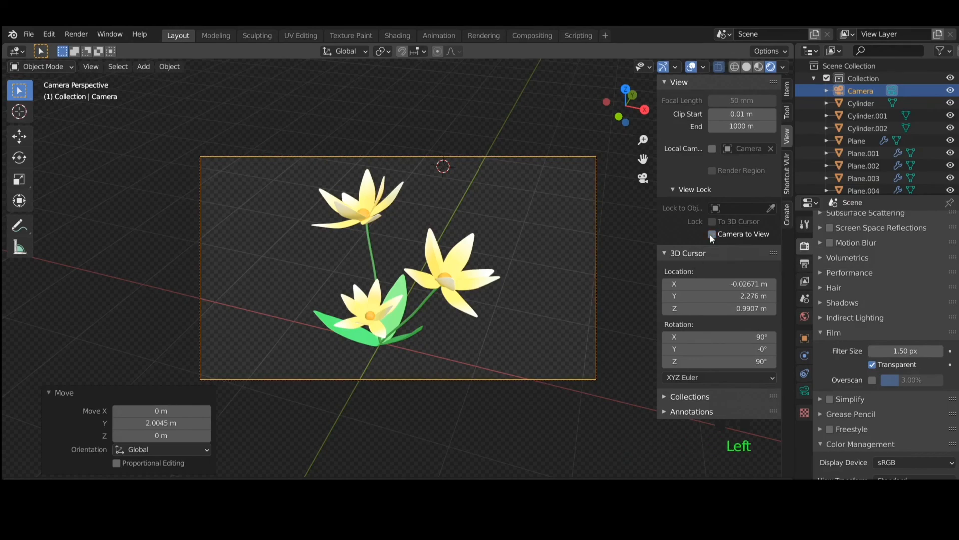
{"action": "left_click", "coordinate": [632, 250]}
{"action": "key", "text": "n"}
- Check the camera's placement from outside, return to the camera view and render a still image of the flowers
{"action": "middle_click_drag", "start_coordinate": [652, 268], "coordinate": [471, 257]}
{"action": "scroll", "coordinate": [551, 221], "scroll_direction": "up", "scroll_amount": 2}
{"action": "scroll", "coordinate": [550, 248], "scroll_direction": "down", "scroll_amount": 3}
{"action": "middle_click_drag", "start_coordinate": [550, 248], "coordinate": [652, 194]}
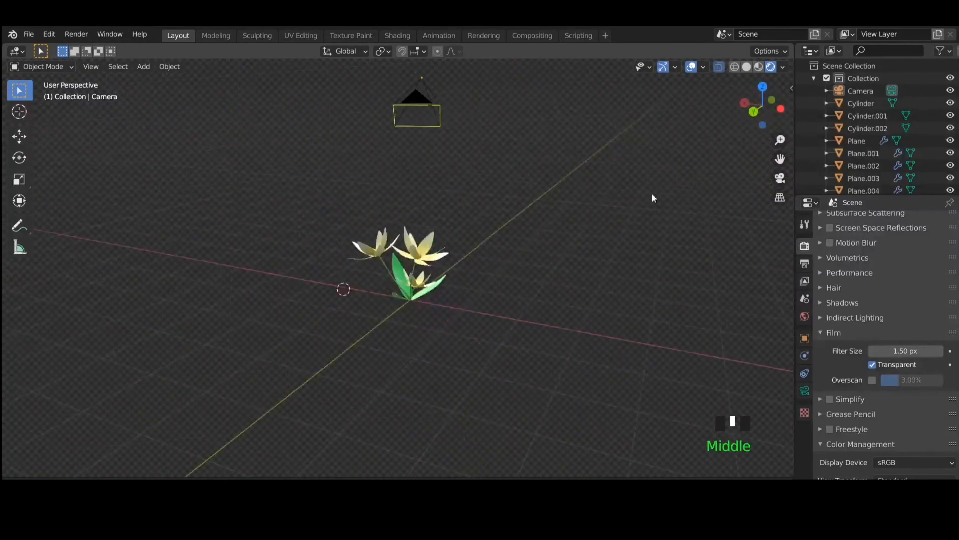
{"action": "left_click", "coordinate": [780, 178]}
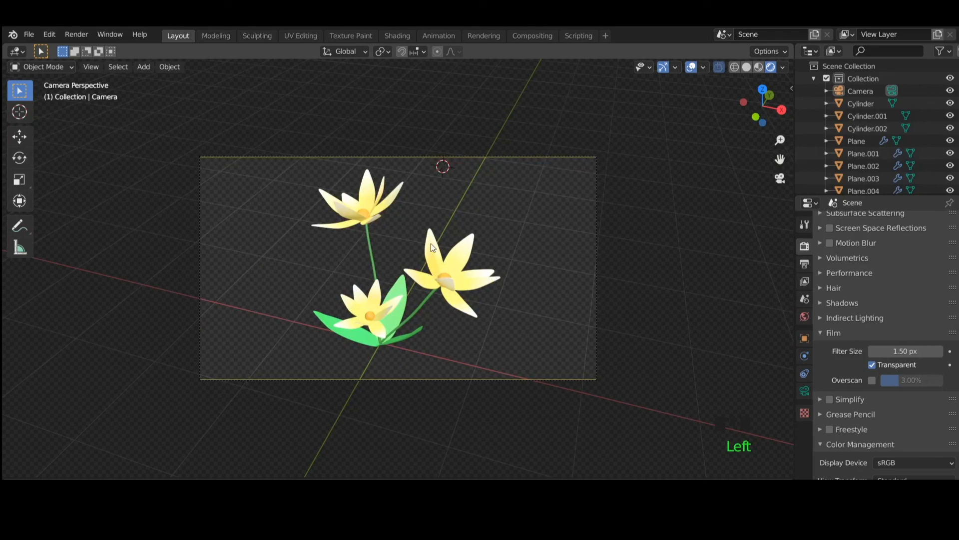
{"action": "left_click", "coordinate": [75, 36]}
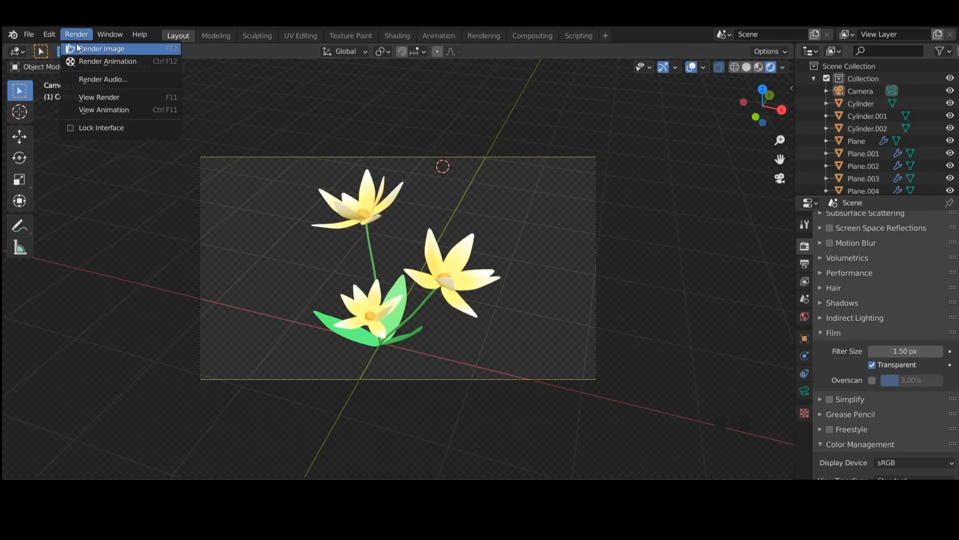
{"action": "left_click", "coordinate": [105, 50]}
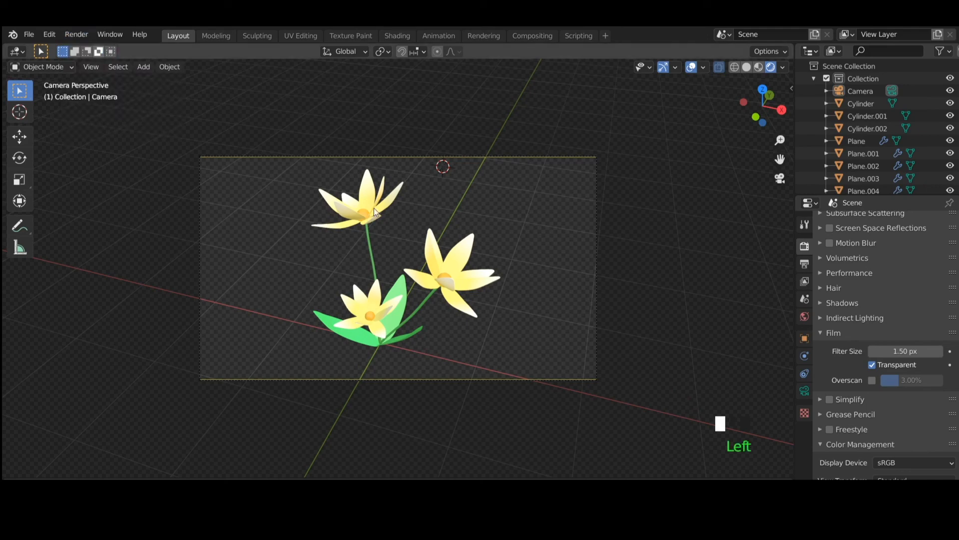